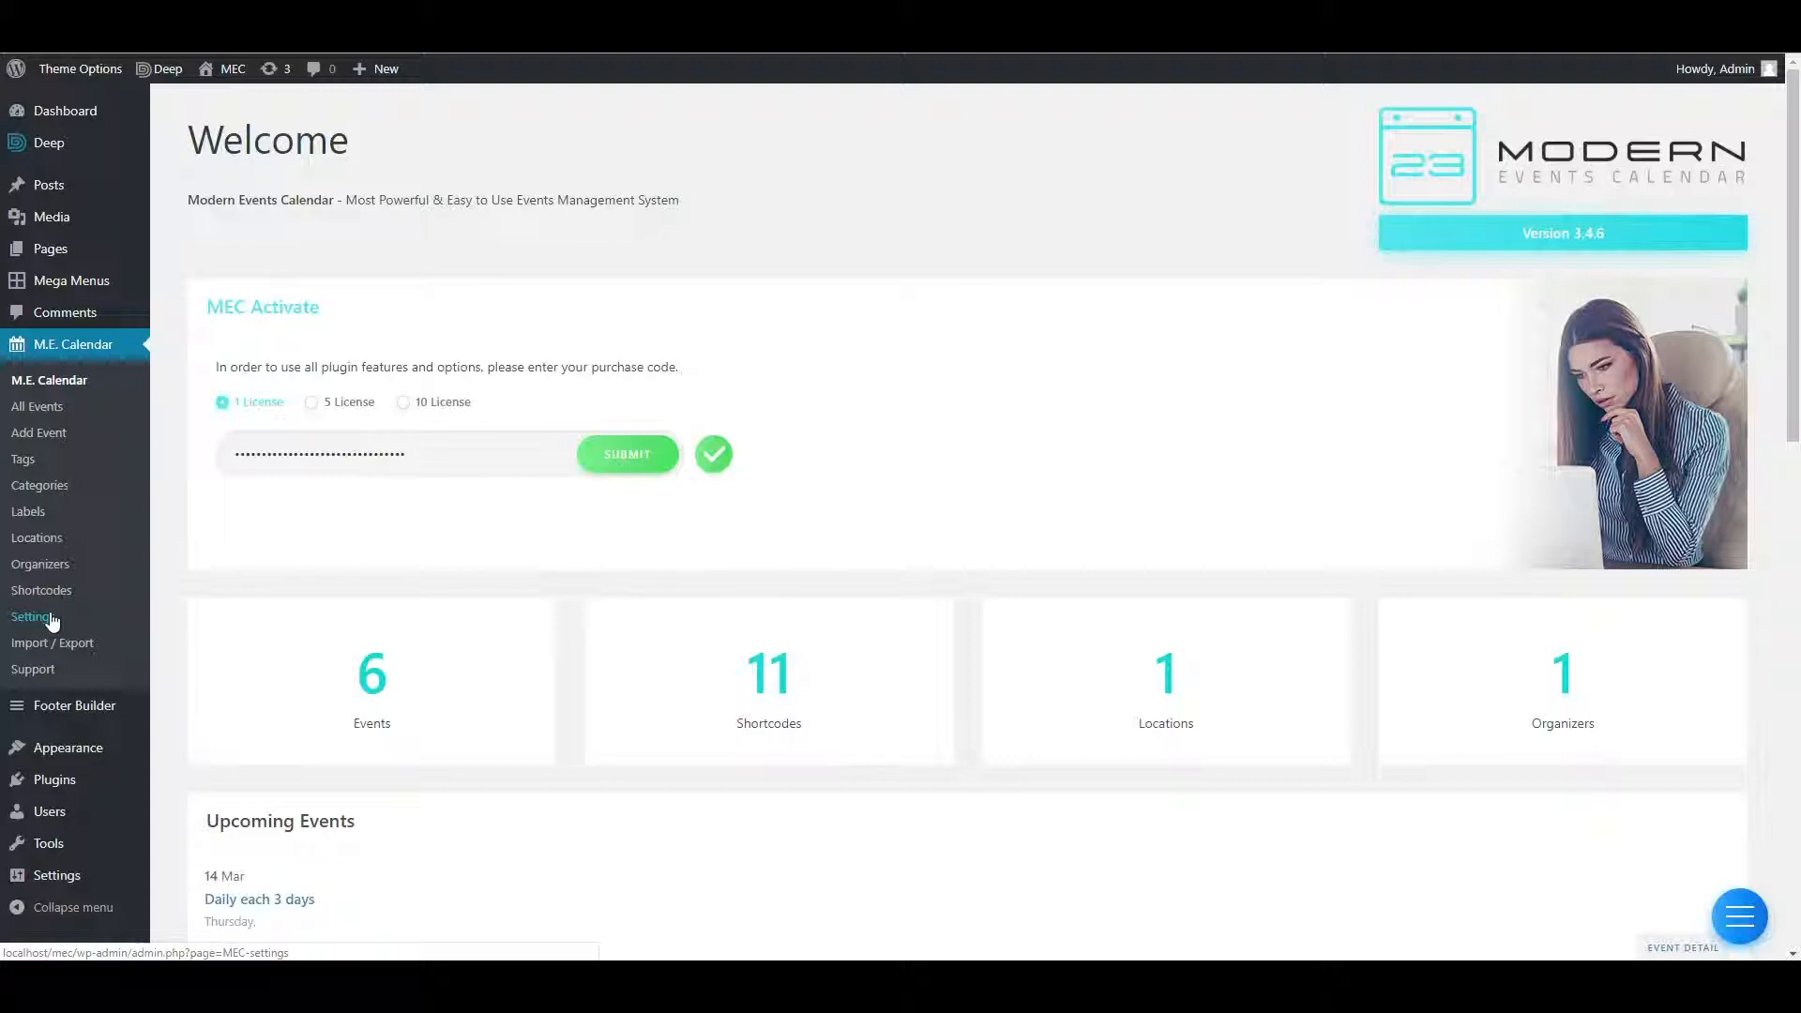
Open the Modern Events Calendar settings and look through the list of settings sections.
click(50, 618)
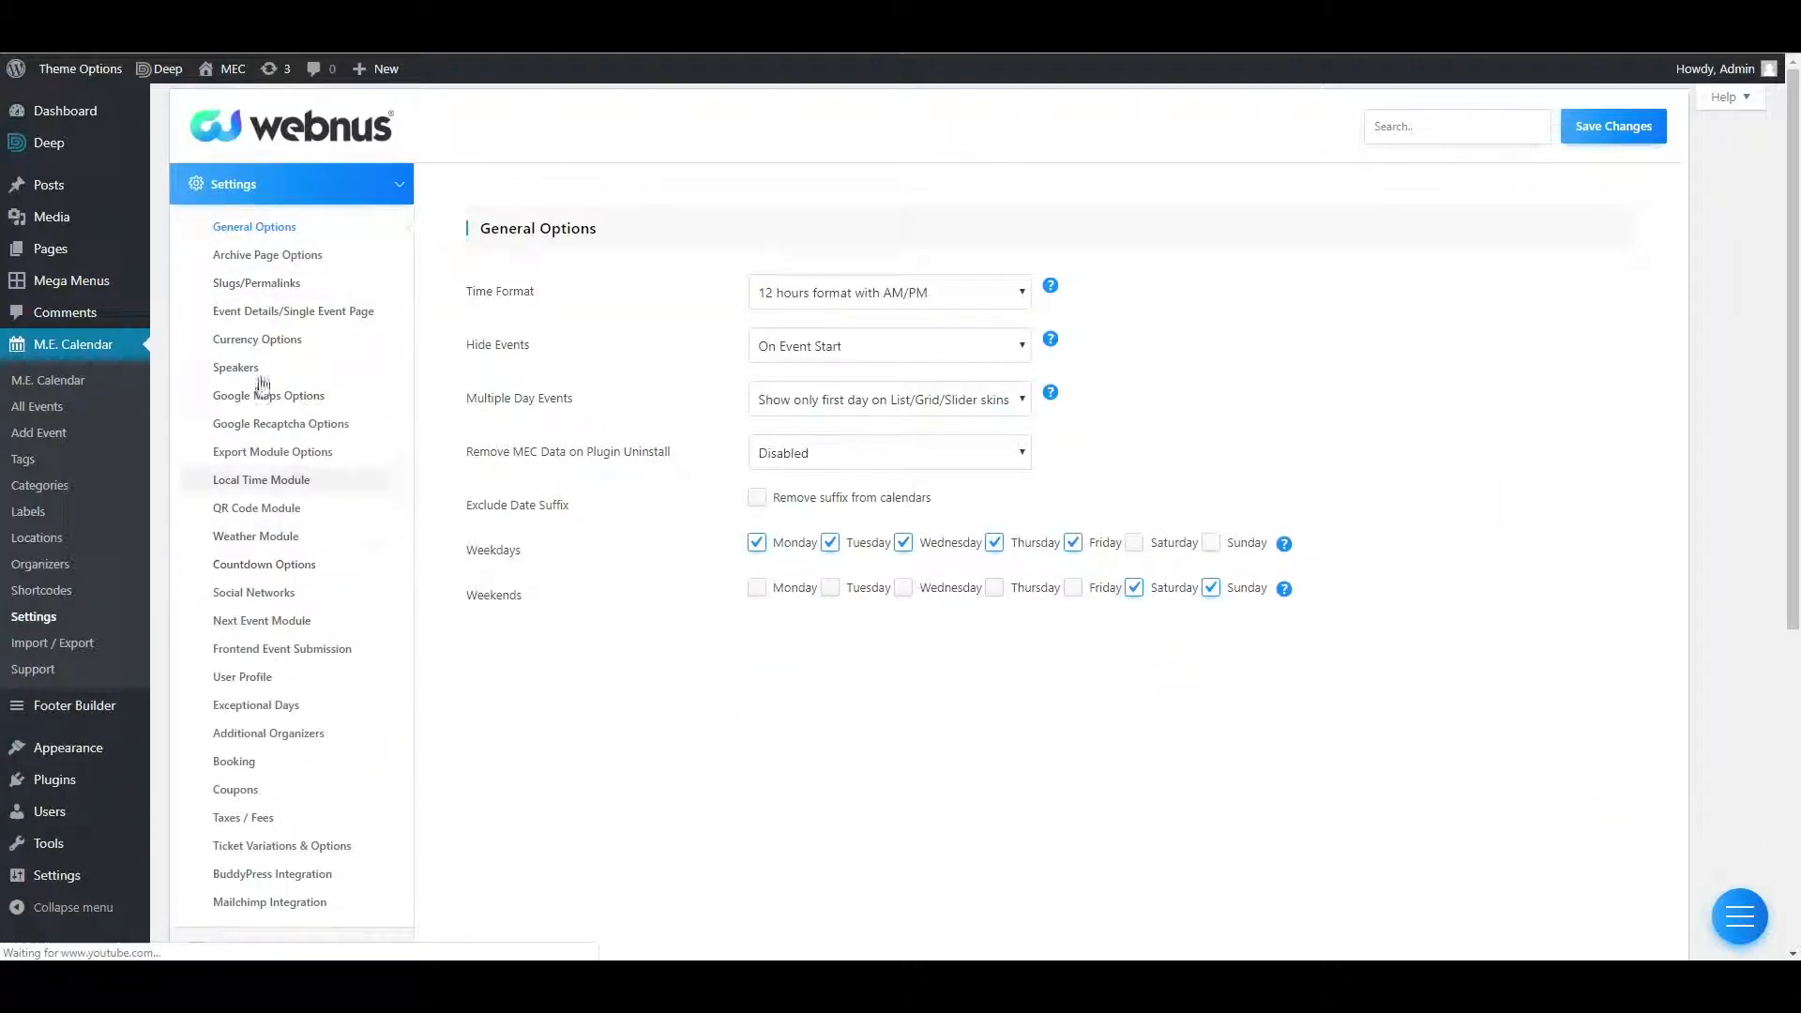
scroll(289, 567, down, 3)
scroll(289, 572, up, 5)
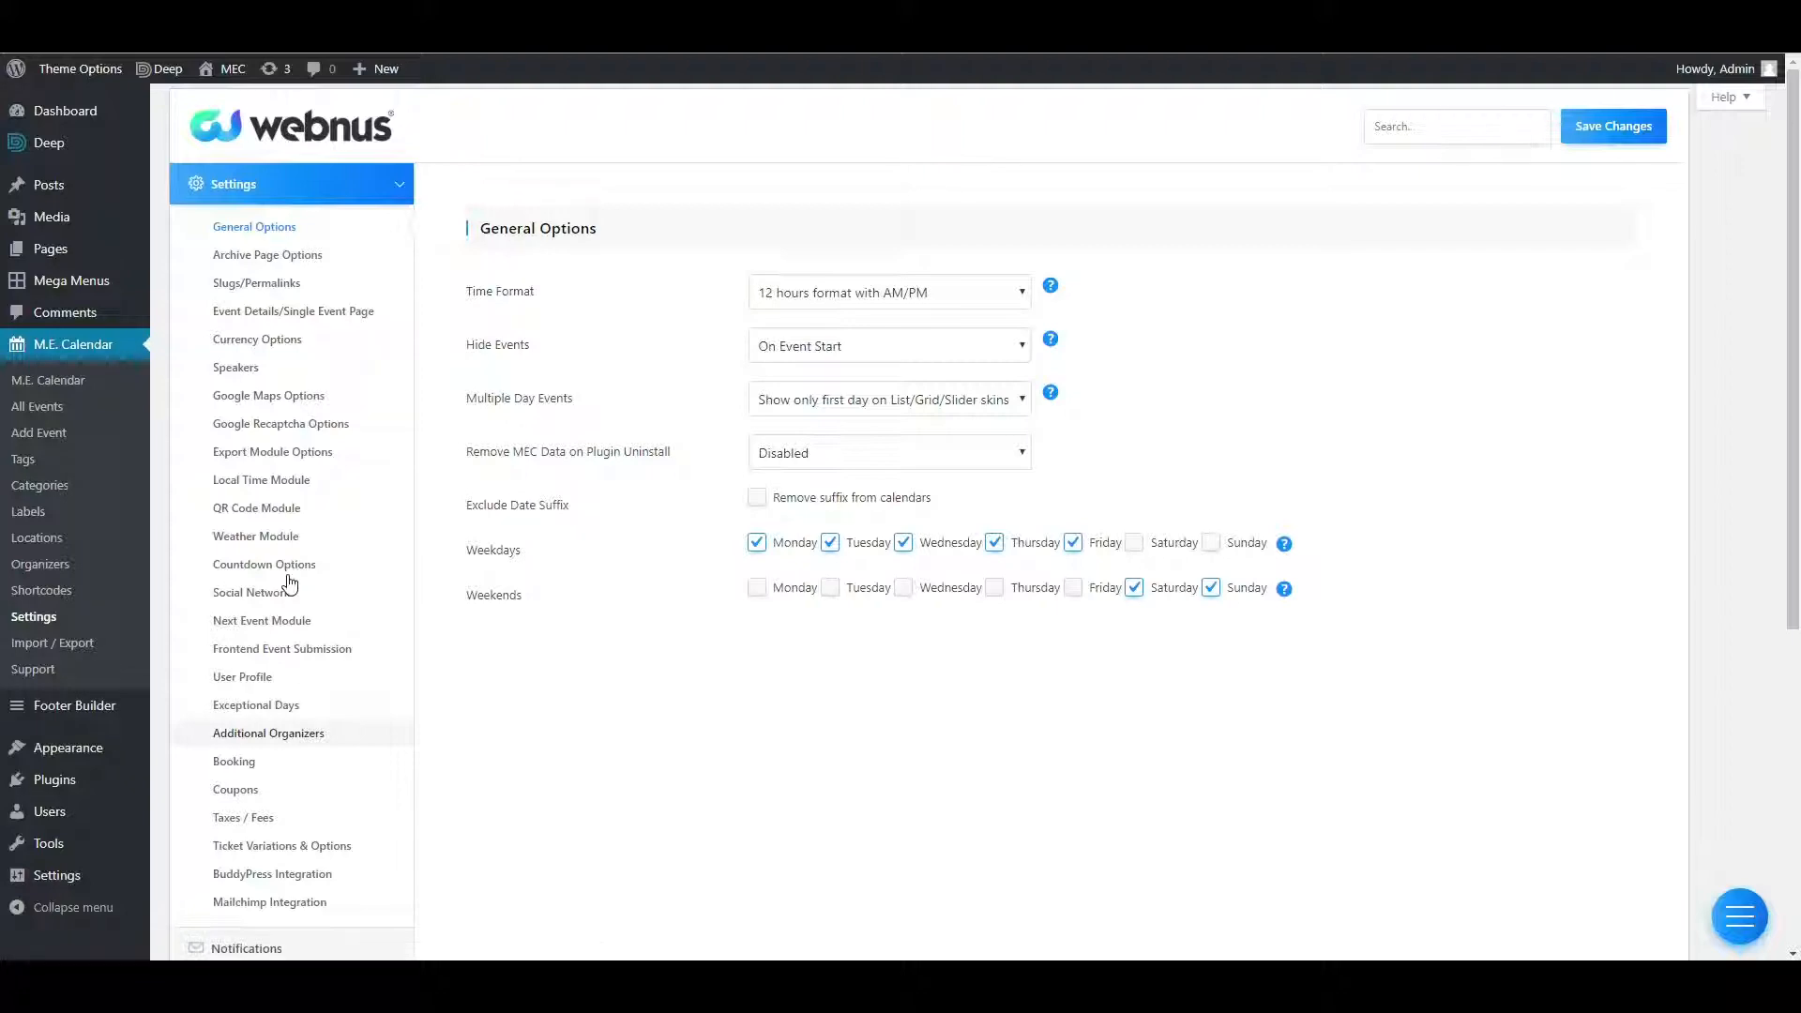
scroll(322, 776, down, 5)
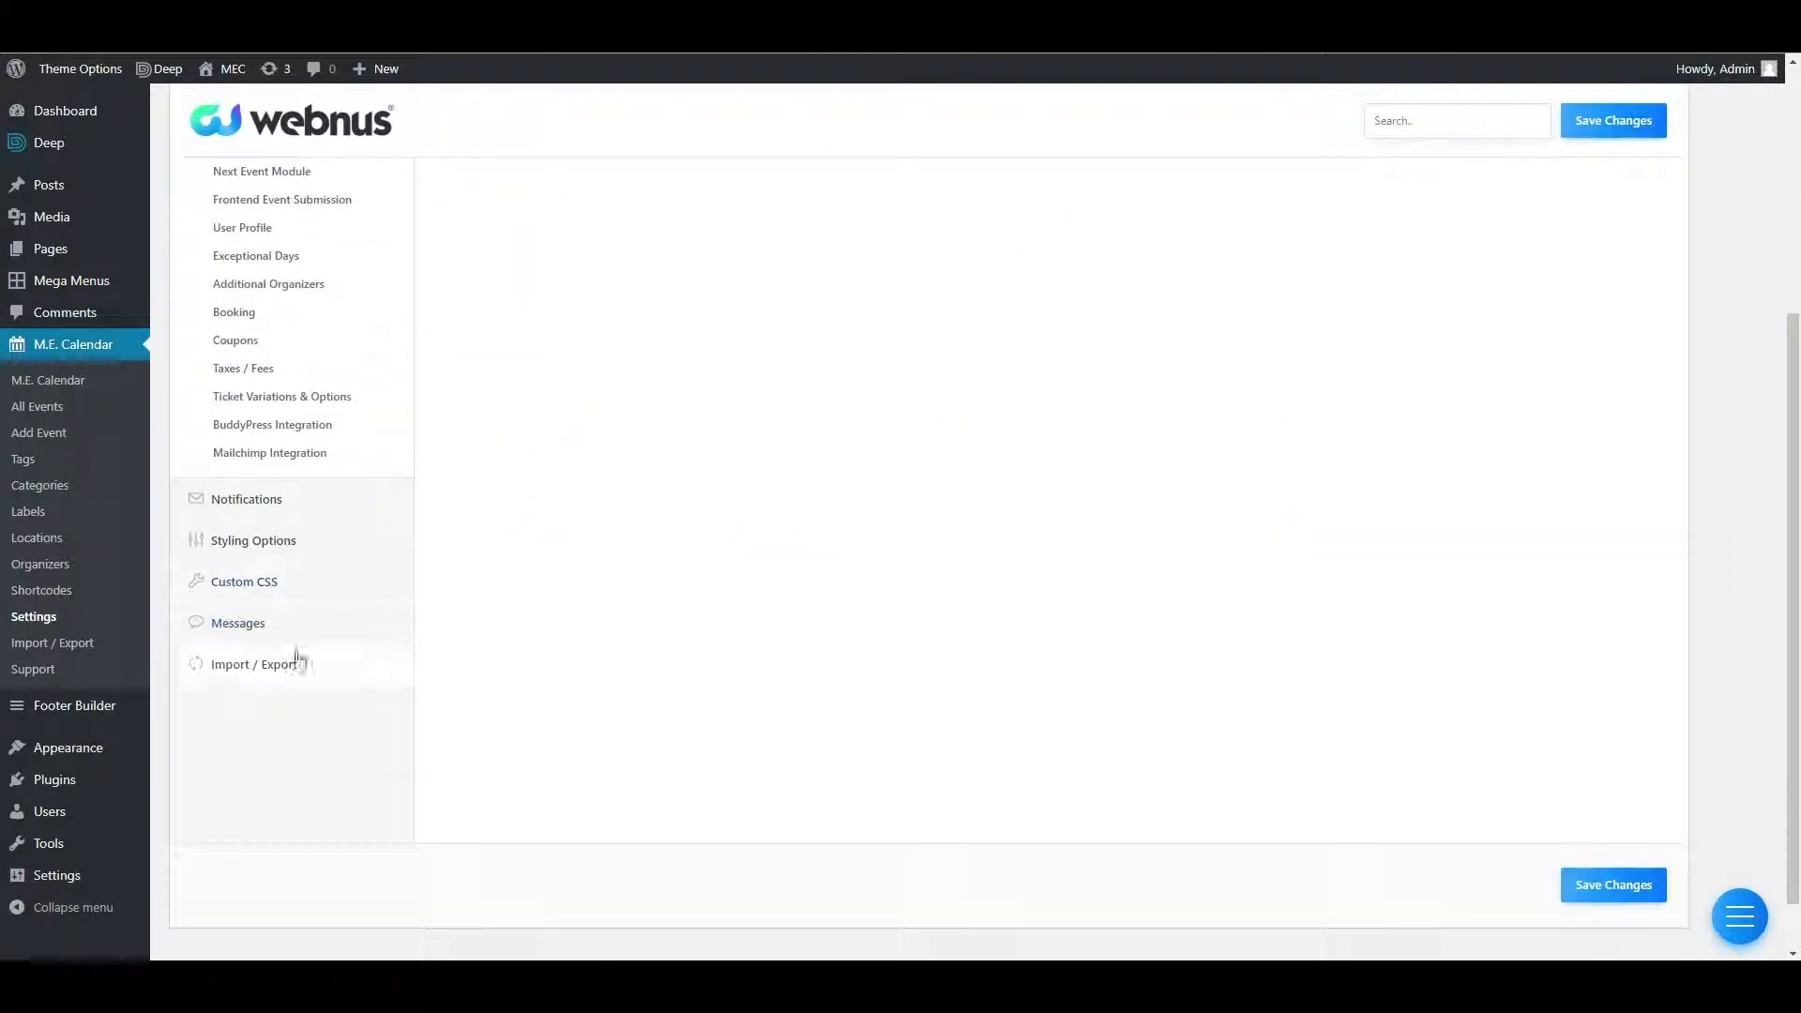
scroll(296, 657, up, 5)
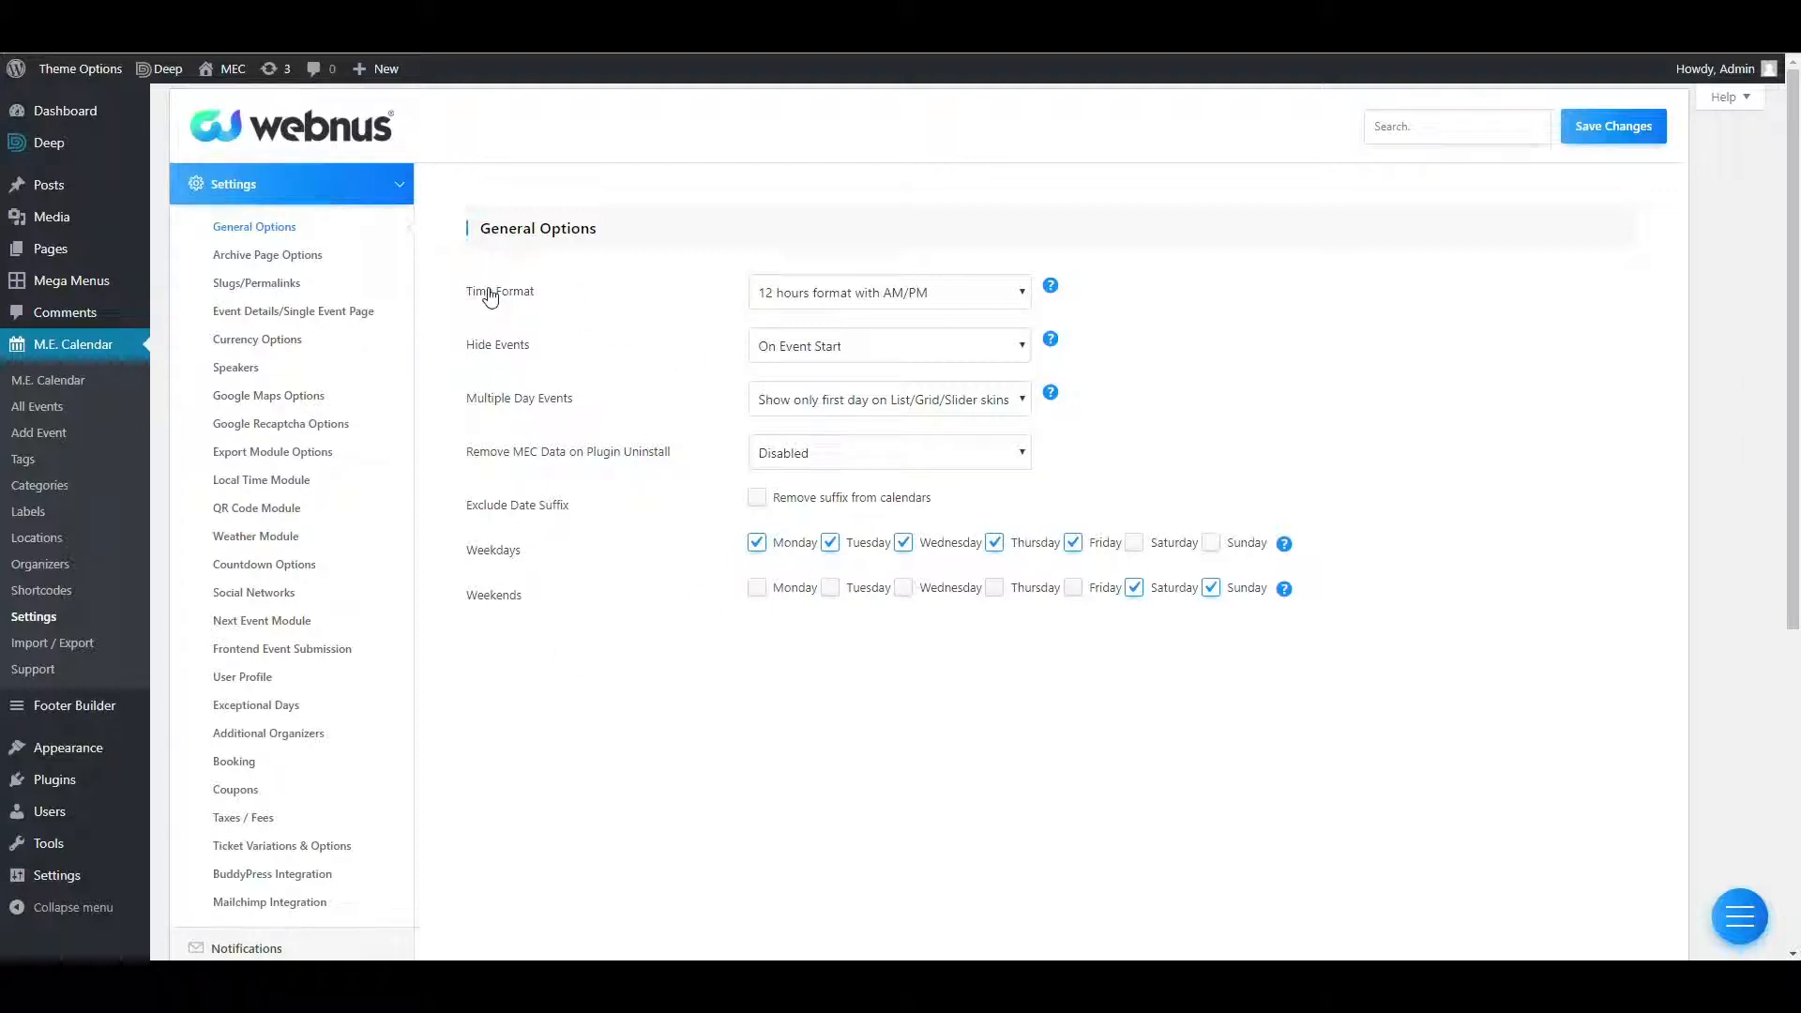
Review the Time Format, Hide Events, Weekdays and Weekends settings in the General Options without changing them.
drag(460, 296, 575, 289)
click(1023, 296)
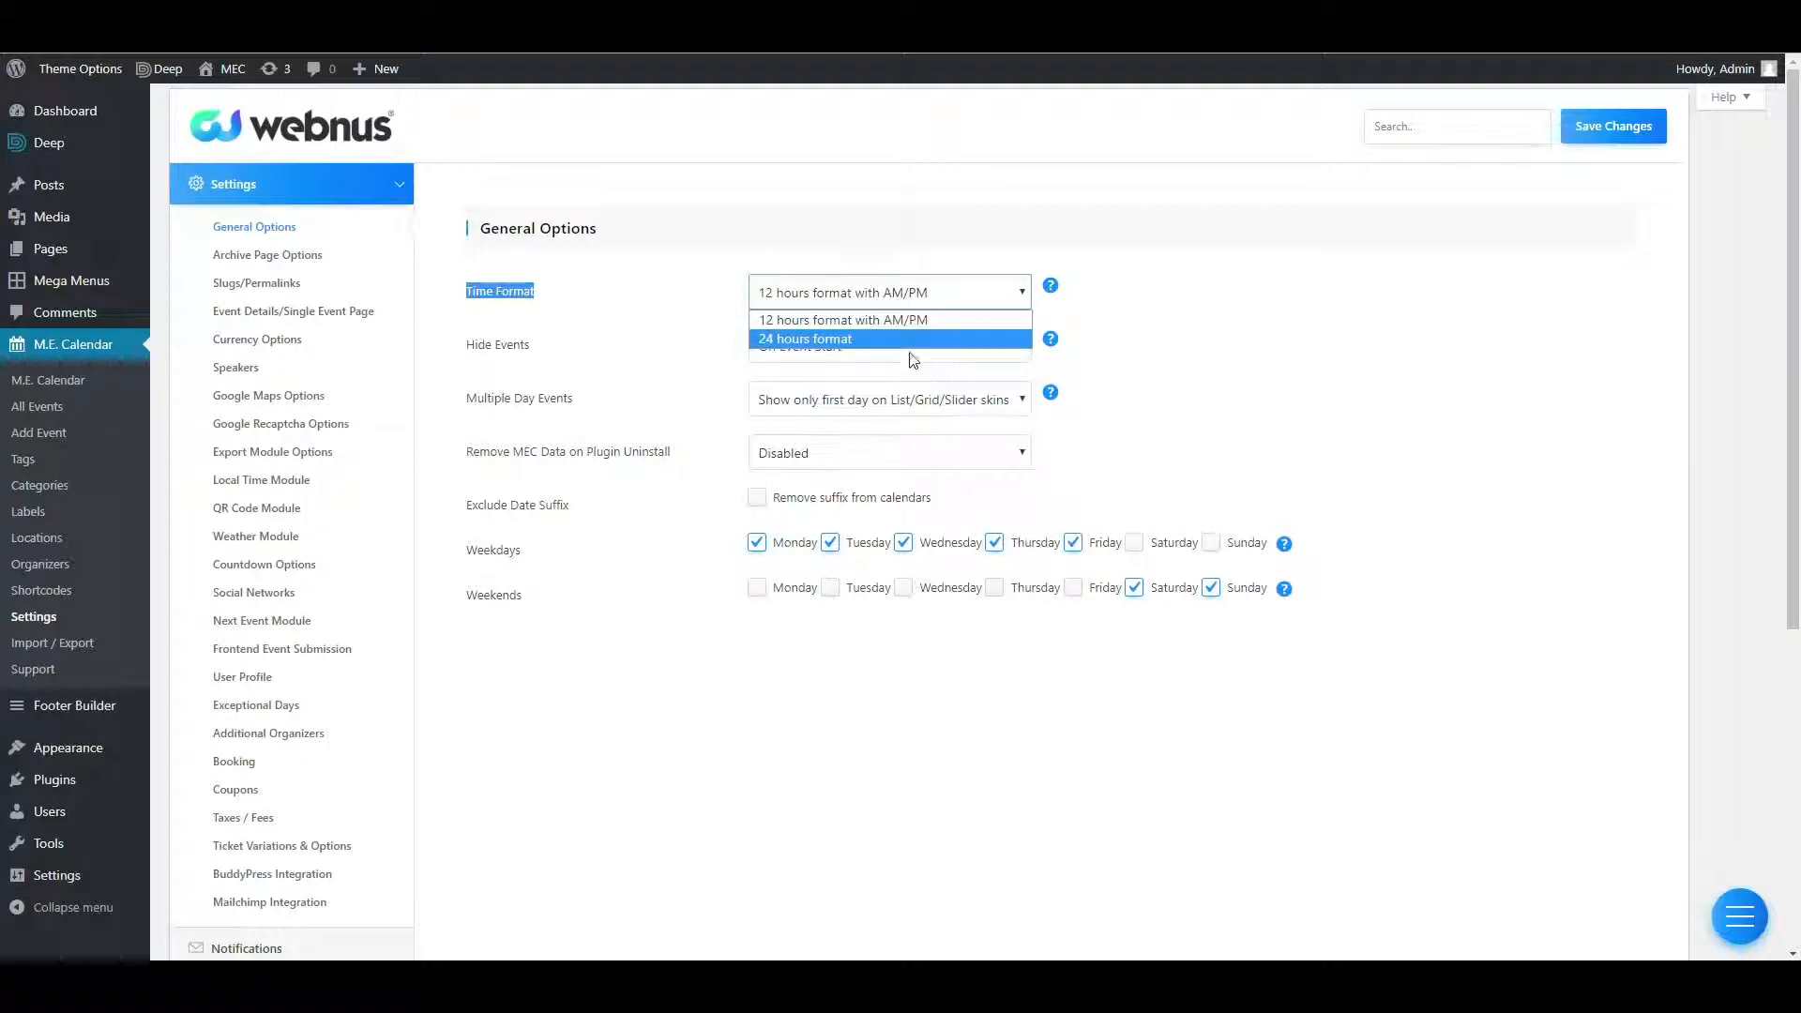
click(1023, 296)
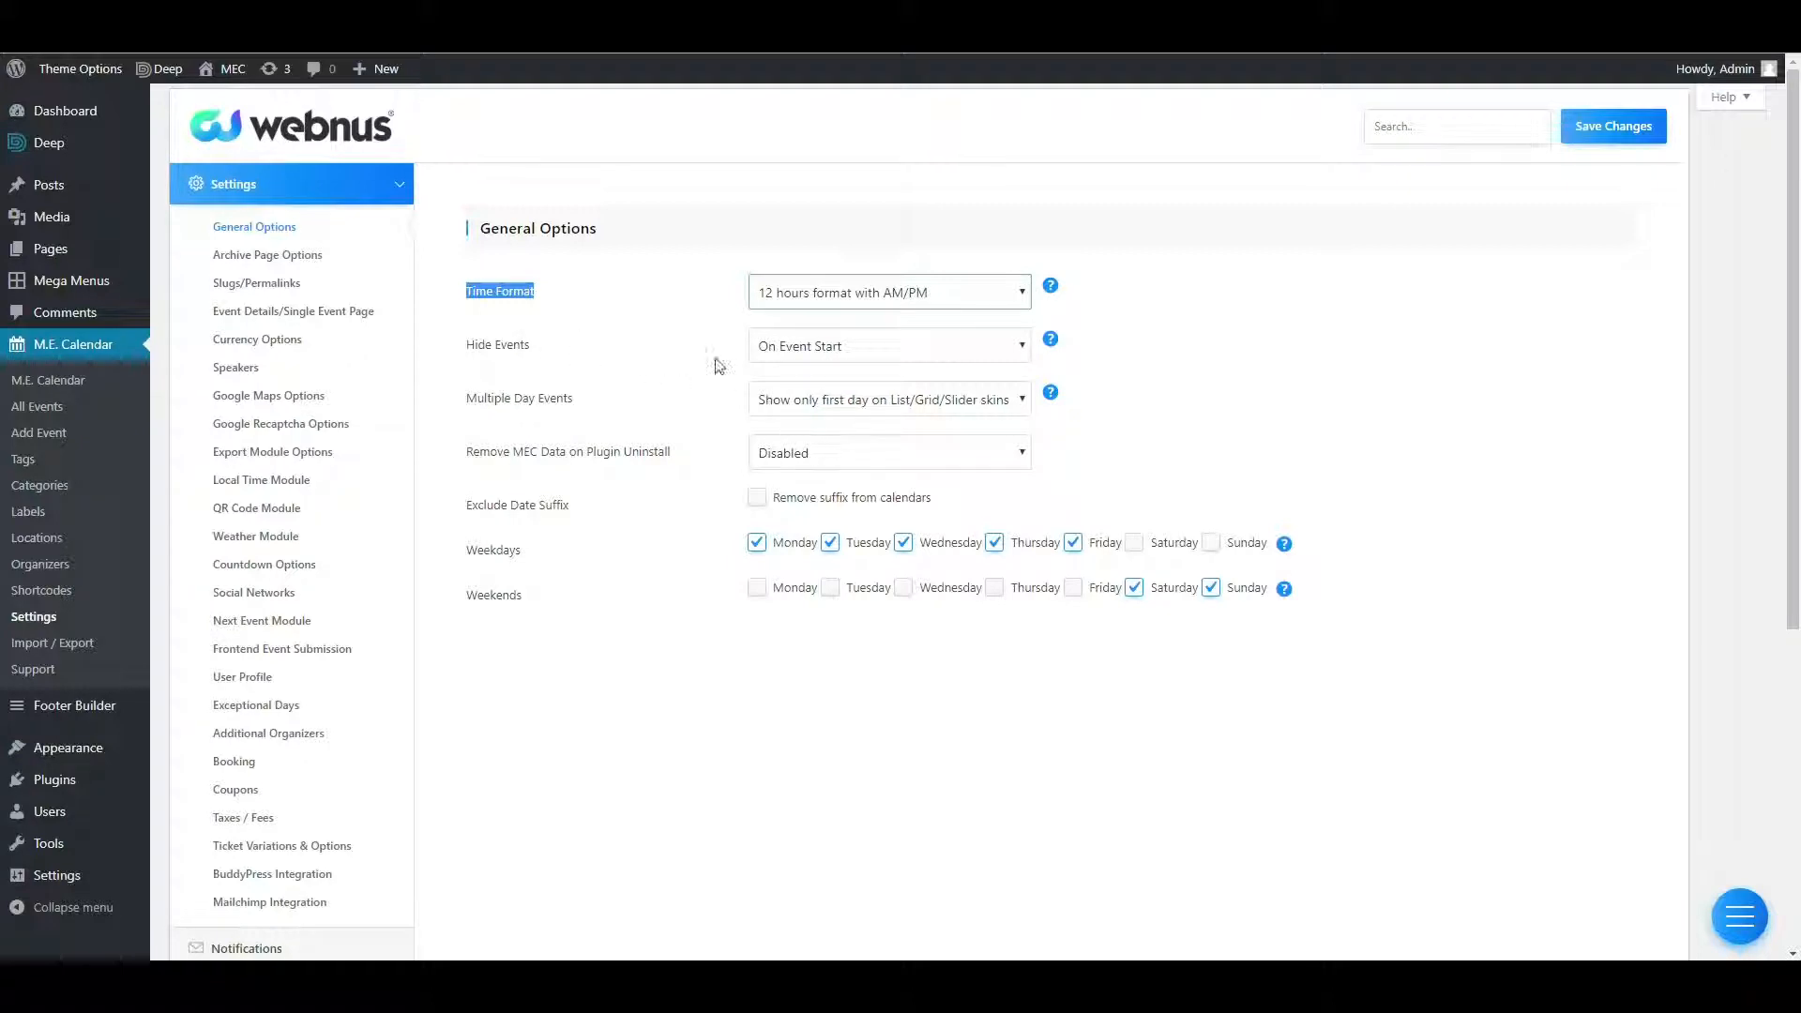
click(1002, 349)
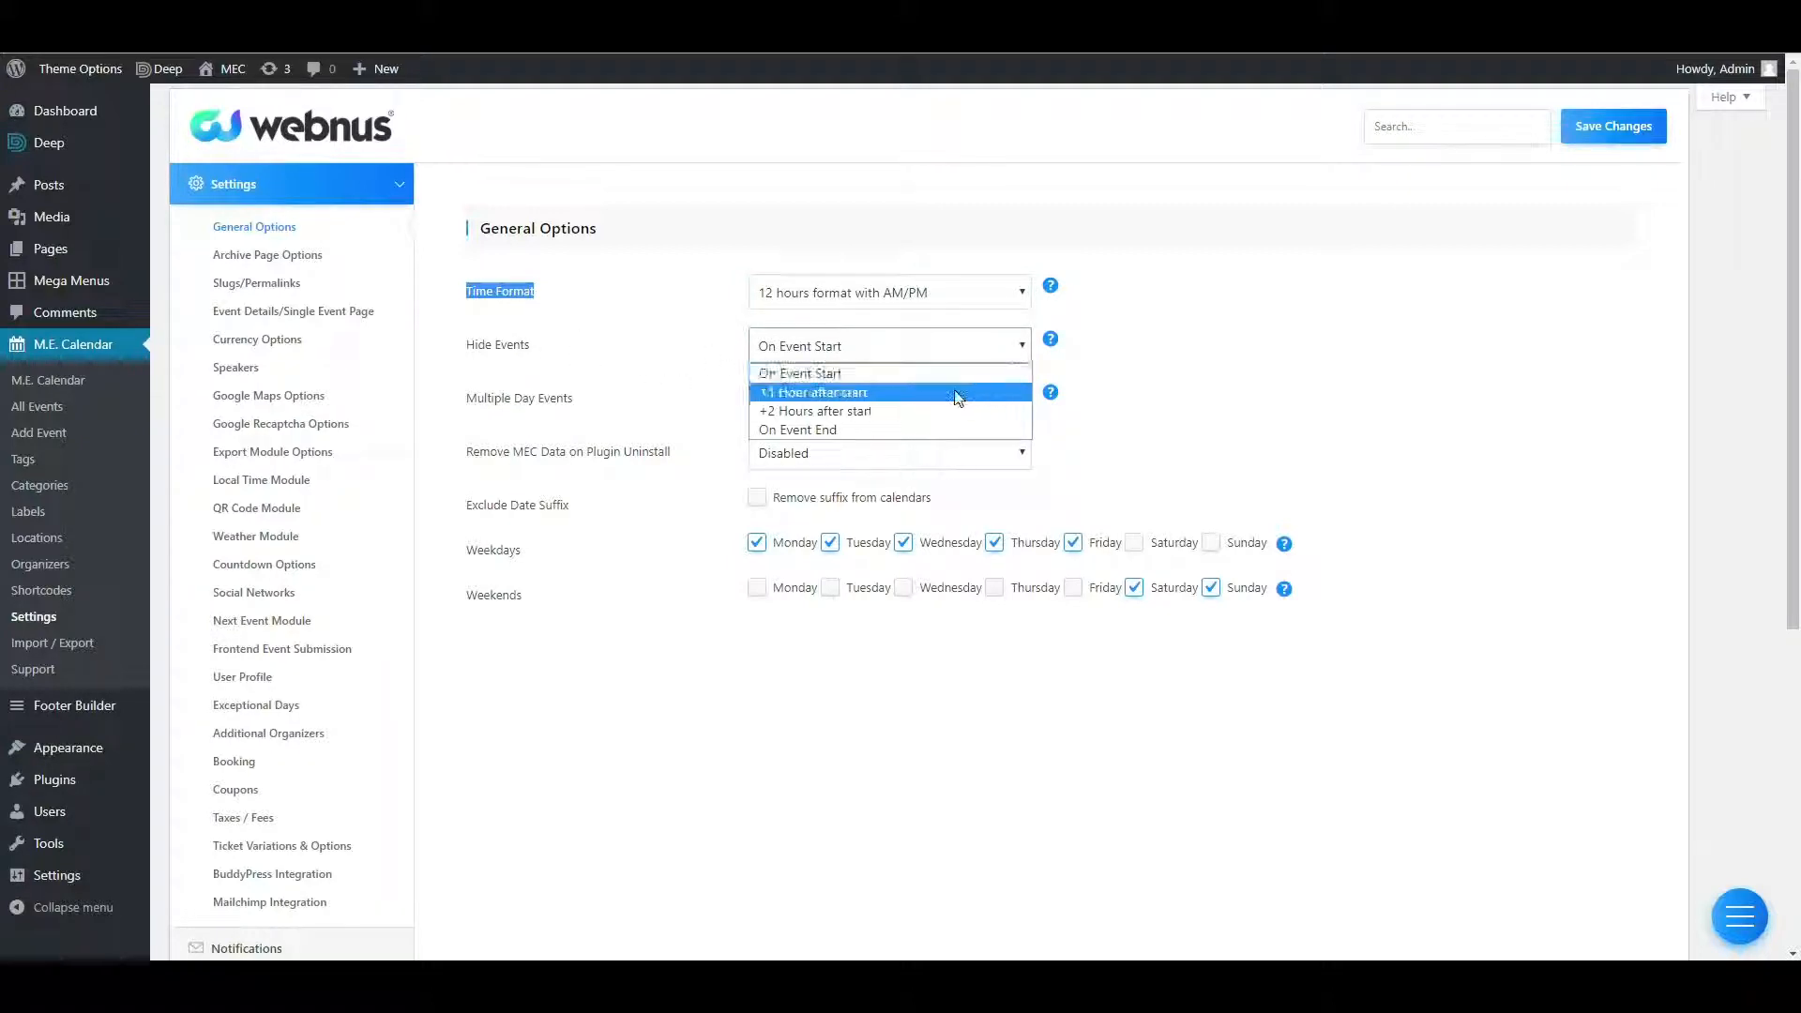
click(1026, 347)
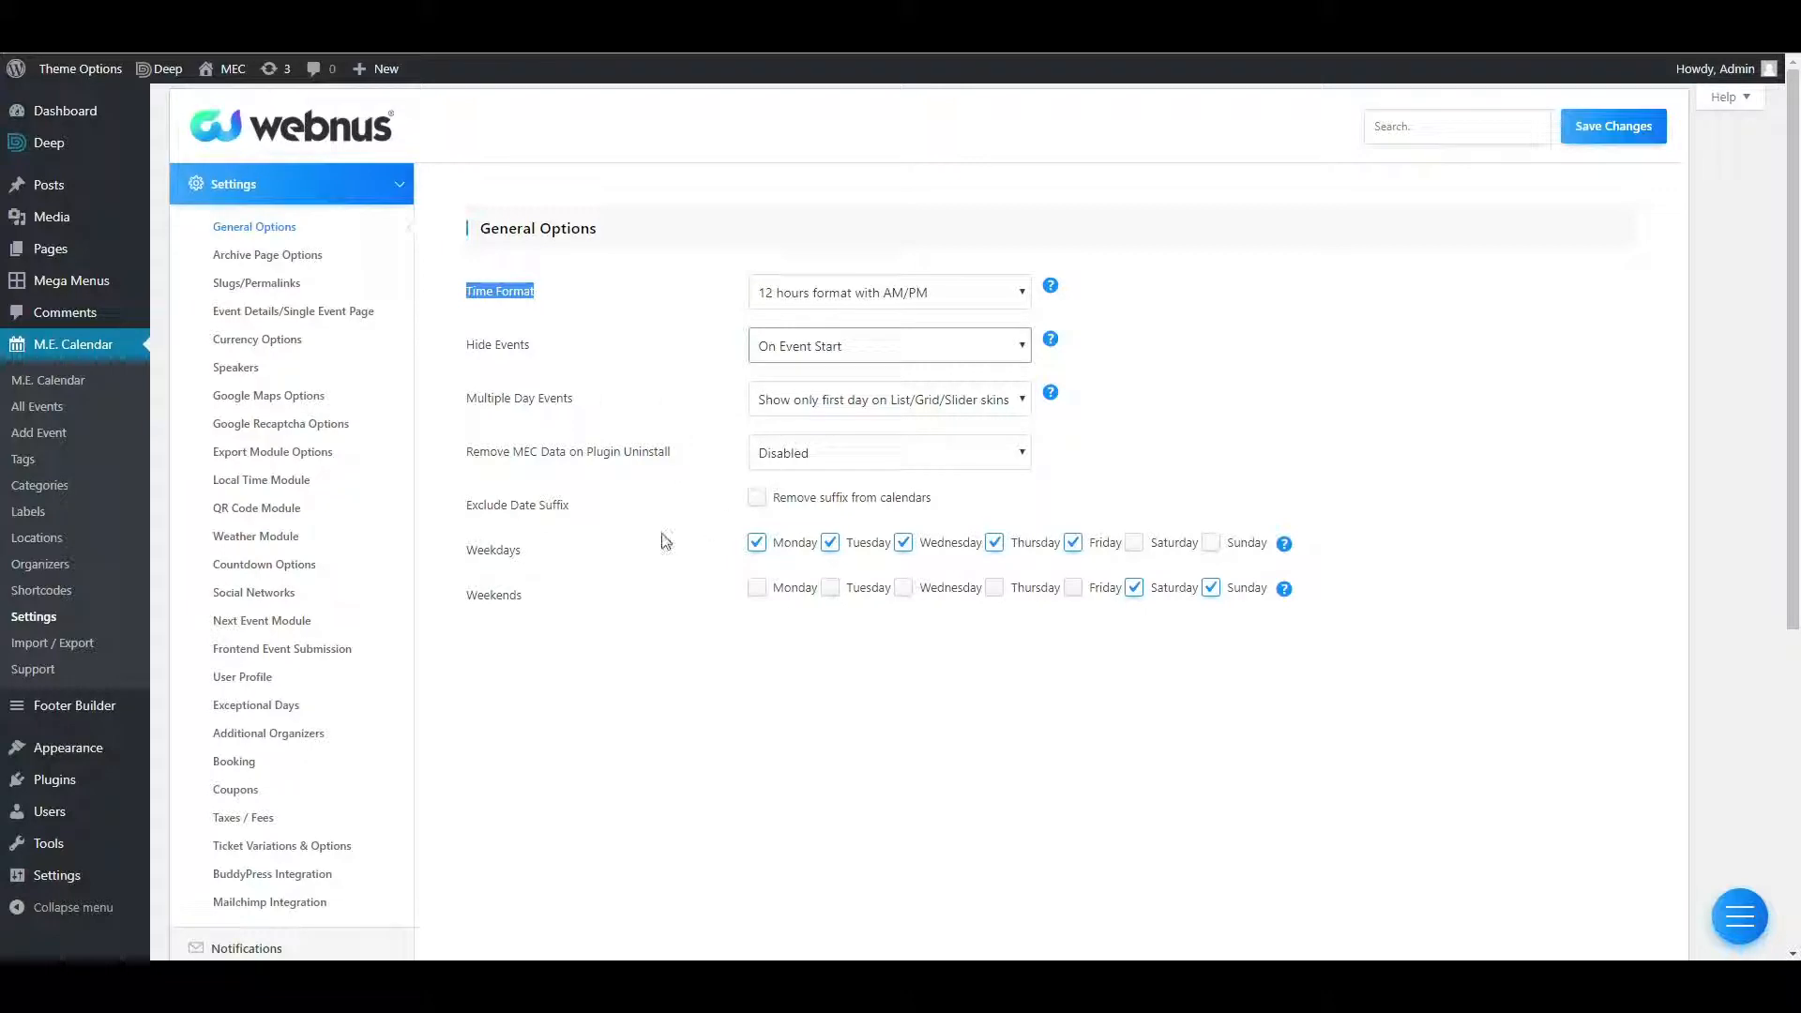
drag(468, 551, 543, 601)
click(483, 550)
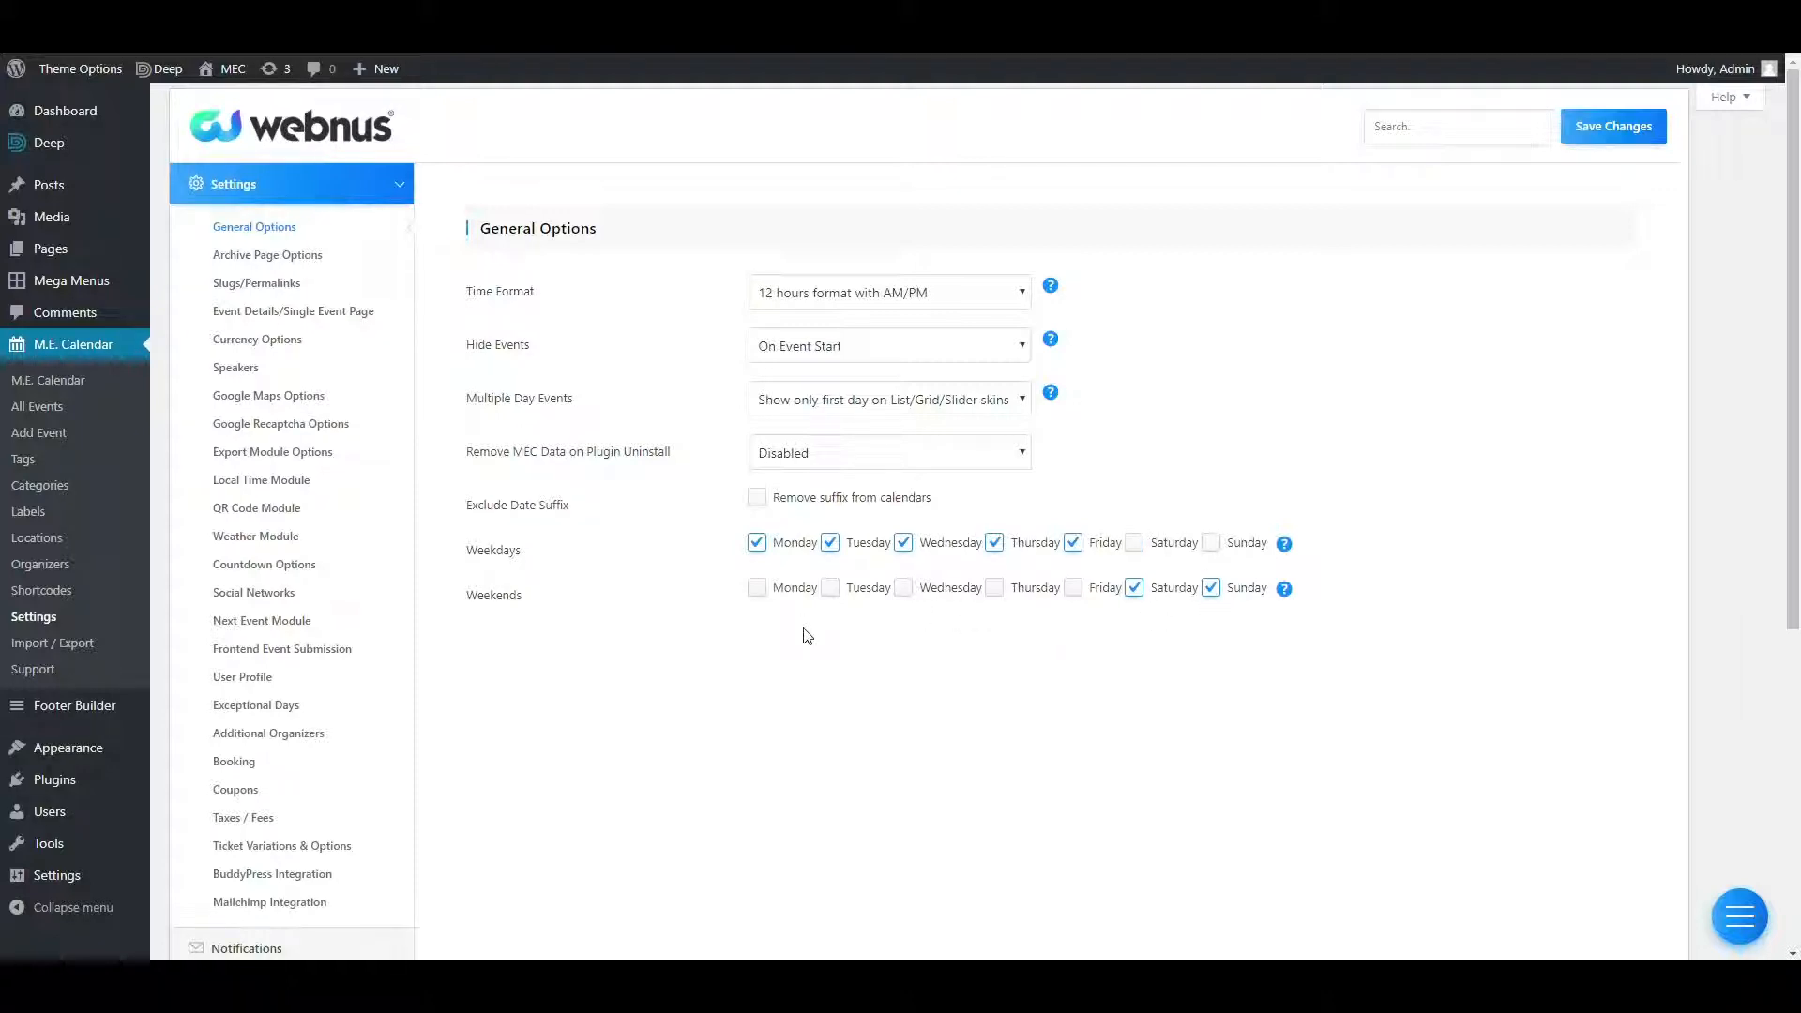
Review the Archive Page Skin choices in the archive page settings, and view the Slugs/Permalinks settings.
click(284, 262)
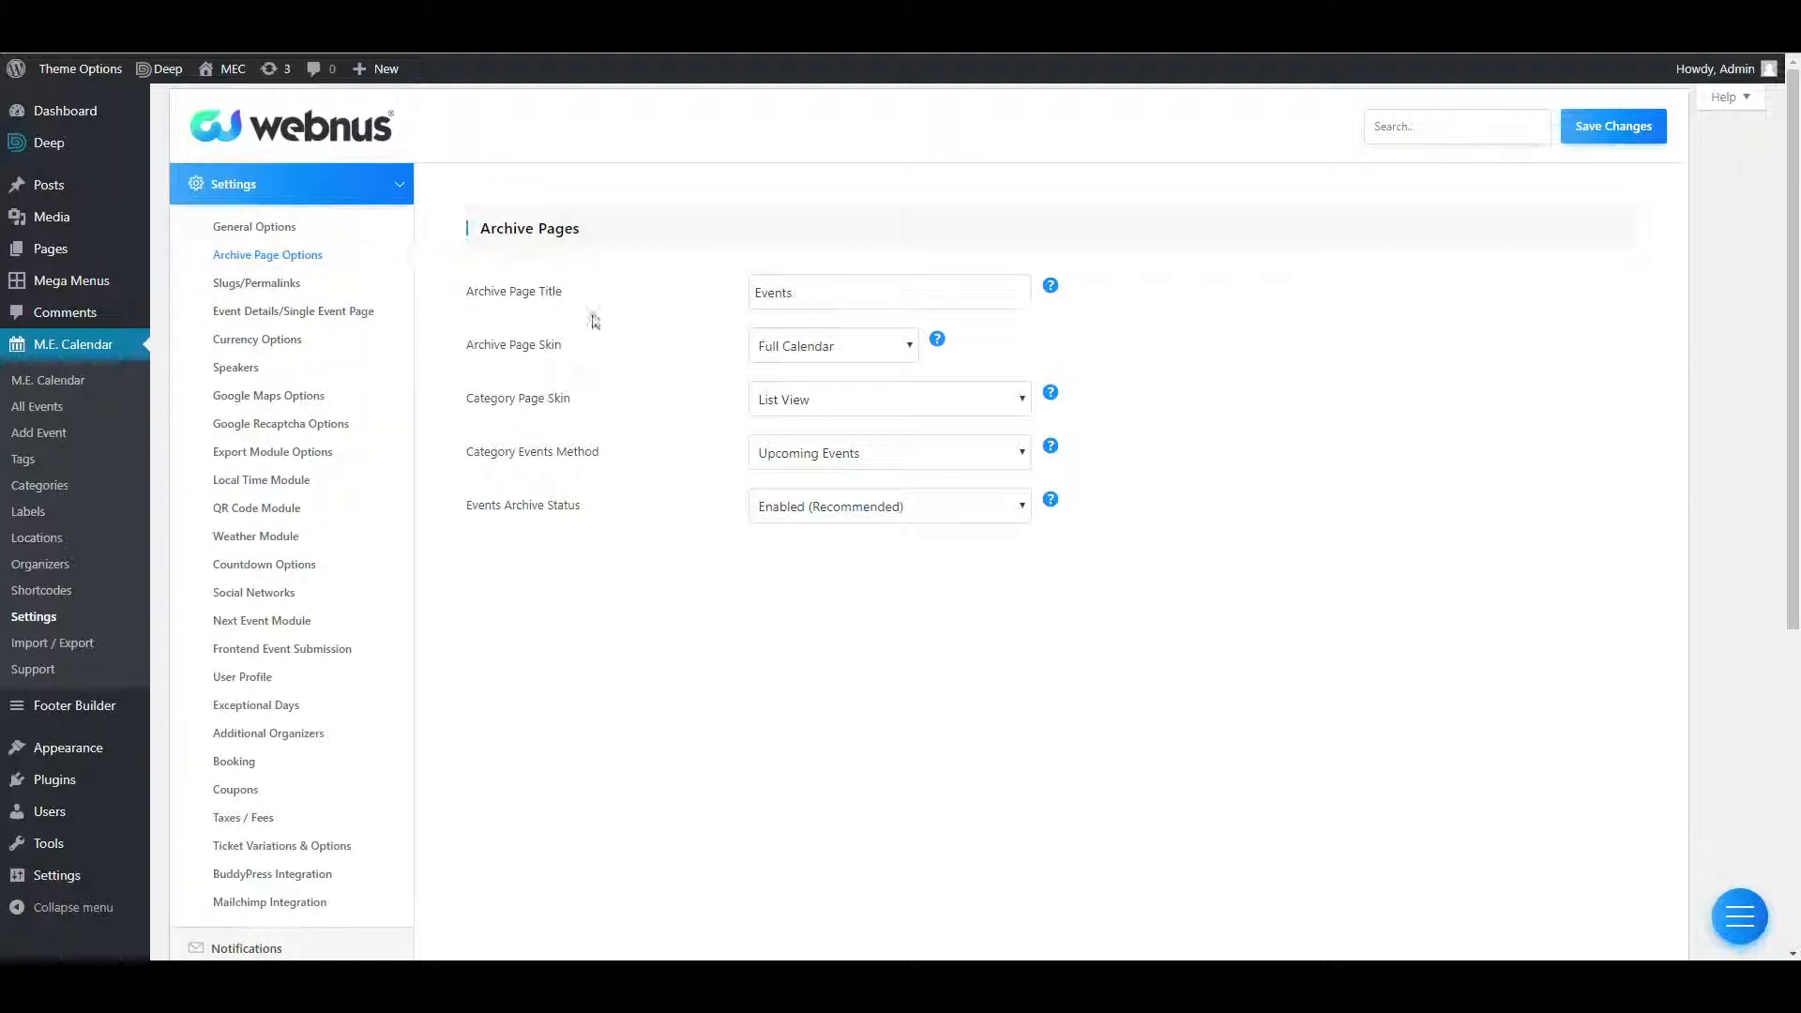
mouse_move(1052, 287)
click(838, 349)
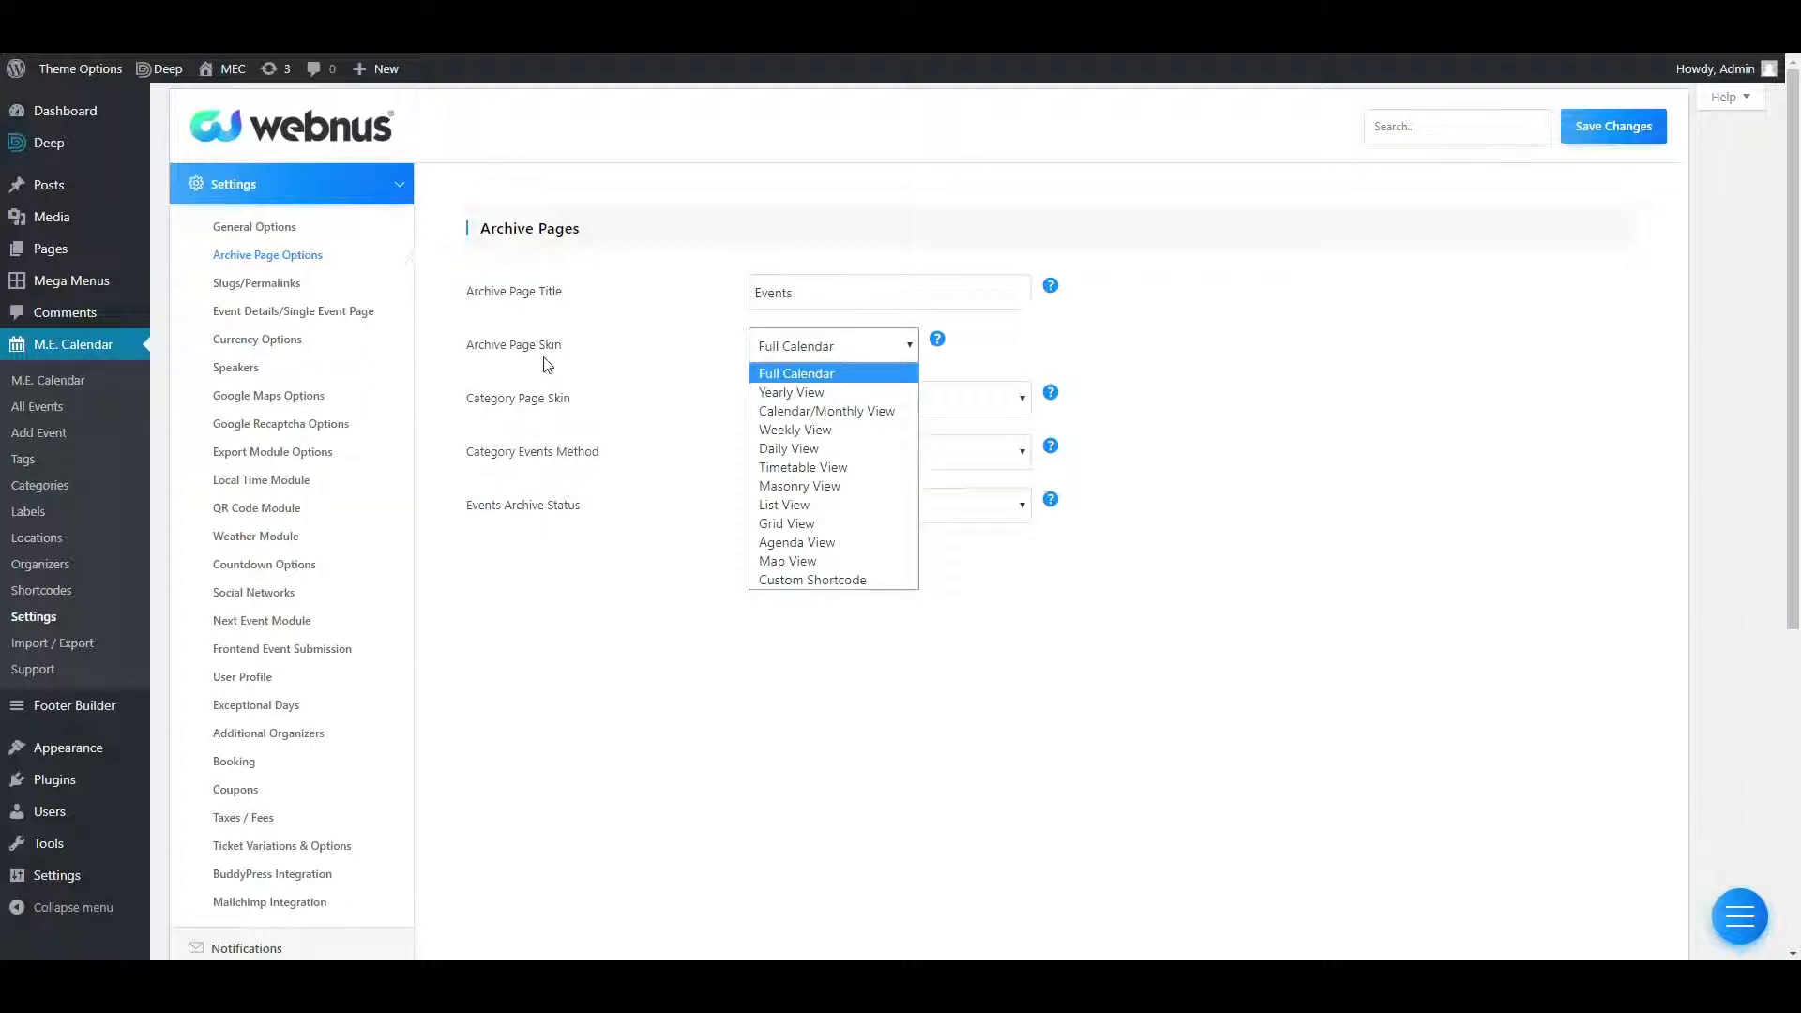
click(681, 326)
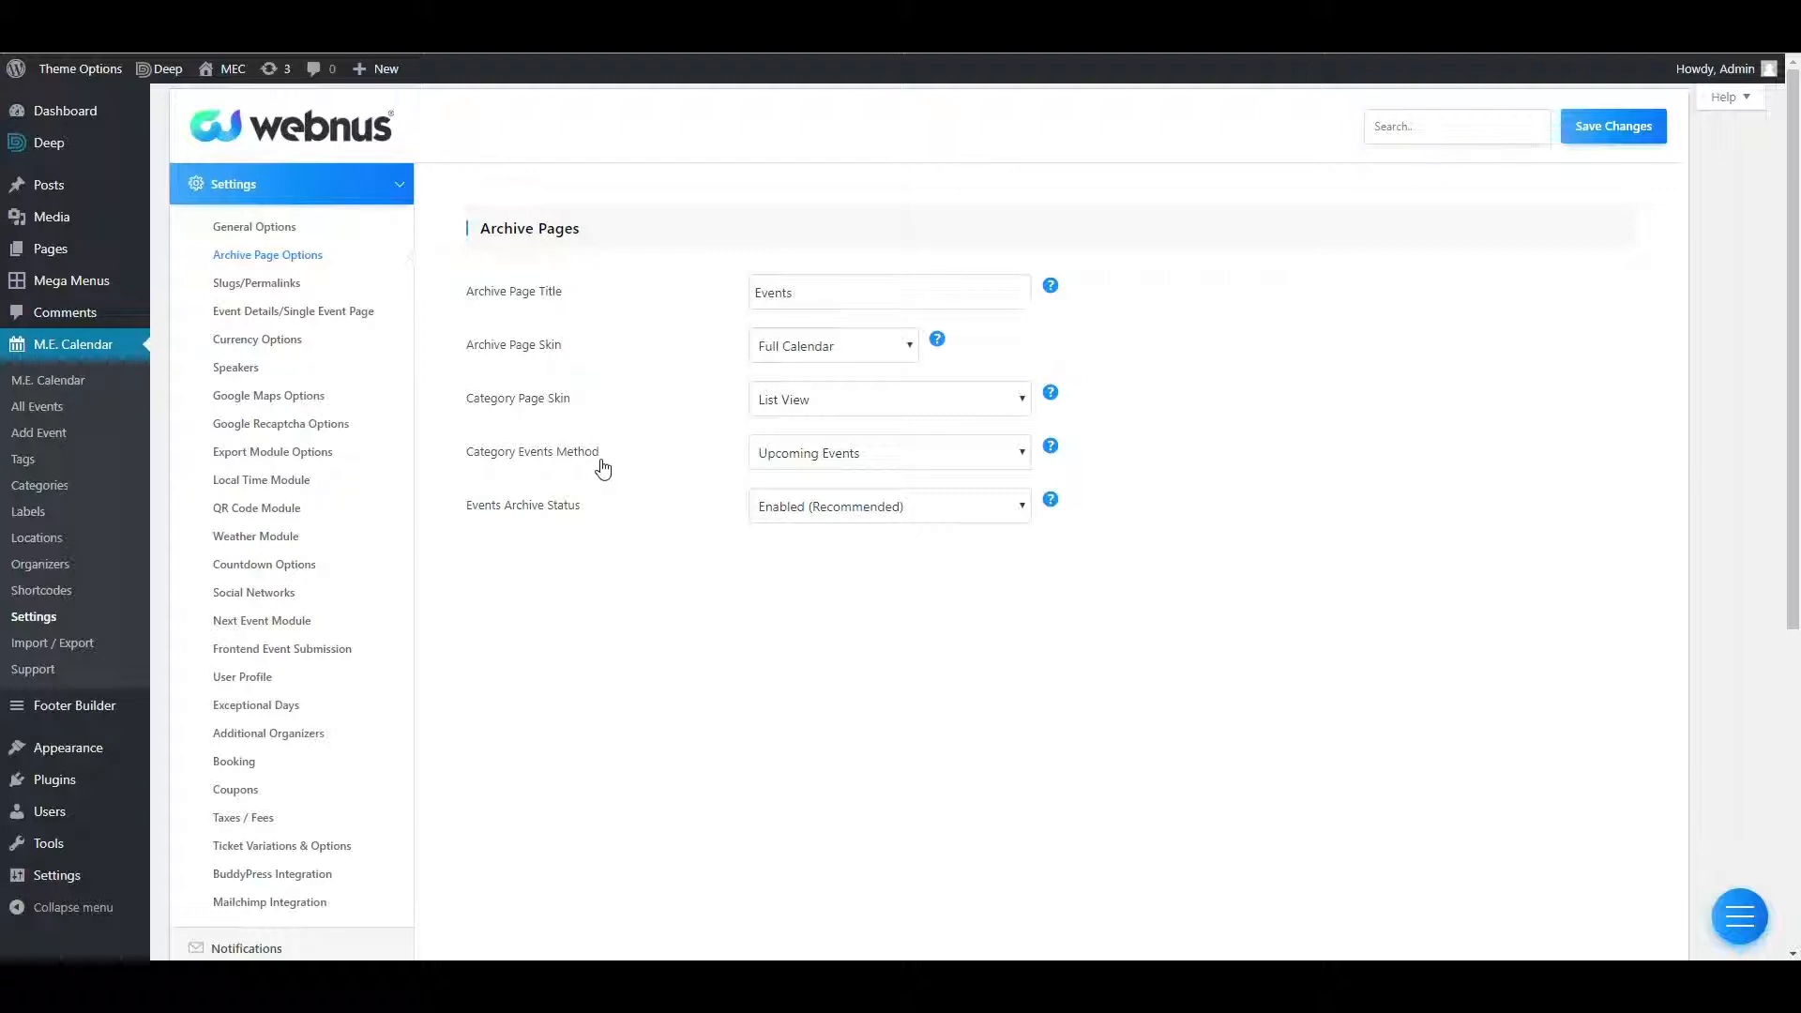
click(233, 284)
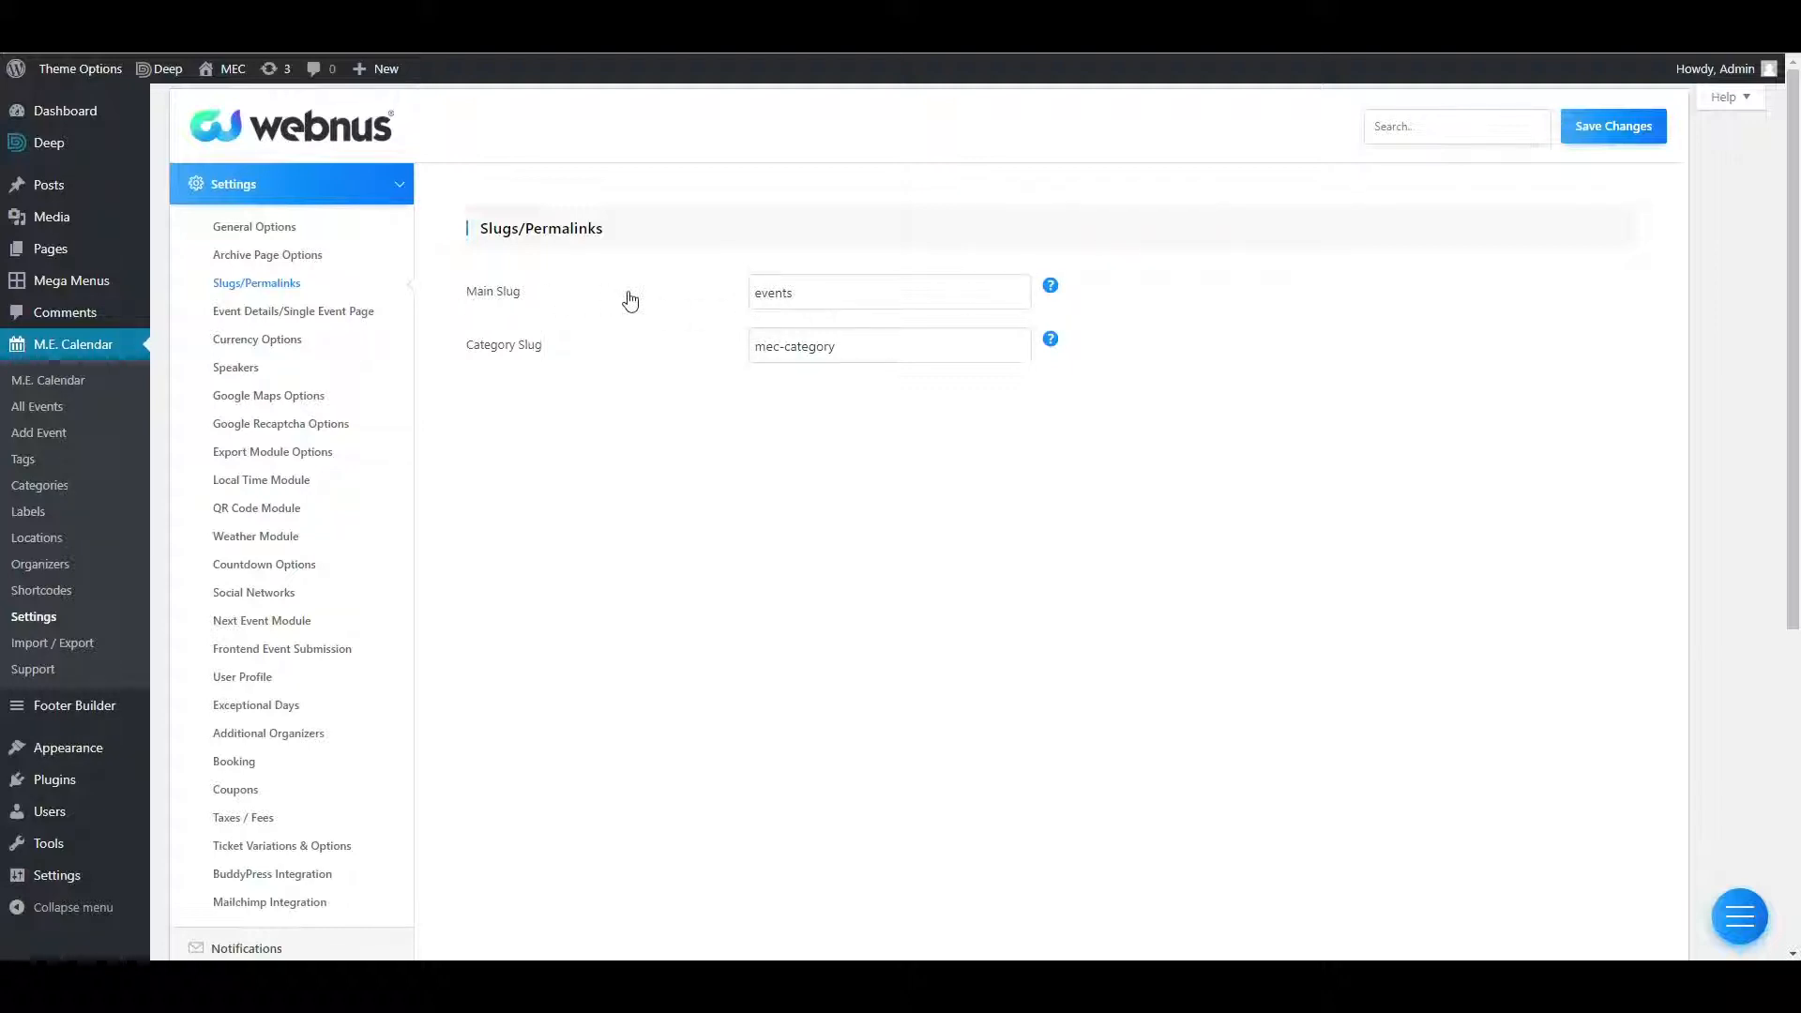
Open the Event Details/Single Event Page settings and try the Date Method choices, ending on Next occurrence date.
click(252, 317)
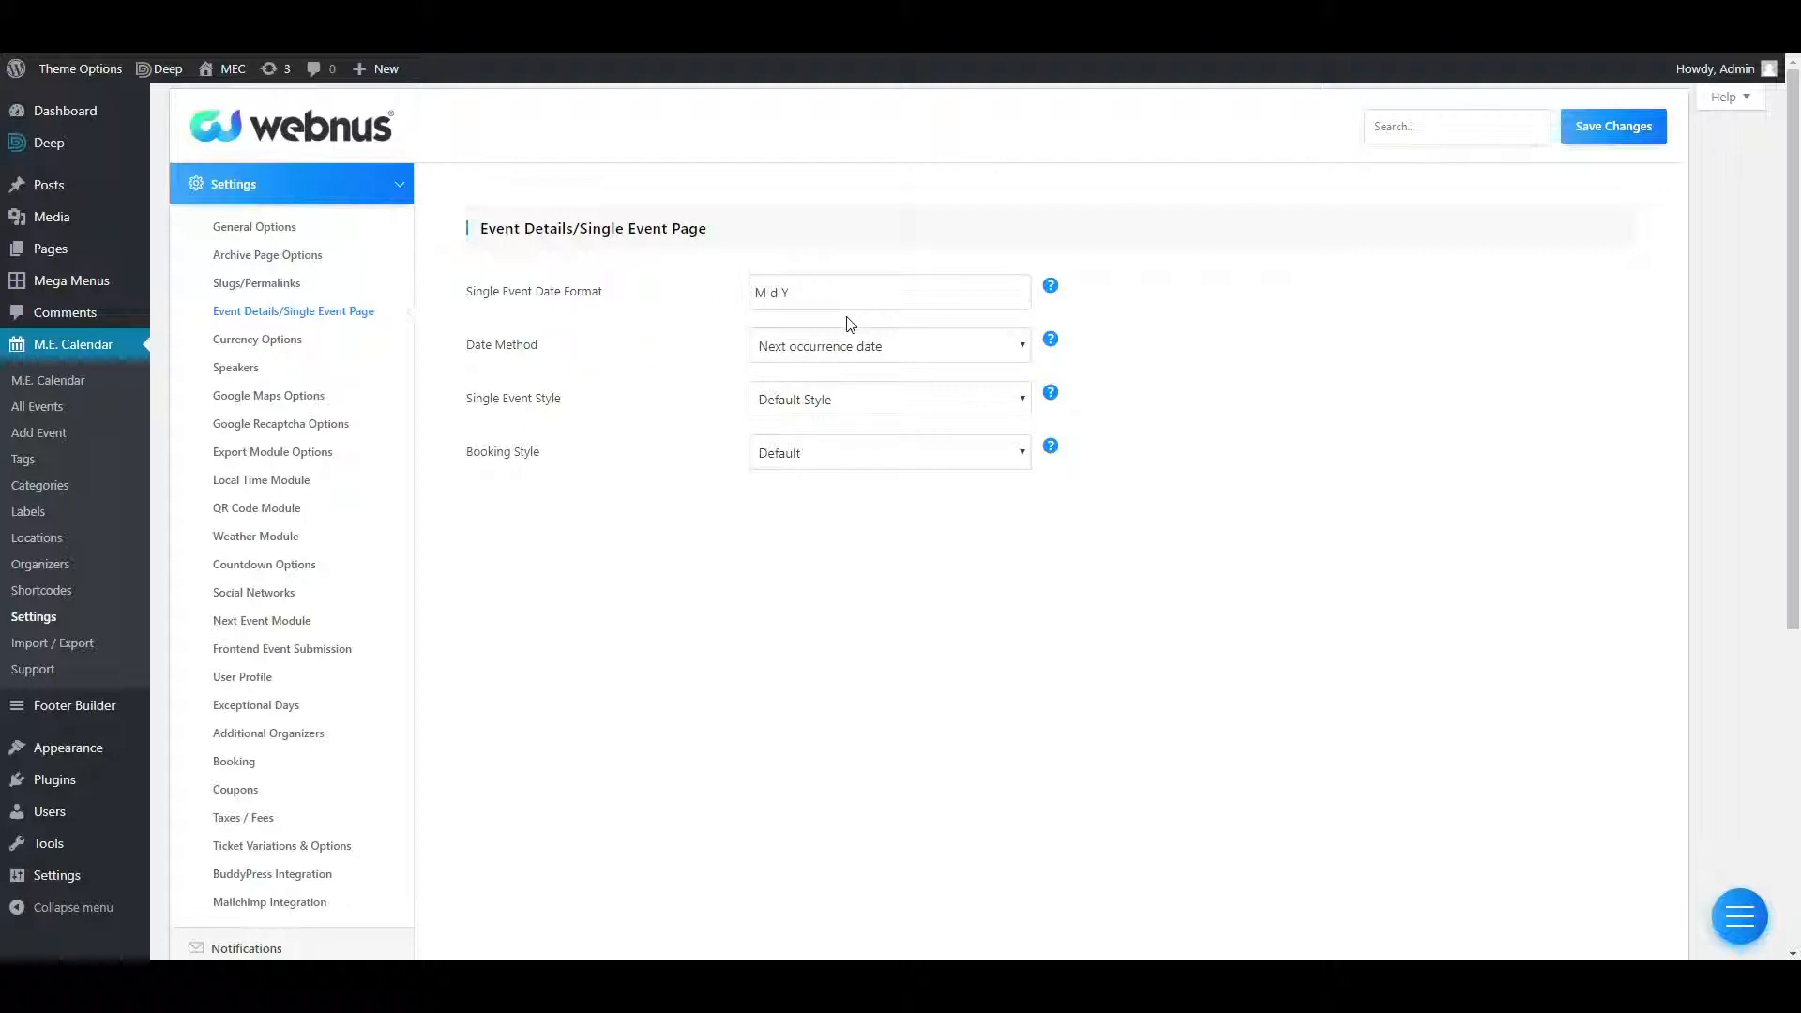
mouse_move(55, 875)
click(819, 355)
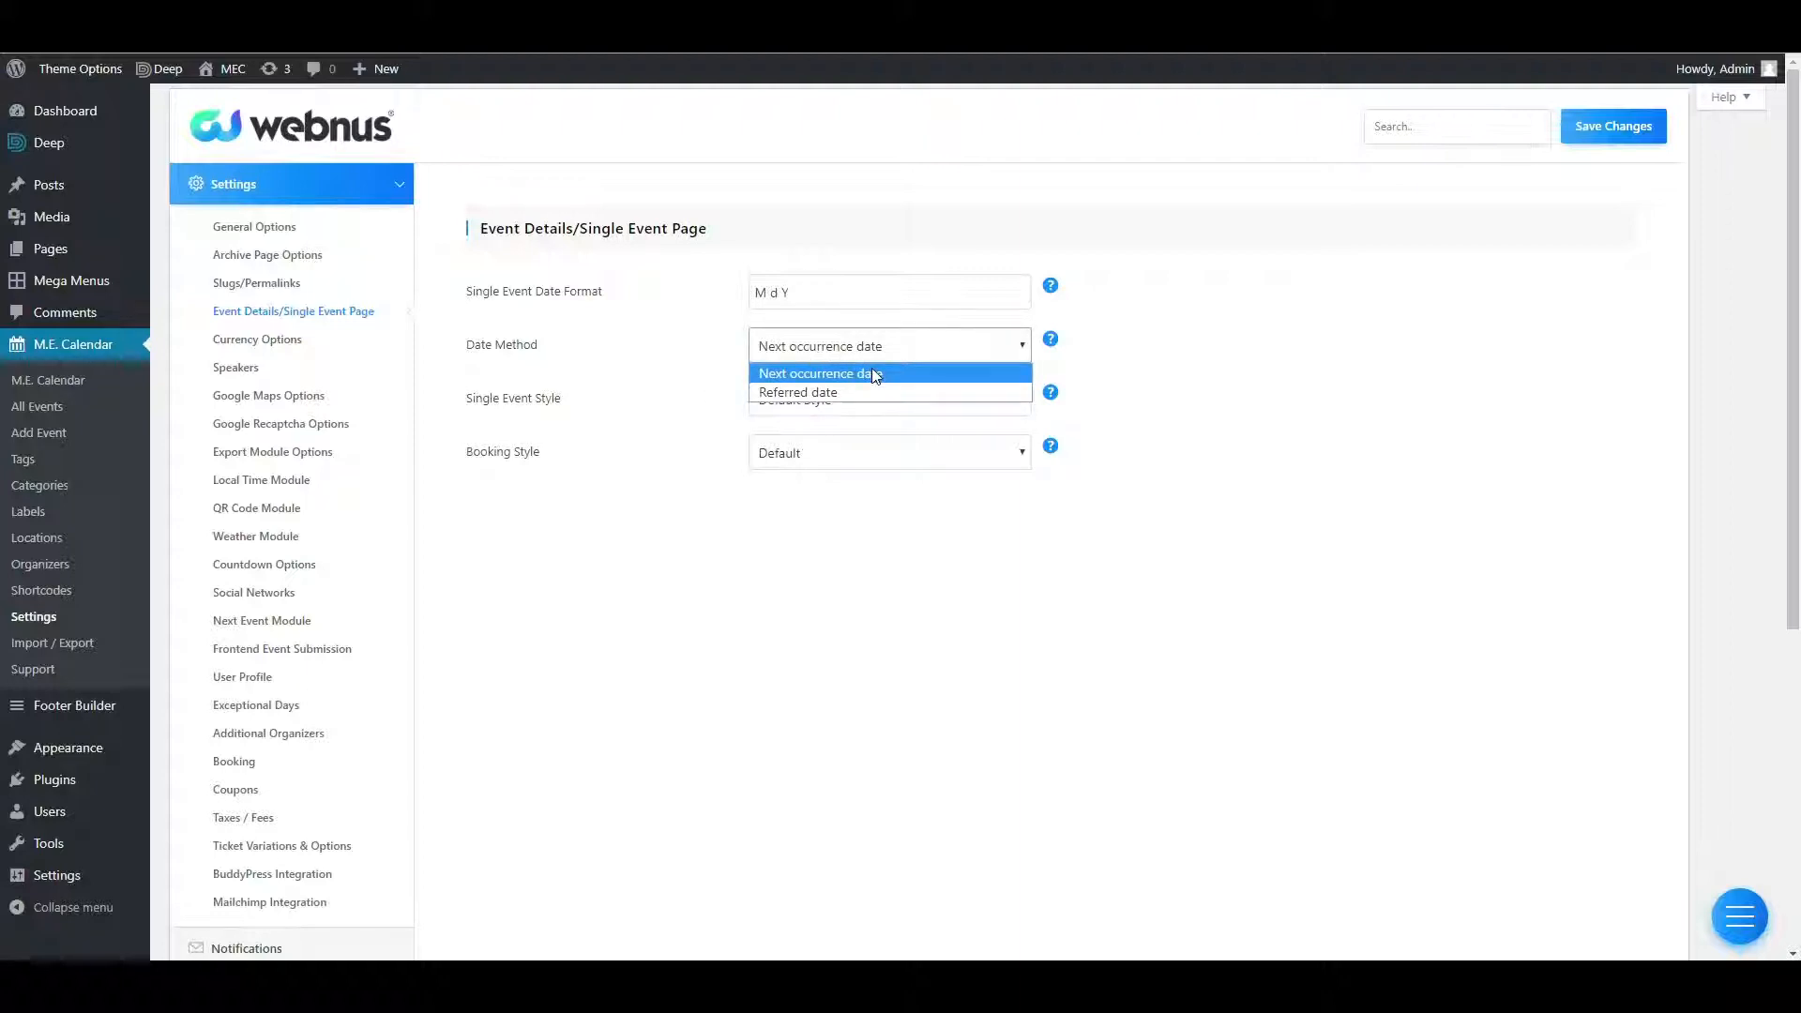
click(802, 353)
click(802, 353)
click(797, 390)
click(794, 355)
click(807, 376)
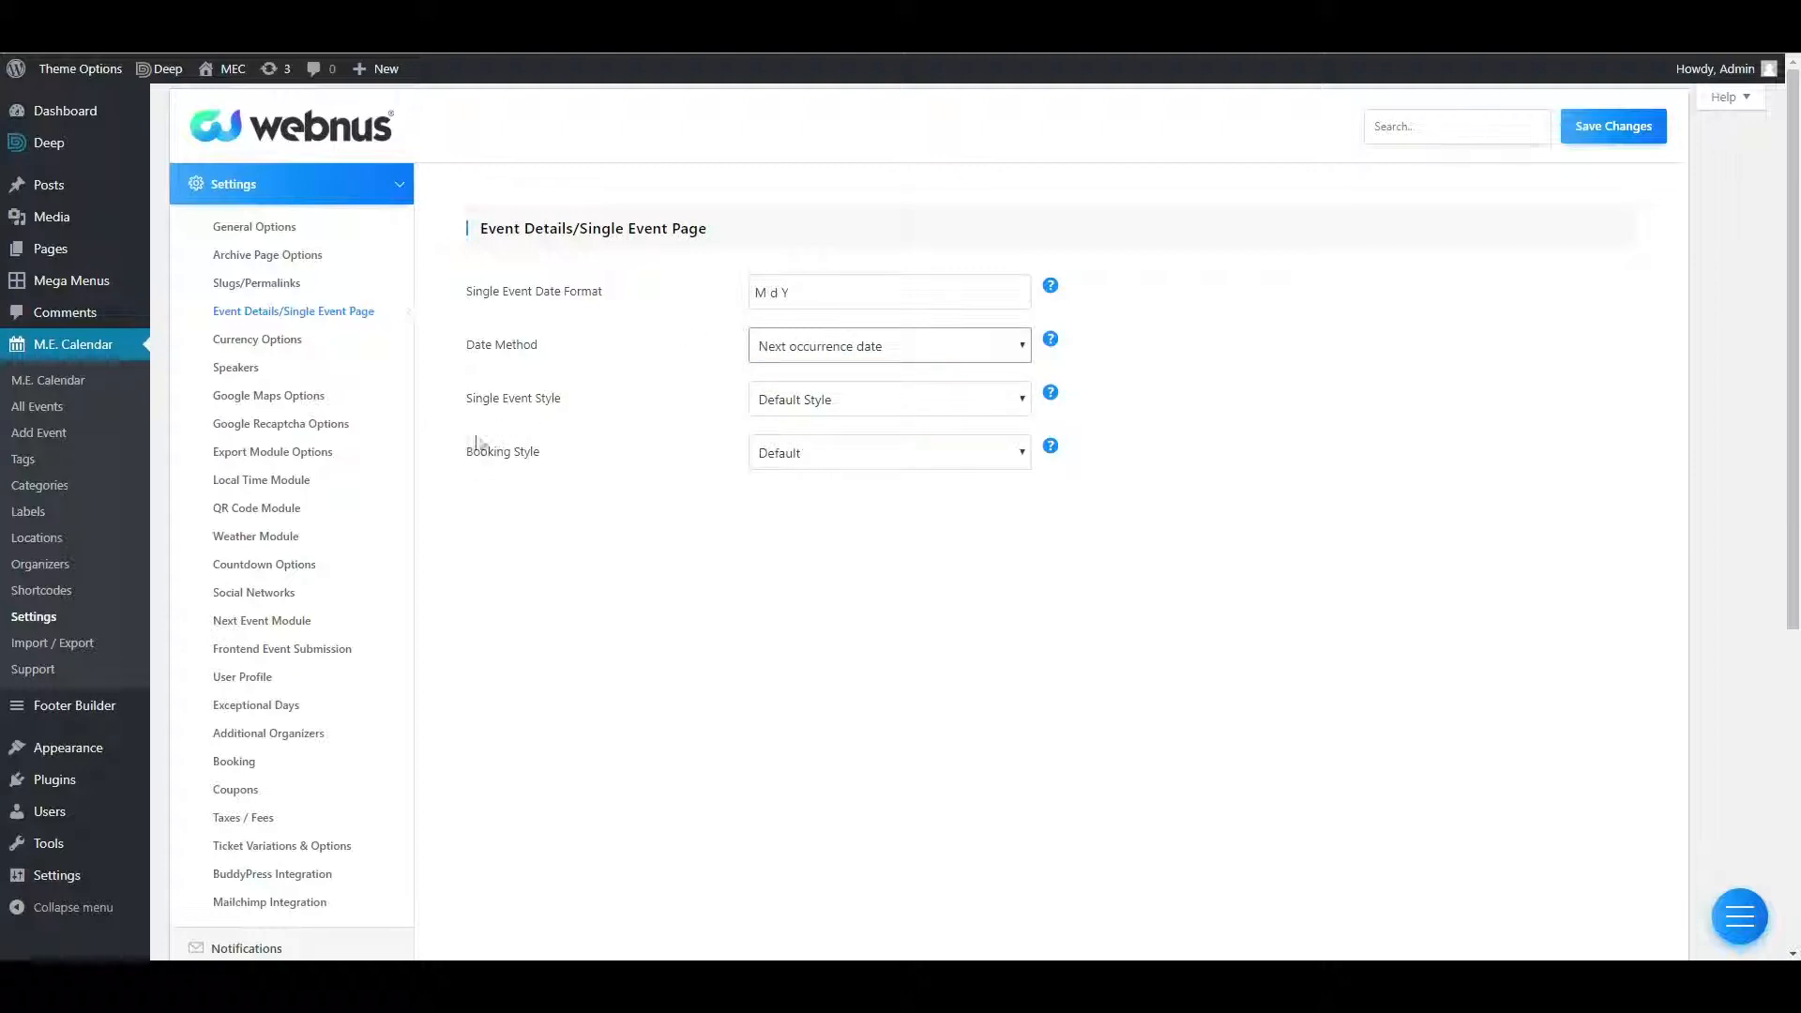
Set the Single Event Style to Modern Style and save the settings.
click(803, 399)
click(803, 399)
click(804, 404)
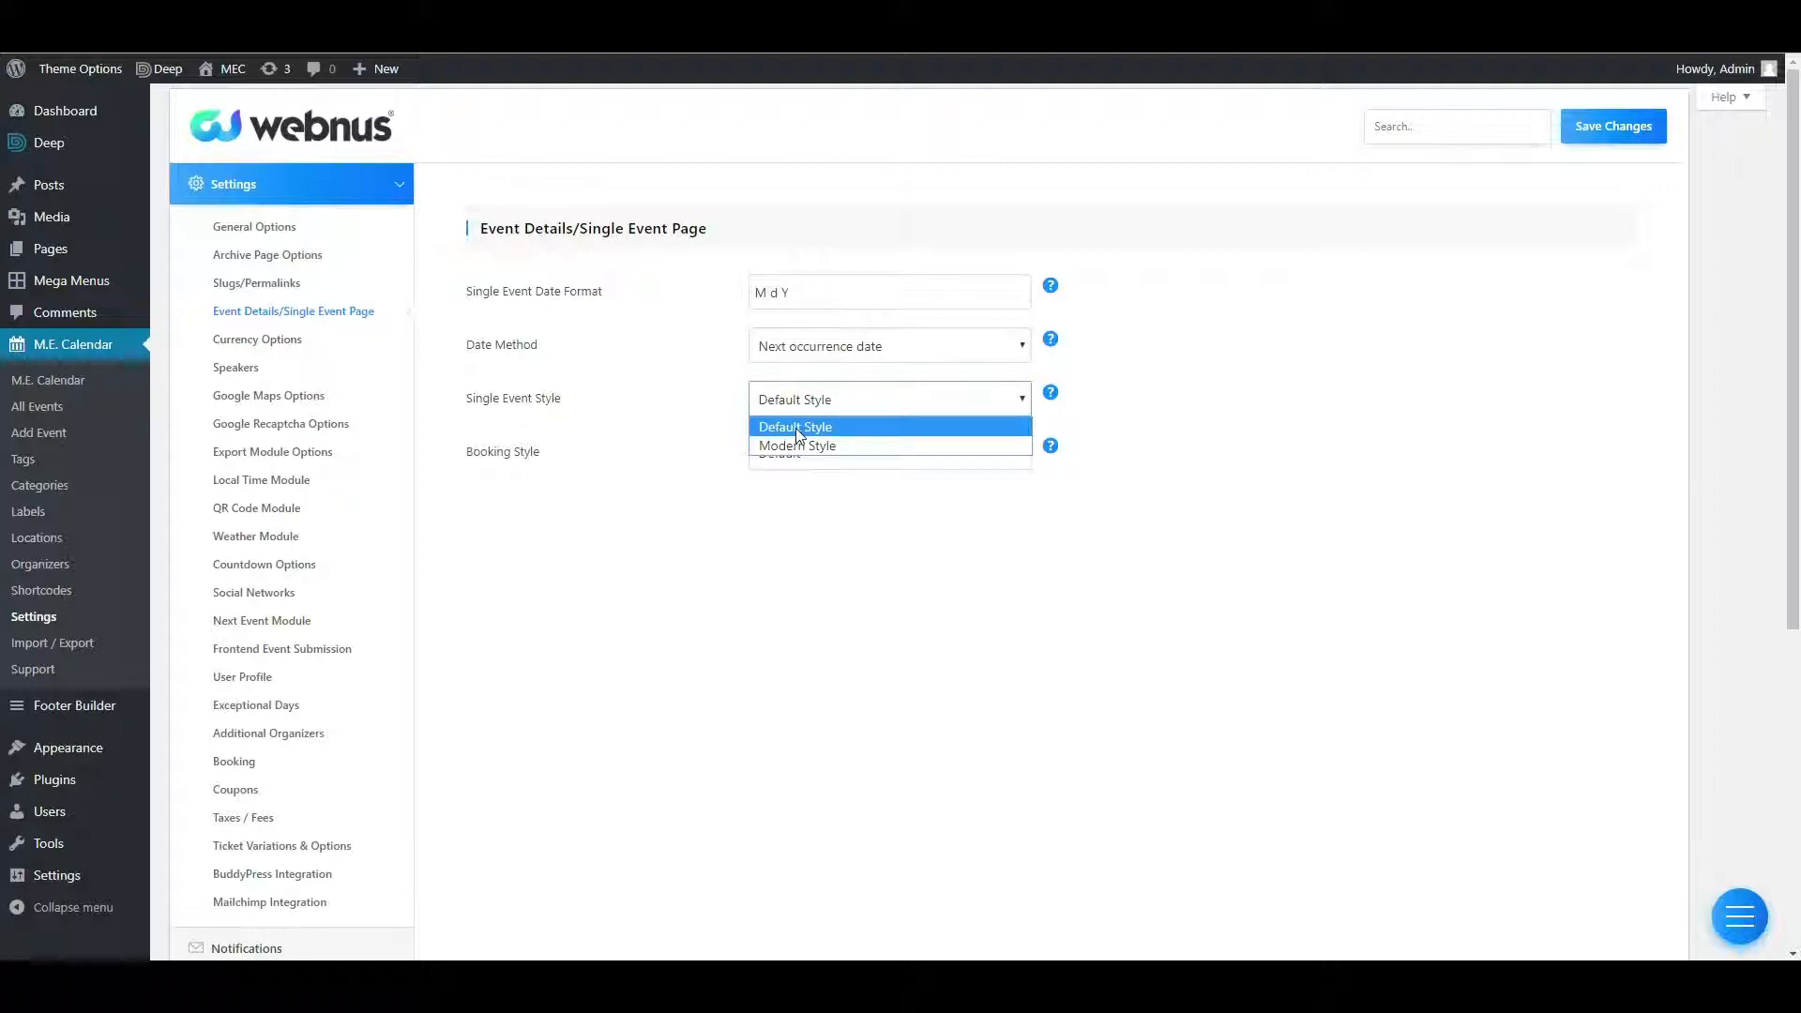
click(795, 427)
click(802, 401)
click(814, 447)
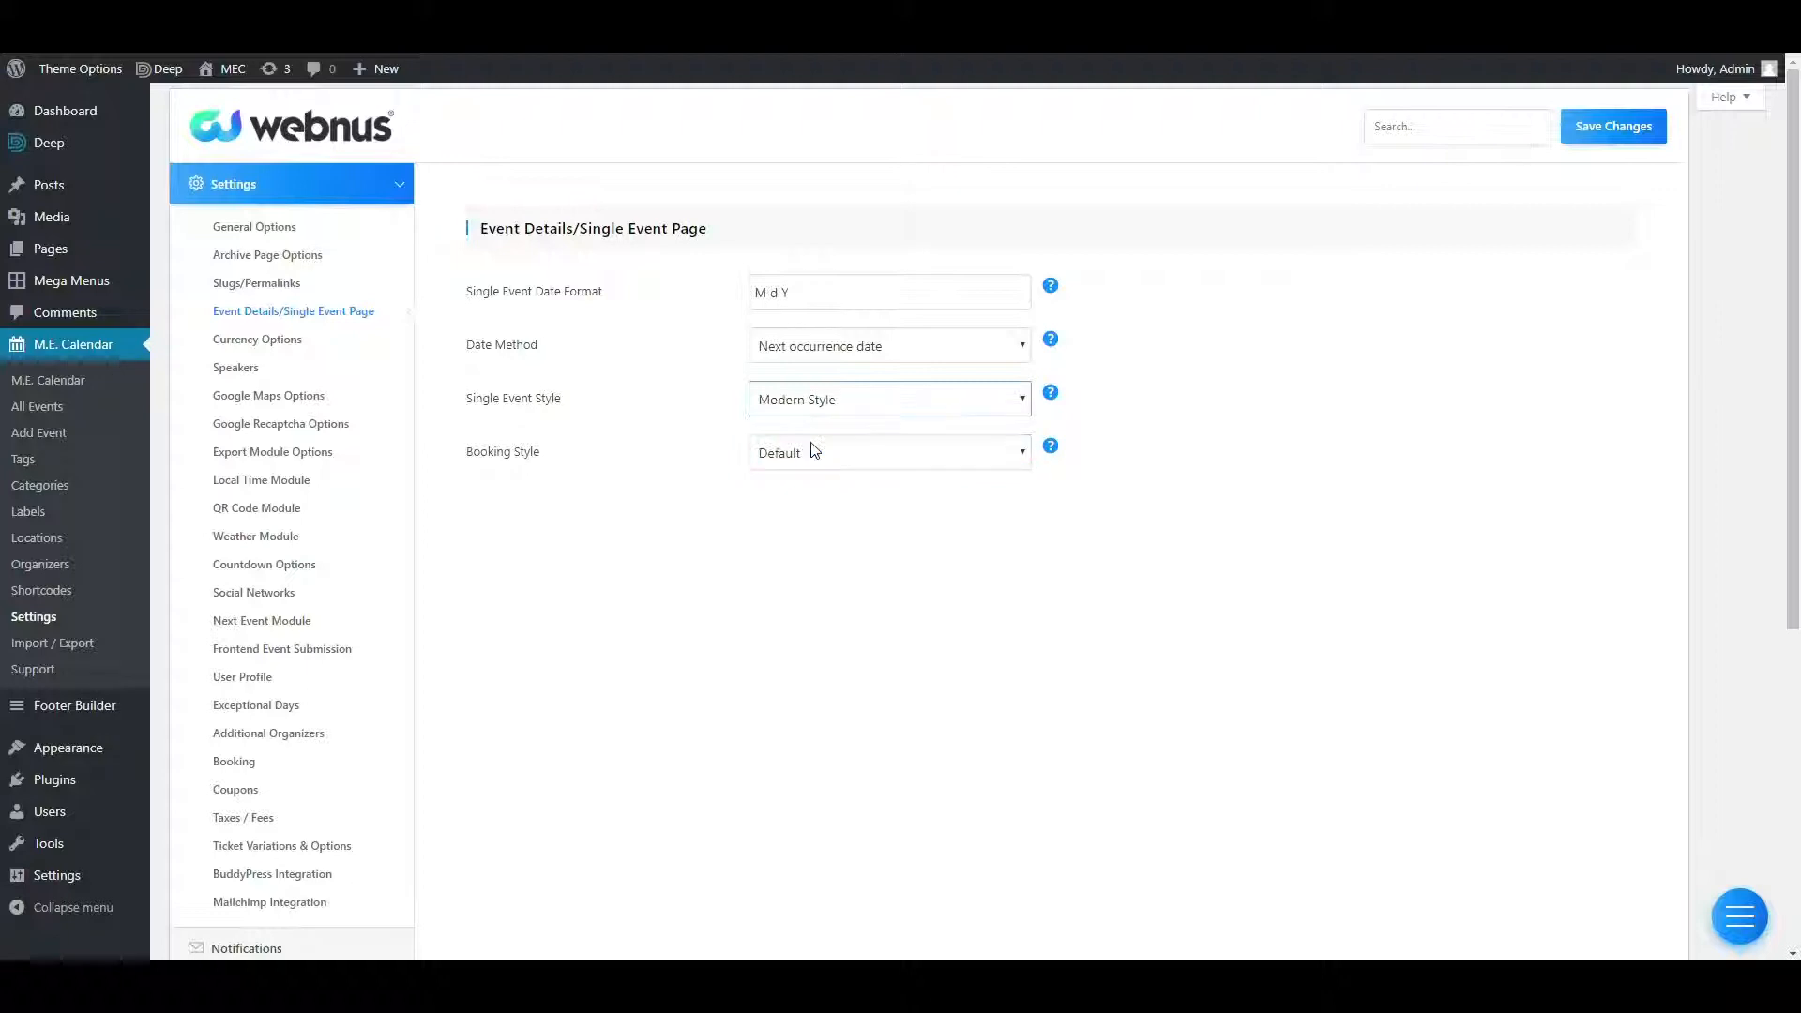
click(1609, 128)
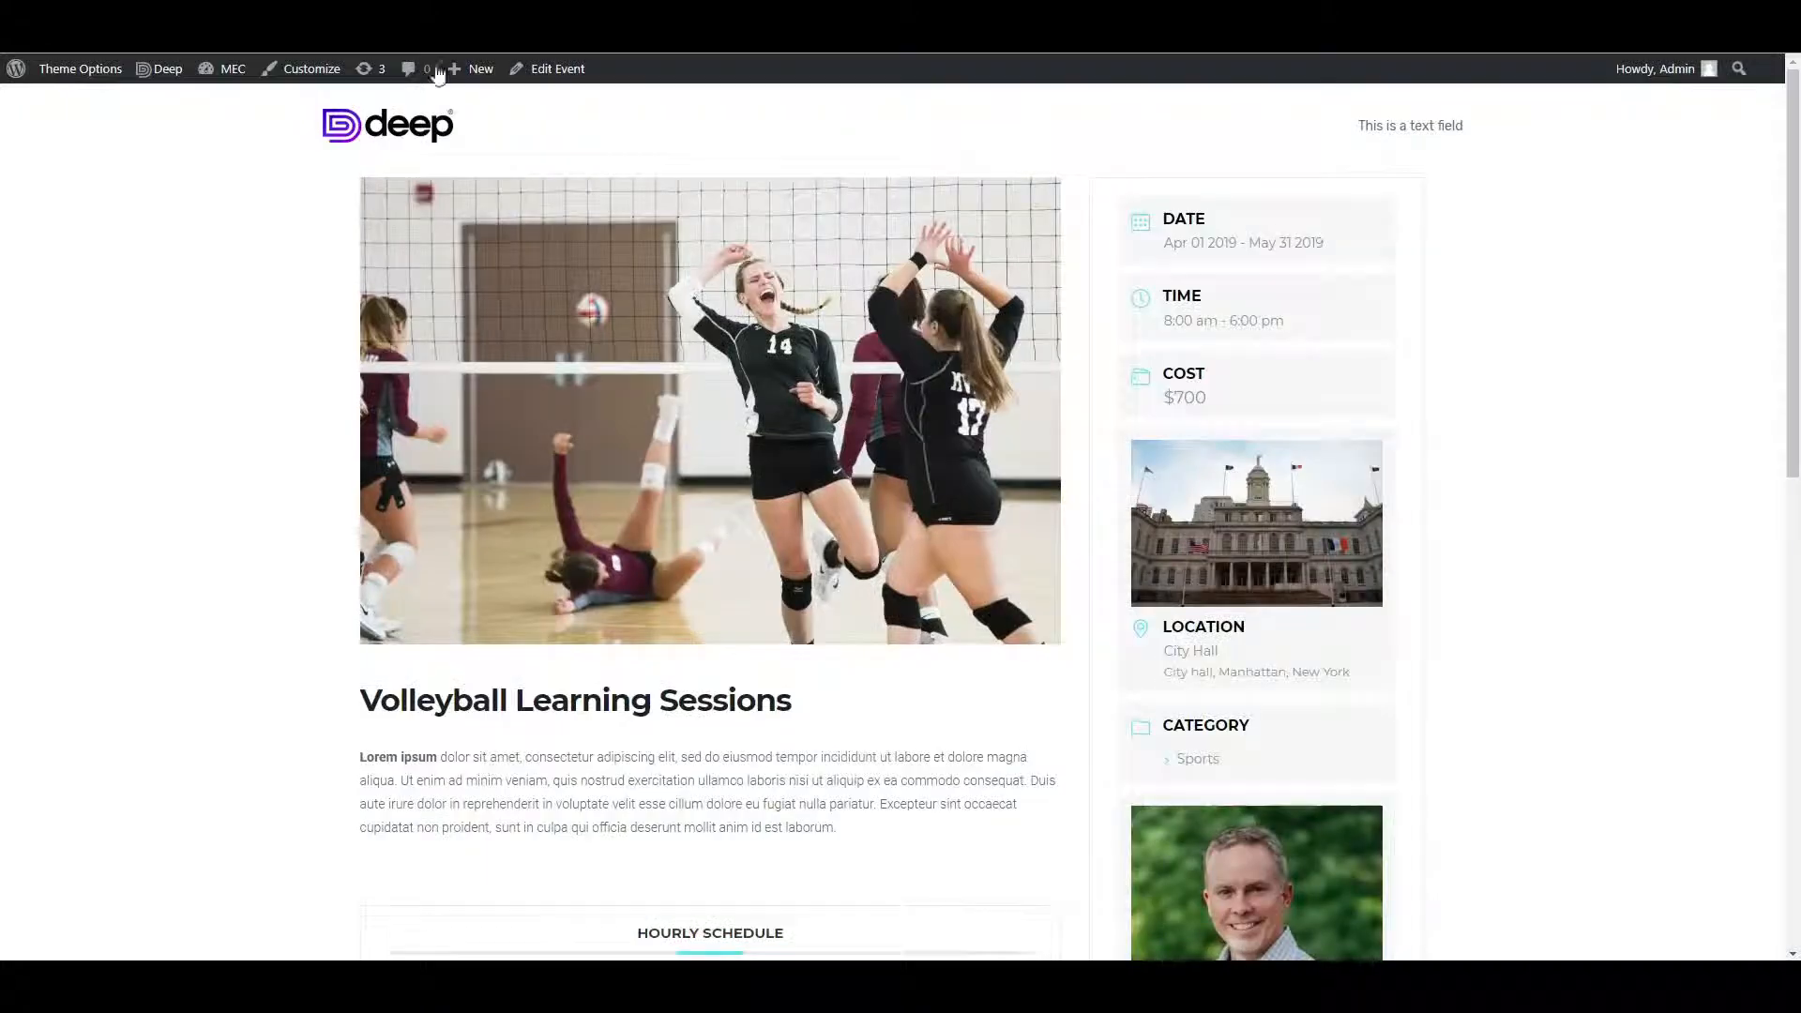
Examine the Volleyball Learning Sessions event page, reloading it to compare its layout before and after the style change.
scroll(1128, 535, down, 4)
scroll(1107, 559, up, 4)
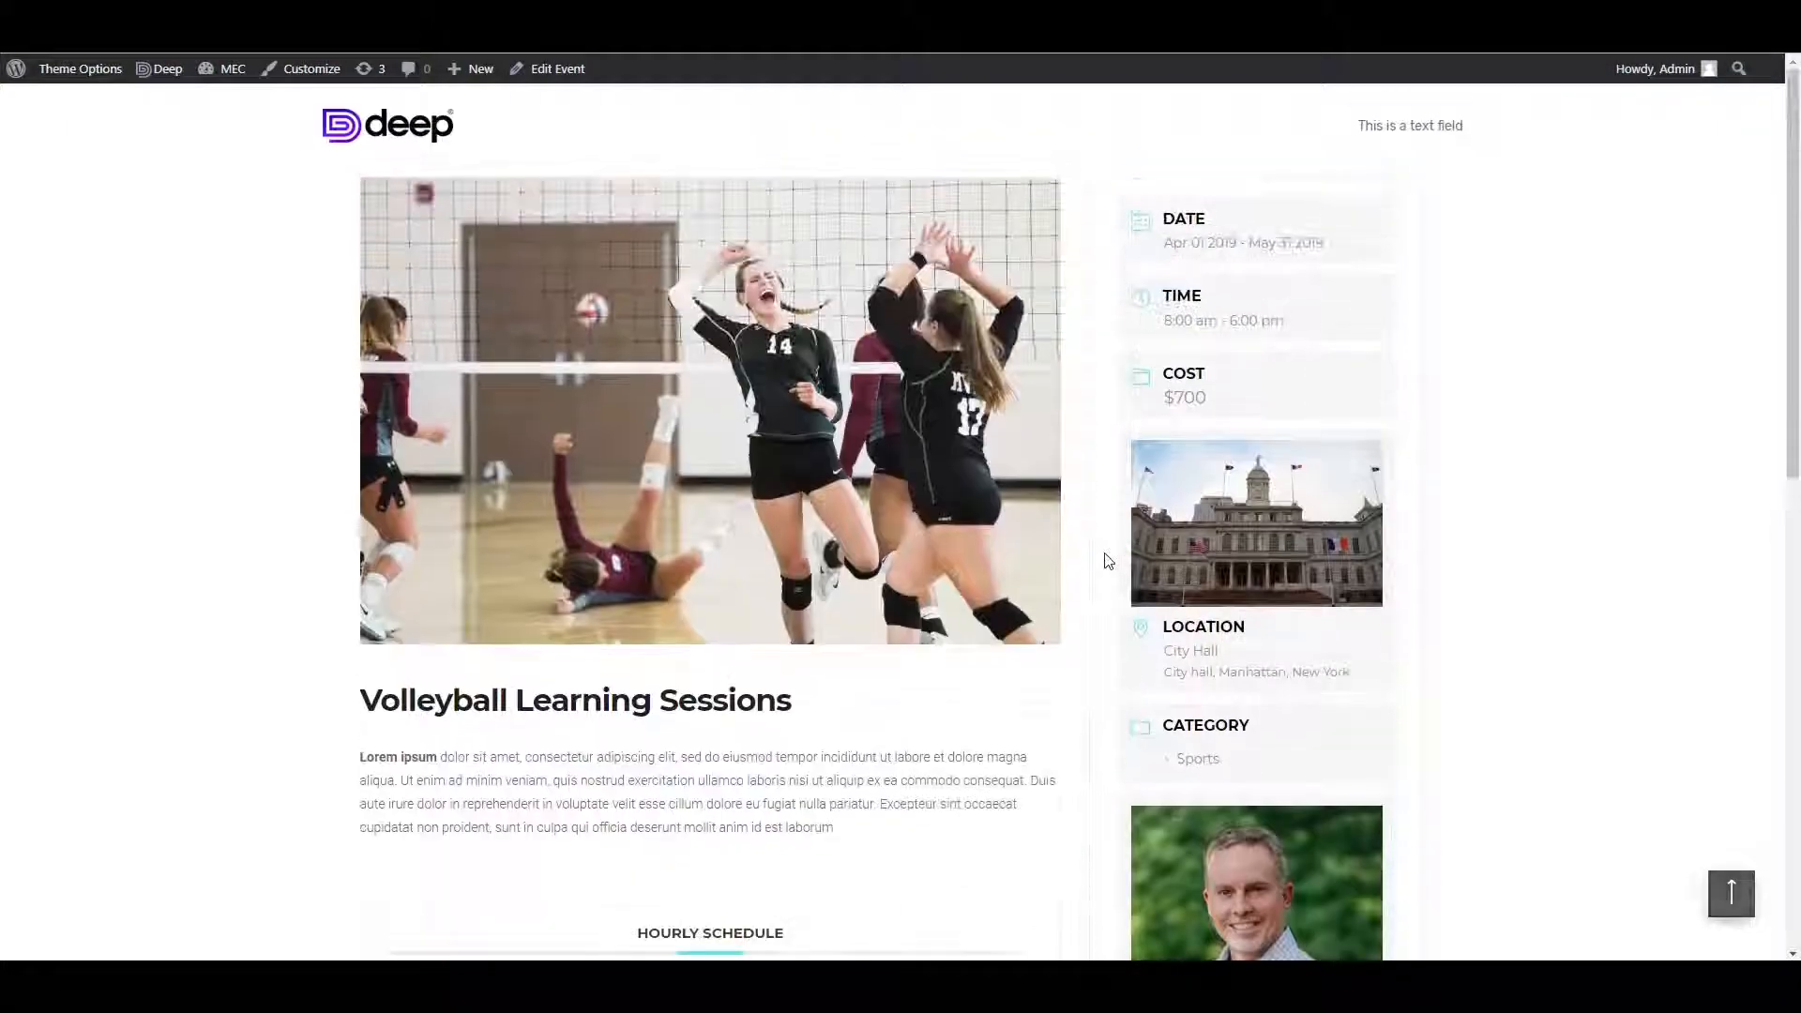
key(F5)
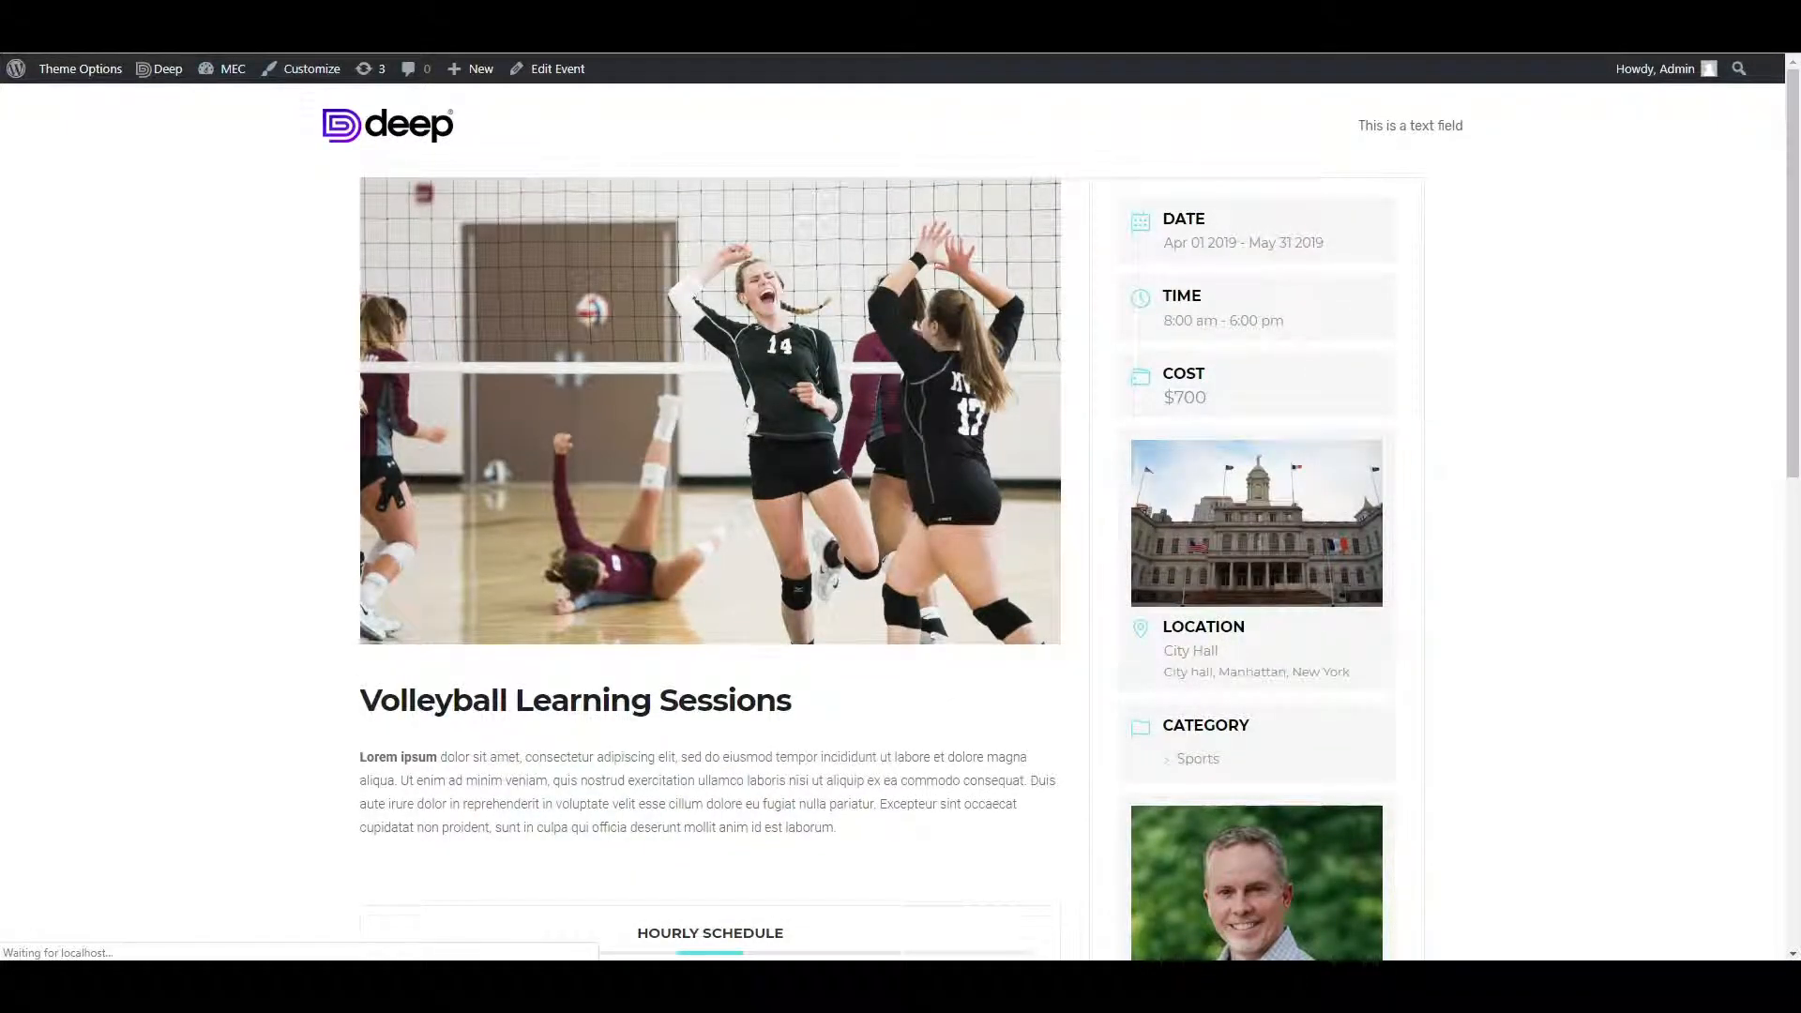
scroll(547, 383, down, 3)
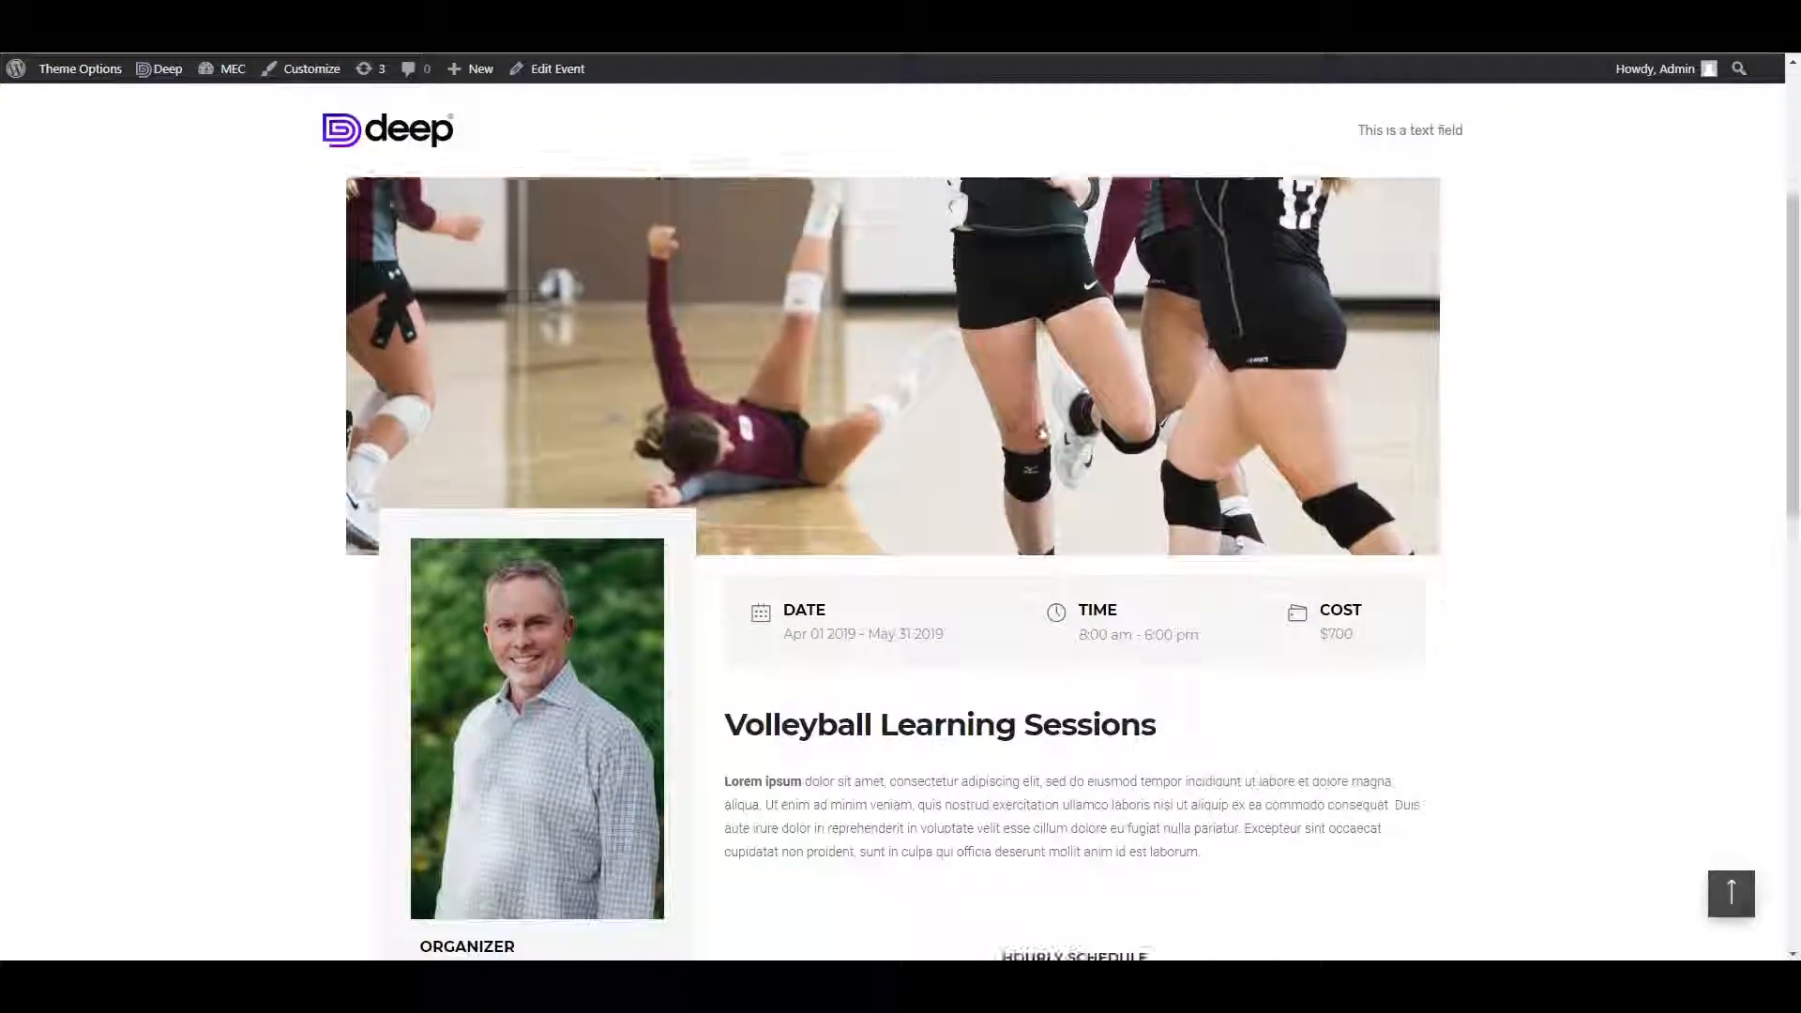
scroll(997, 492, down, 10)
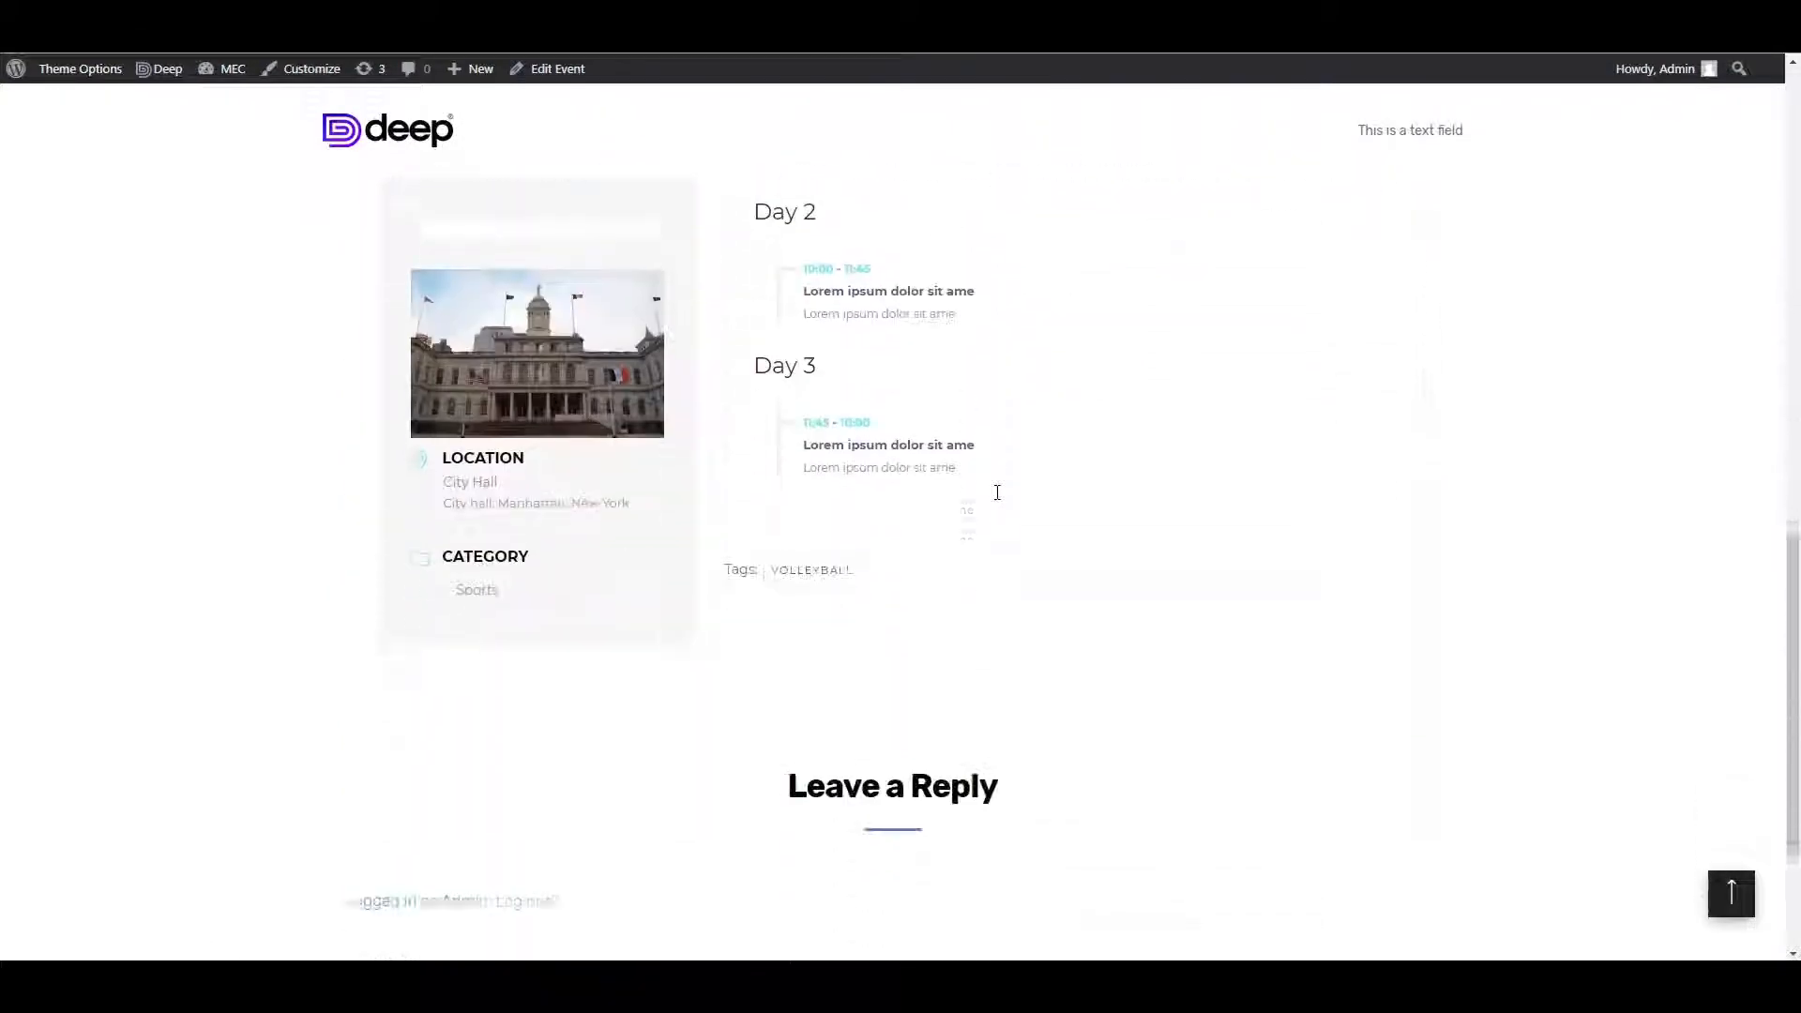
scroll(997, 490, up, 11)
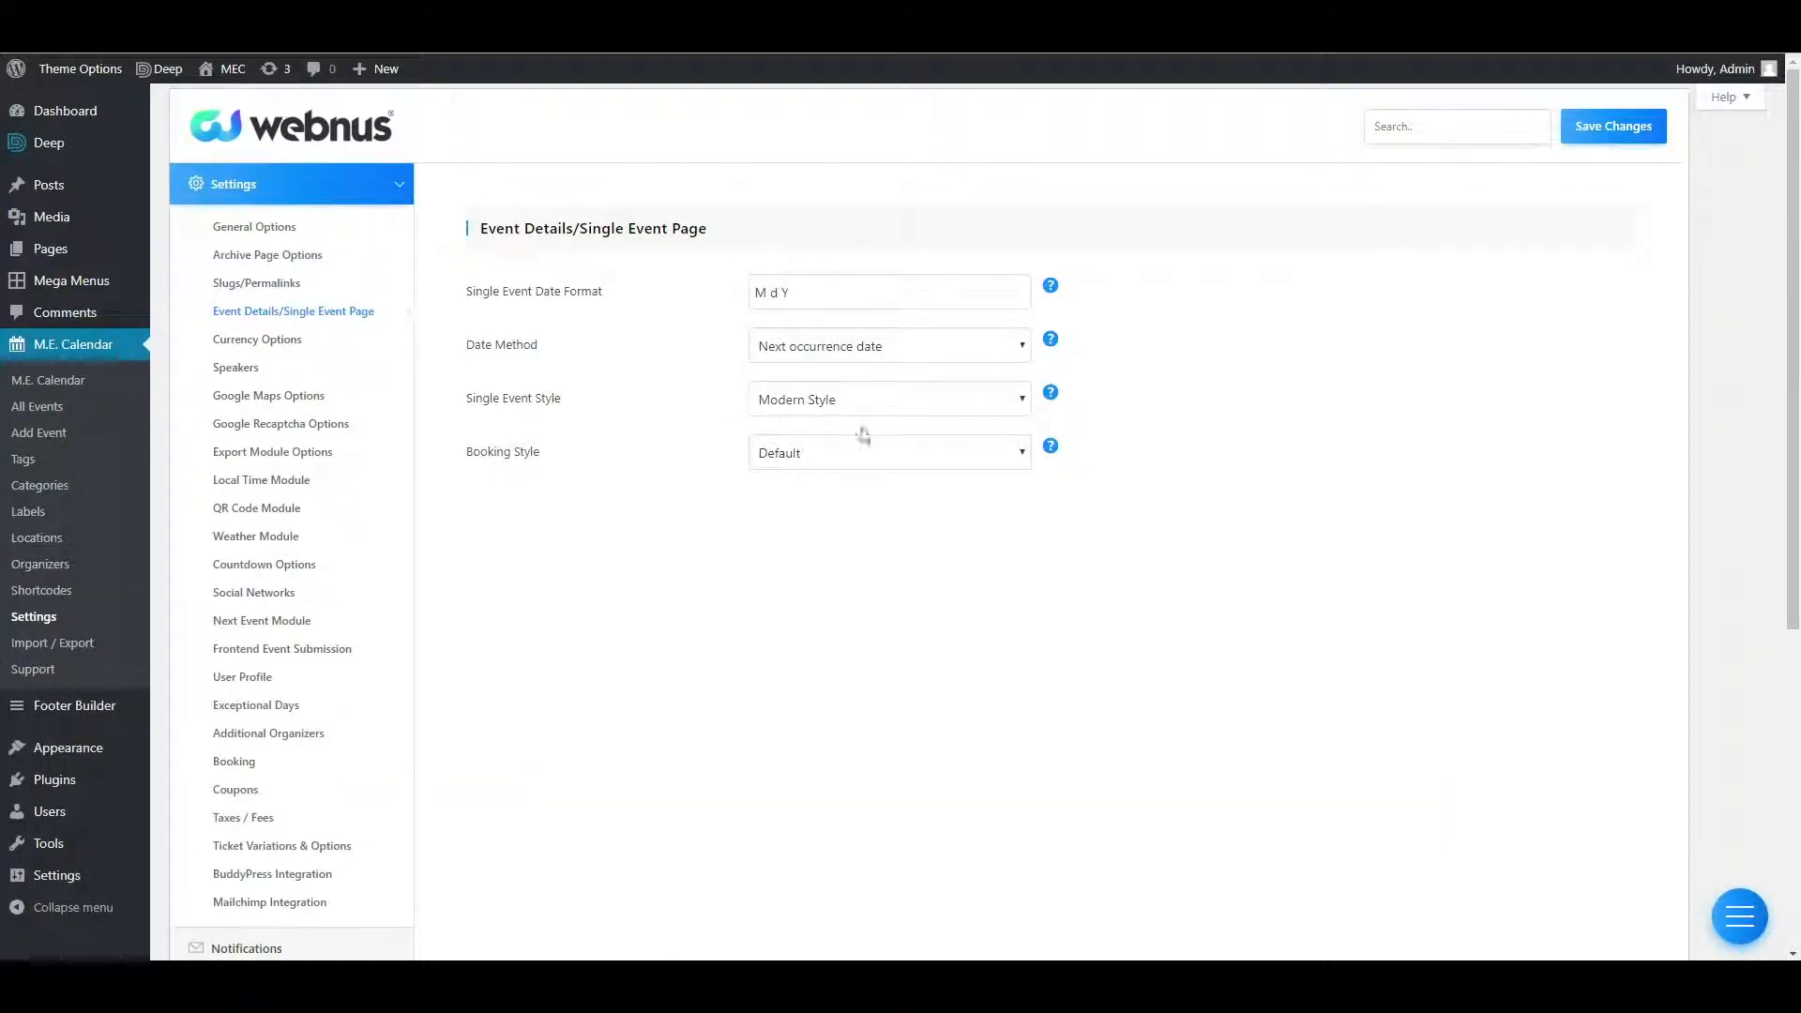
Set the Single Event Style back to Default Style, keep the Booking Style at Default, and save the settings.
click(849, 411)
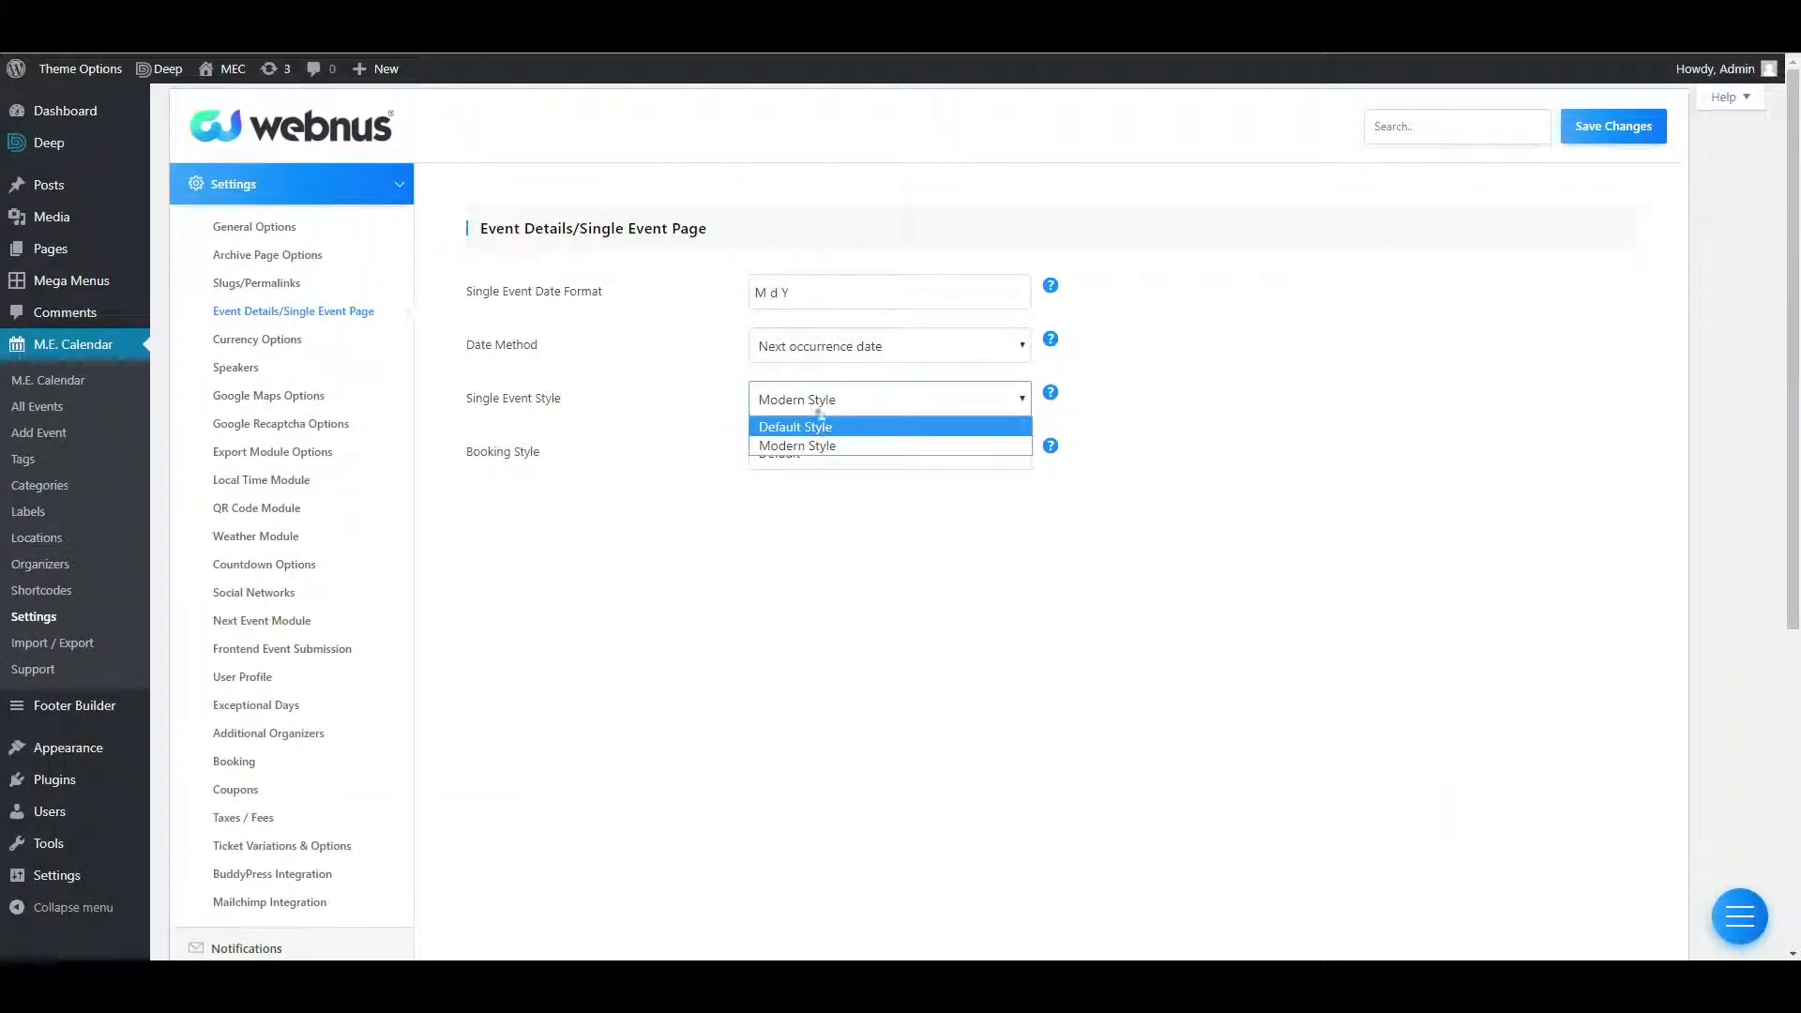
click(814, 426)
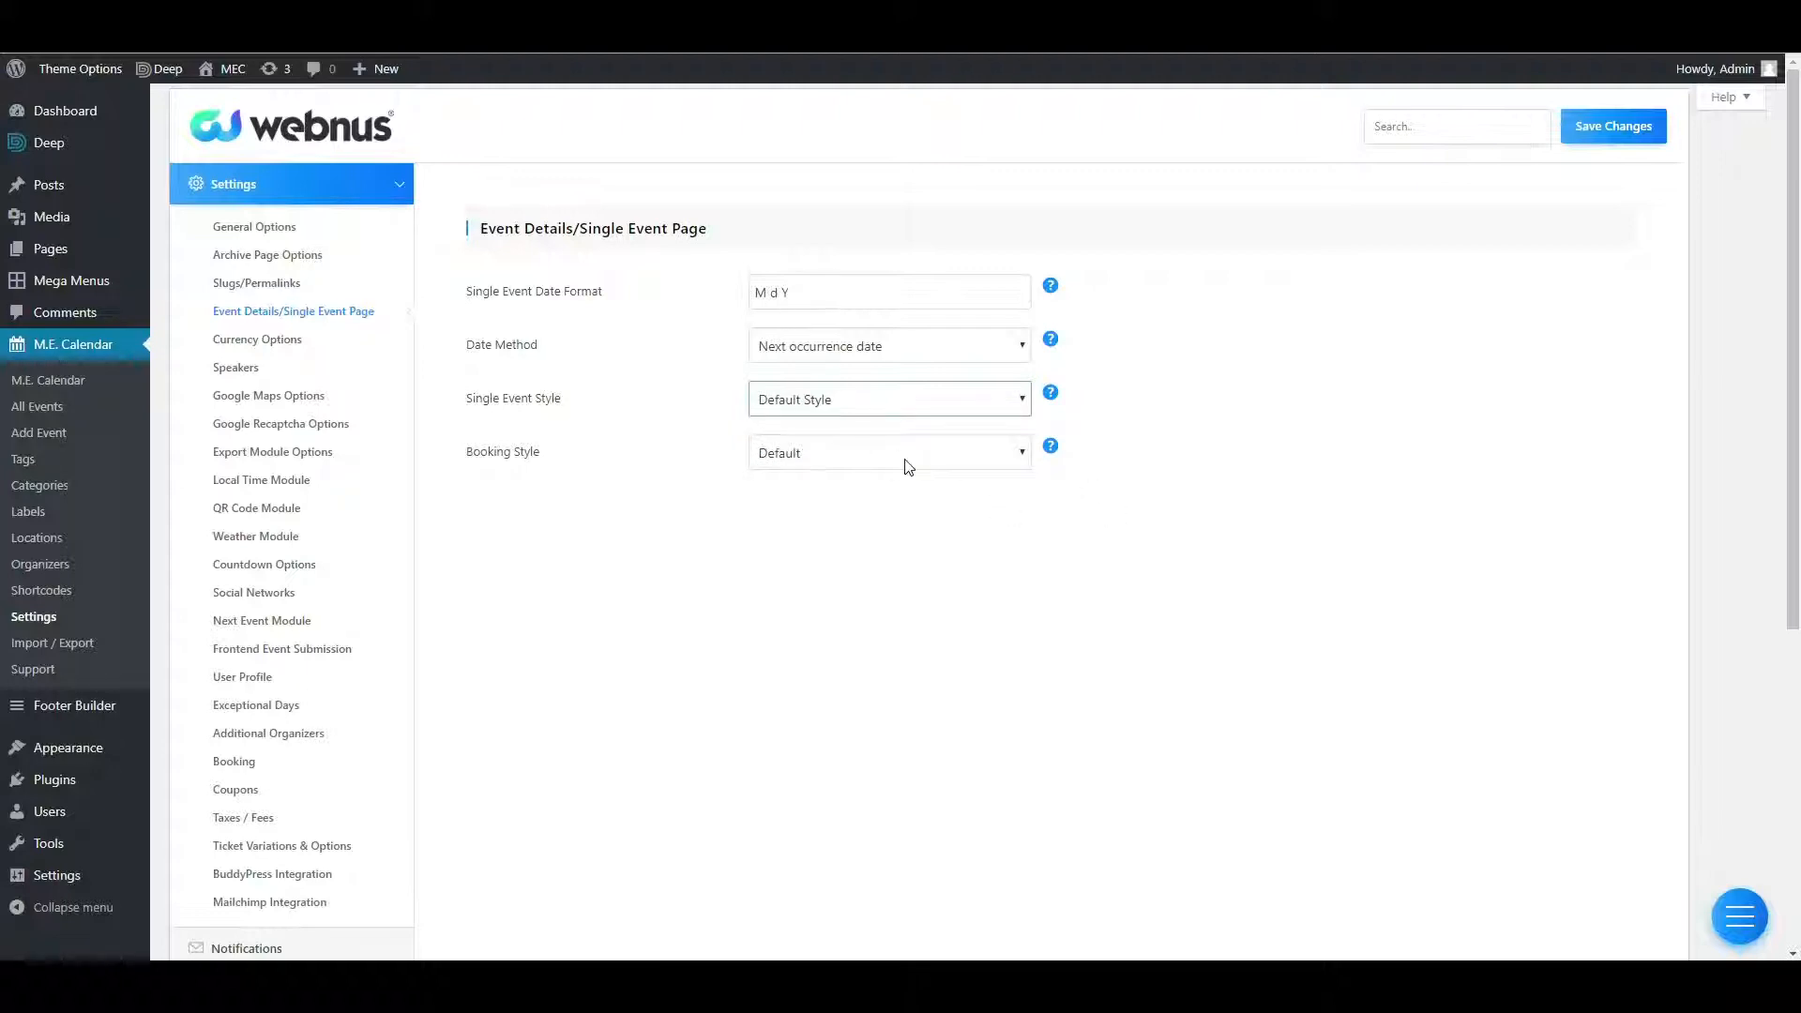
click(797, 460)
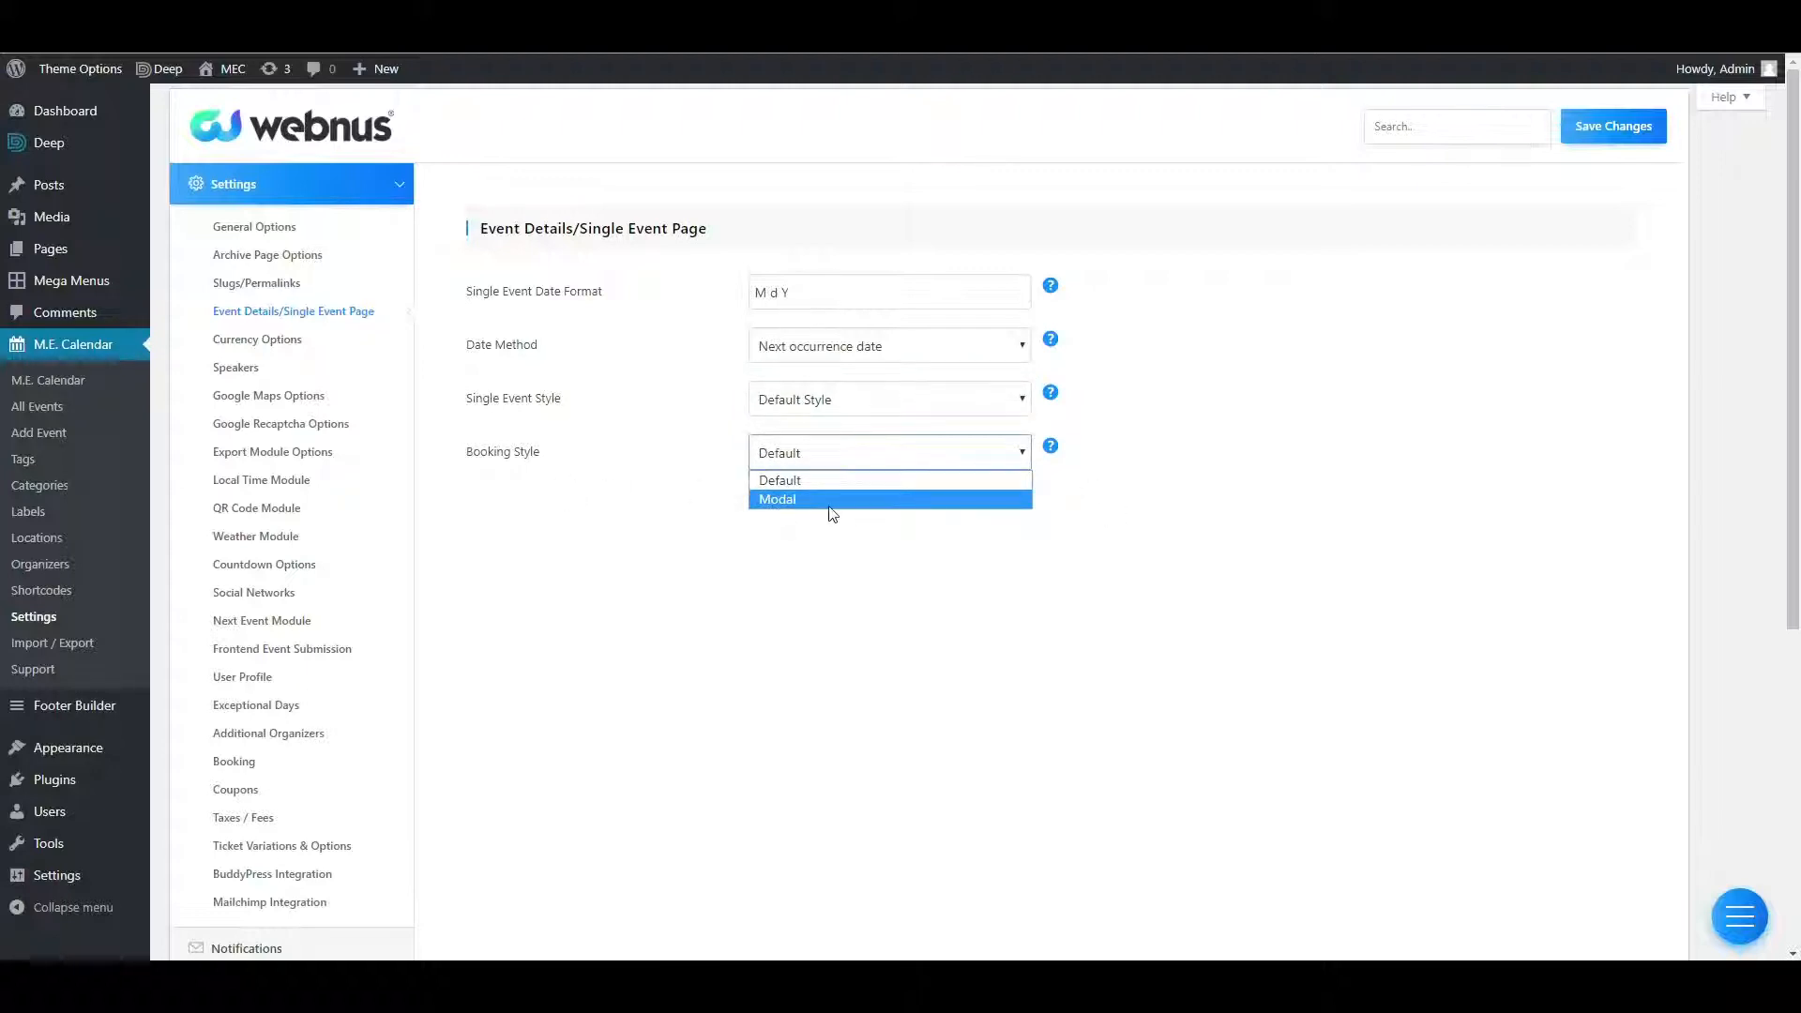
click(801, 464)
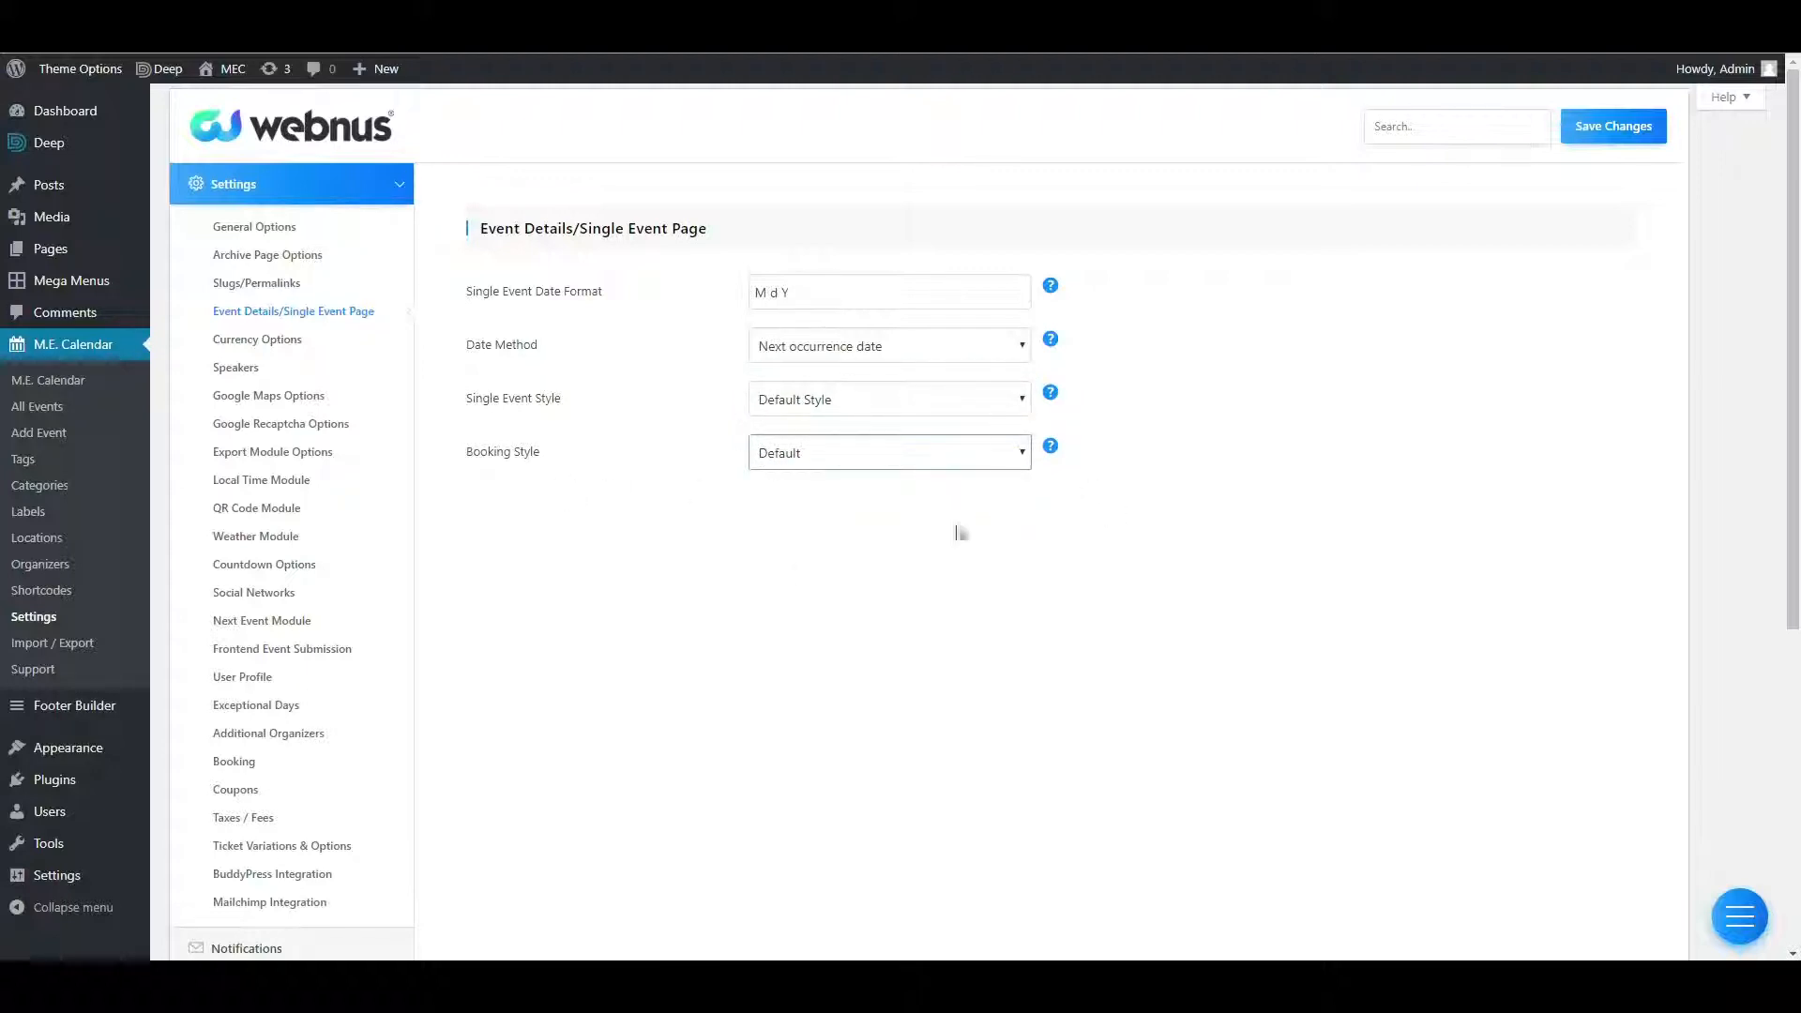
click(1599, 141)
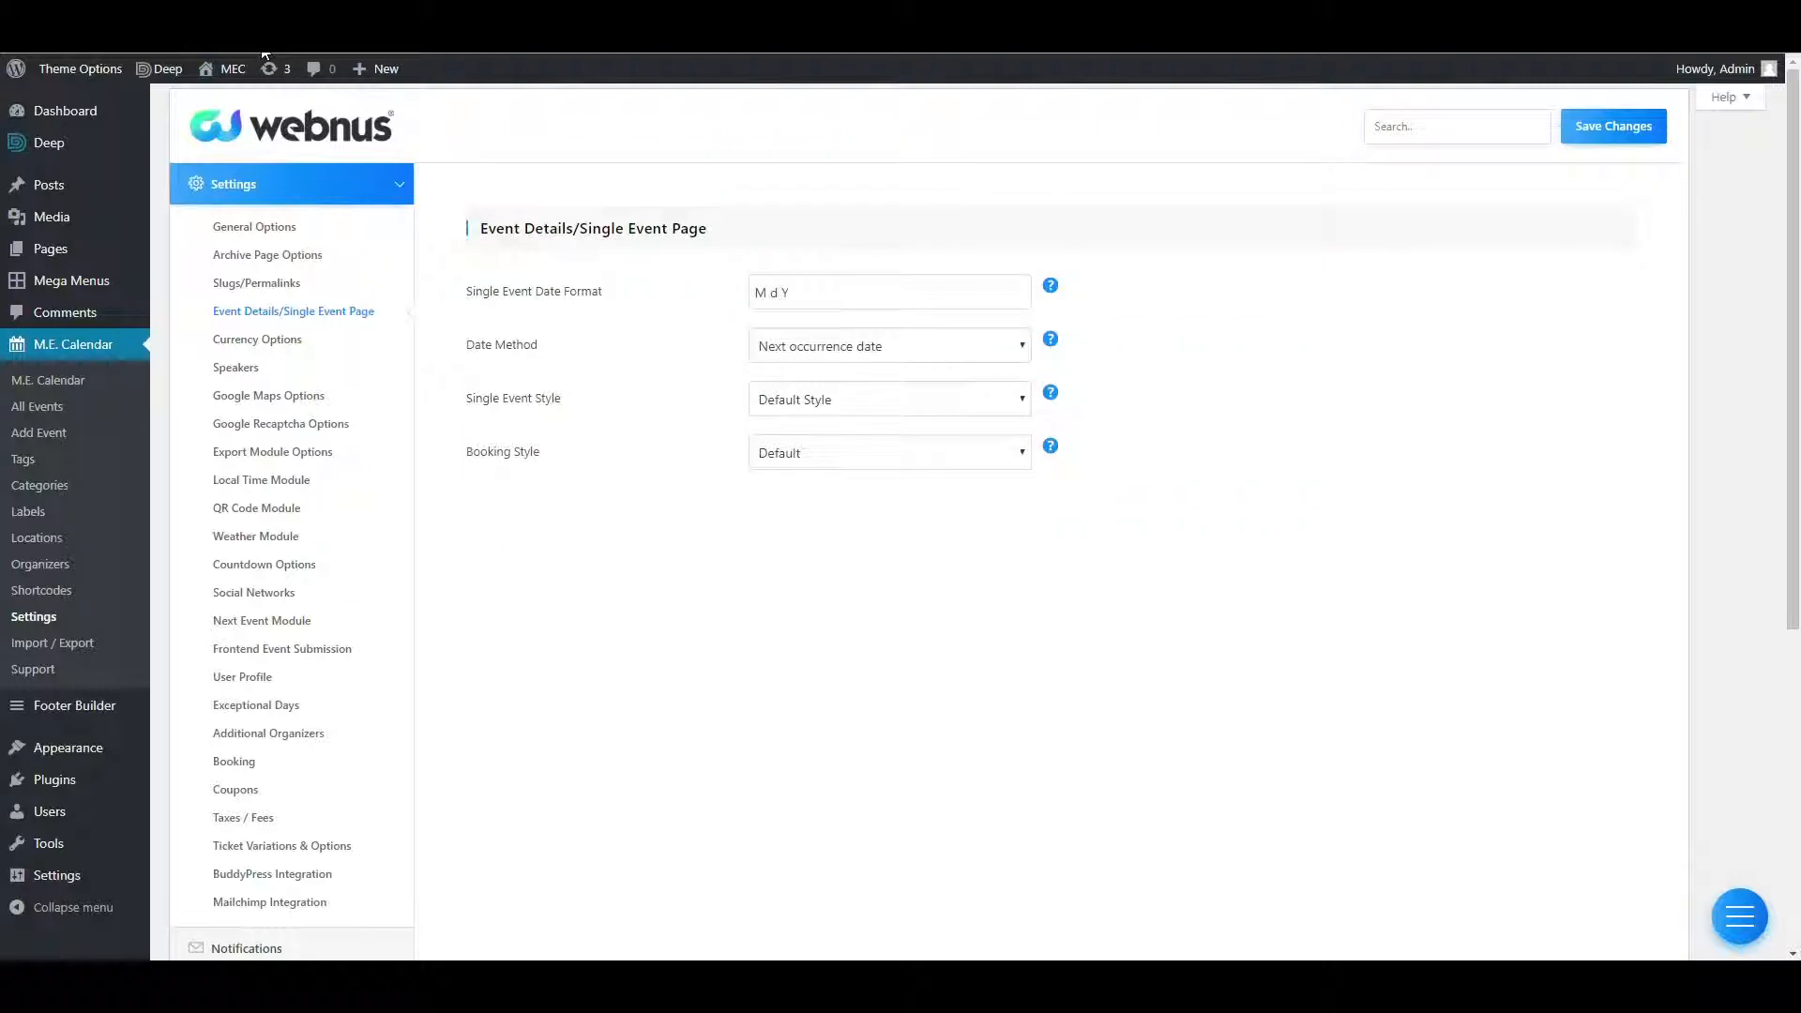
Open the Currency Options and view the available currencies, keeping USD.
click(279, 351)
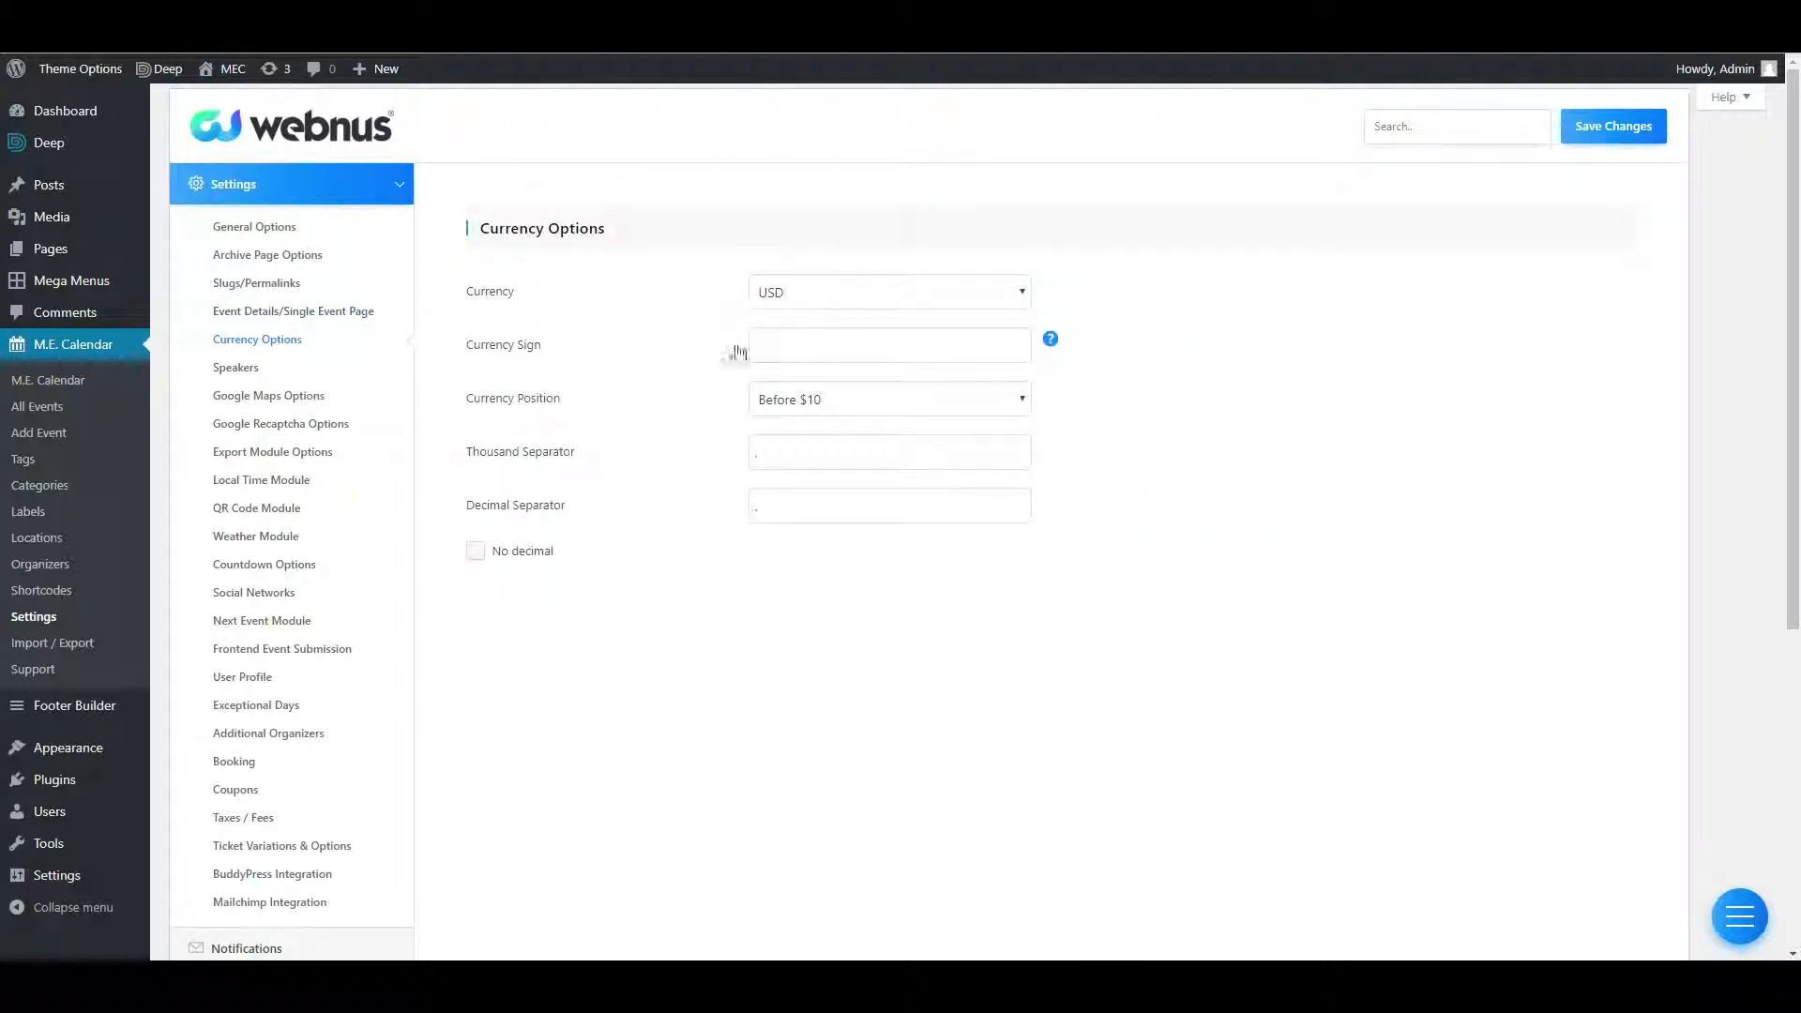
click(886, 298)
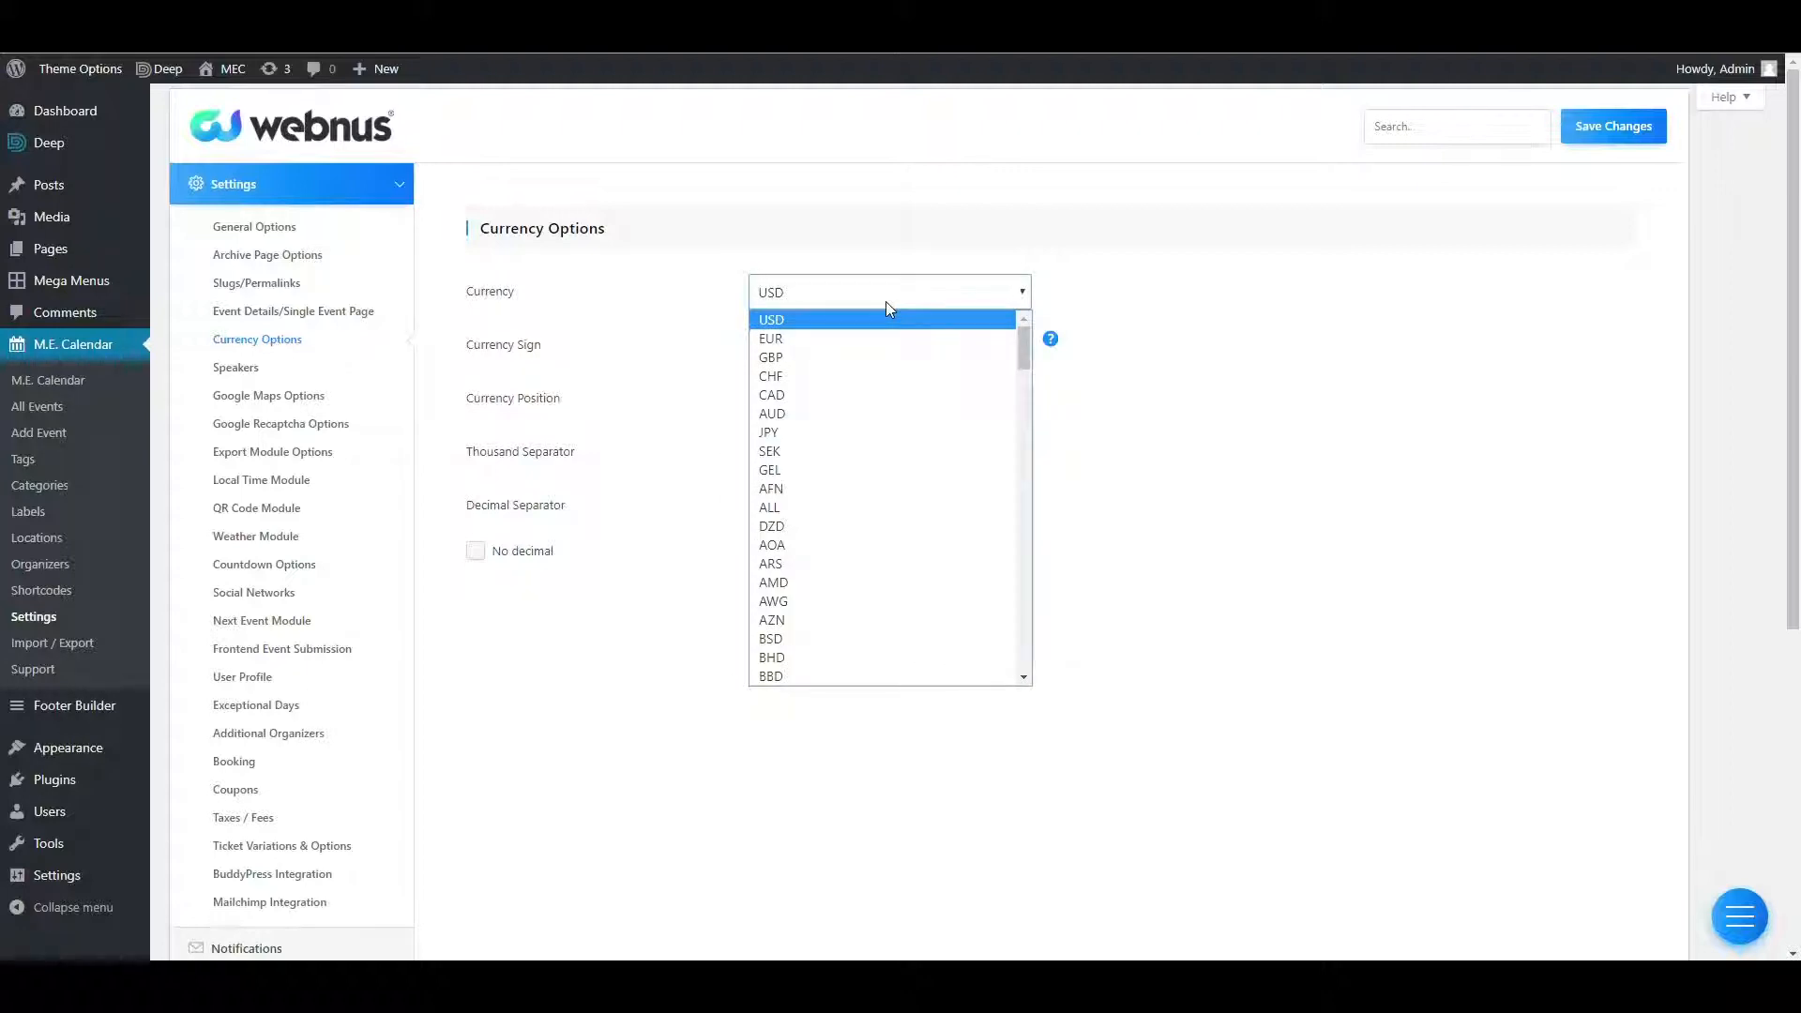
click(886, 302)
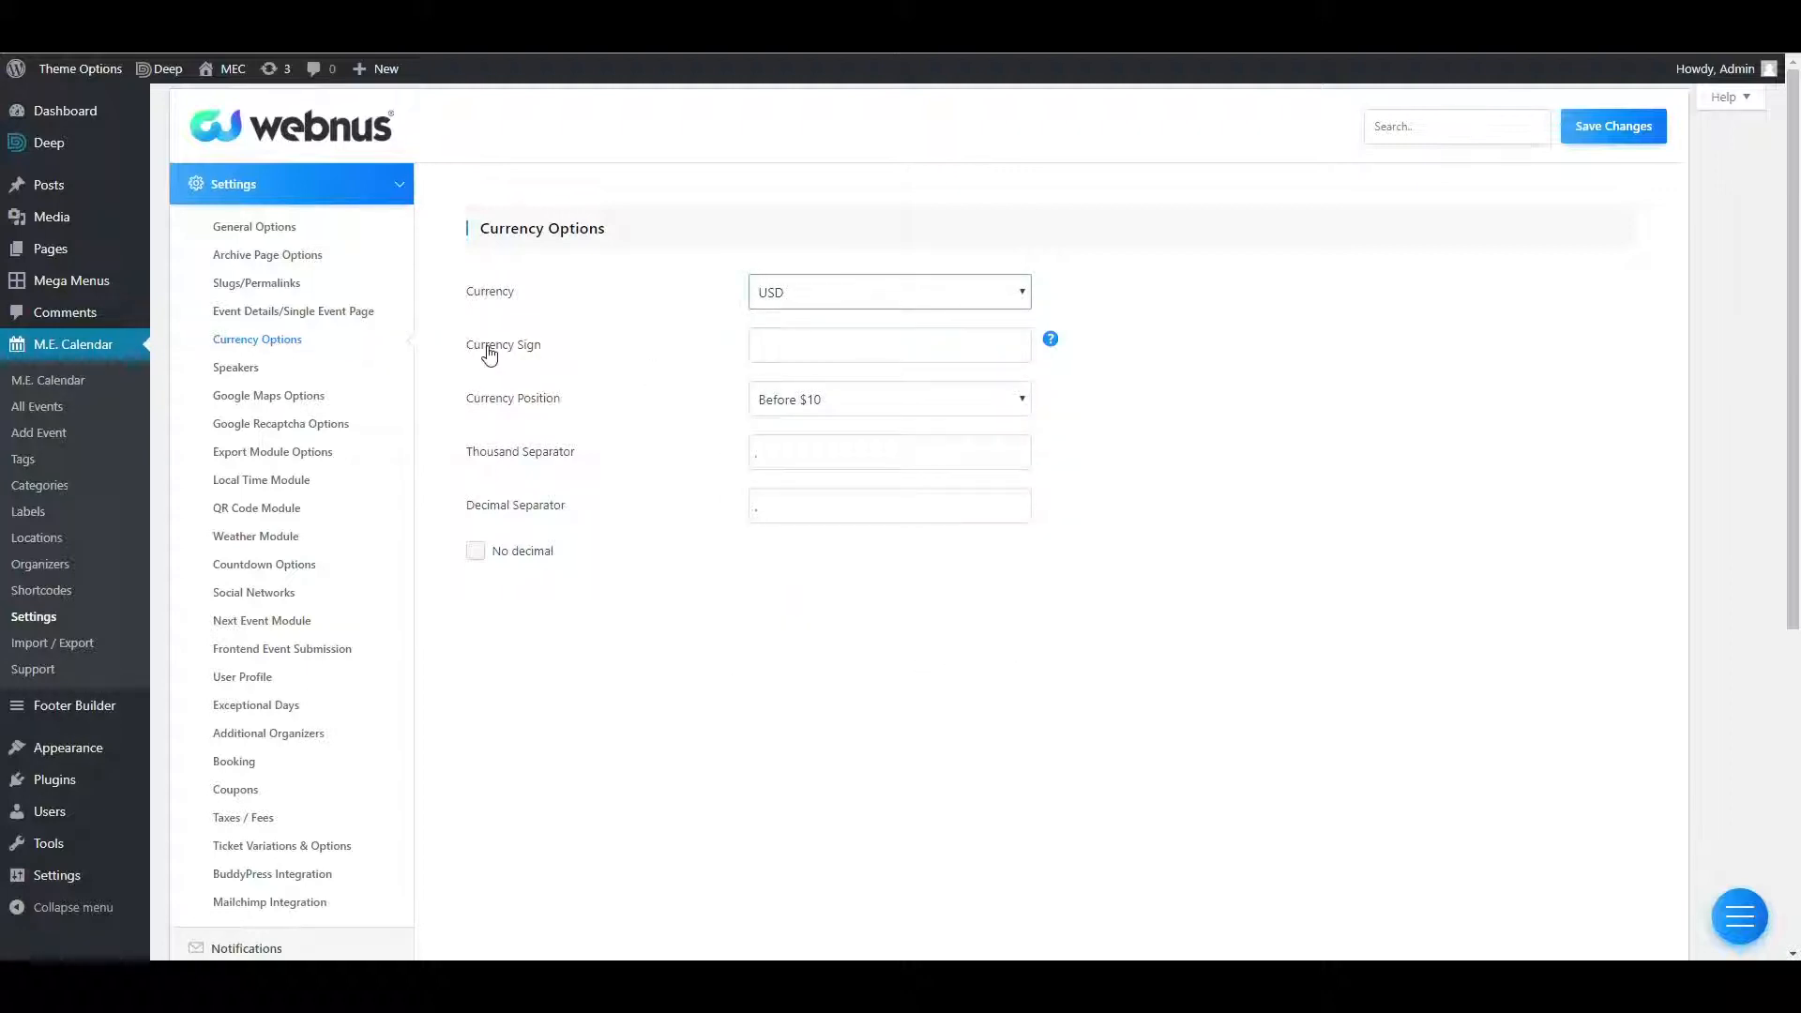
Try $ as the Currency Sign and clear the field again.
click(809, 343)
text($)
drag(788, 349, 748, 356)
key(BackSpace)
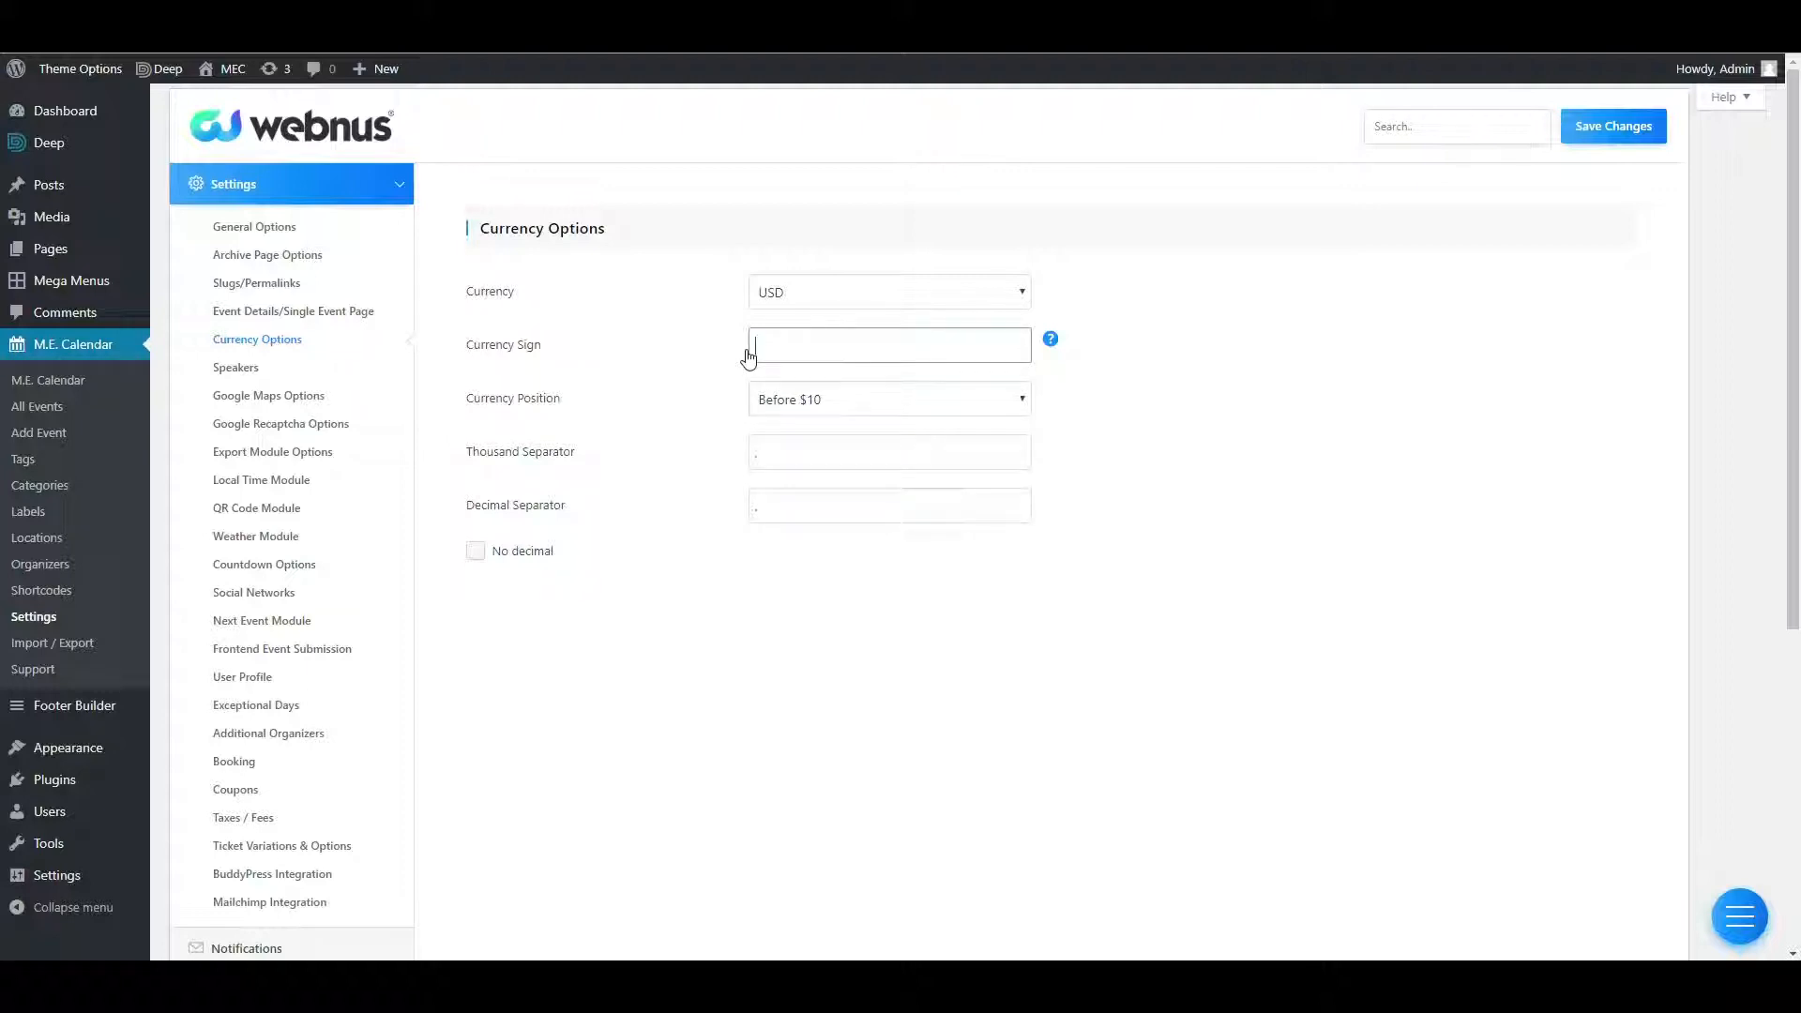
View the Currency Position choices, keeping Before $10.
click(841, 409)
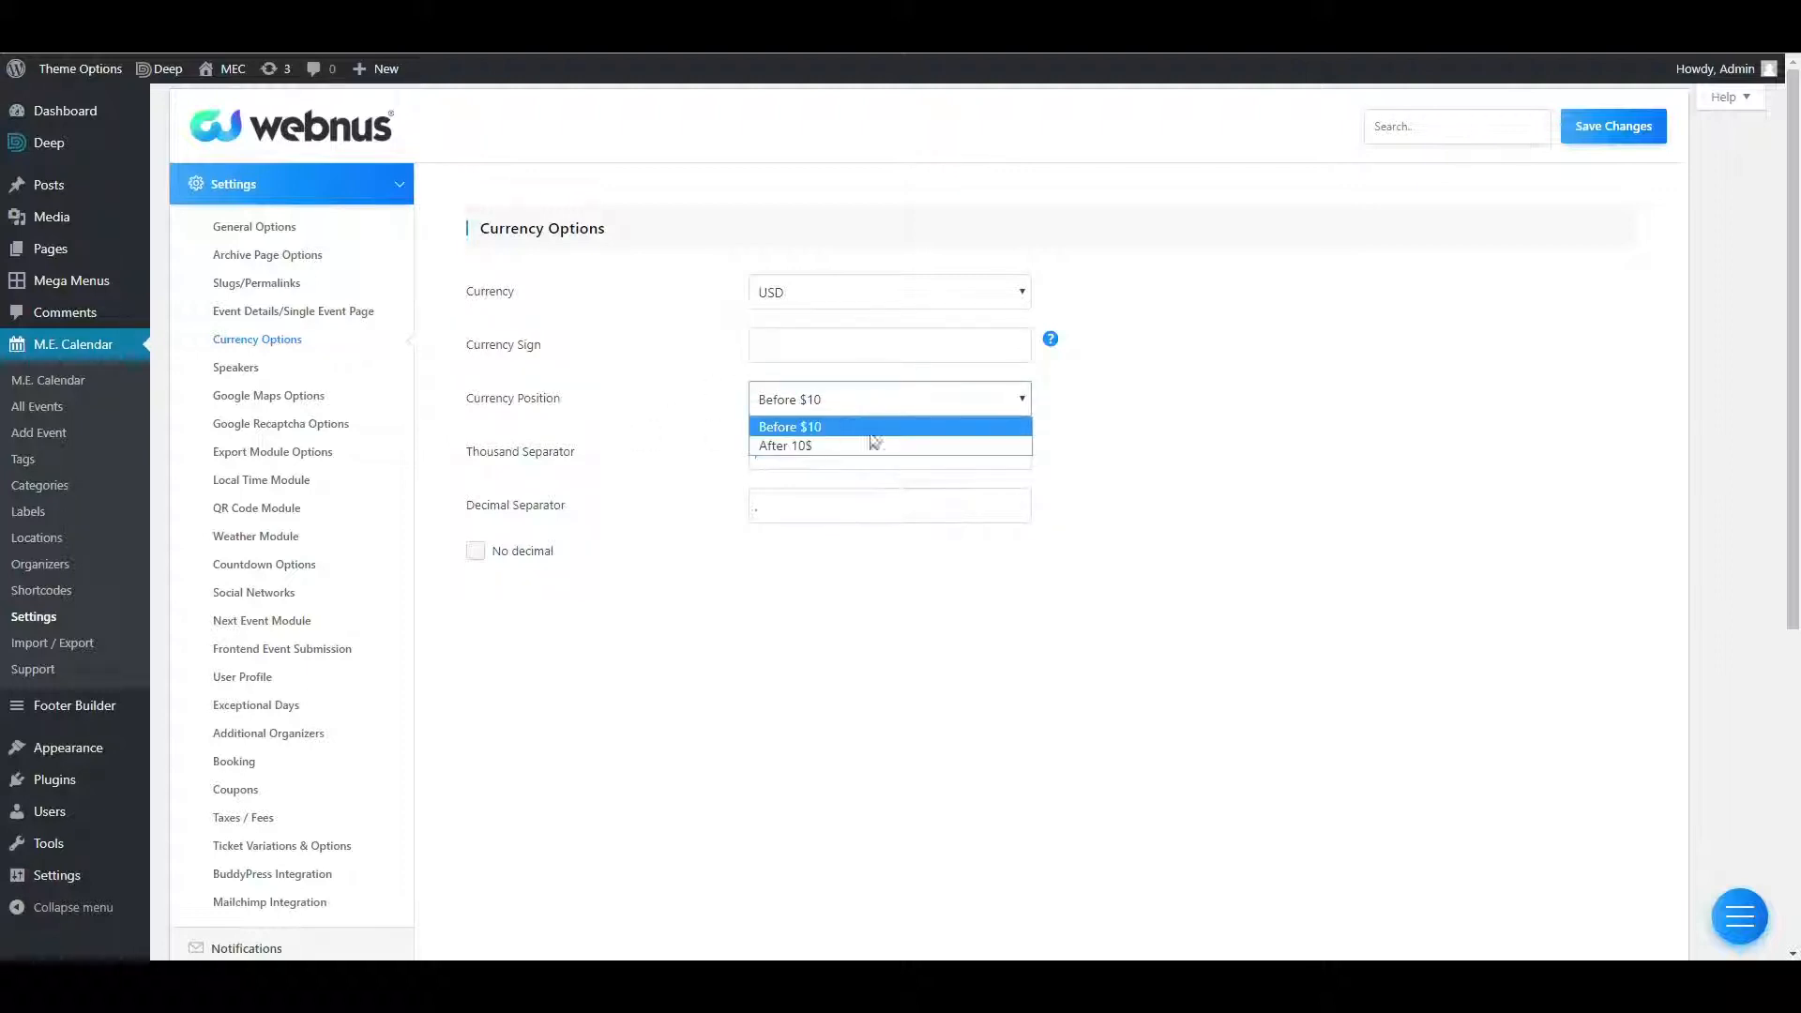
click(844, 413)
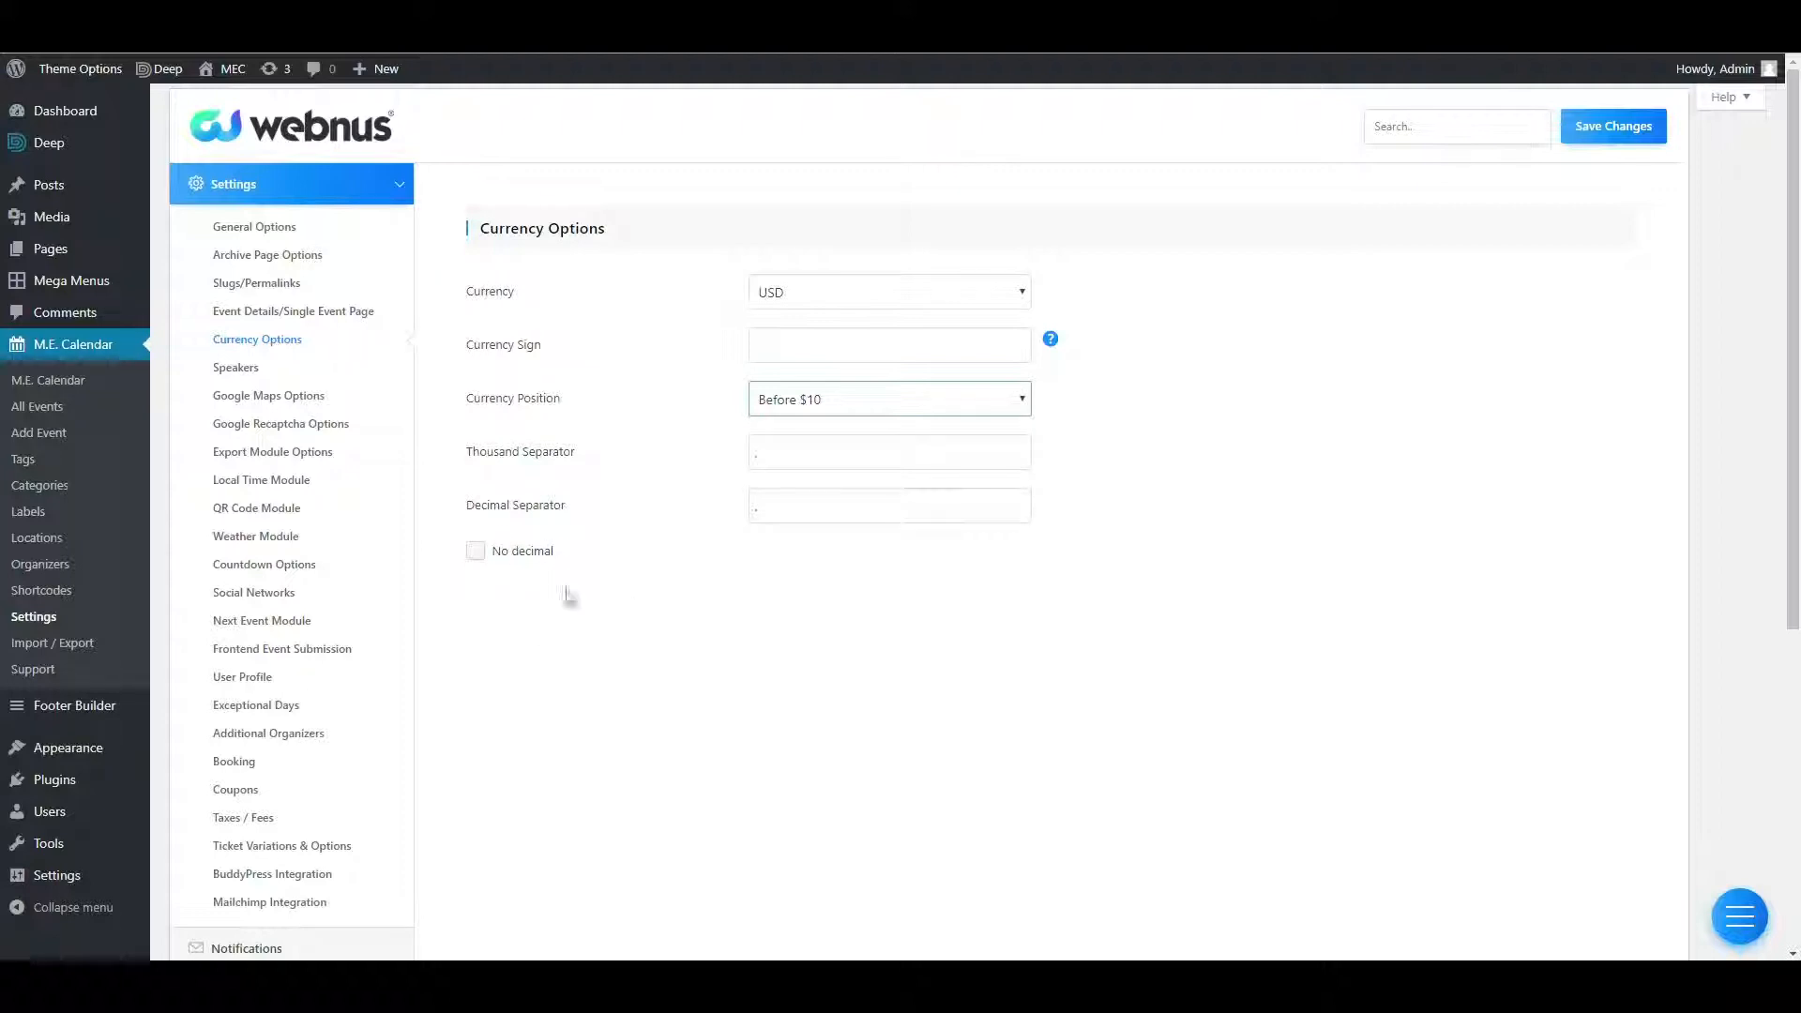
Try the No decimal option in the Currency Options and turn it off again.
click(480, 559)
click(490, 554)
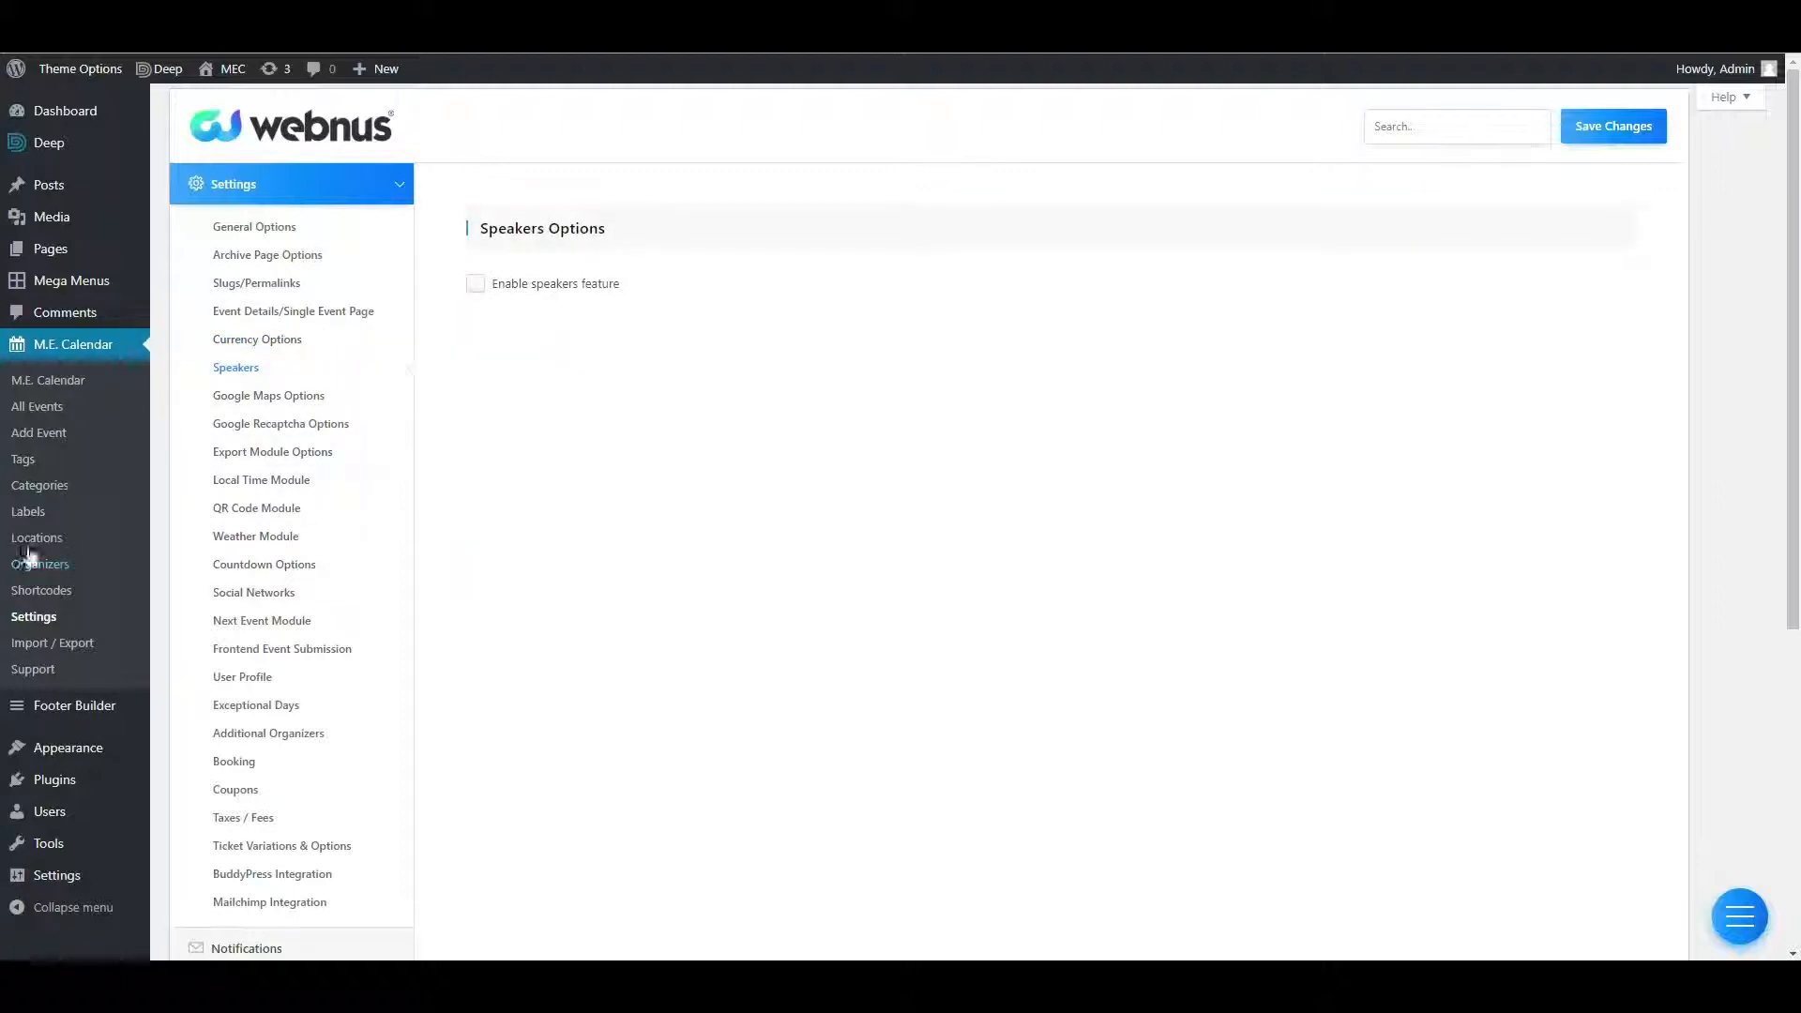
Enable the speakers feature, save the settings, and reopen the Speakers Options.
click(476, 285)
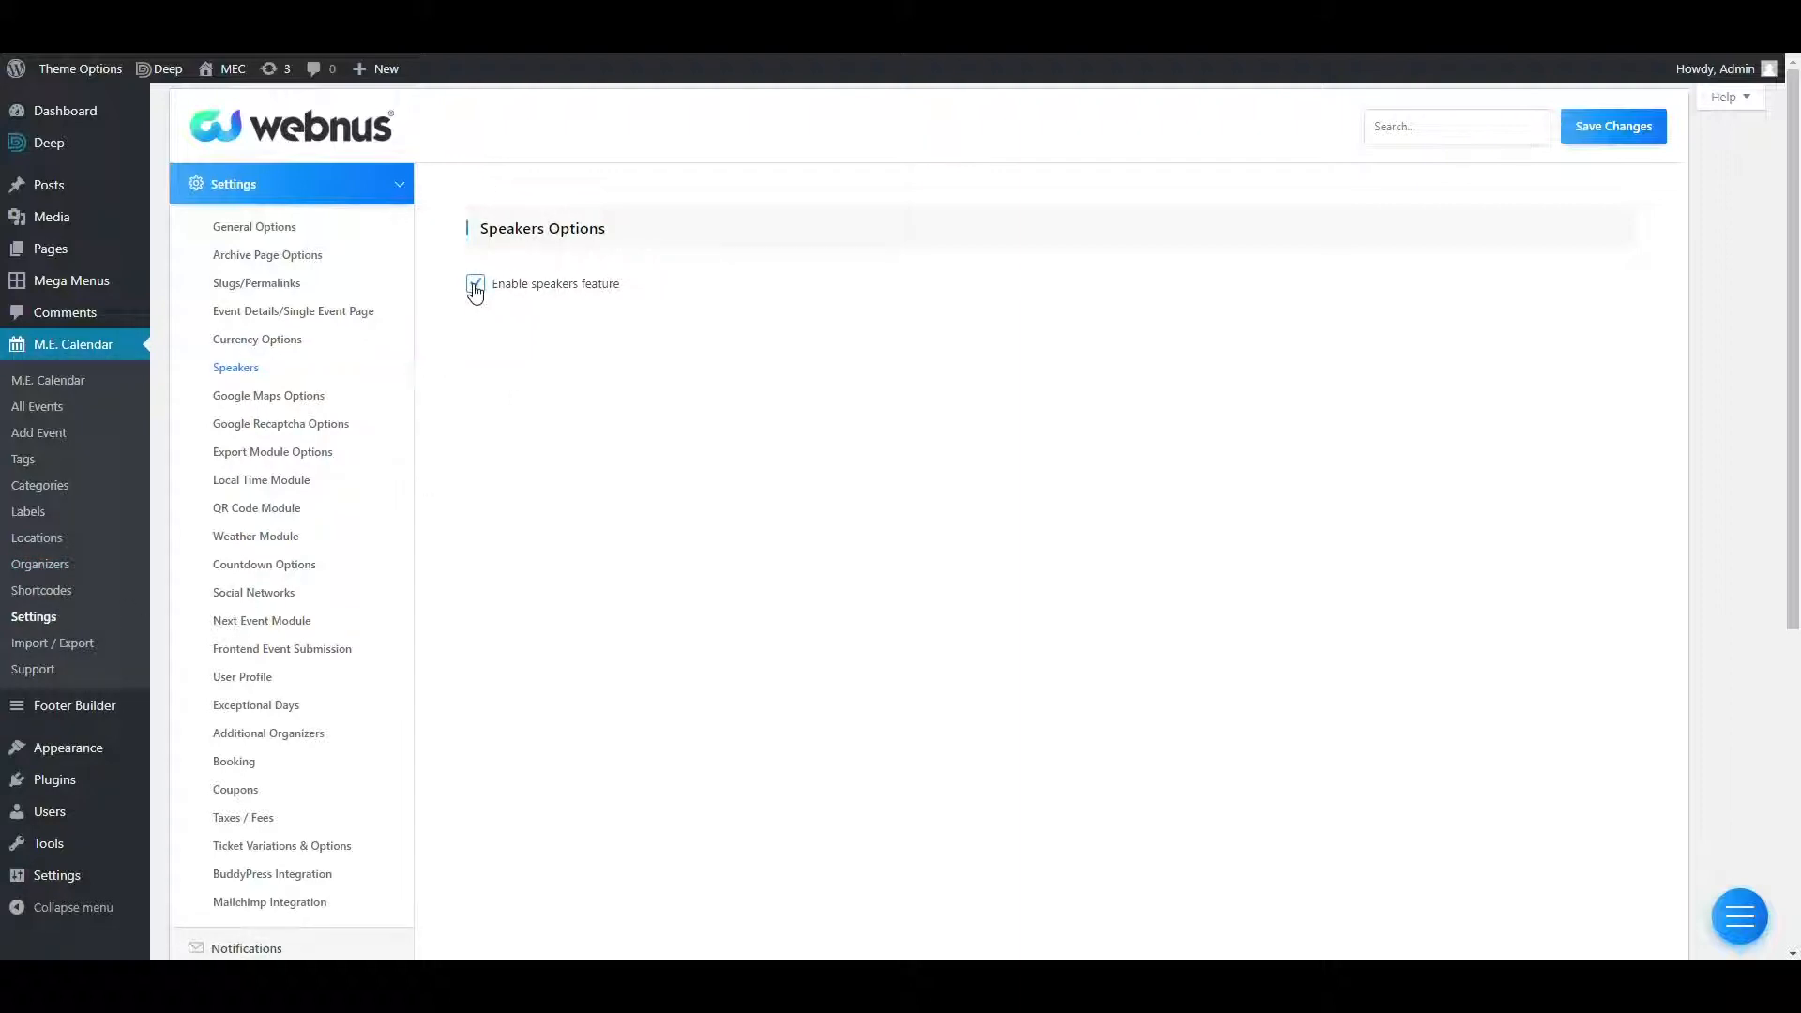
click(1615, 139)
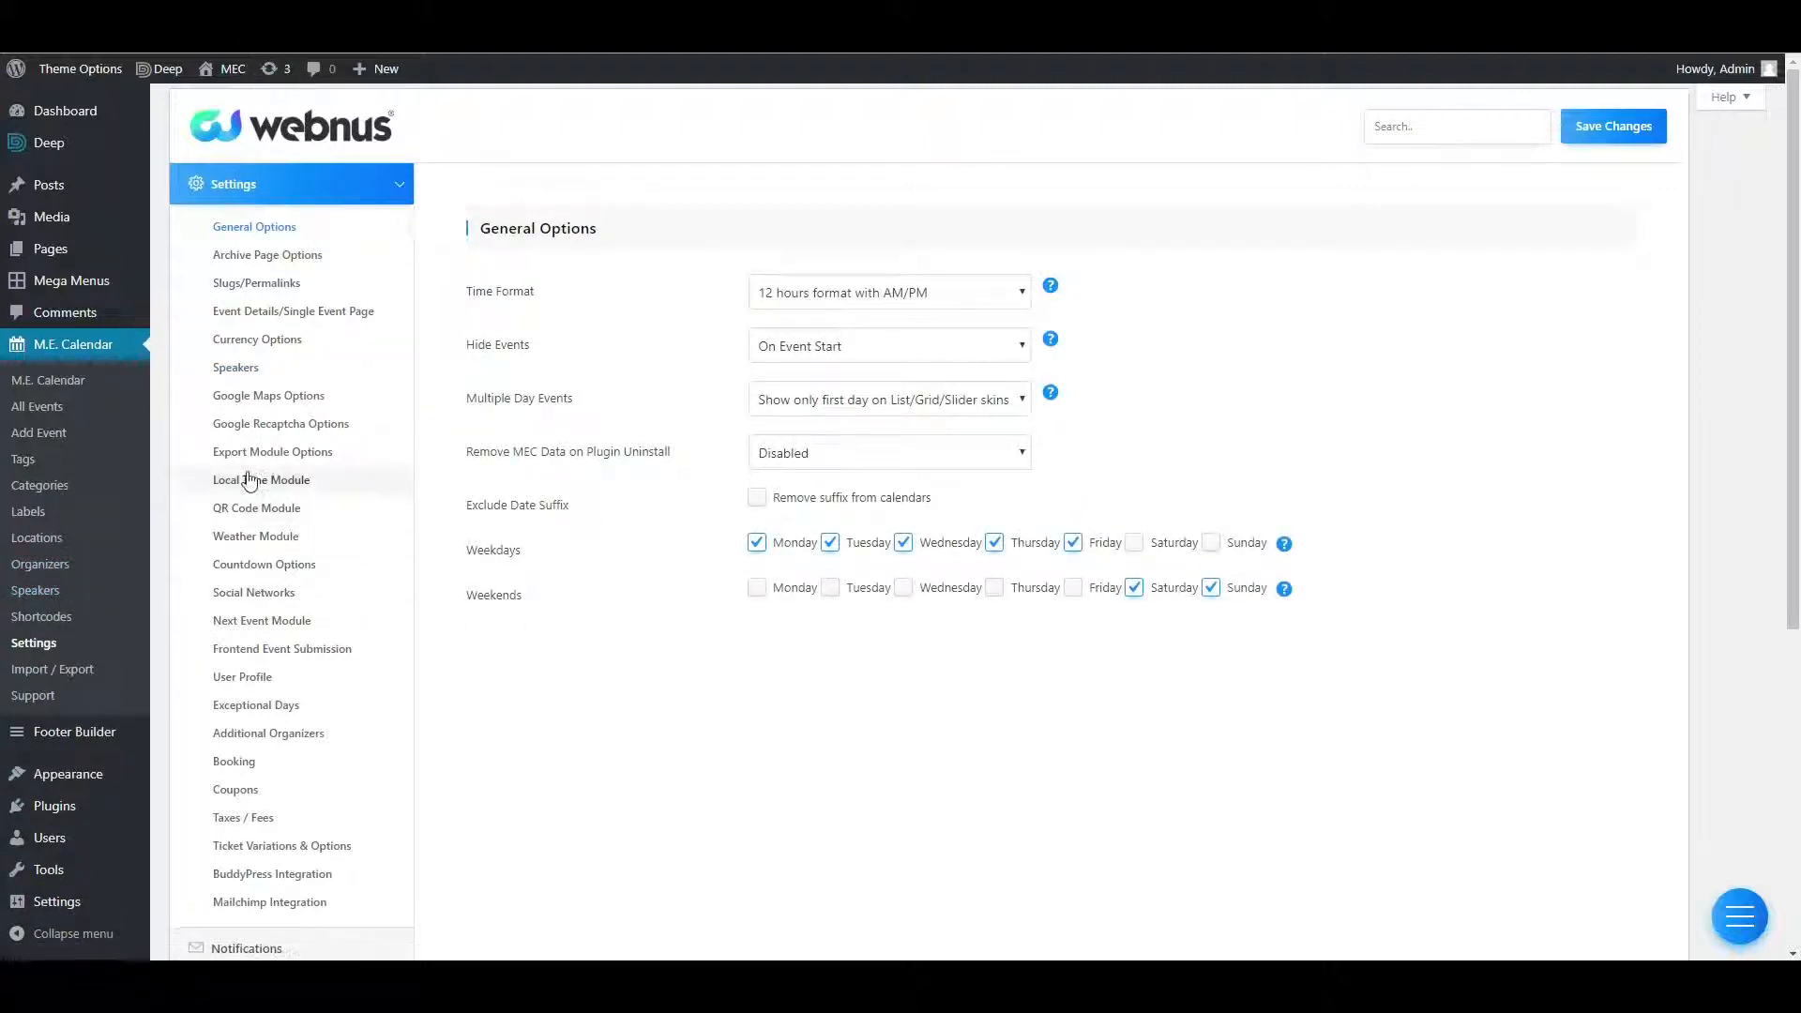
click(241, 372)
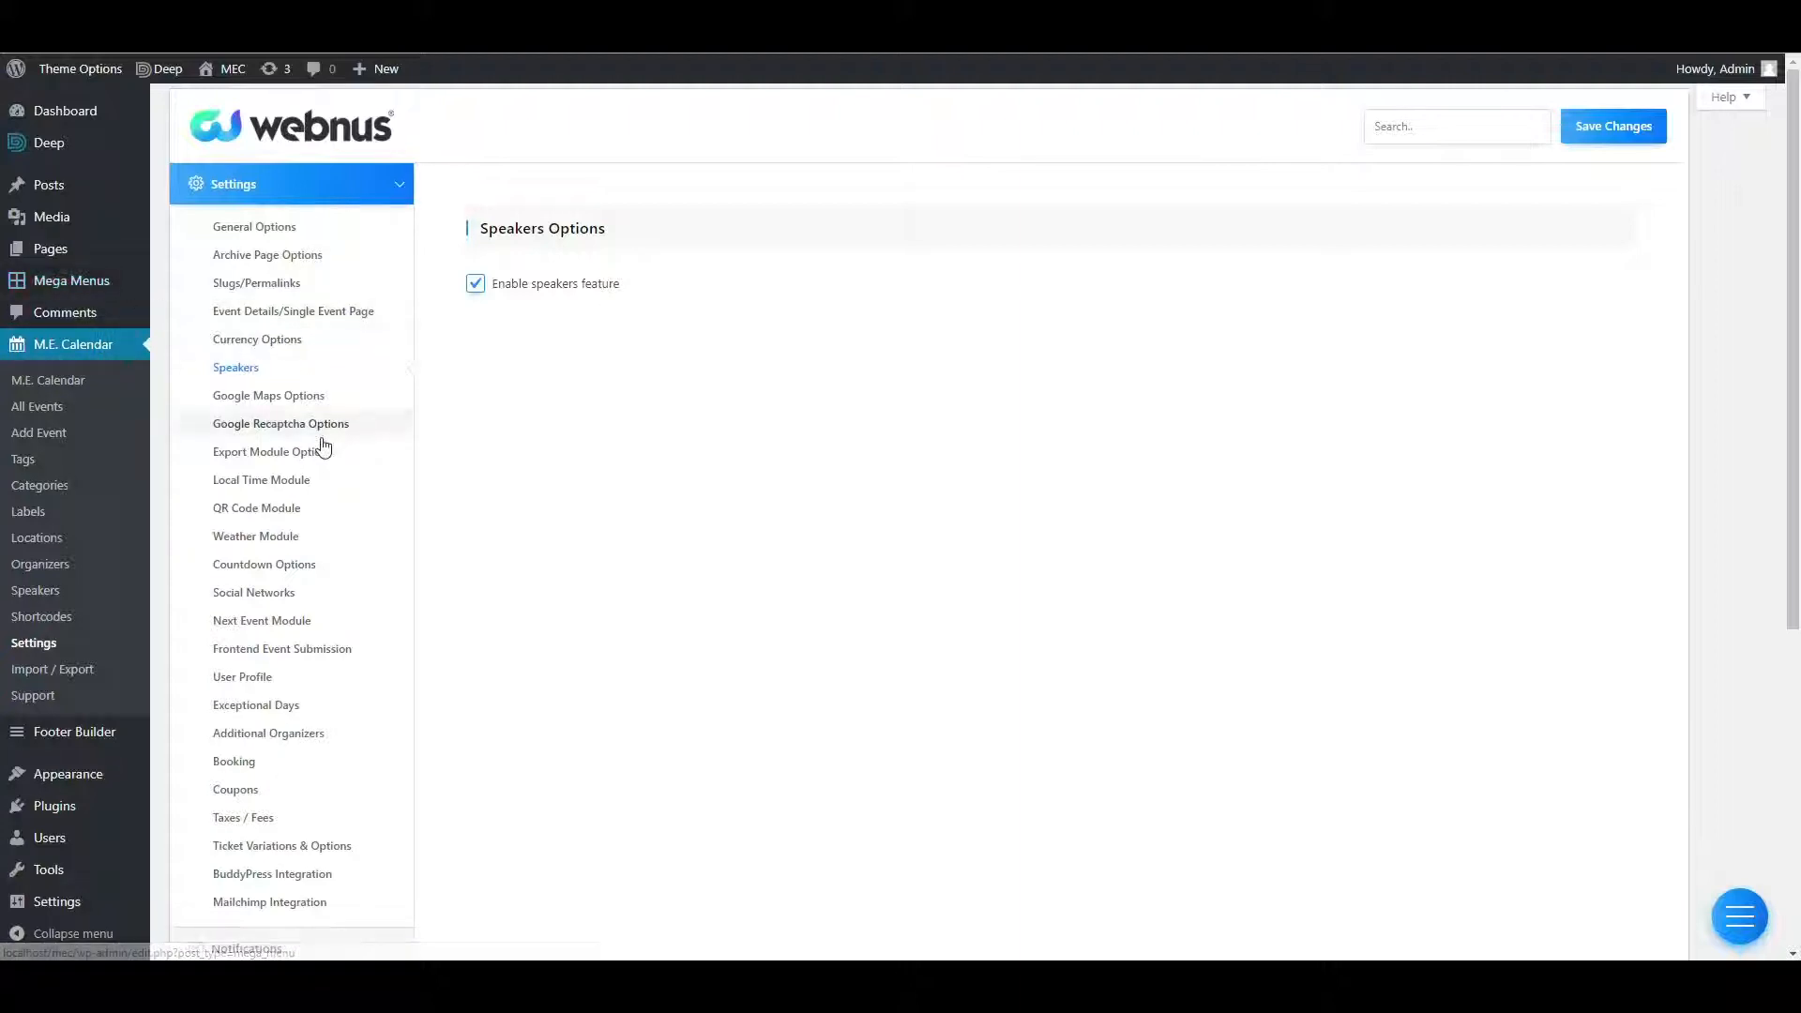
Try Show Google Maps on event page in the Google Maps Options and turn it off again.
click(263, 399)
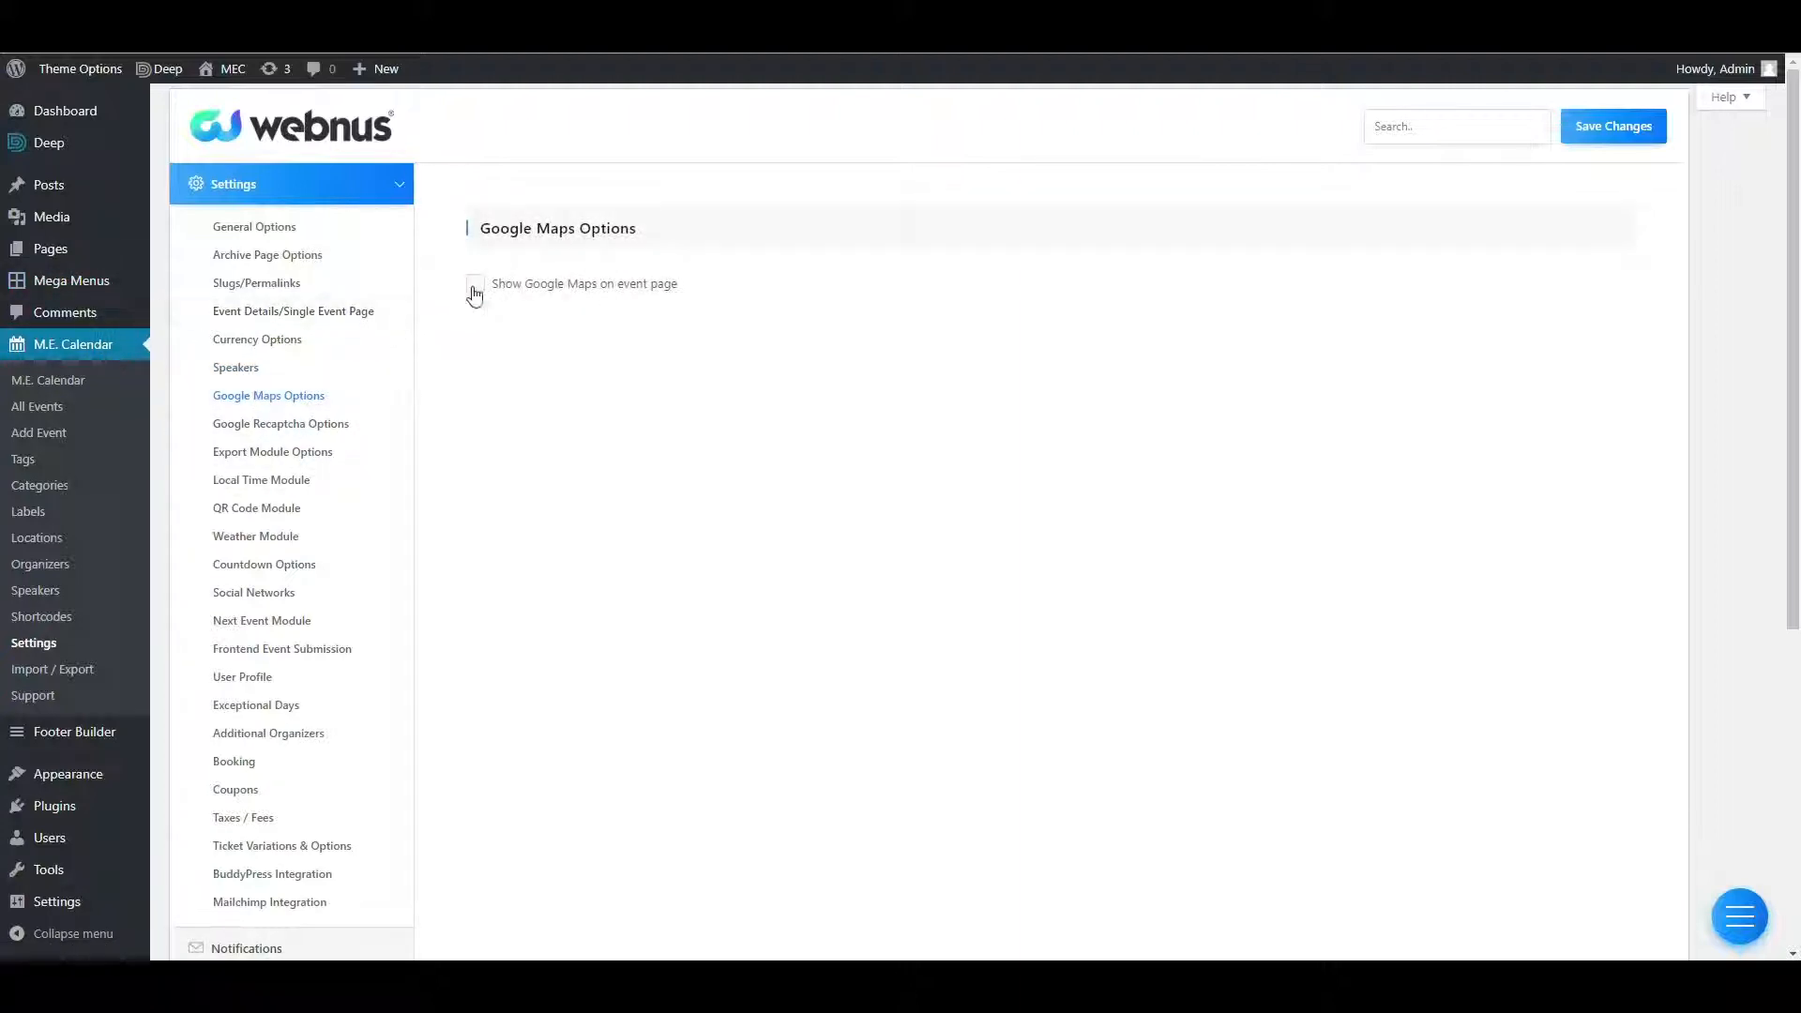
click(476, 286)
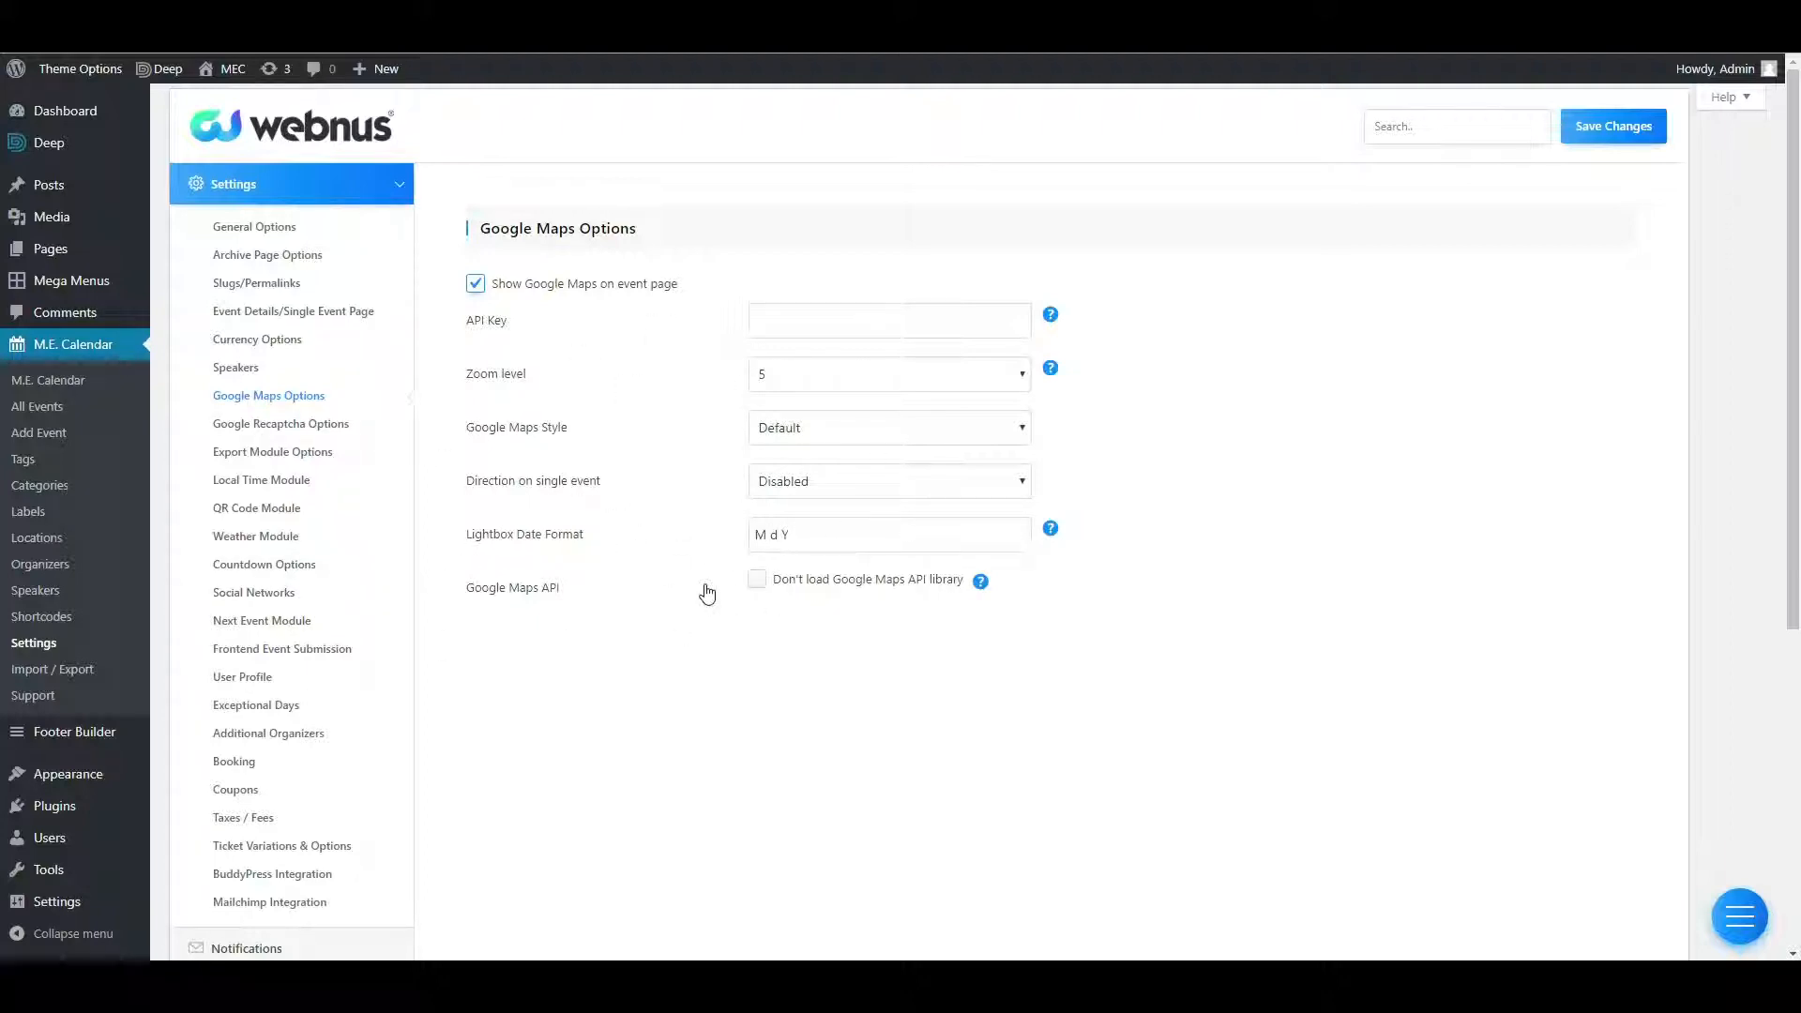
click(1613, 128)
click(481, 292)
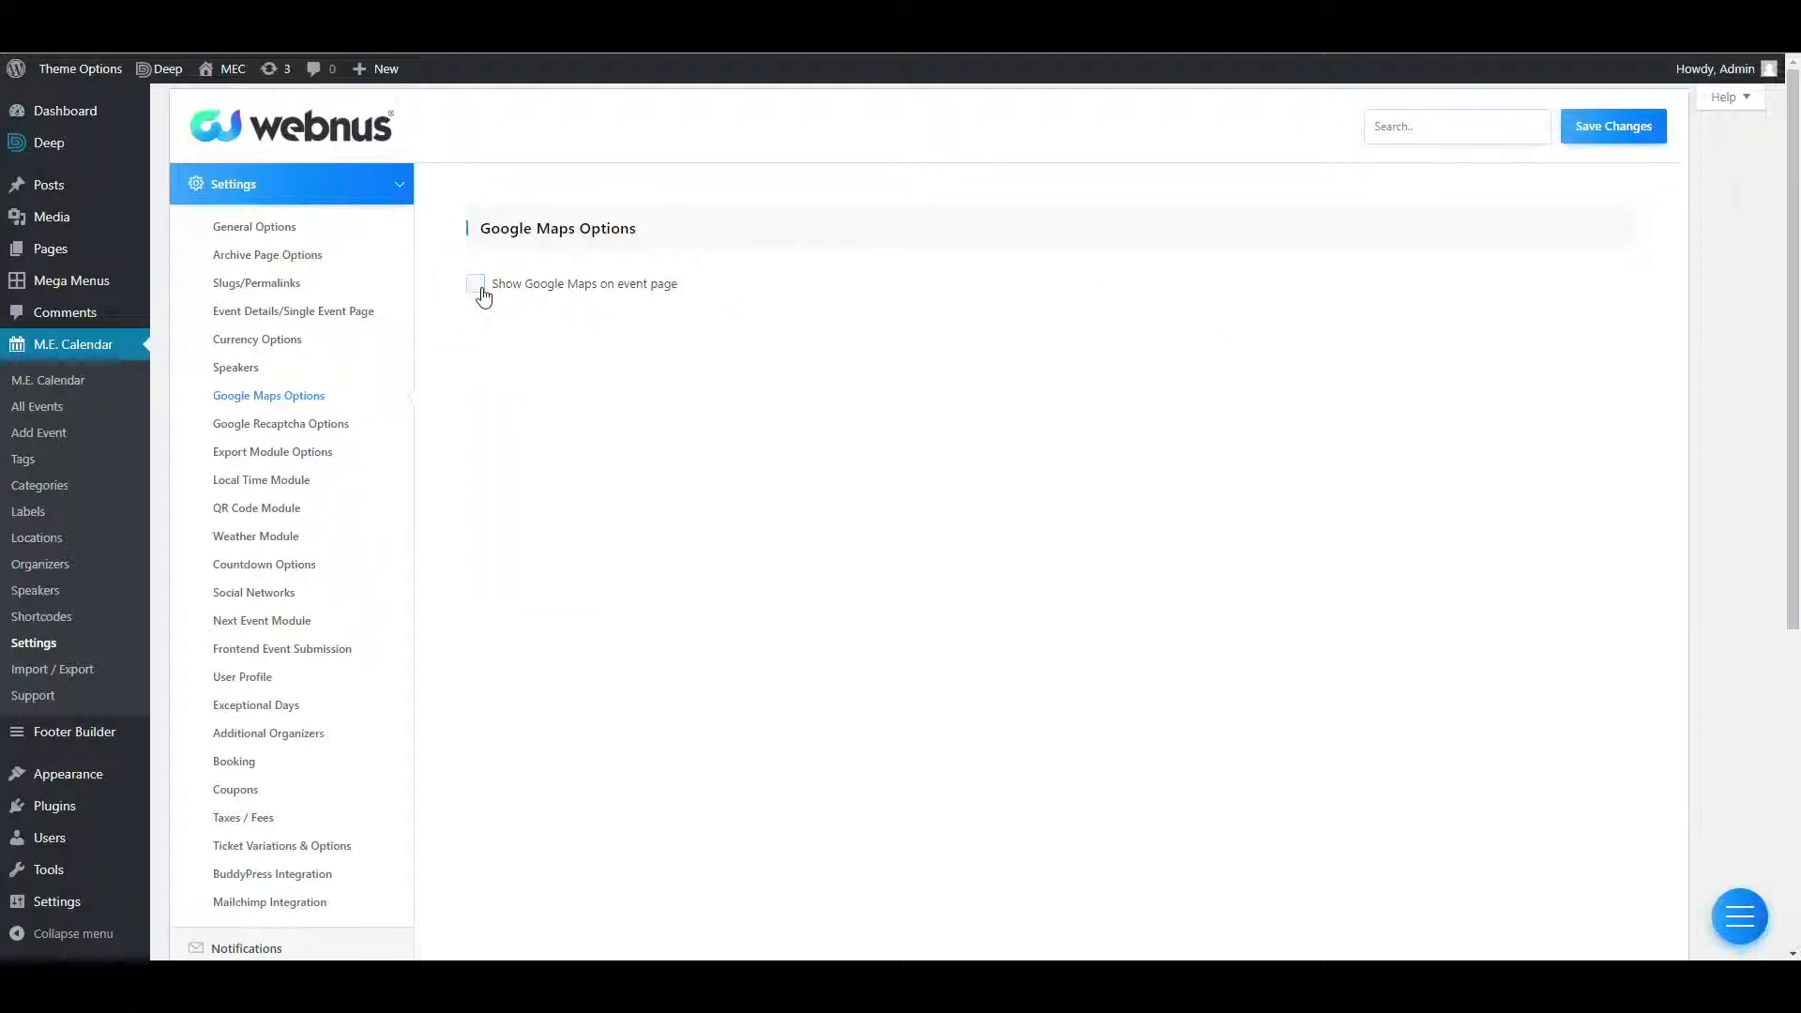
Enable Google Recaptcha and try it on the Frontend Event Submission form, leaving Site Key and Secret Key empty.
click(315, 425)
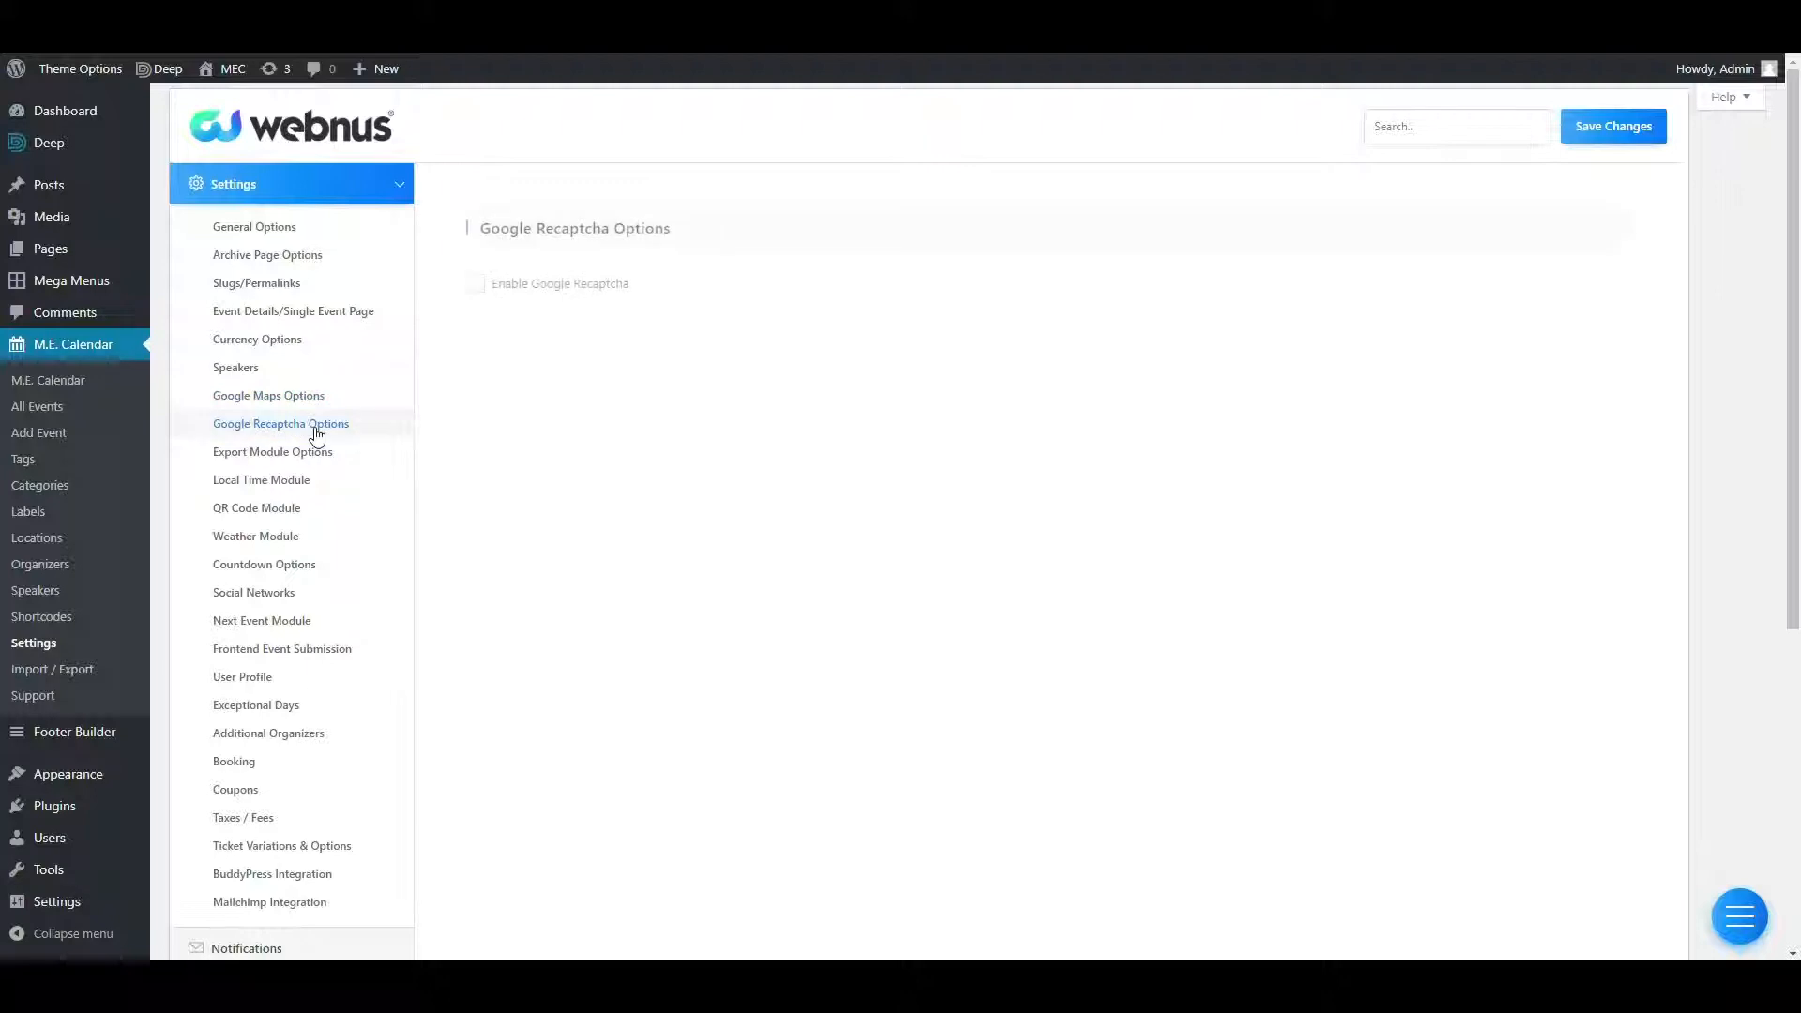
click(476, 289)
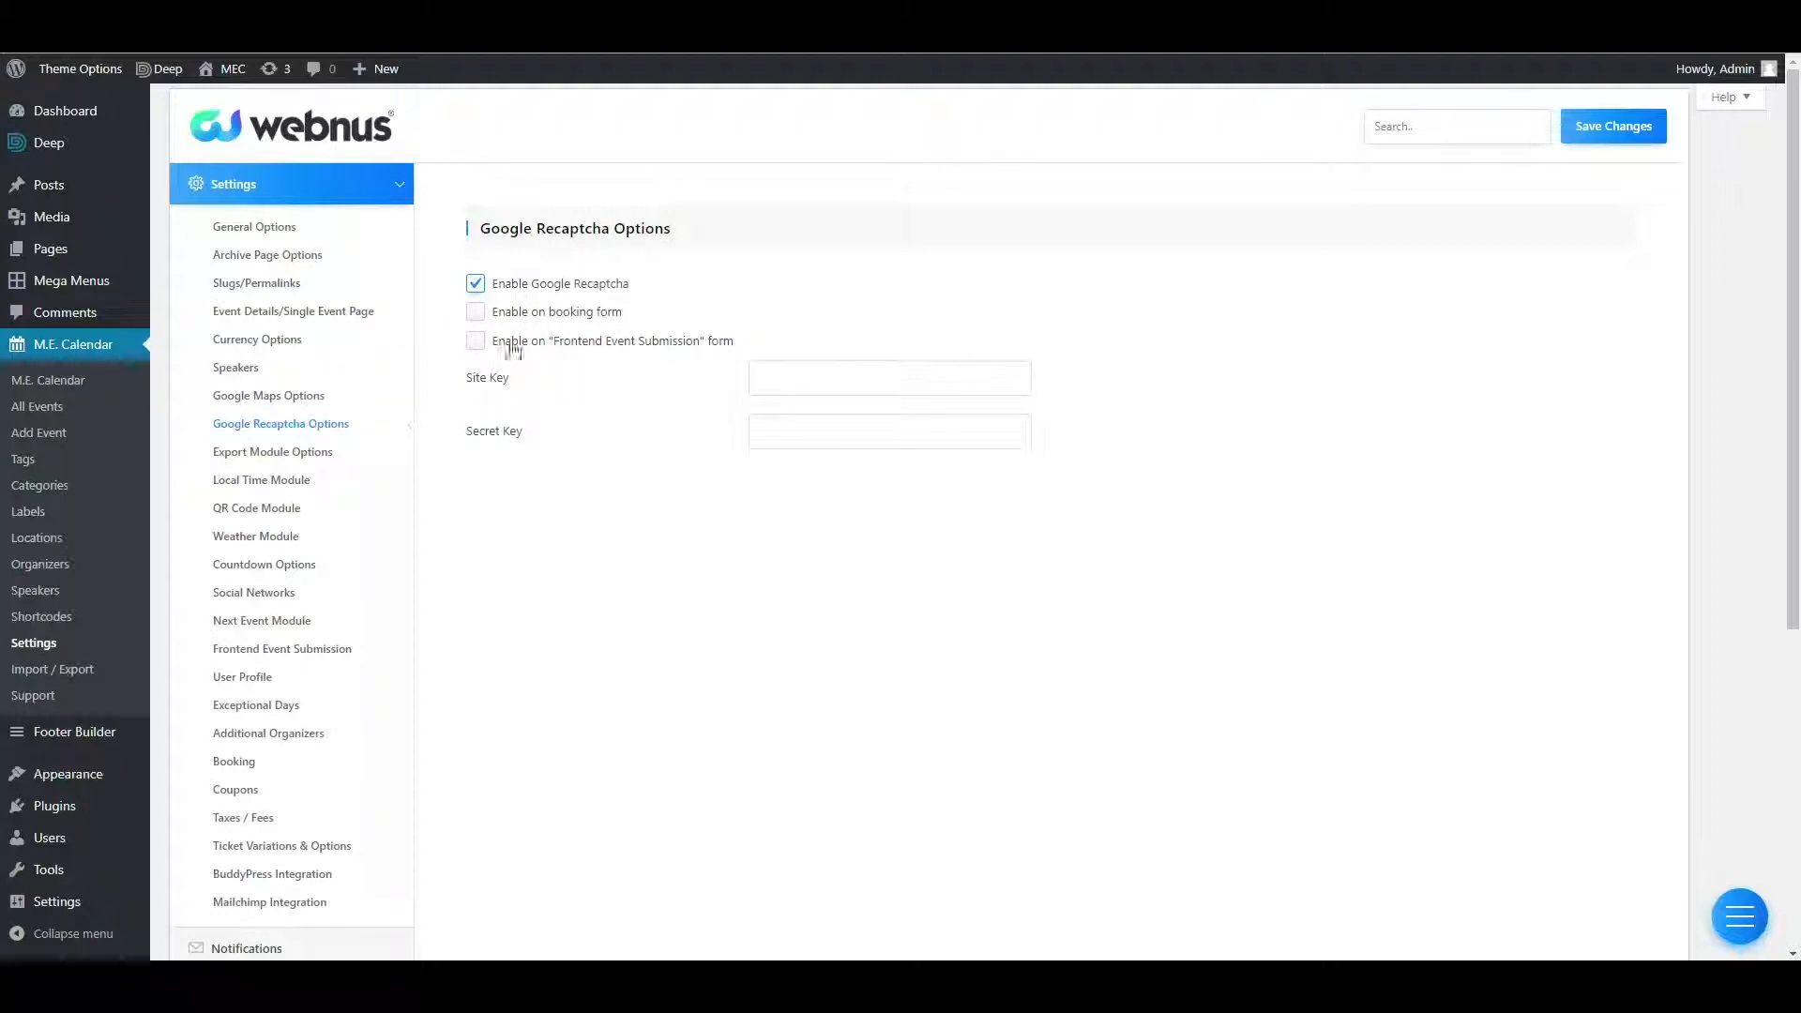
drag(551, 342, 699, 345)
click(672, 343)
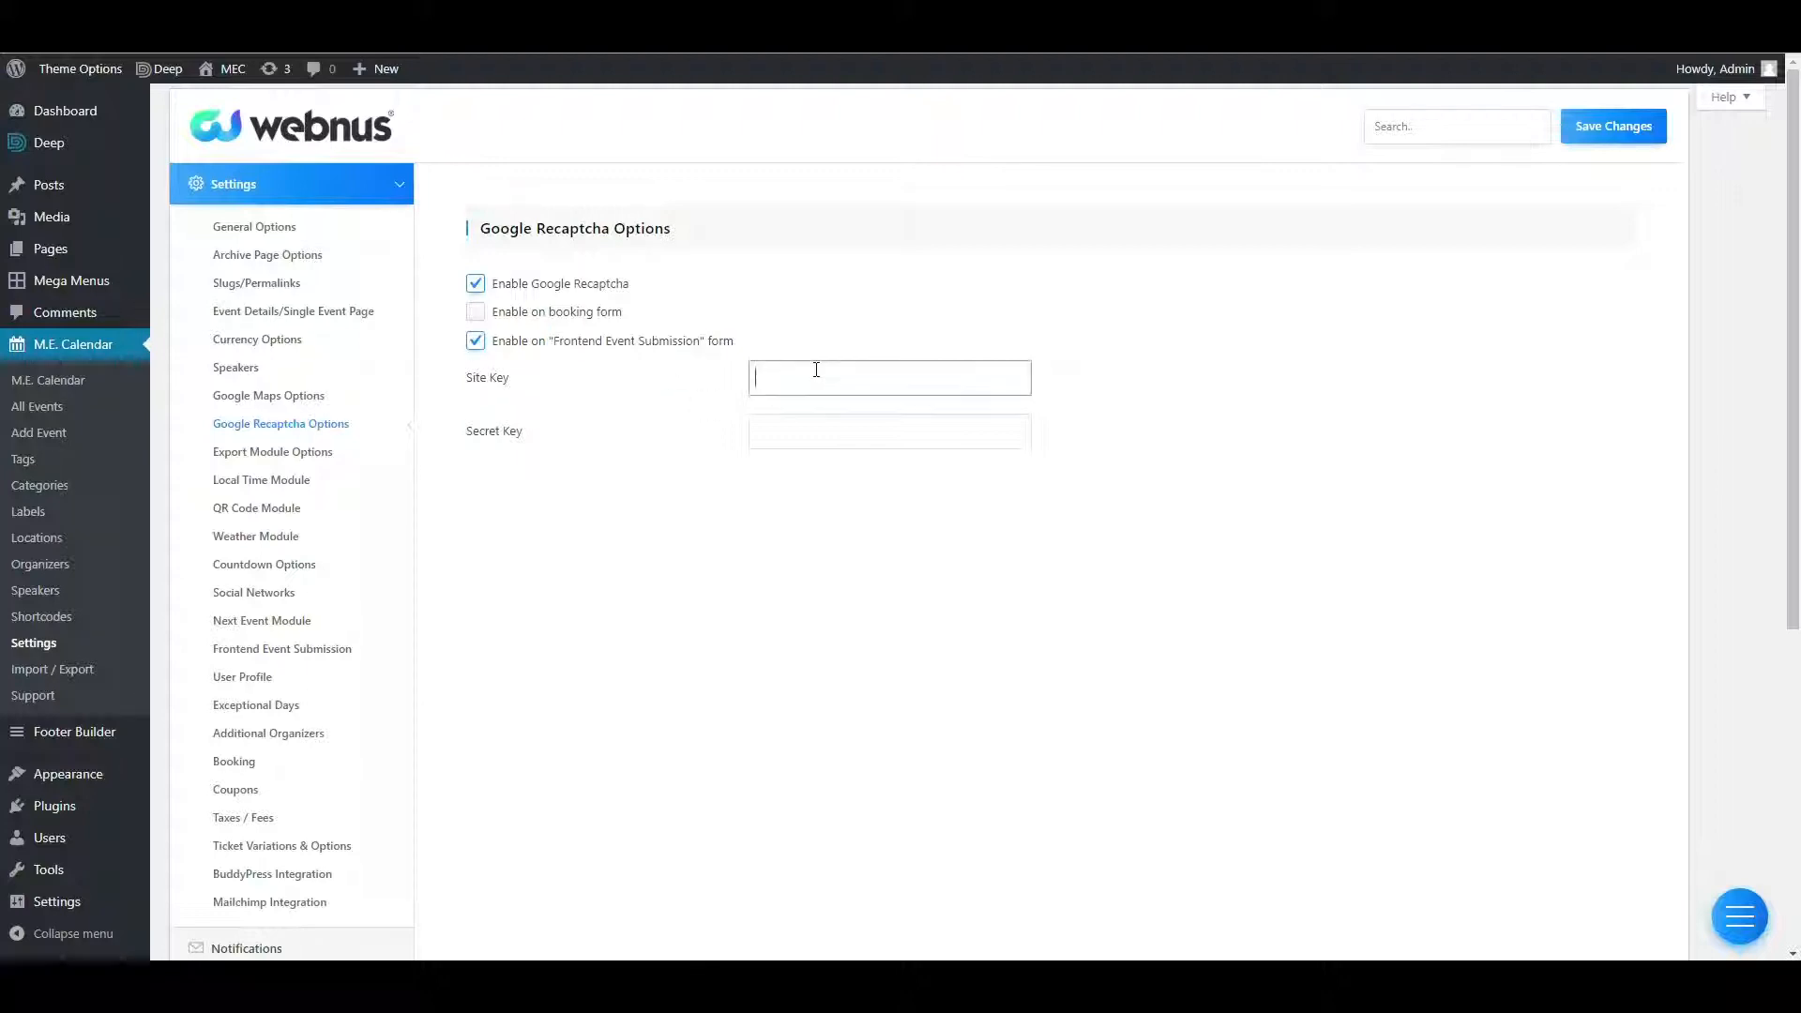
click(476, 341)
click(792, 428)
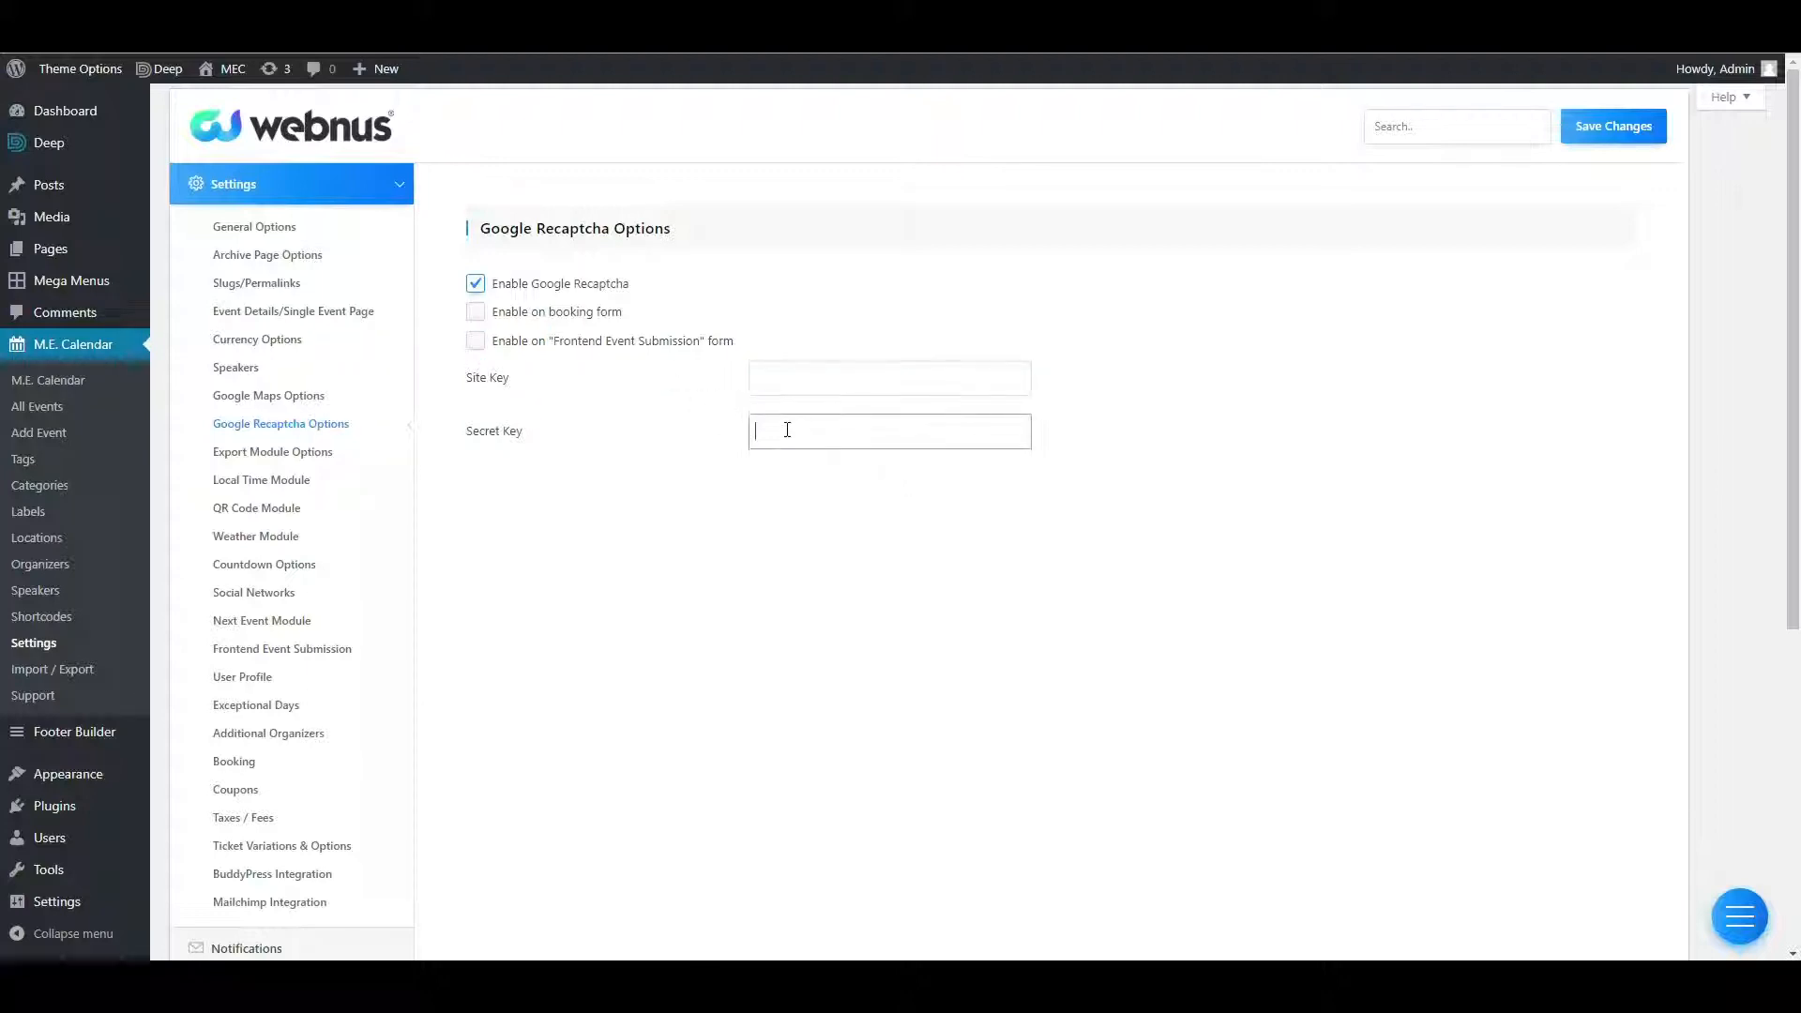
Open the Export Module Options and look over the Volleyball Learning Sessions event page and its sidebar.
click(302, 455)
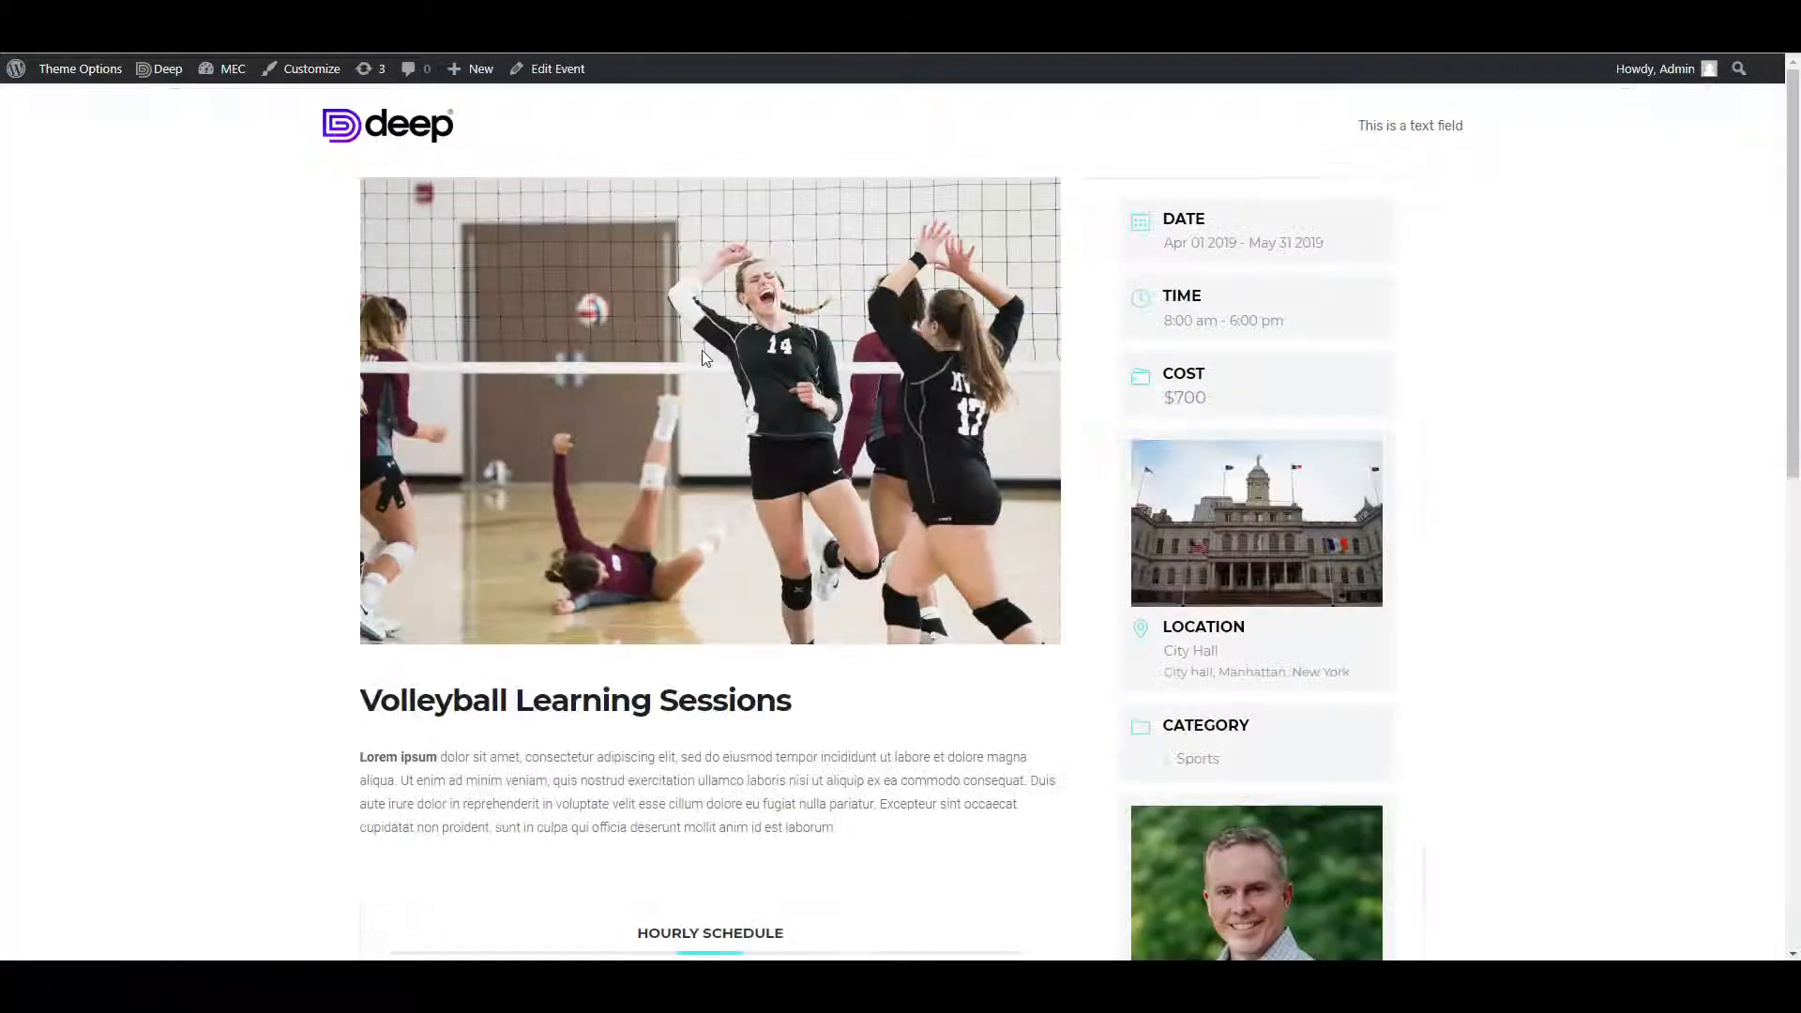
scroll(735, 406, down, 7)
scroll(796, 418, down, 5)
scroll(864, 663, up, 4)
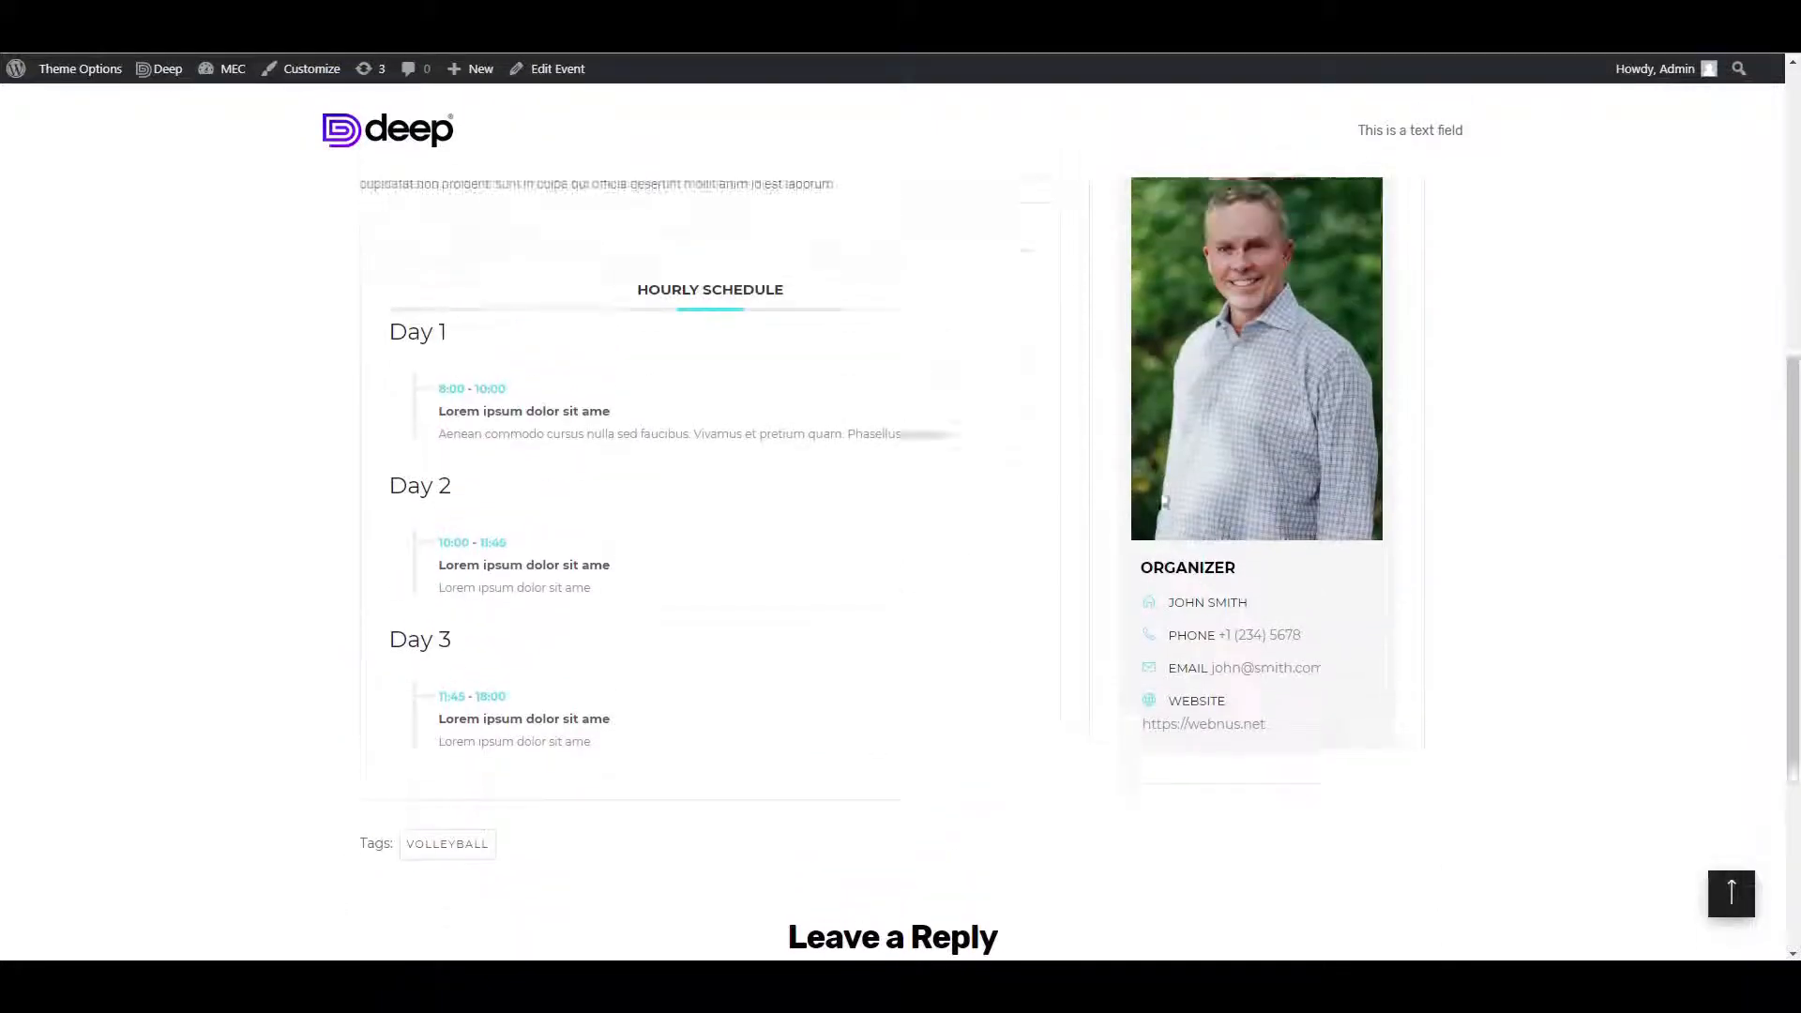
scroll(1162, 501, up, 7)
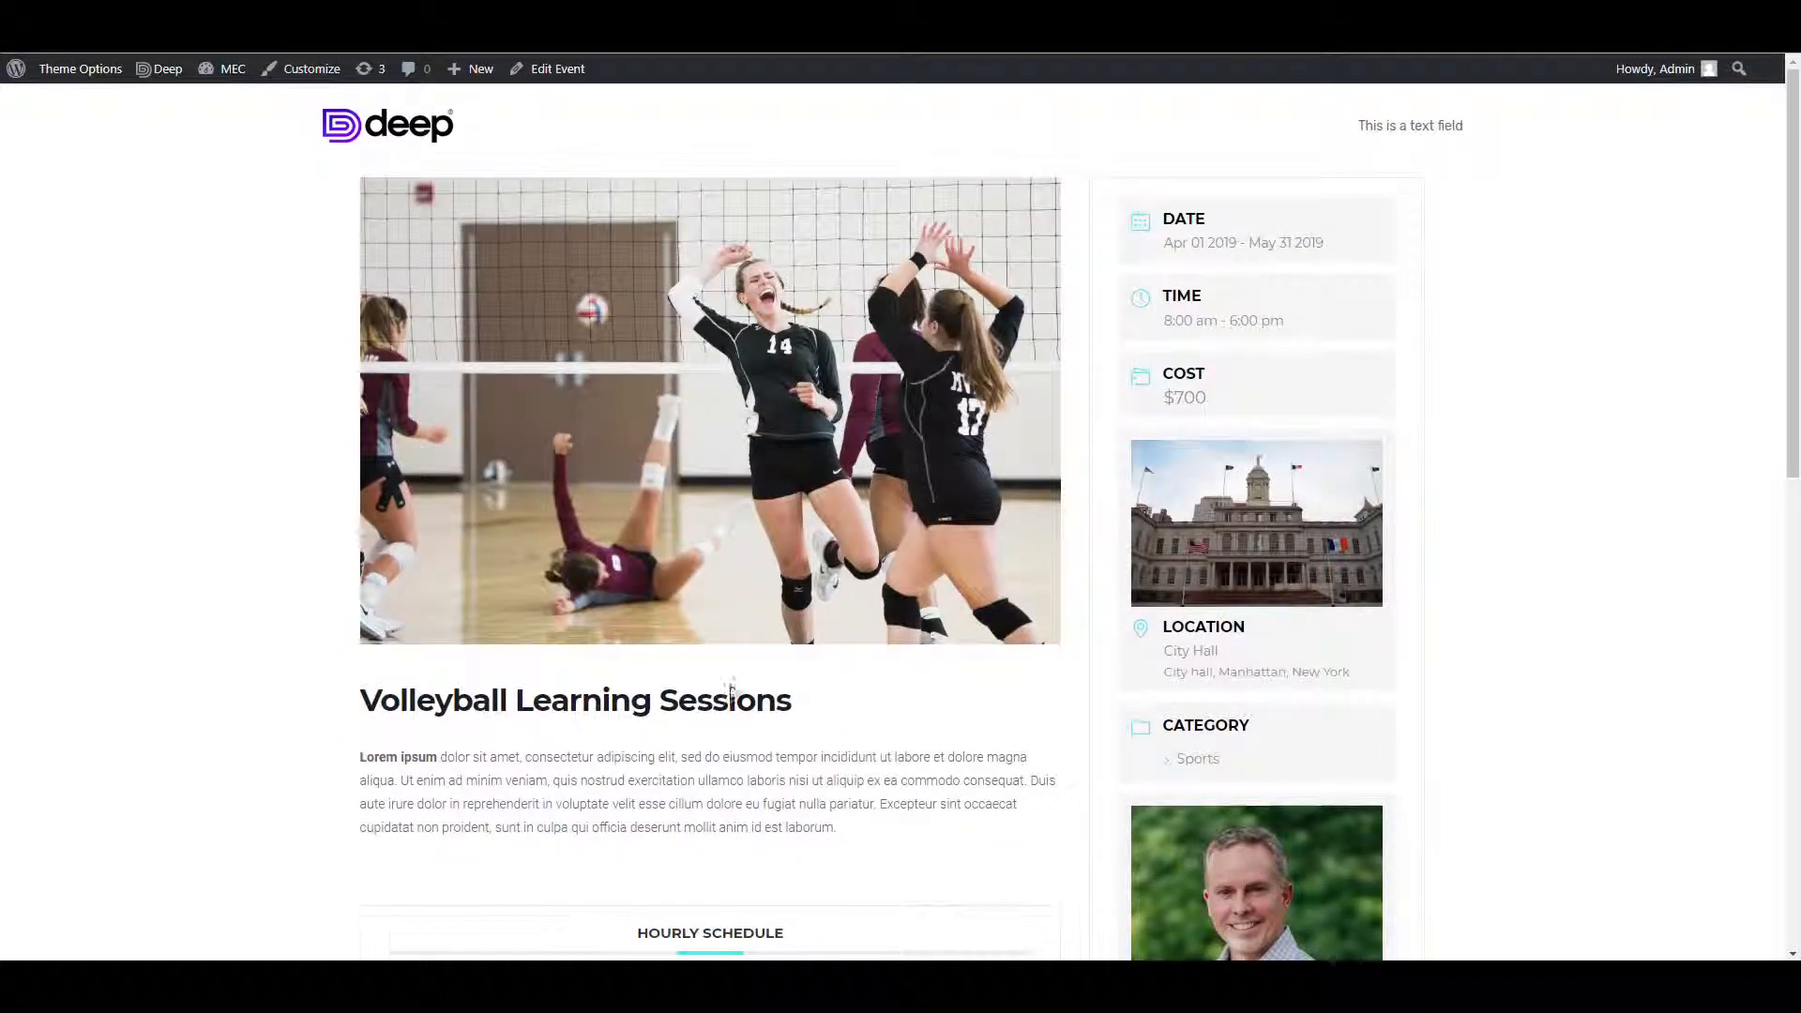
scroll(731, 654, down, 3)
scroll(1190, 512, up, 2)
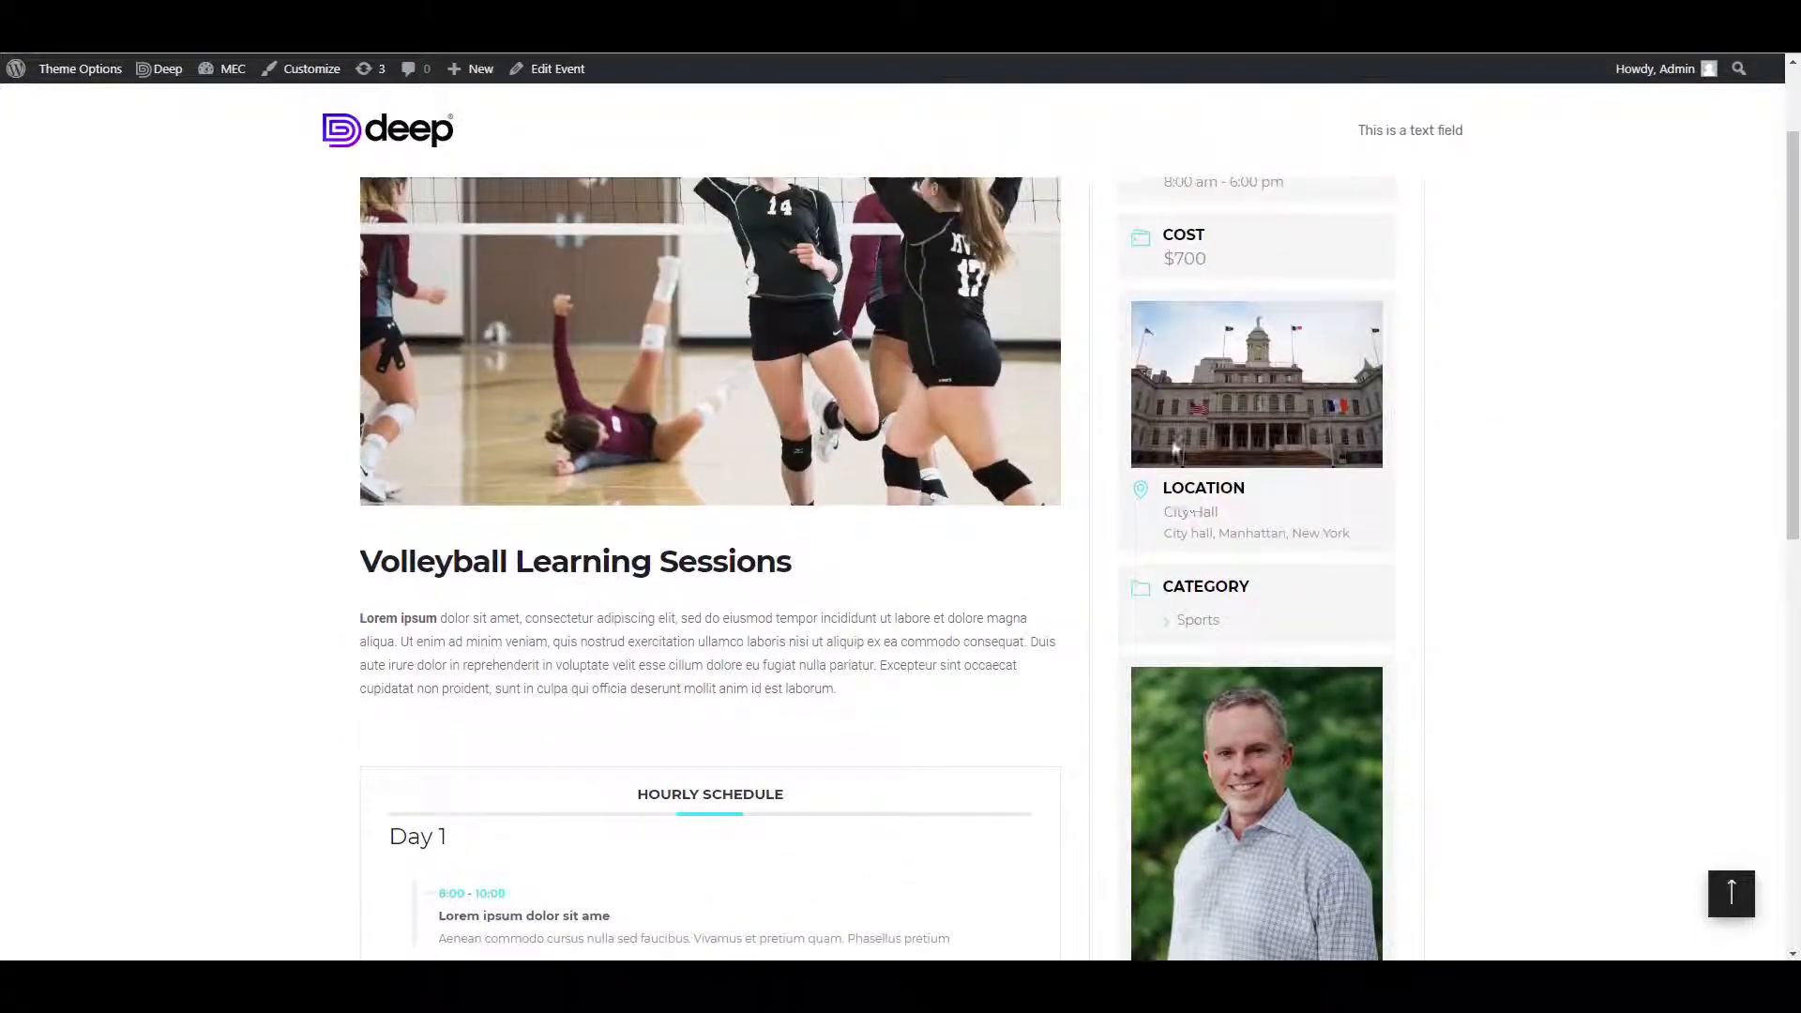
scroll(1027, 445, down, 1)
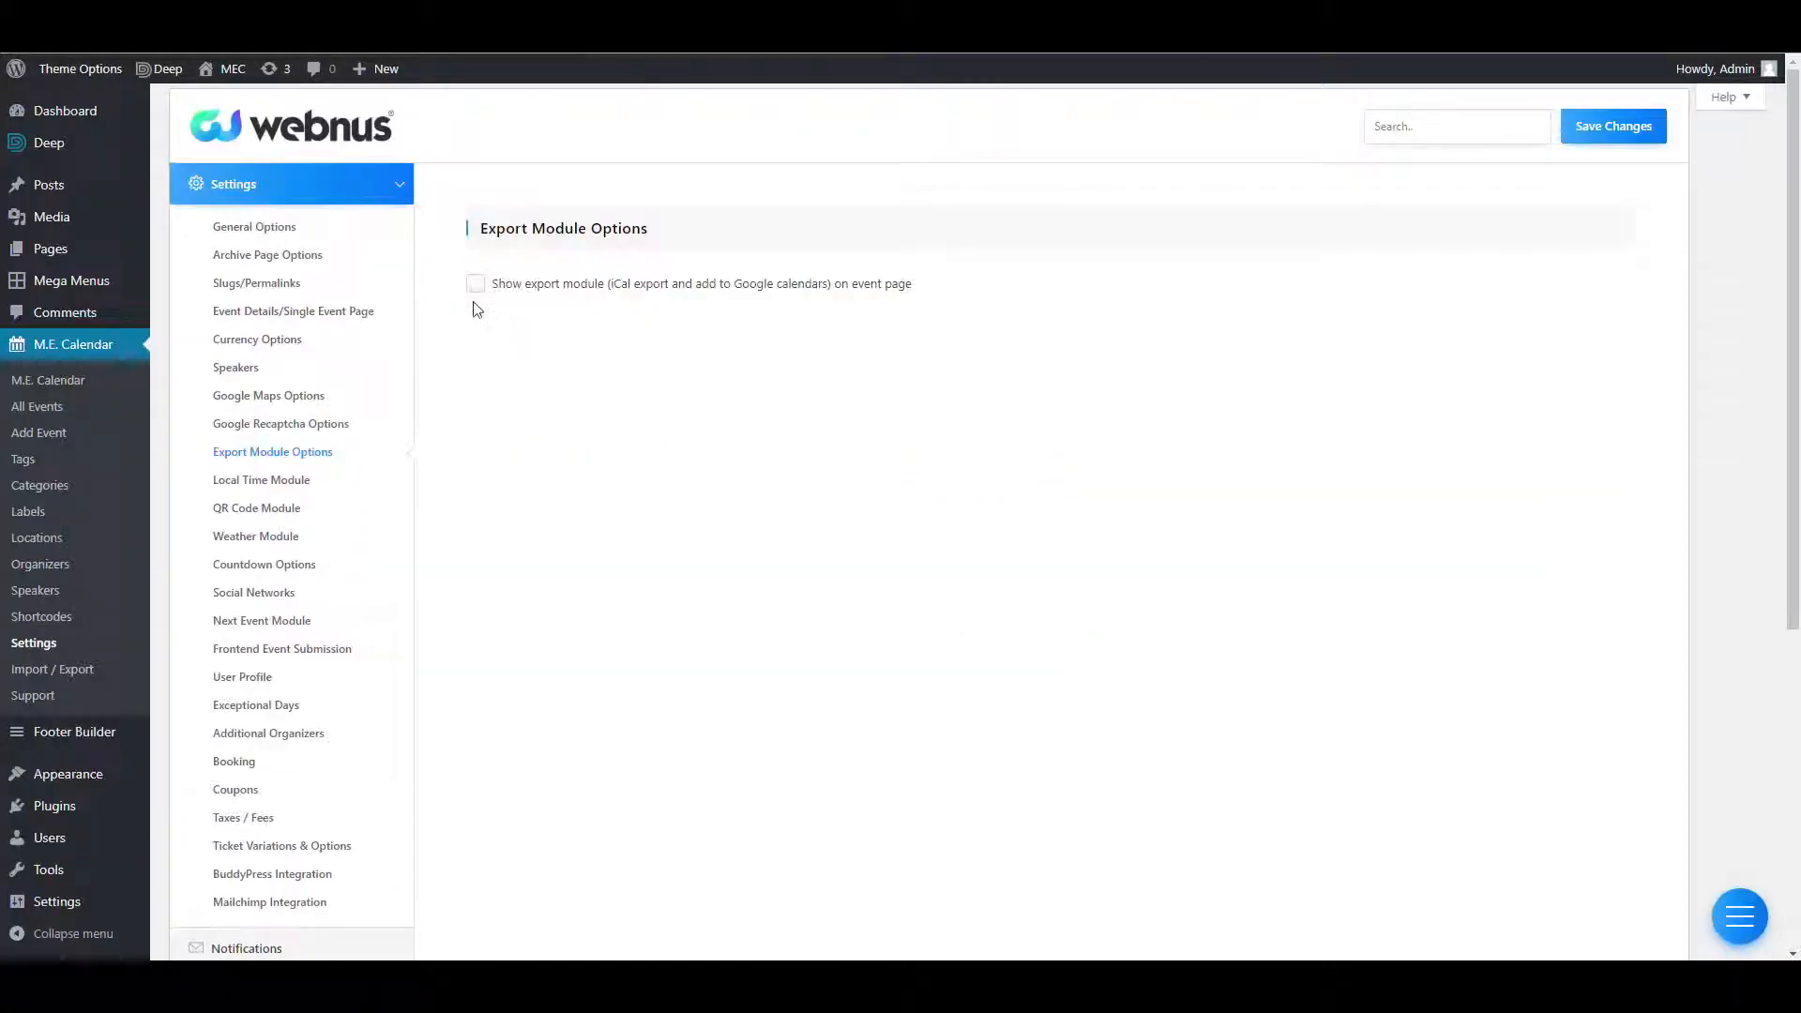
Show the export module on the event page with Google Calendar and iCal switched on, and save the settings.
click(474, 287)
click(774, 324)
click(777, 365)
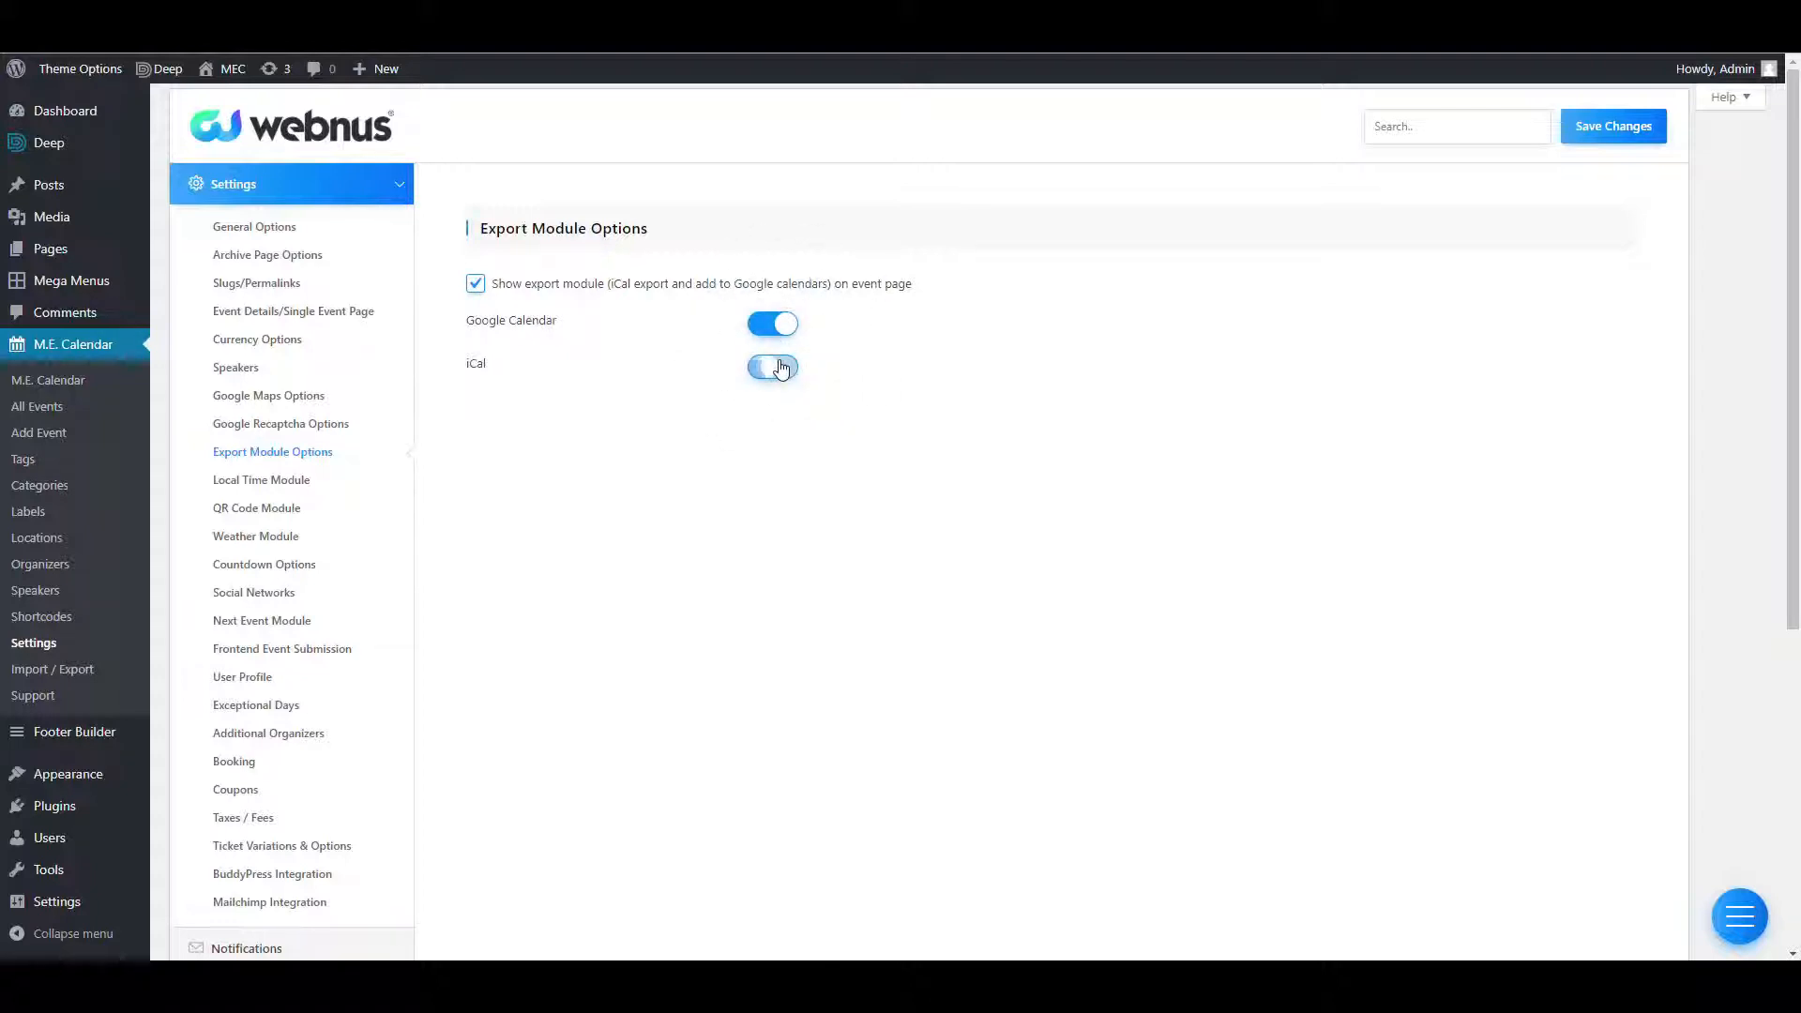
click(1599, 131)
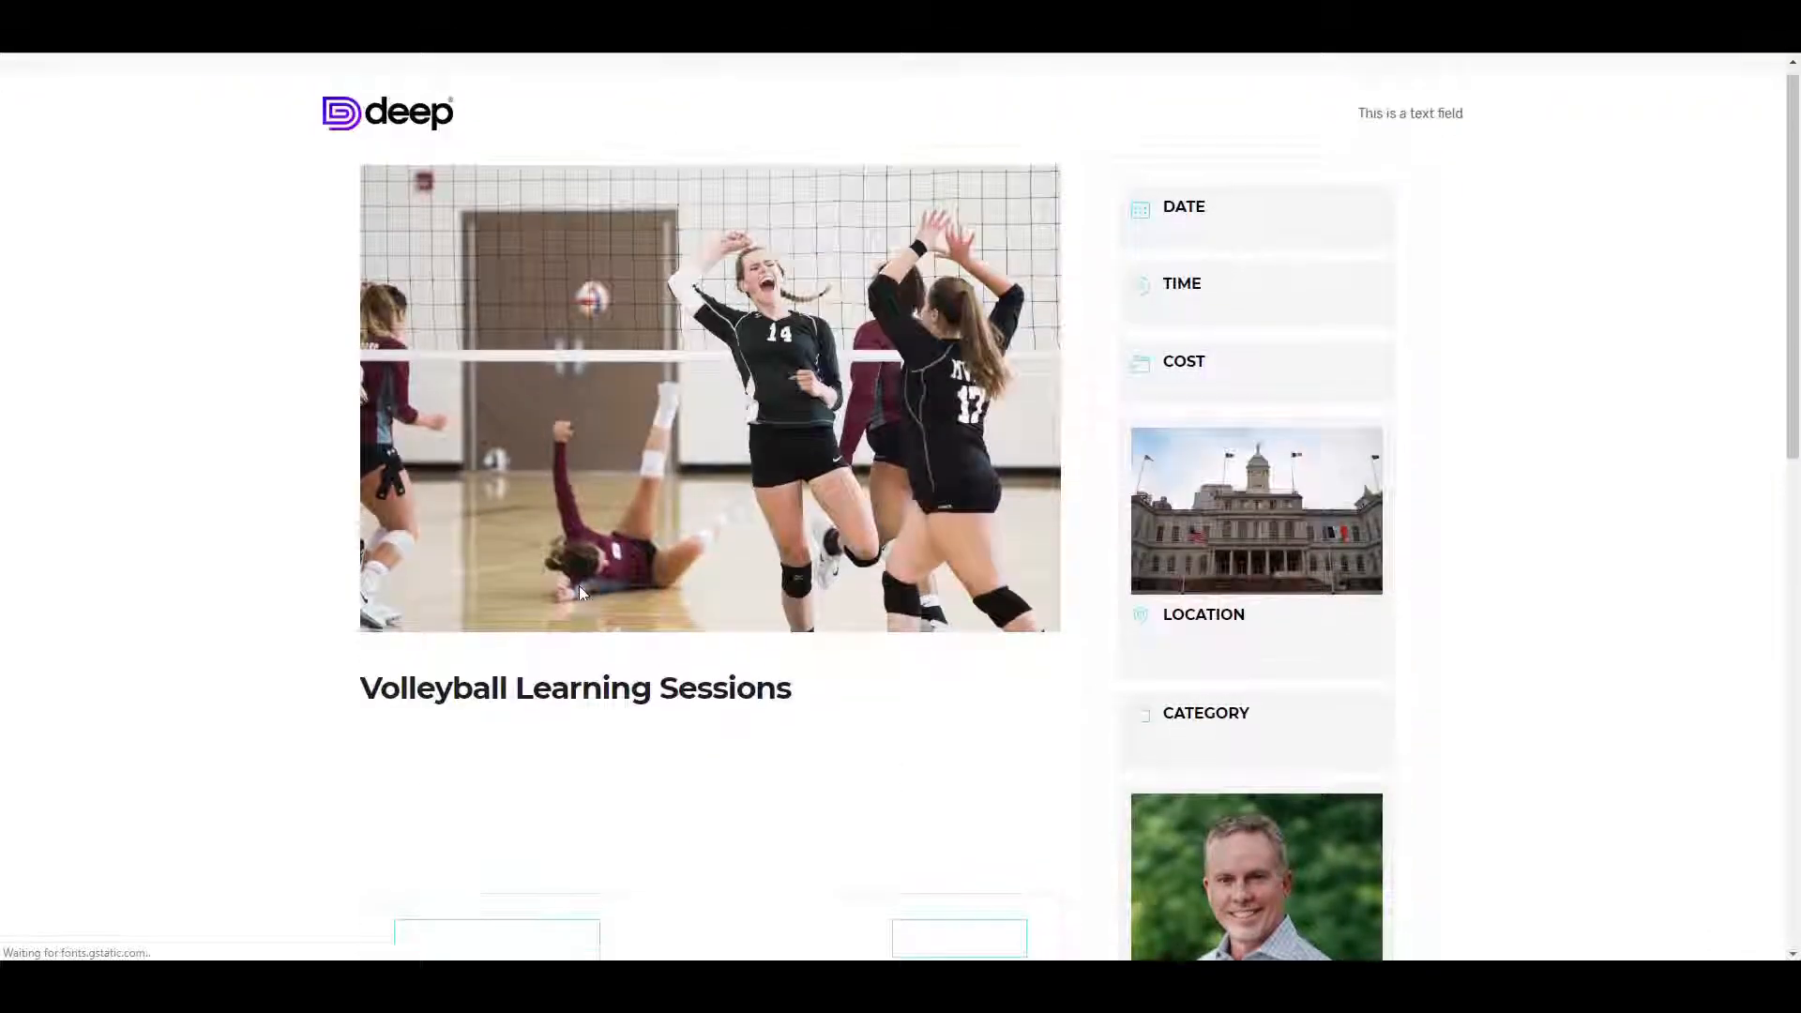
Examine the Google Calendar and iCal export buttons on the Volleyball Learning Sessions event page.
scroll(579, 589, down, 5)
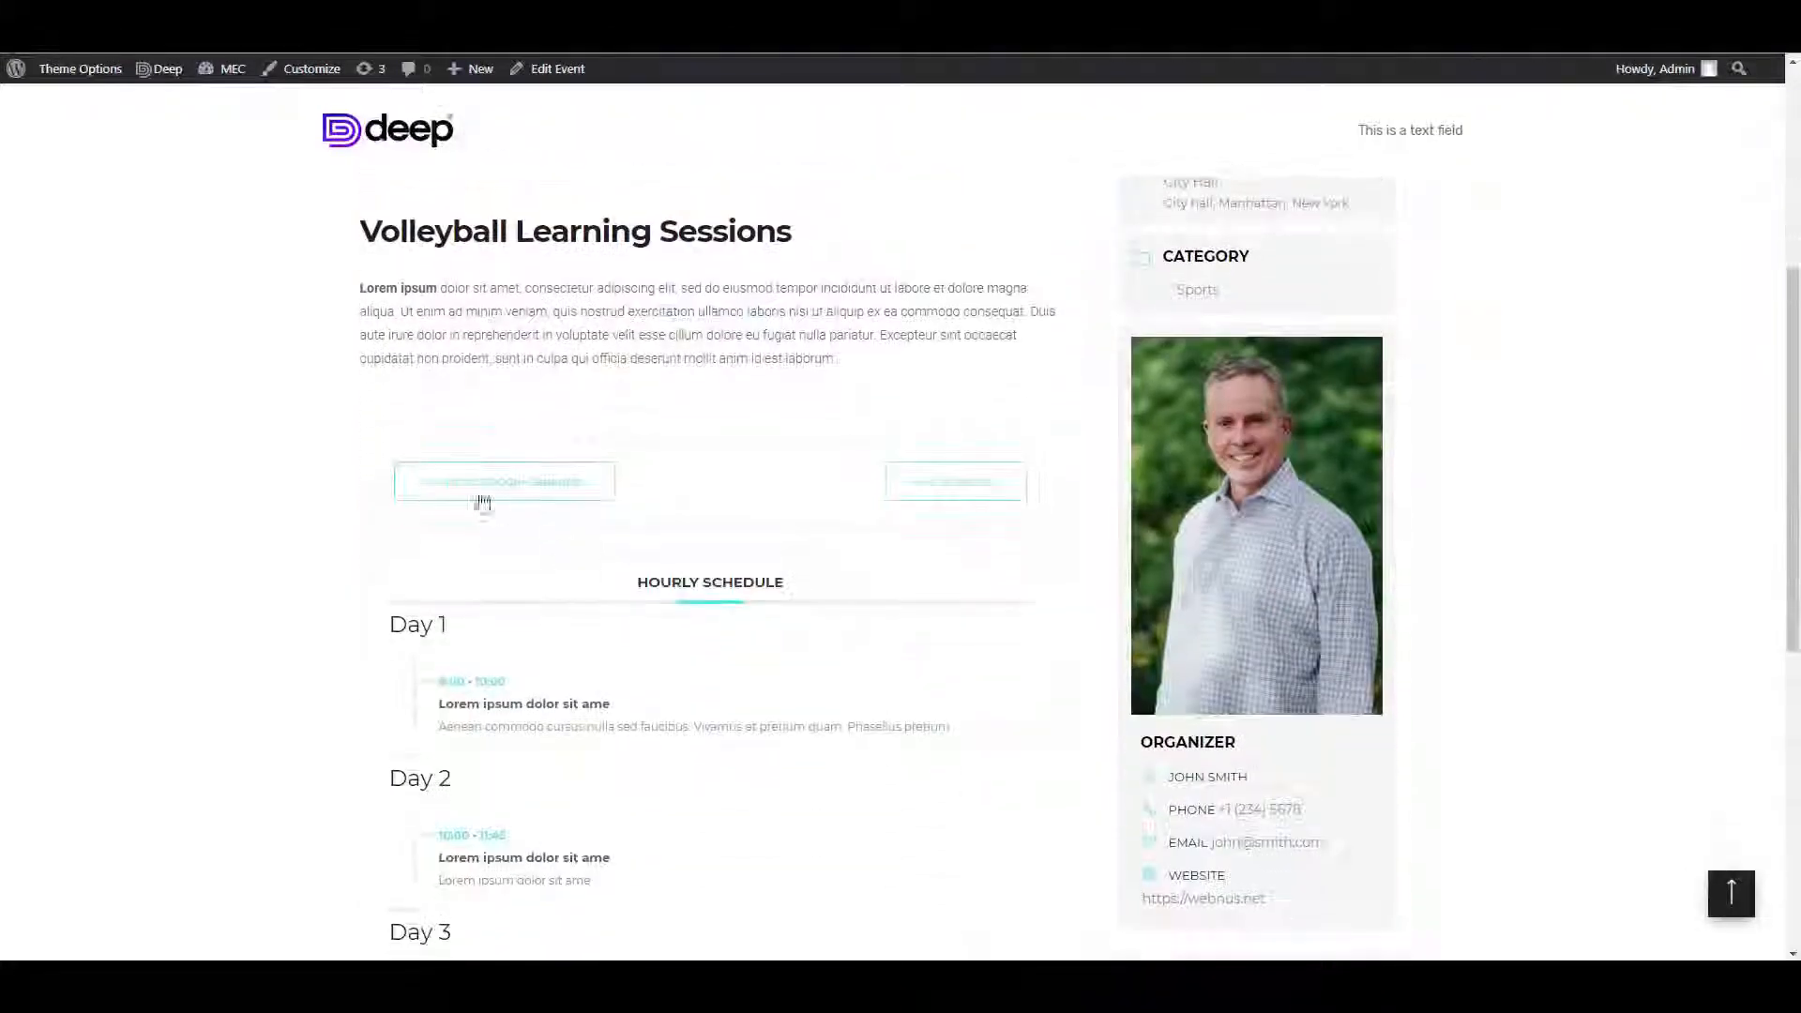
drag(354, 486, 1006, 512)
click(831, 498)
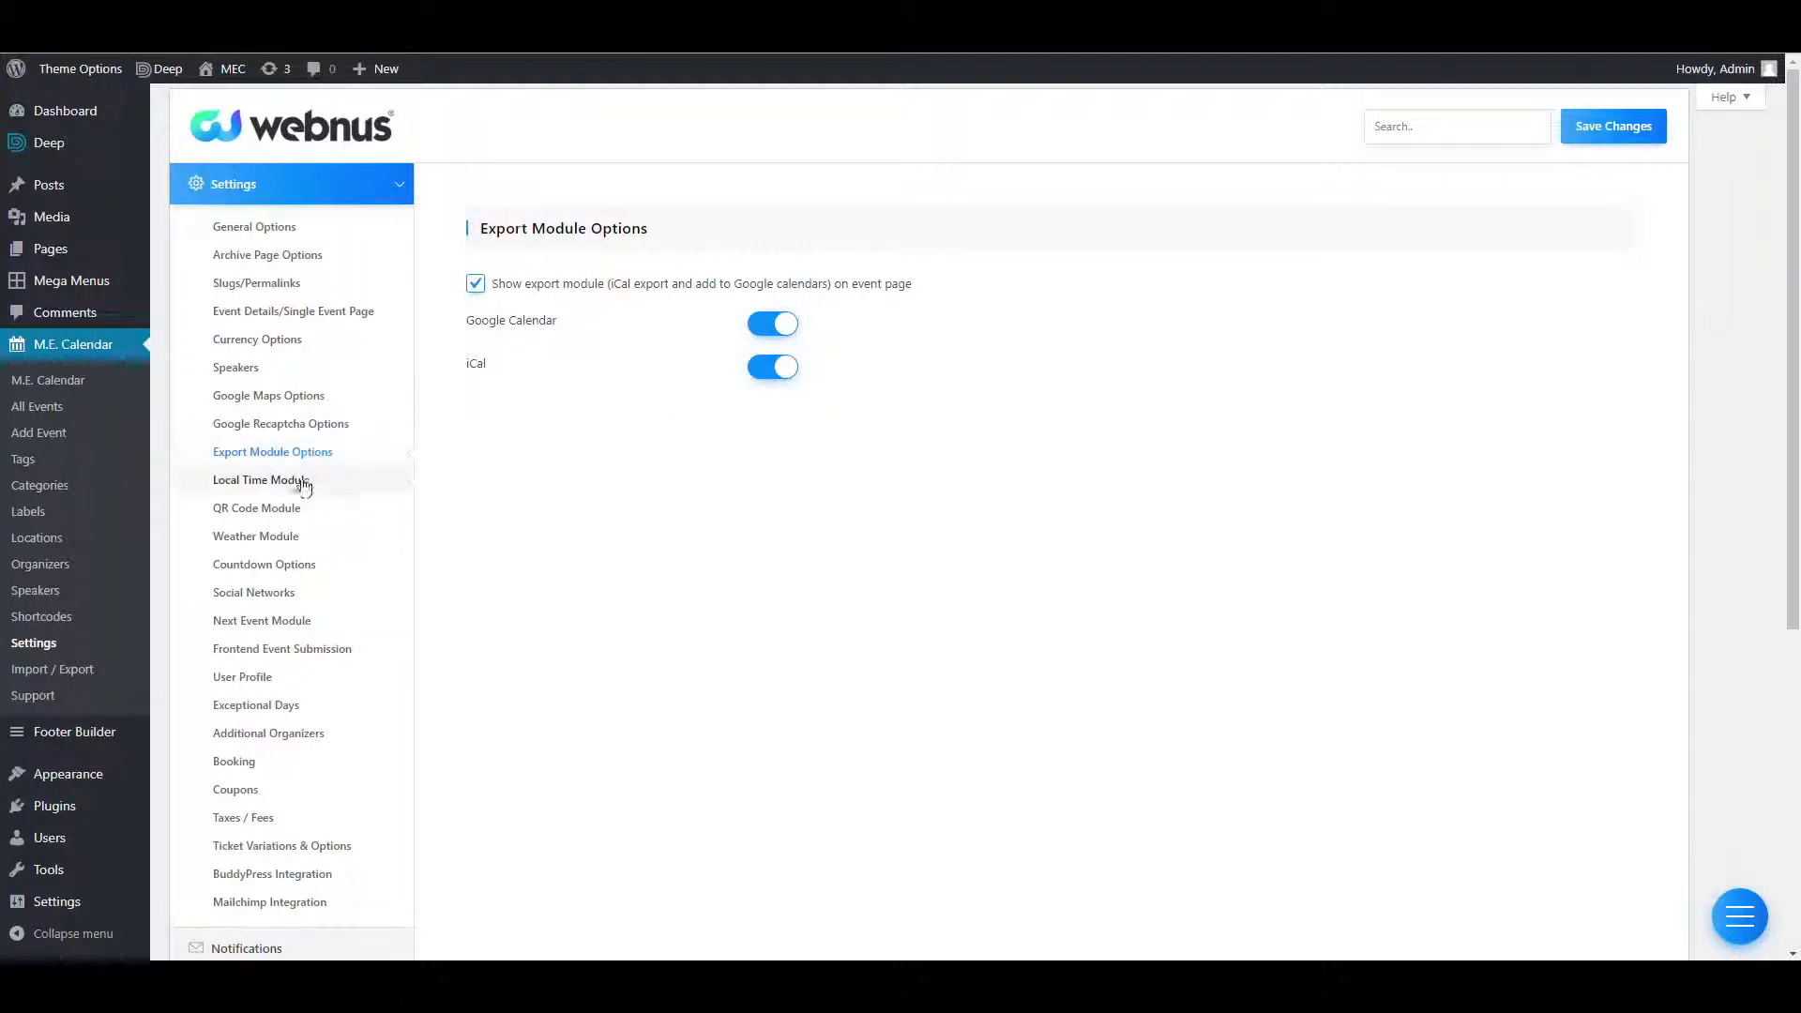
Review the Local Time Module, enable the QR code for event details and booking invoices, and save.
click(300, 493)
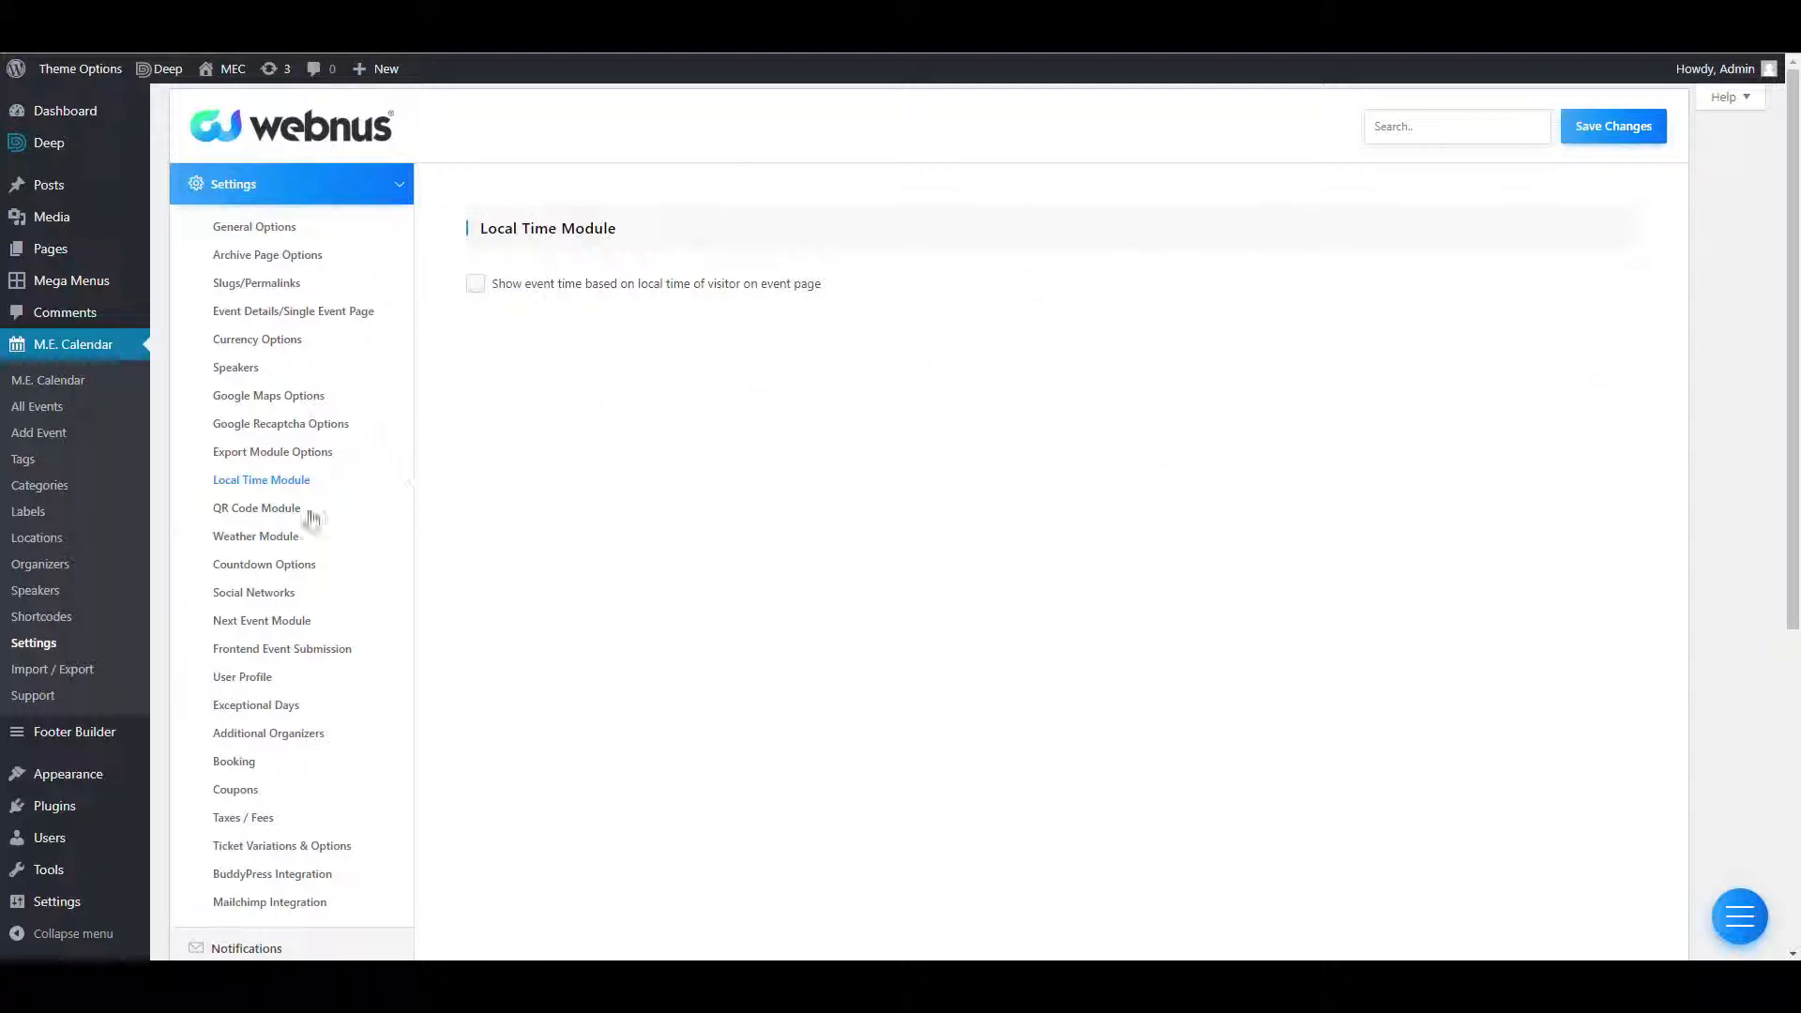
click(233, 511)
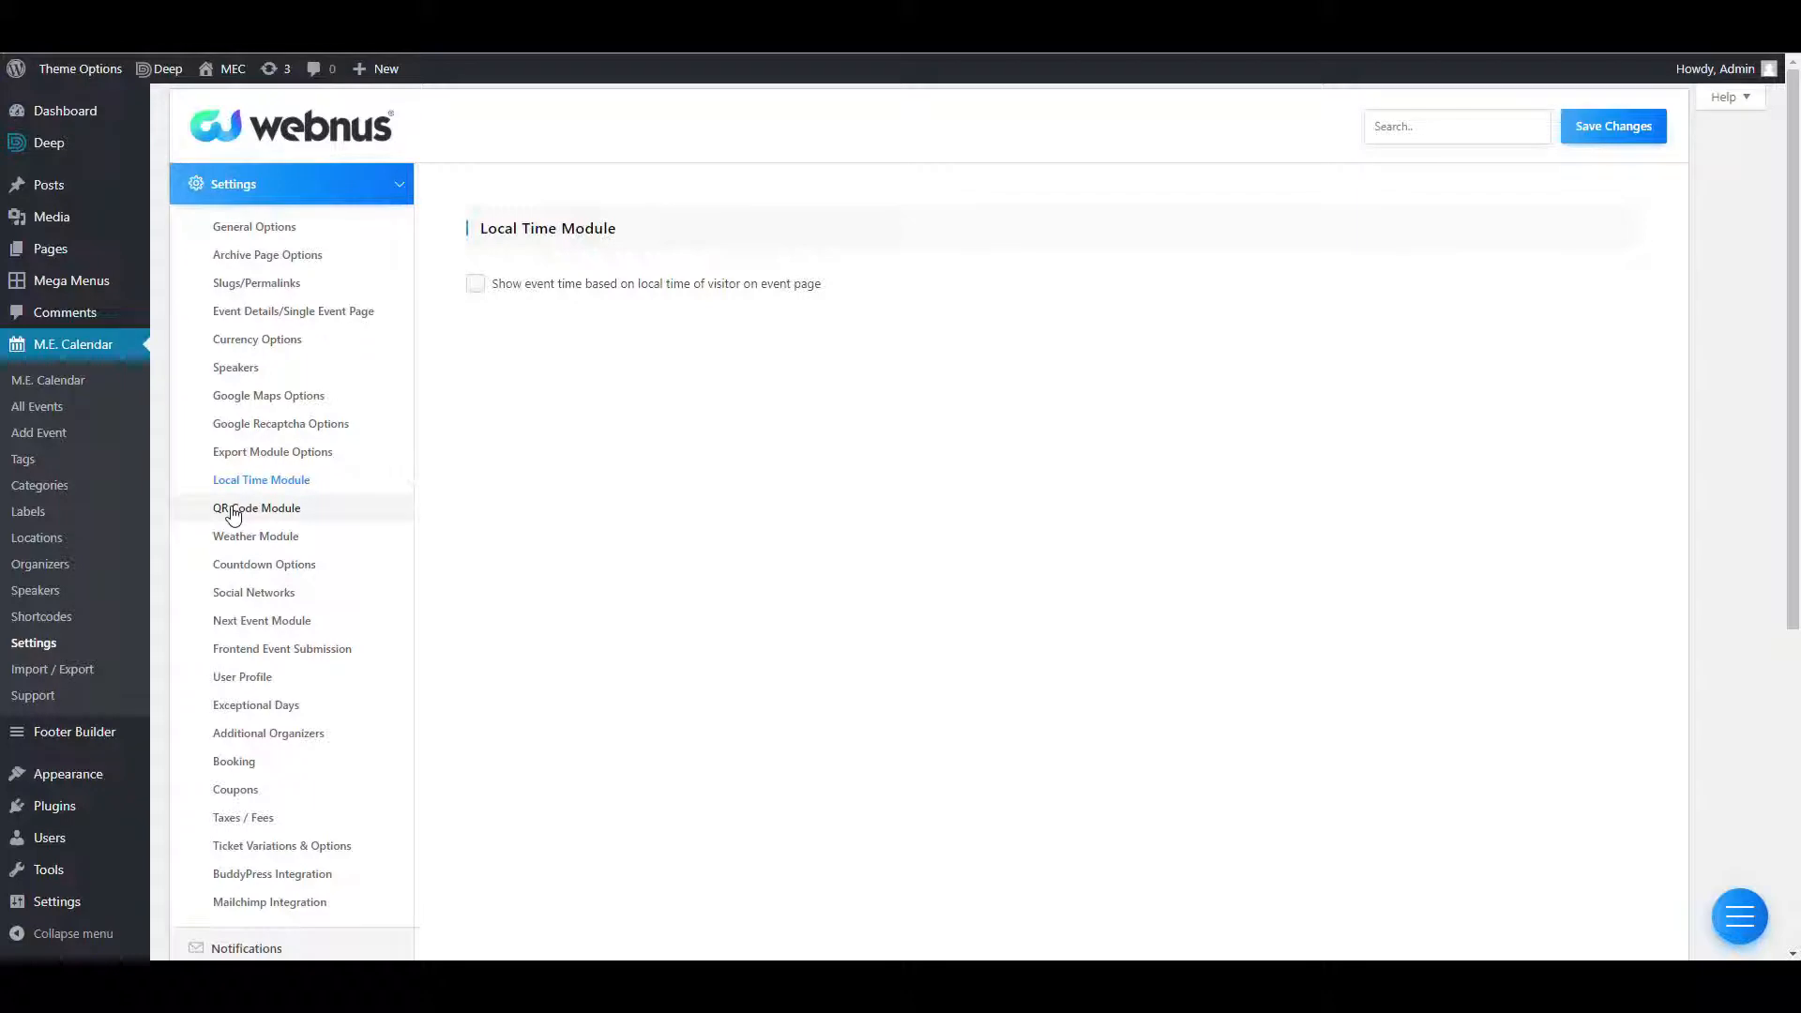
click(476, 285)
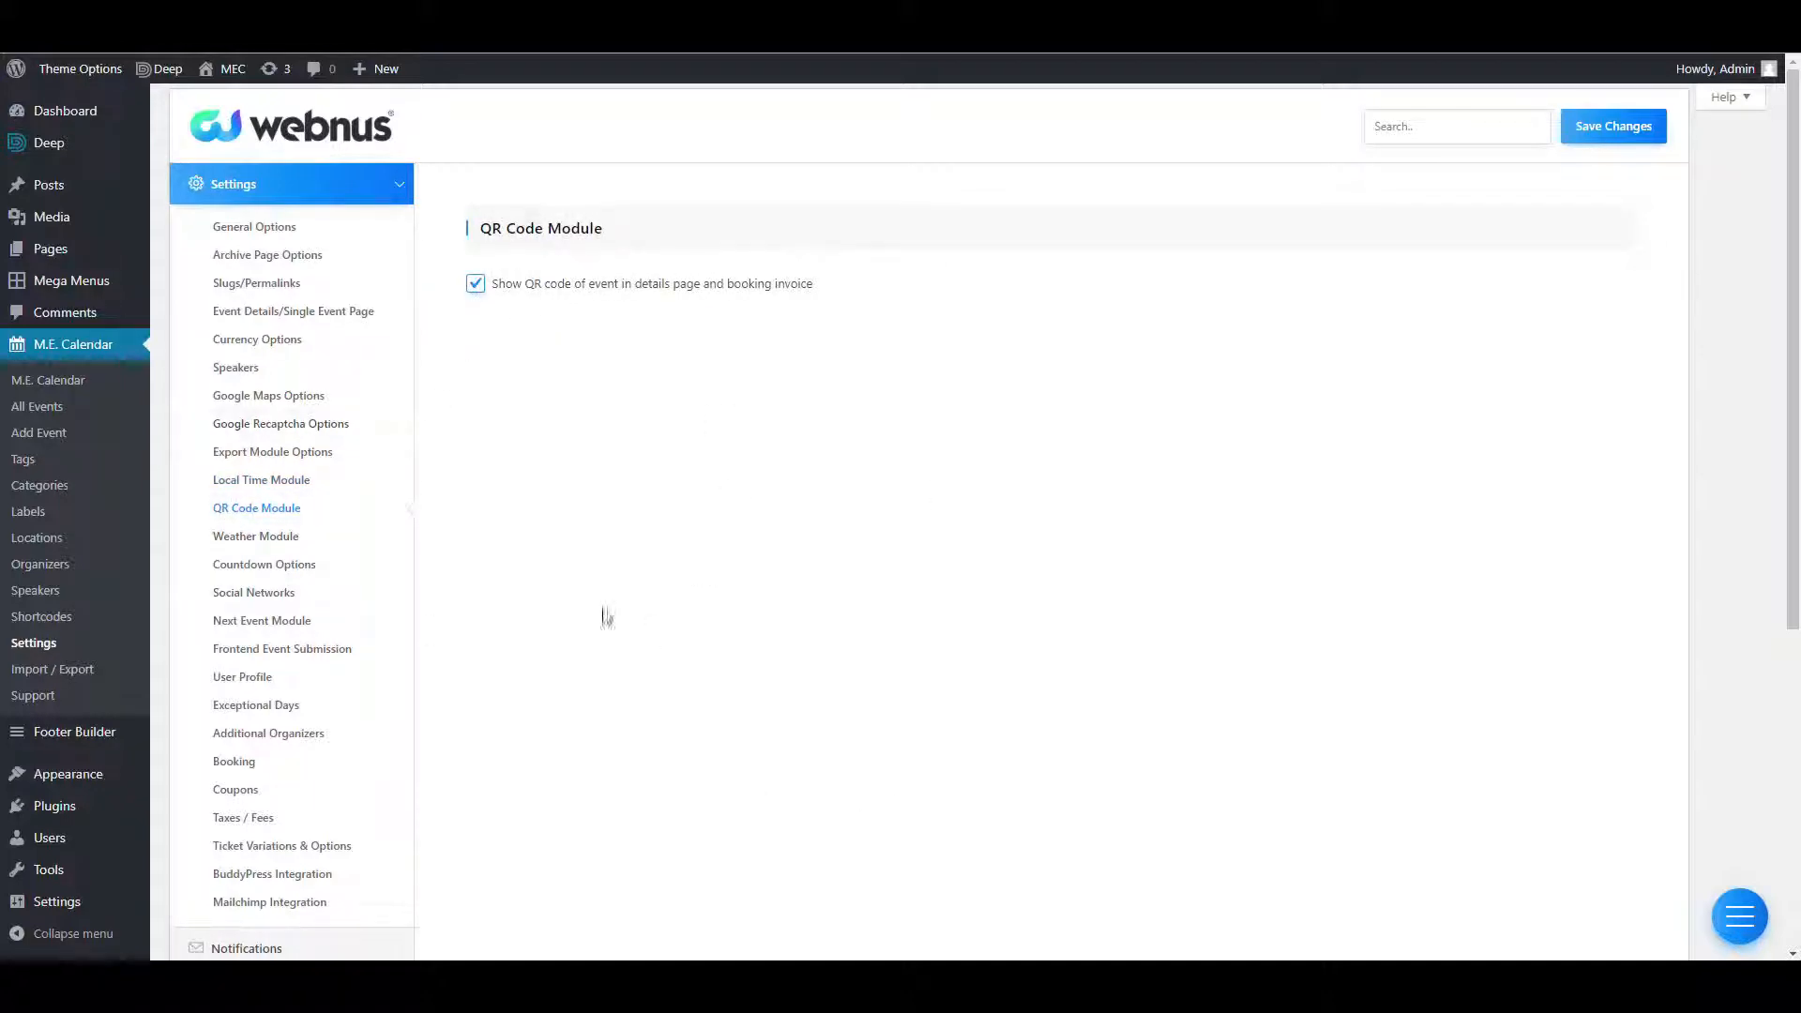
click(1606, 127)
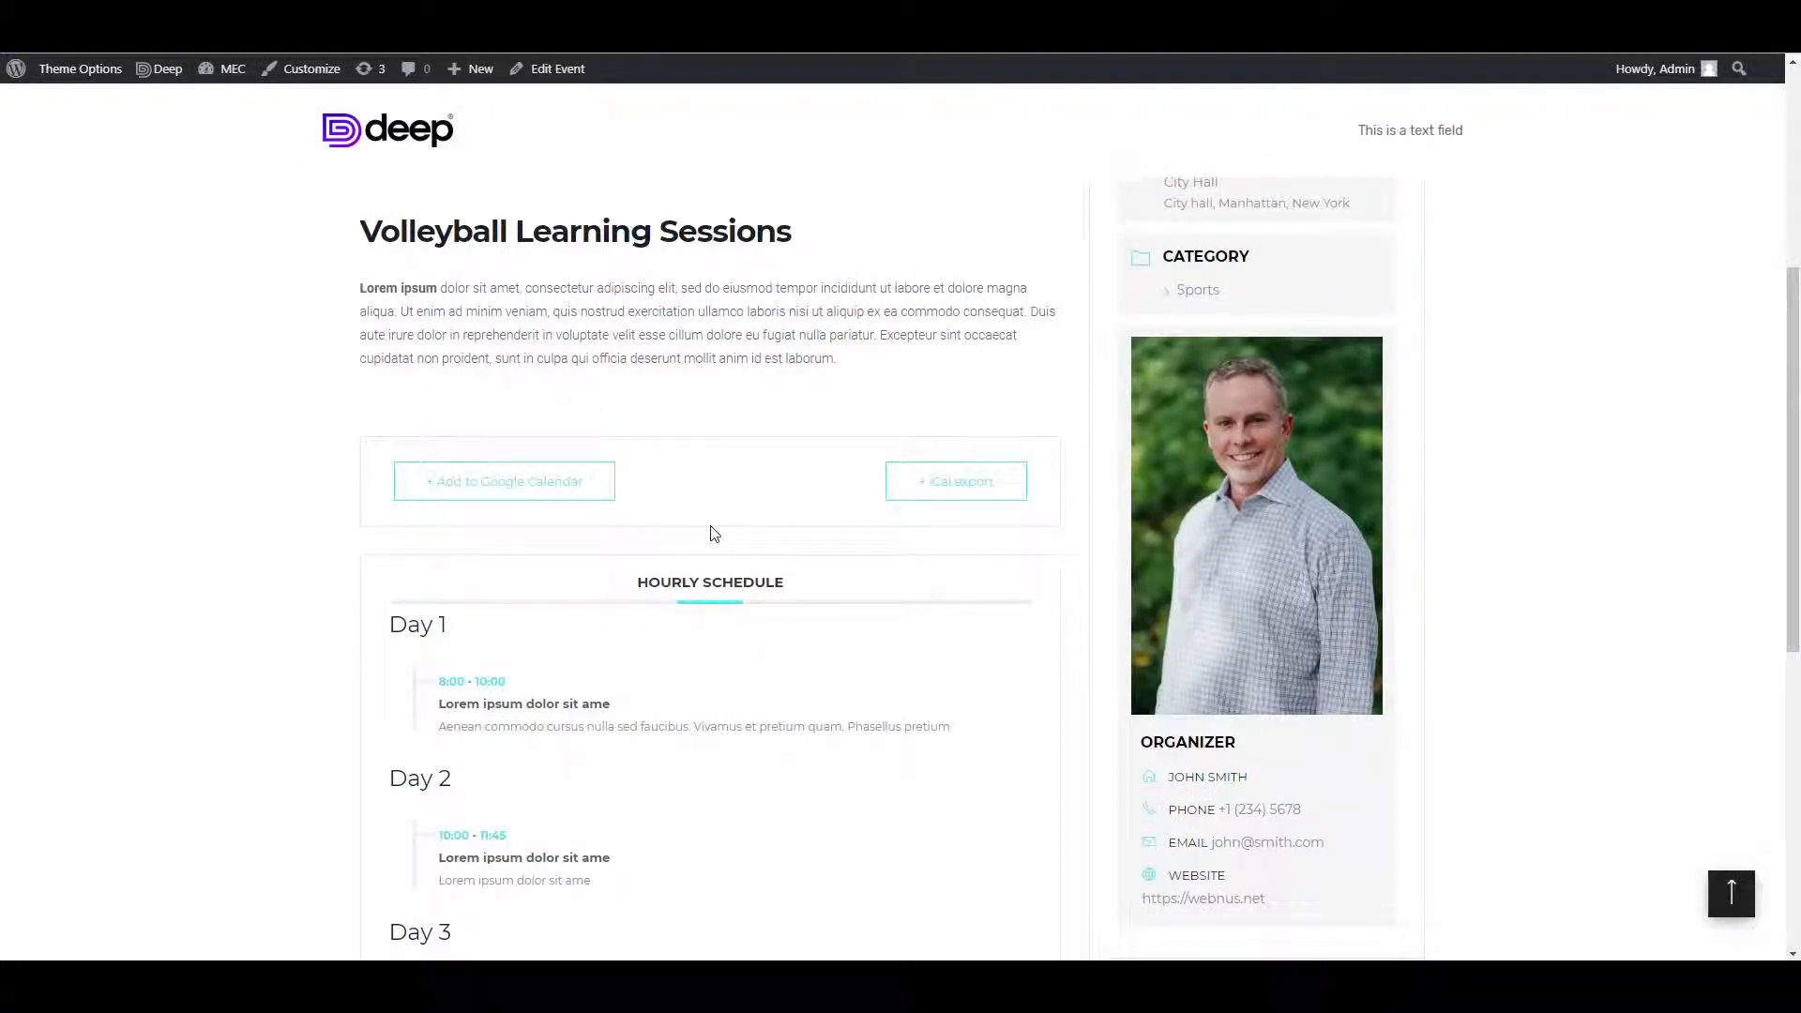
Reload the Volleyball Learning Sessions event page and check it for the QR code.
scroll(711, 535, up, 5)
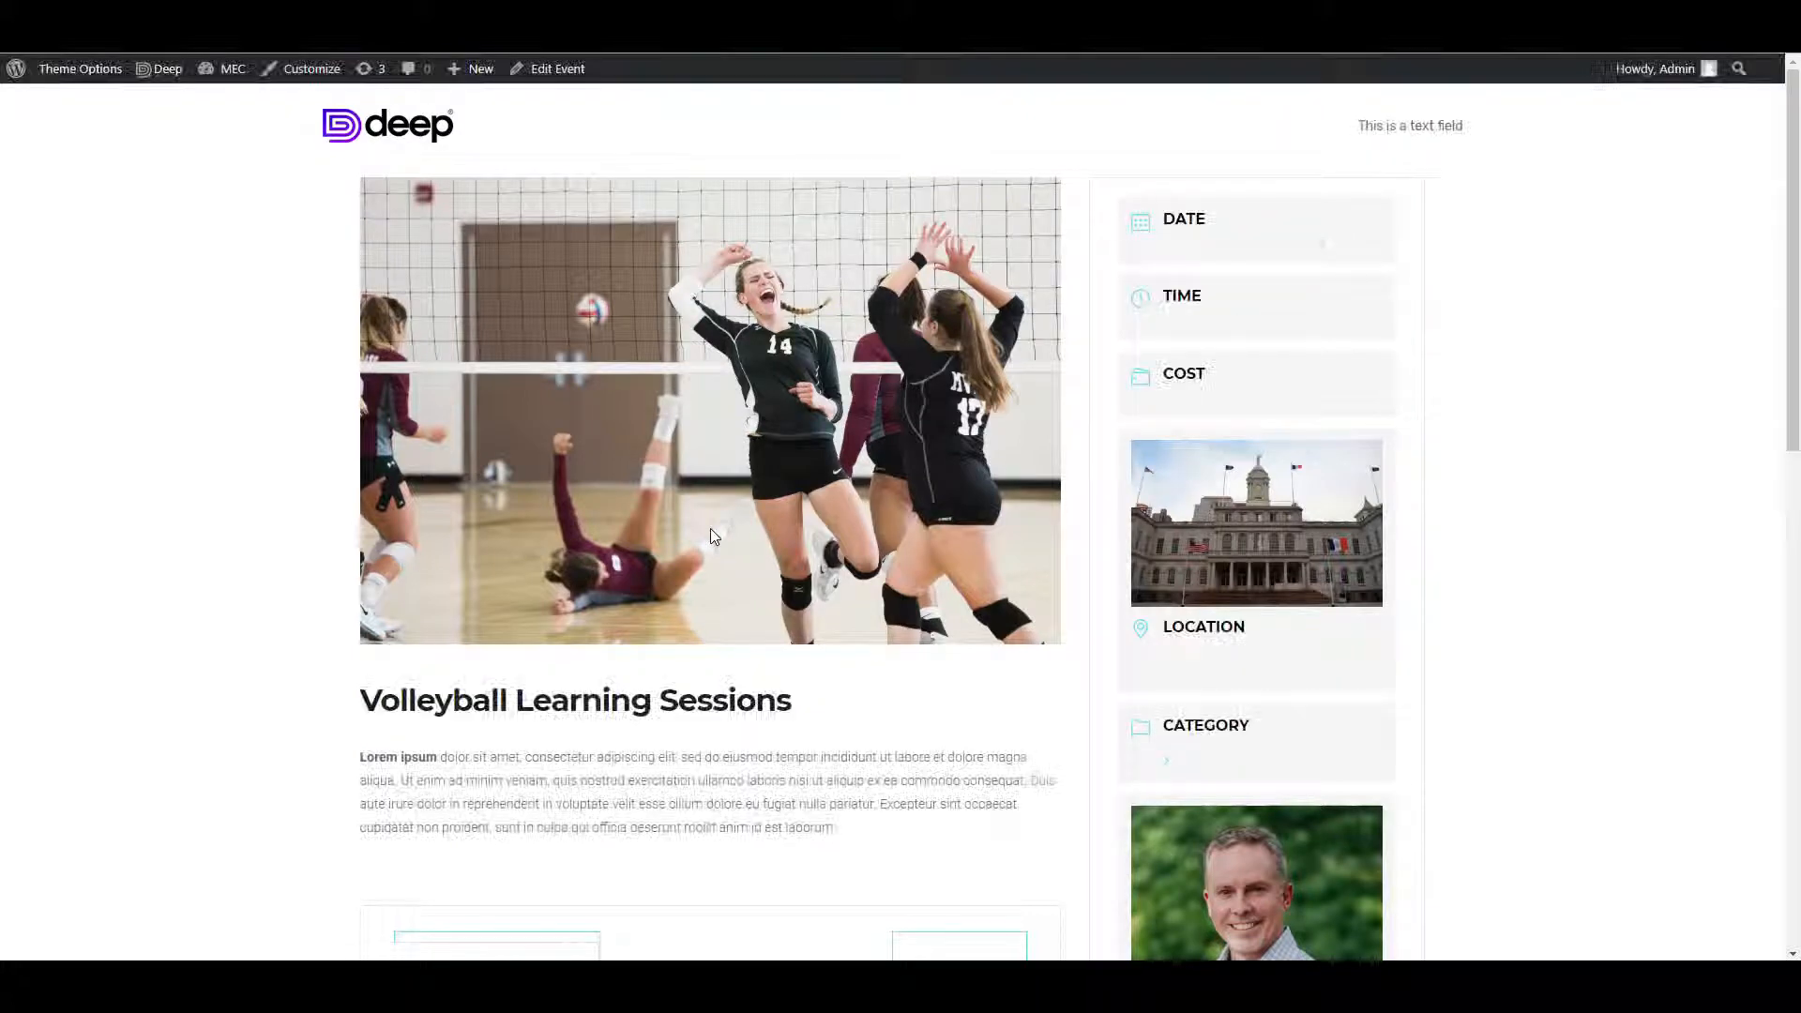
scroll(1066, 526, down, 10)
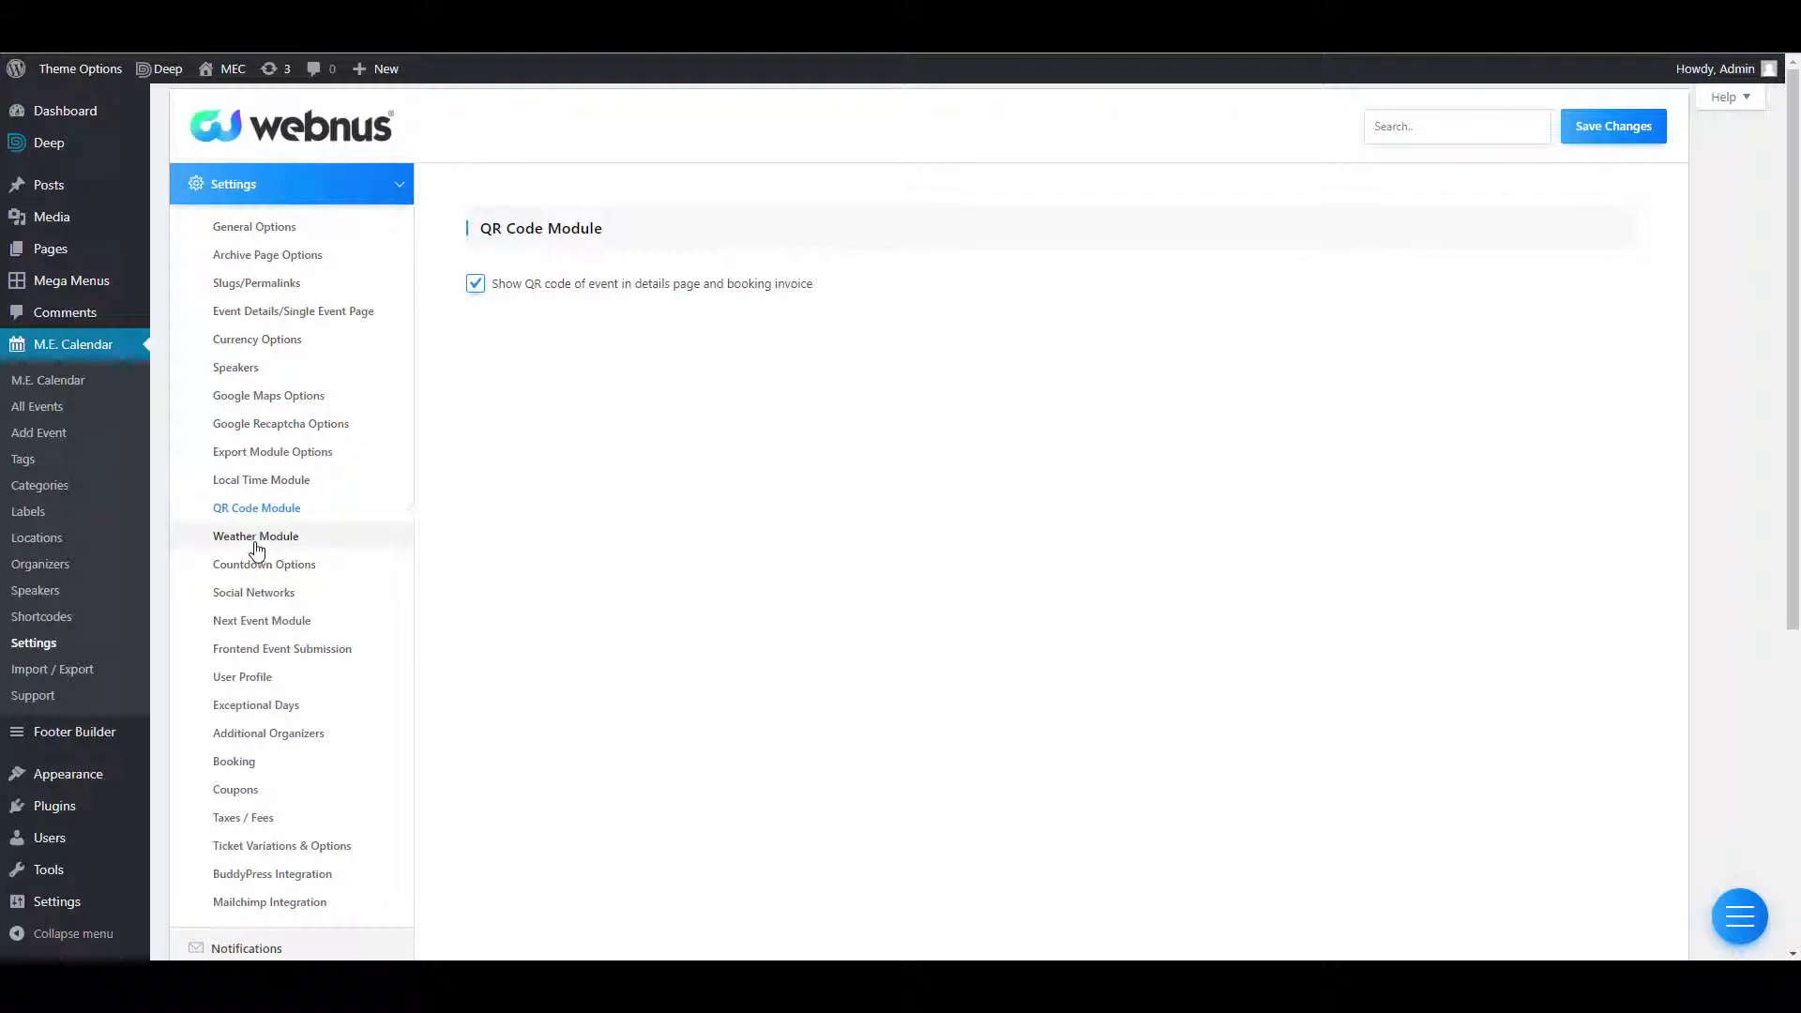
Try the Weather Module for the event page, inspect its API key registration link, and turn the module off again.
click(256, 544)
click(475, 283)
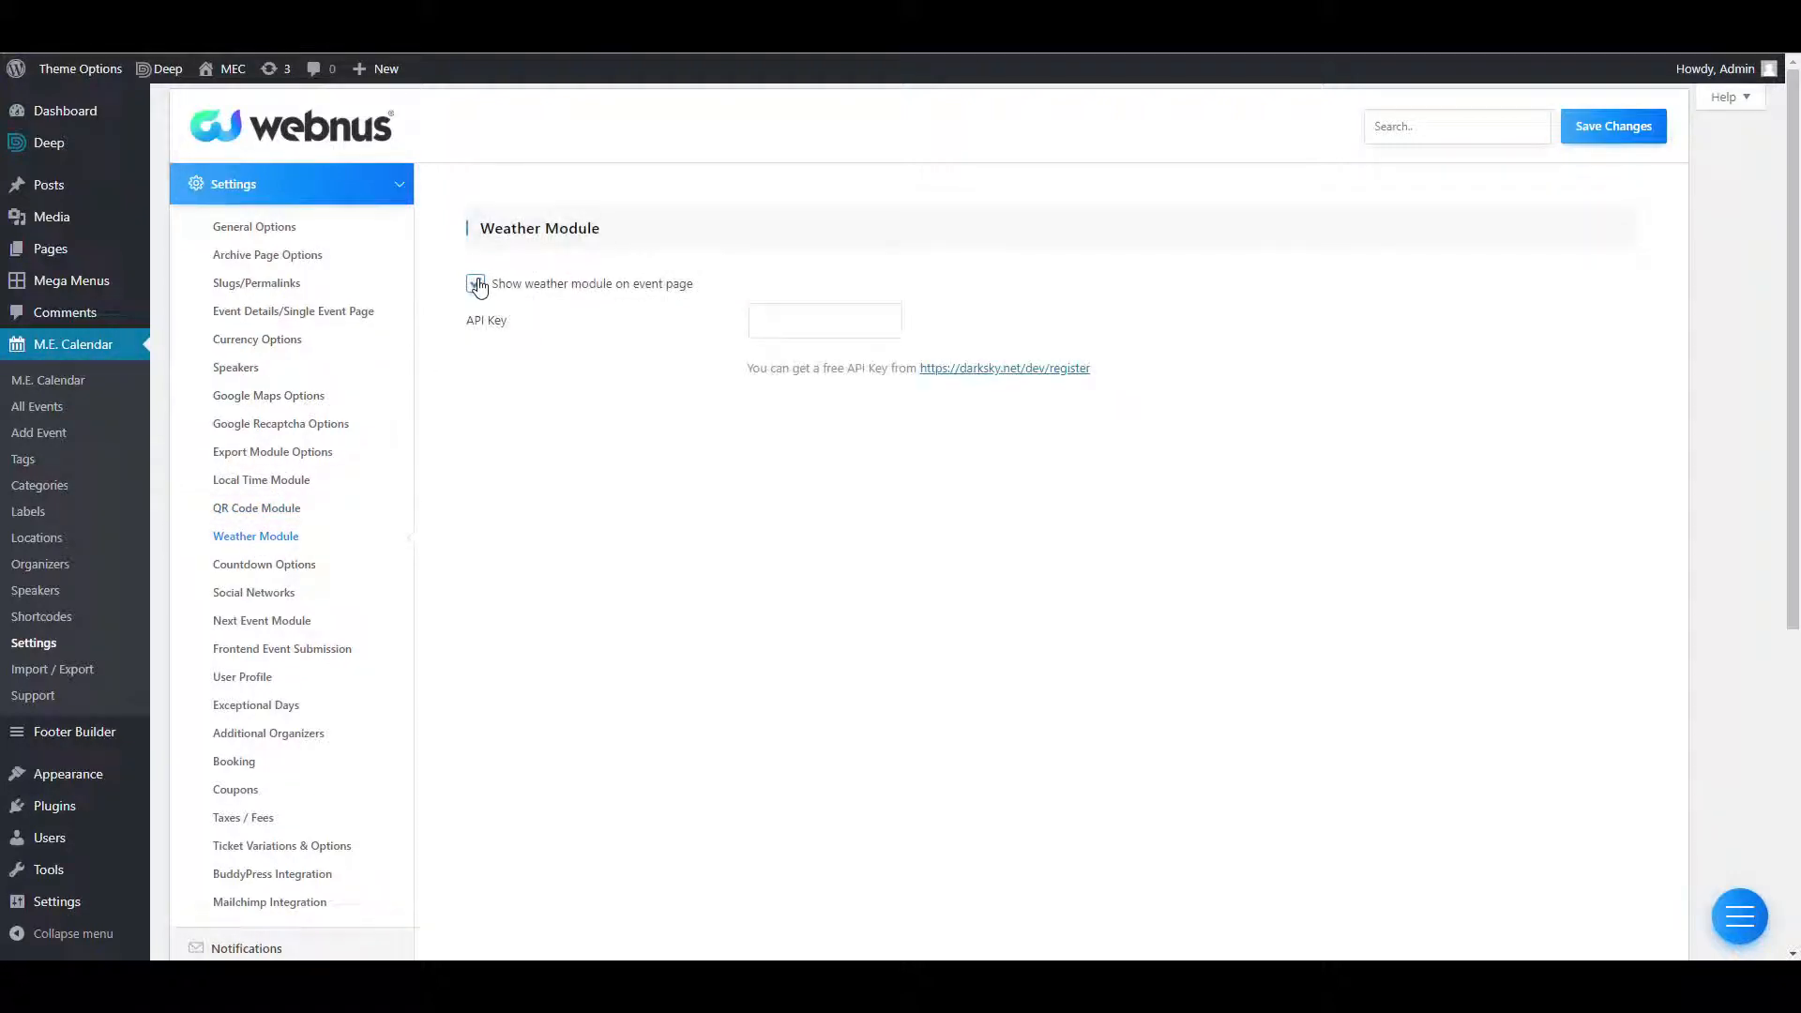
drag(517, 324, 464, 321)
drag(1103, 380, 918, 394)
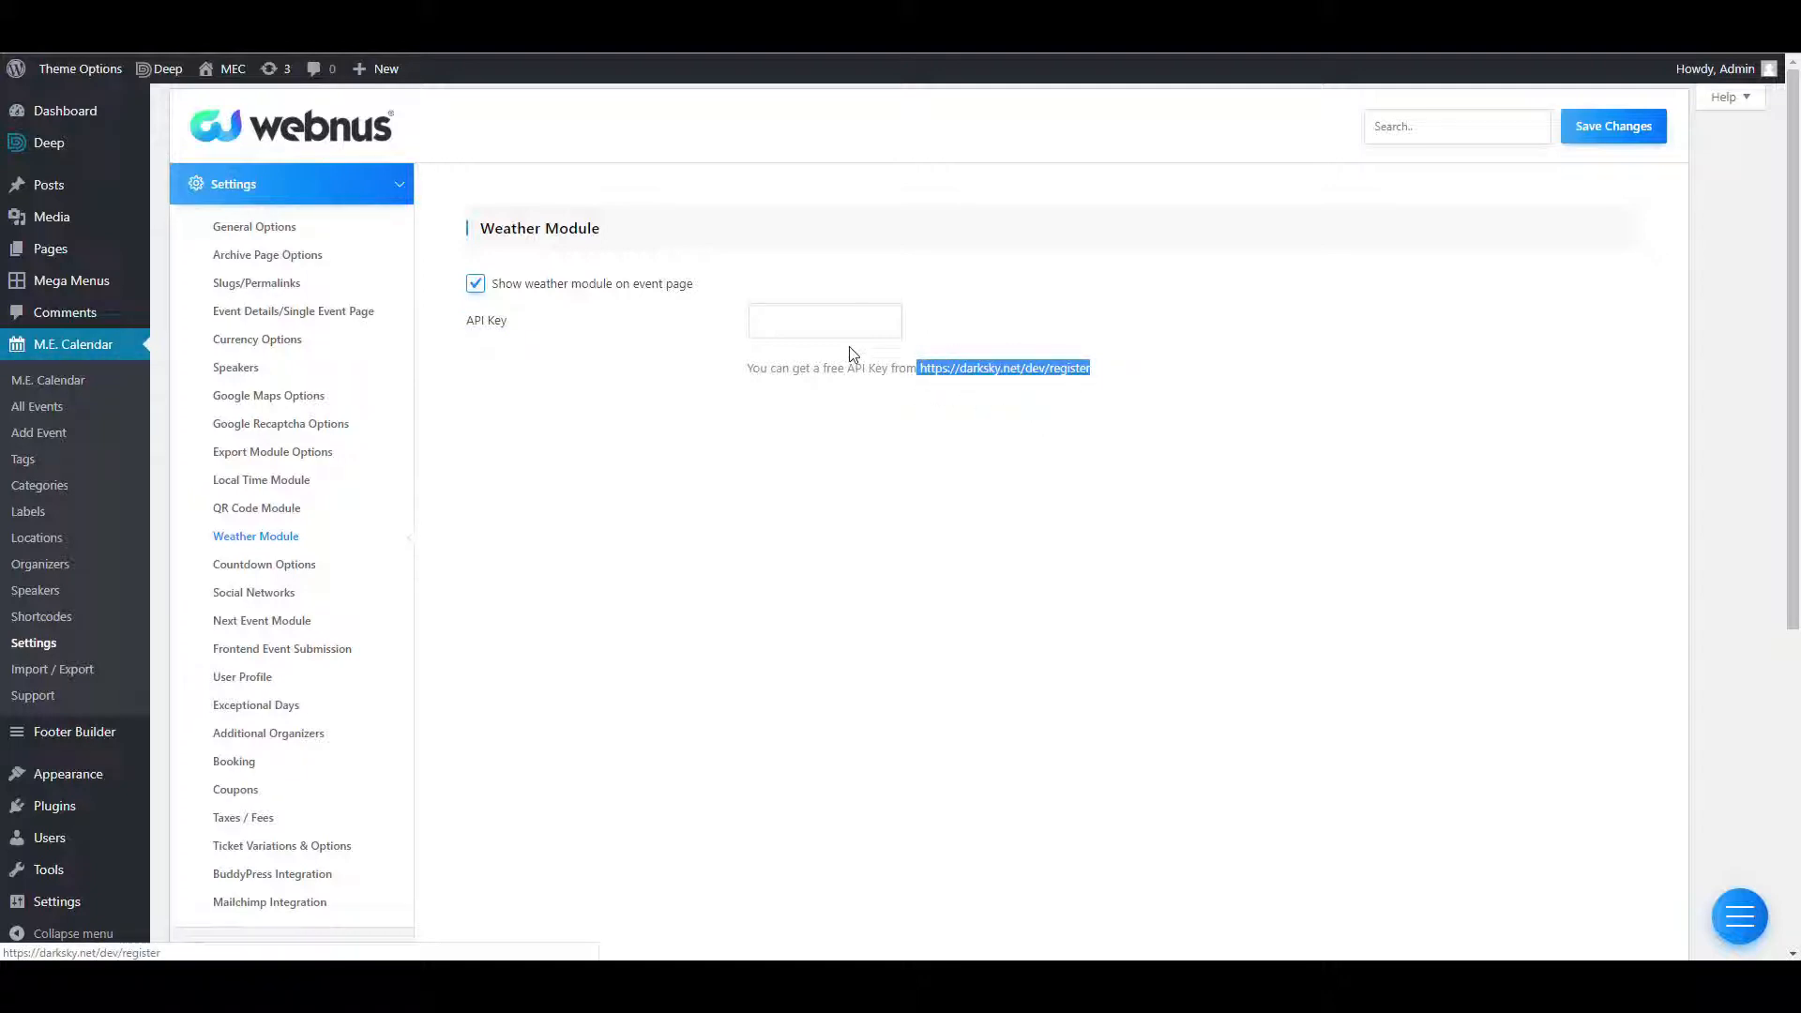
click(258, 53)
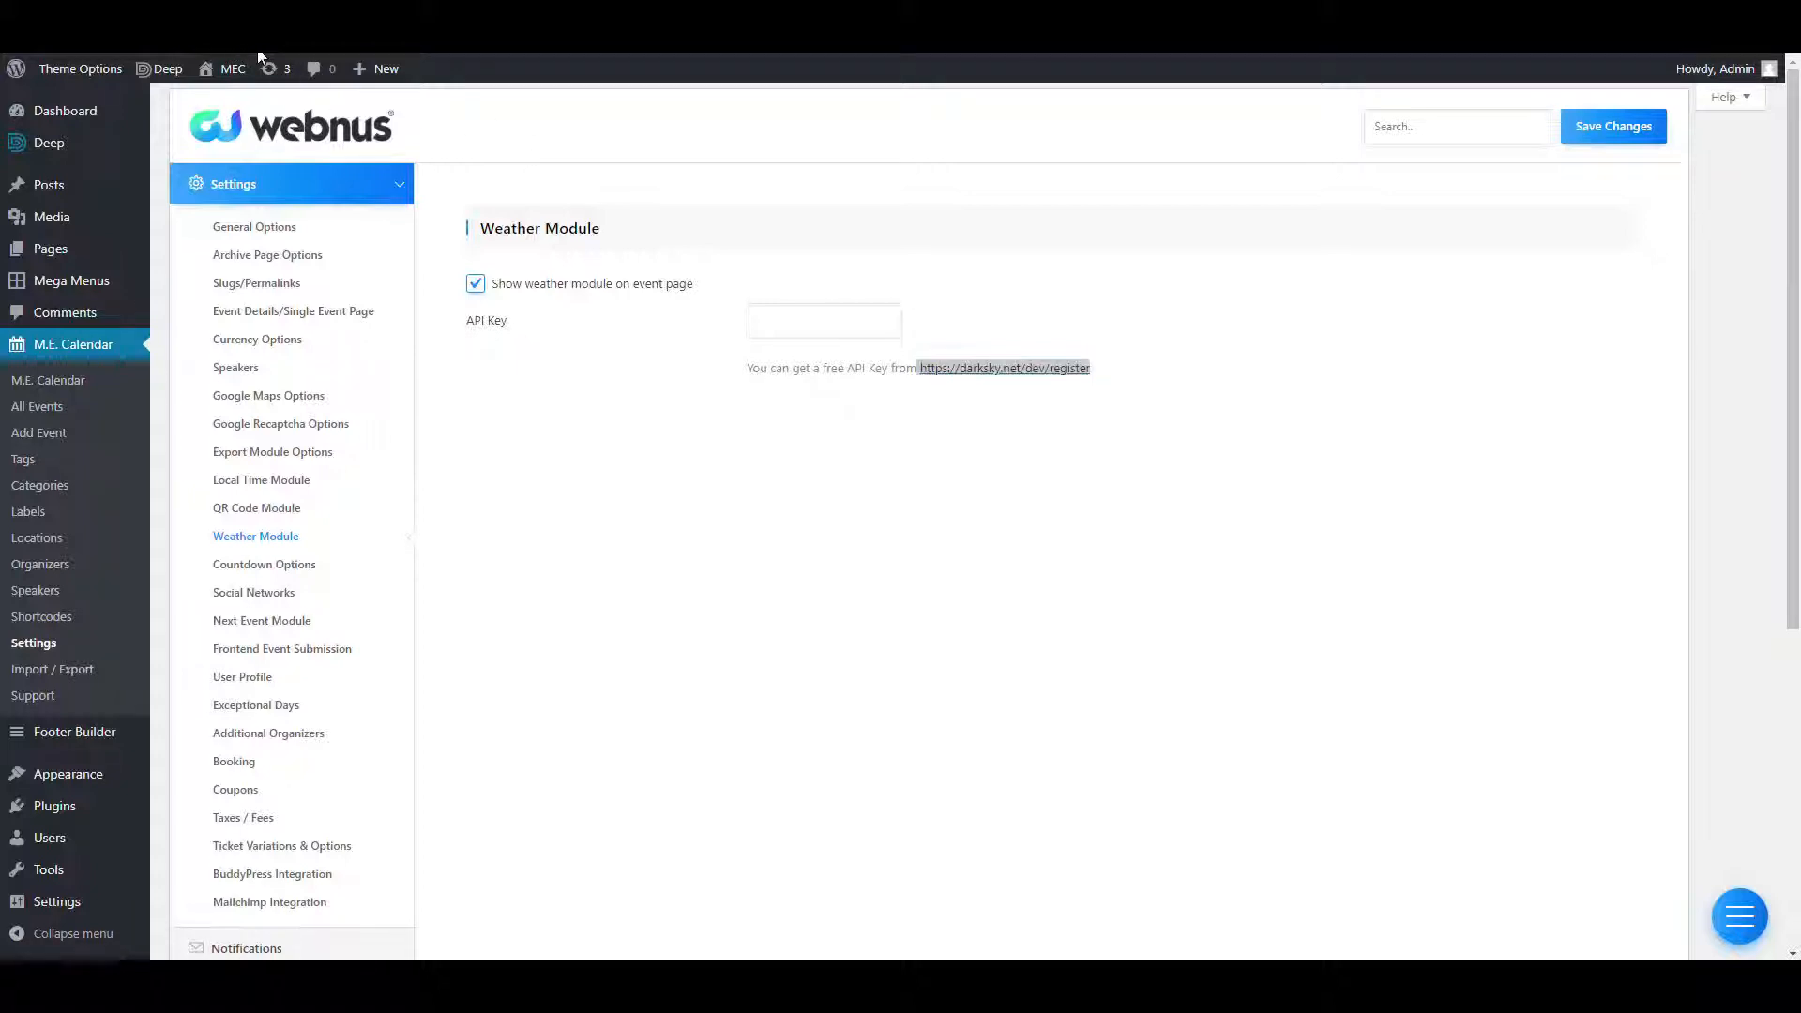
click(1600, 126)
click(476, 294)
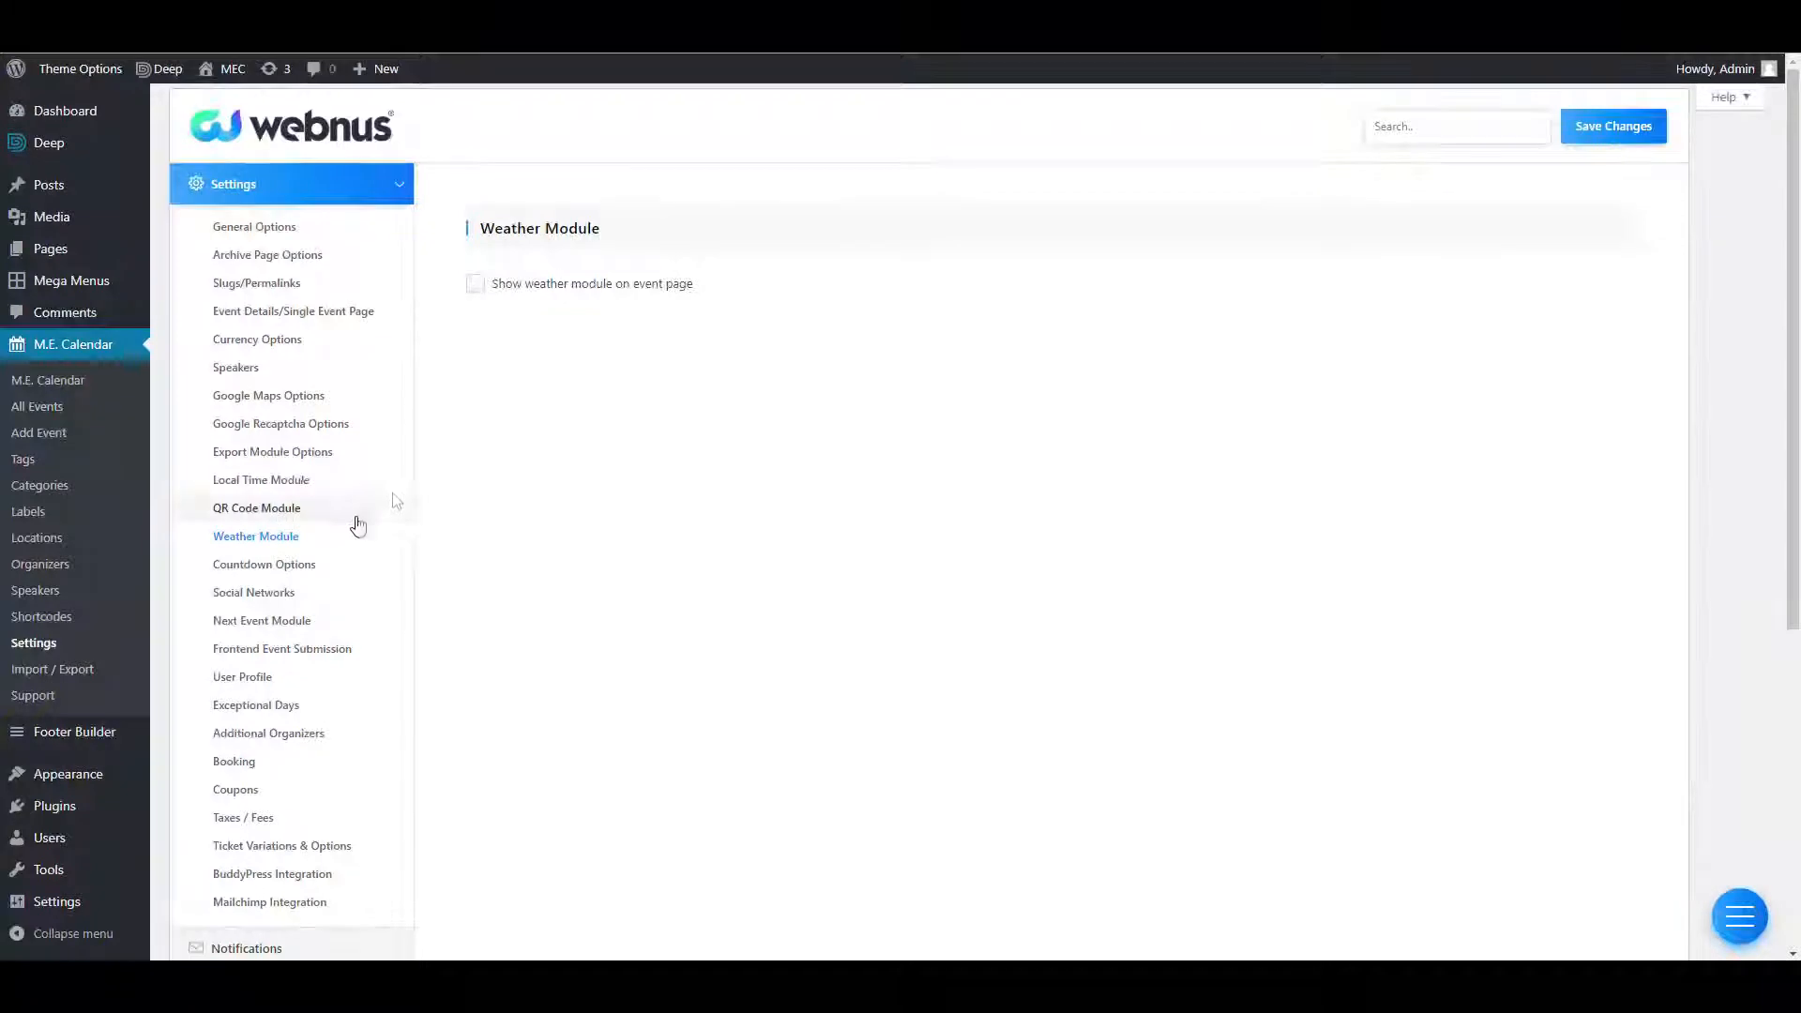
Open the Countdown Options and look over the event page without a countdown.
scroll(338, 512, down, 2)
click(246, 398)
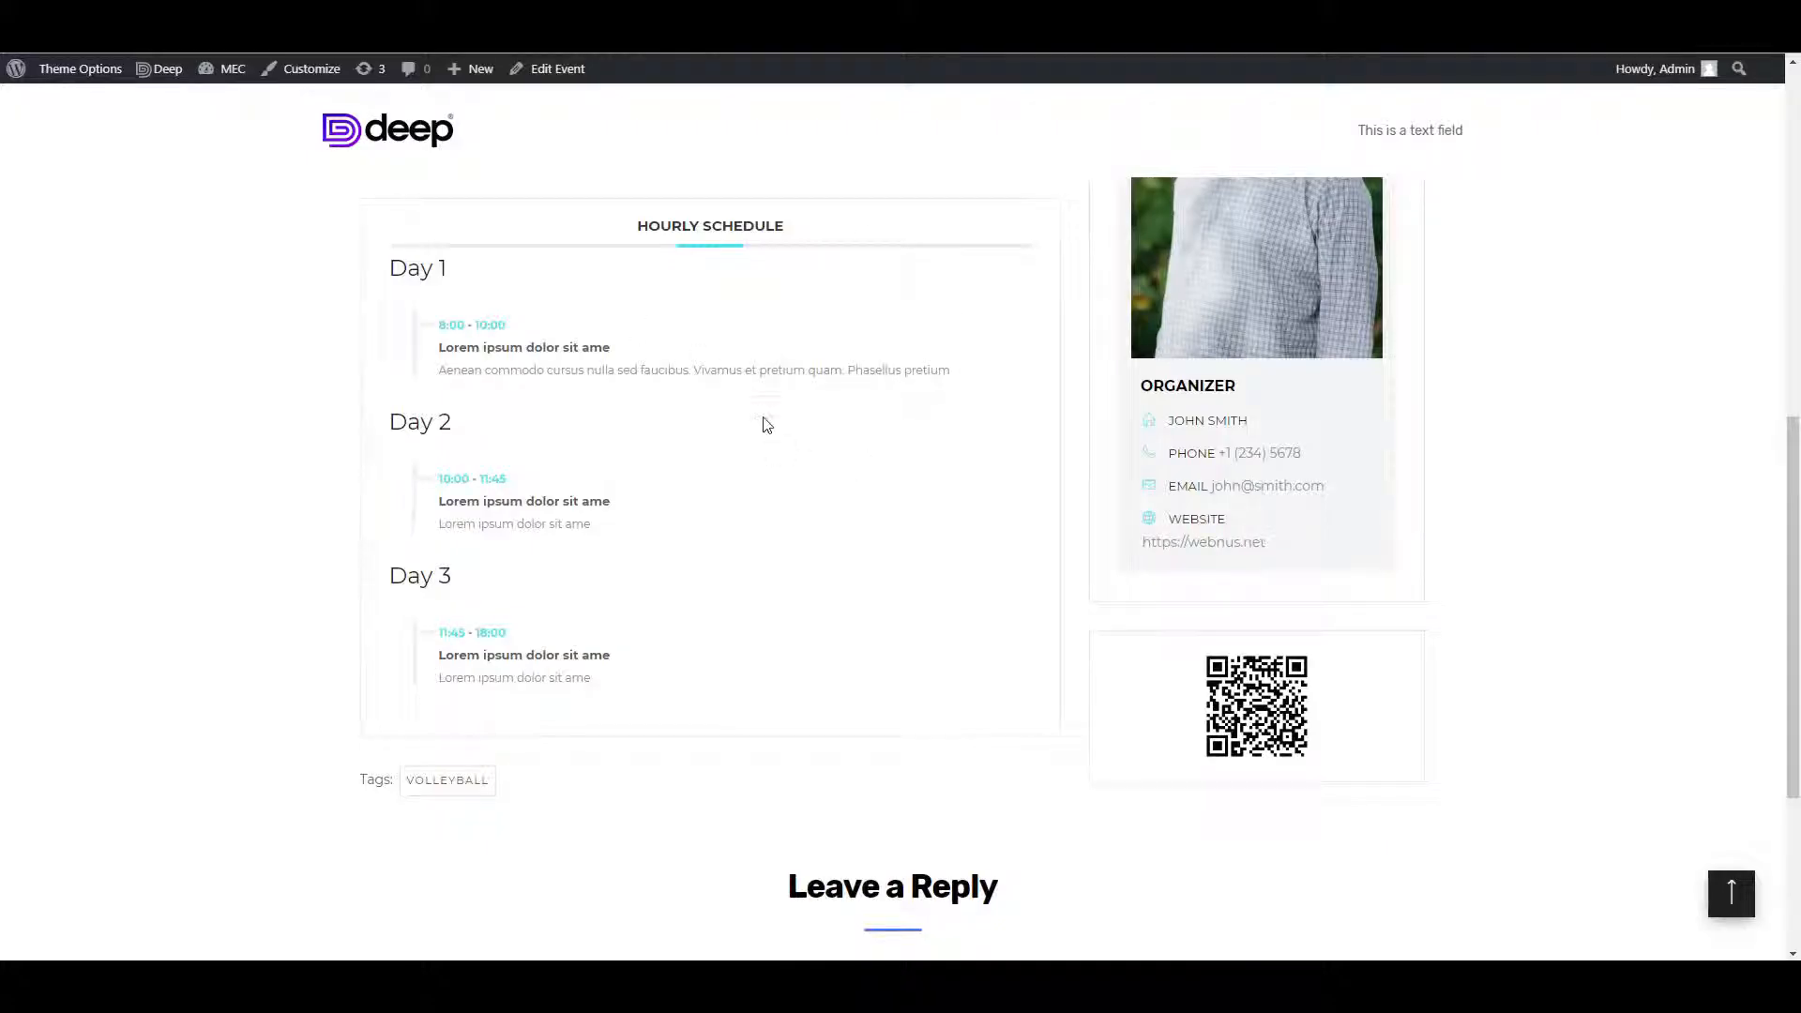
scroll(766, 424, up, 8)
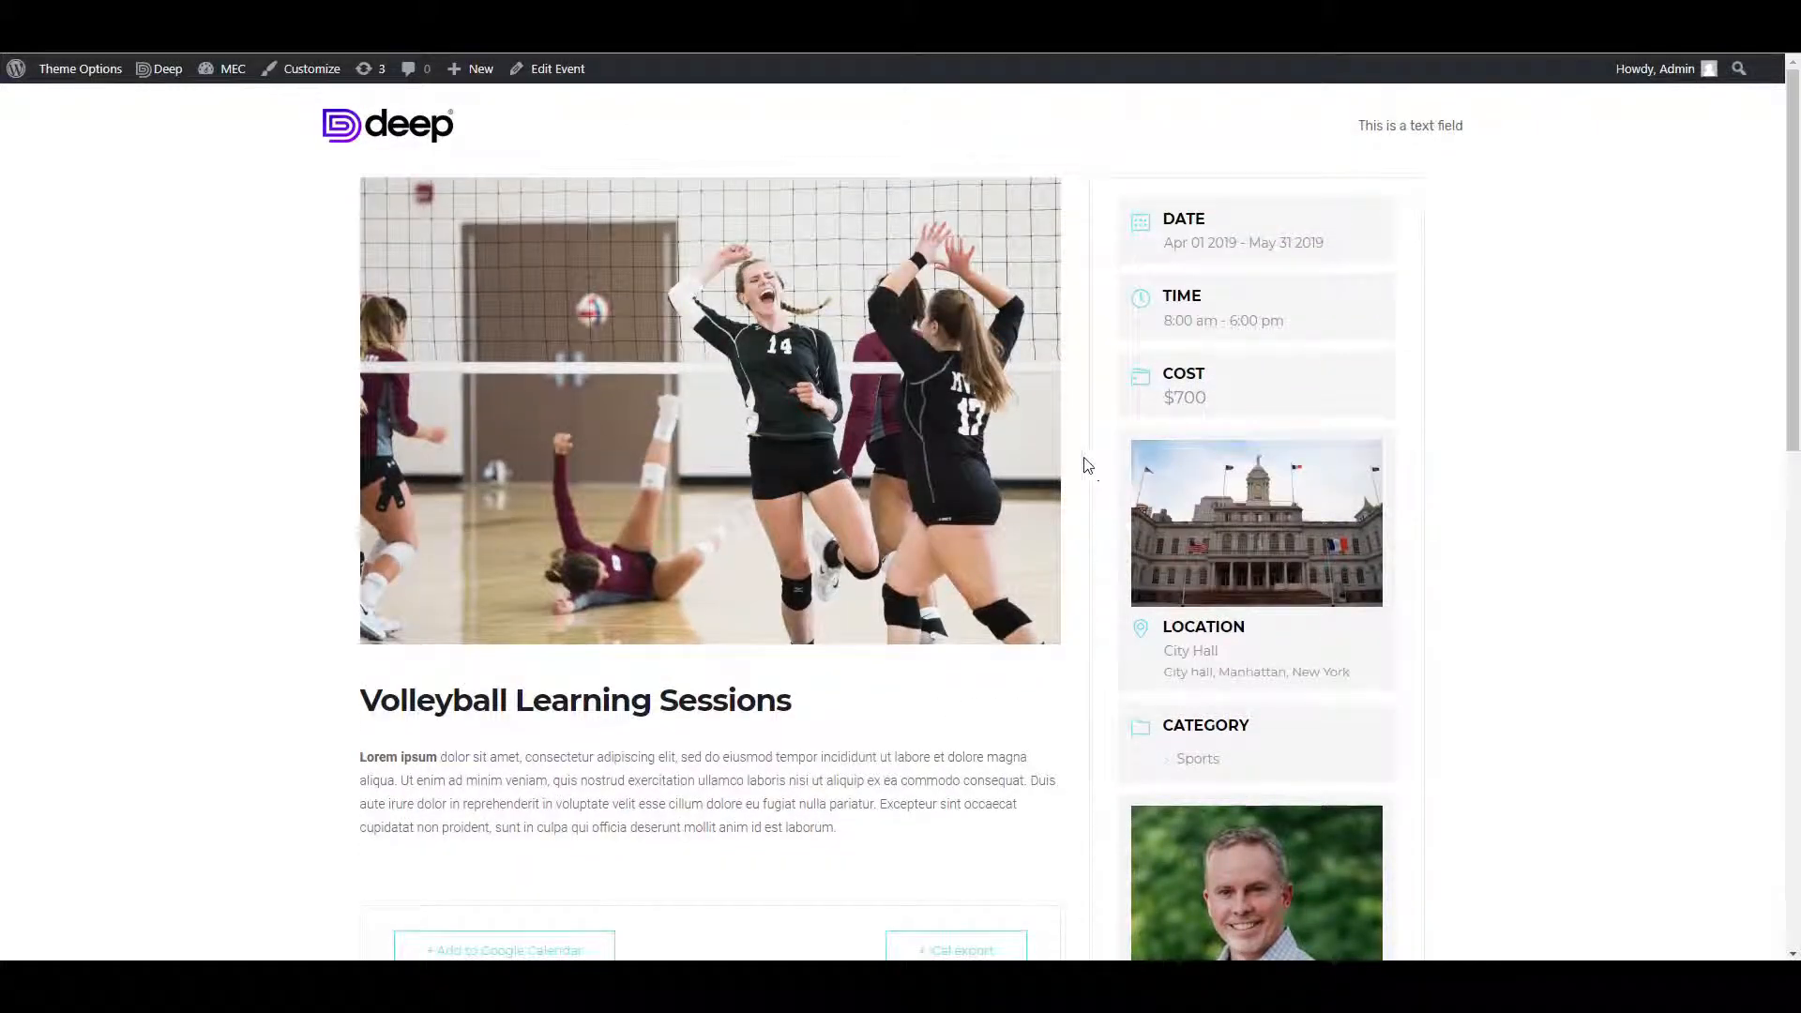
scroll(796, 394, down, 5)
scroll(678, 464, up, 5)
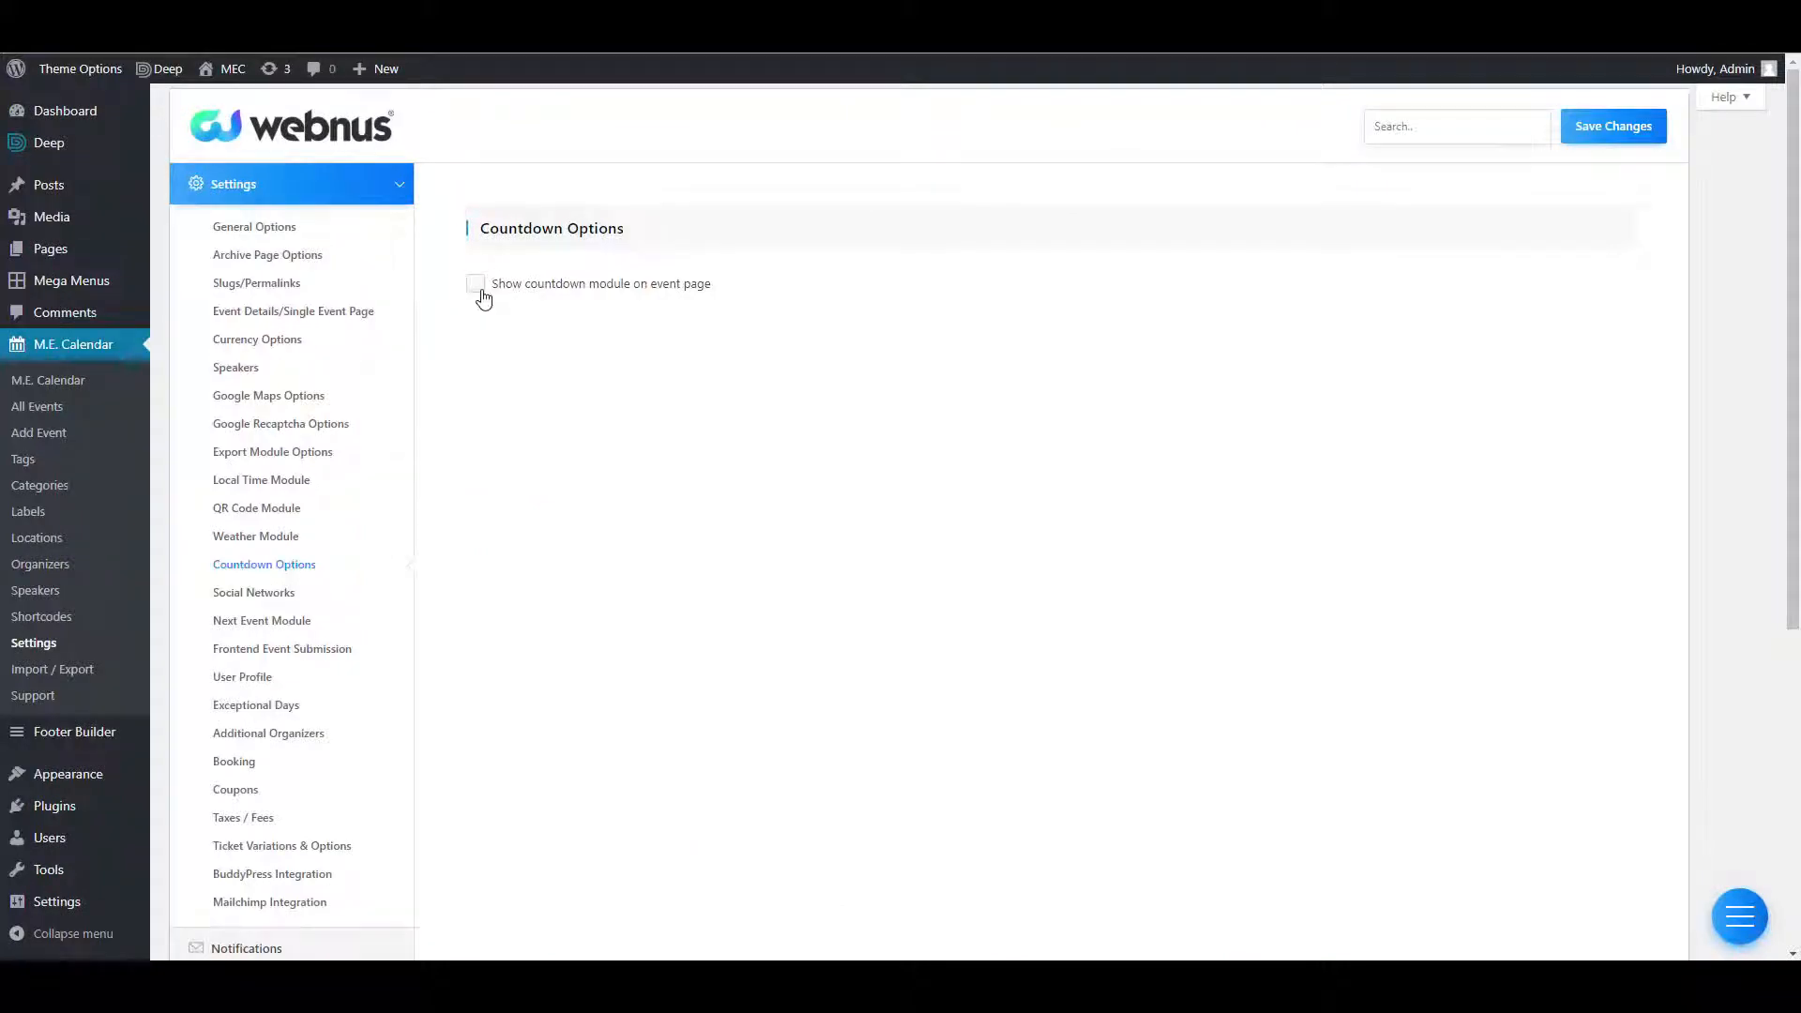
Show the countdown module on the event page in Plain Style and save the settings.
click(478, 287)
click(838, 329)
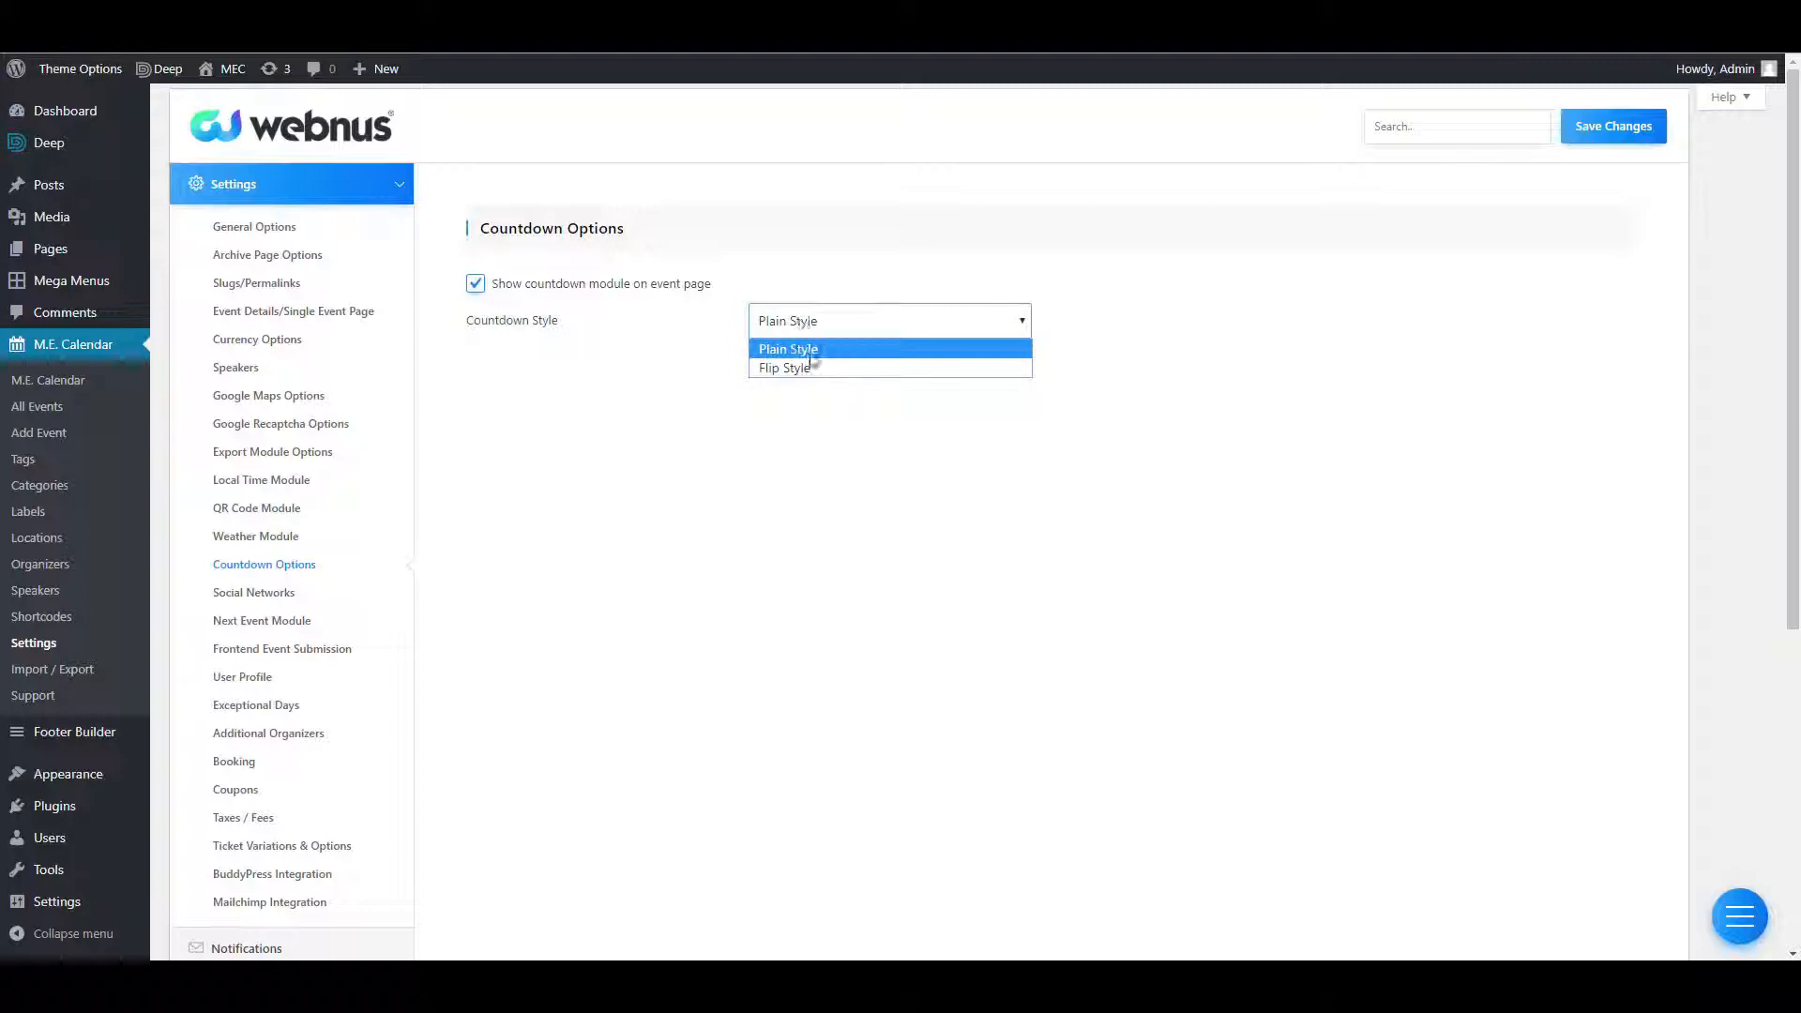
click(809, 350)
click(1585, 138)
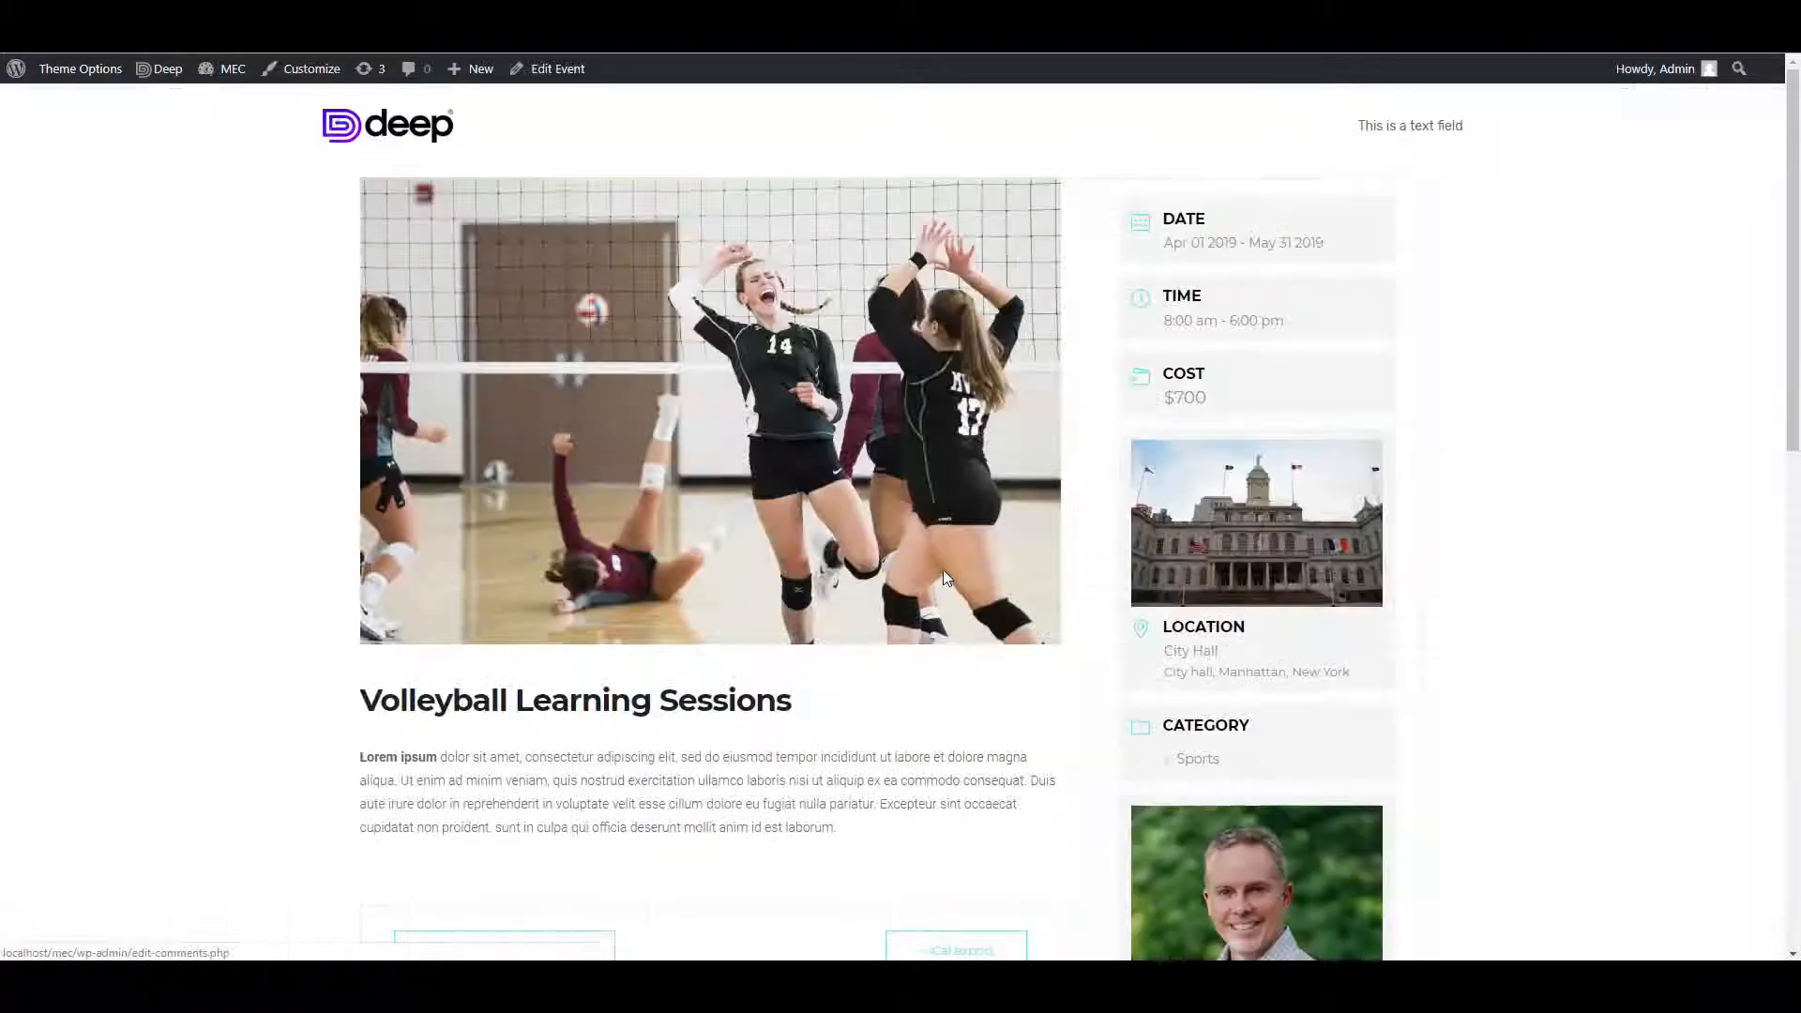
Check the plain countdown on the event page, change the countdown style to Flip Style, and save the settings.
scroll(943, 569, down, 3)
scroll(942, 569, down, 4)
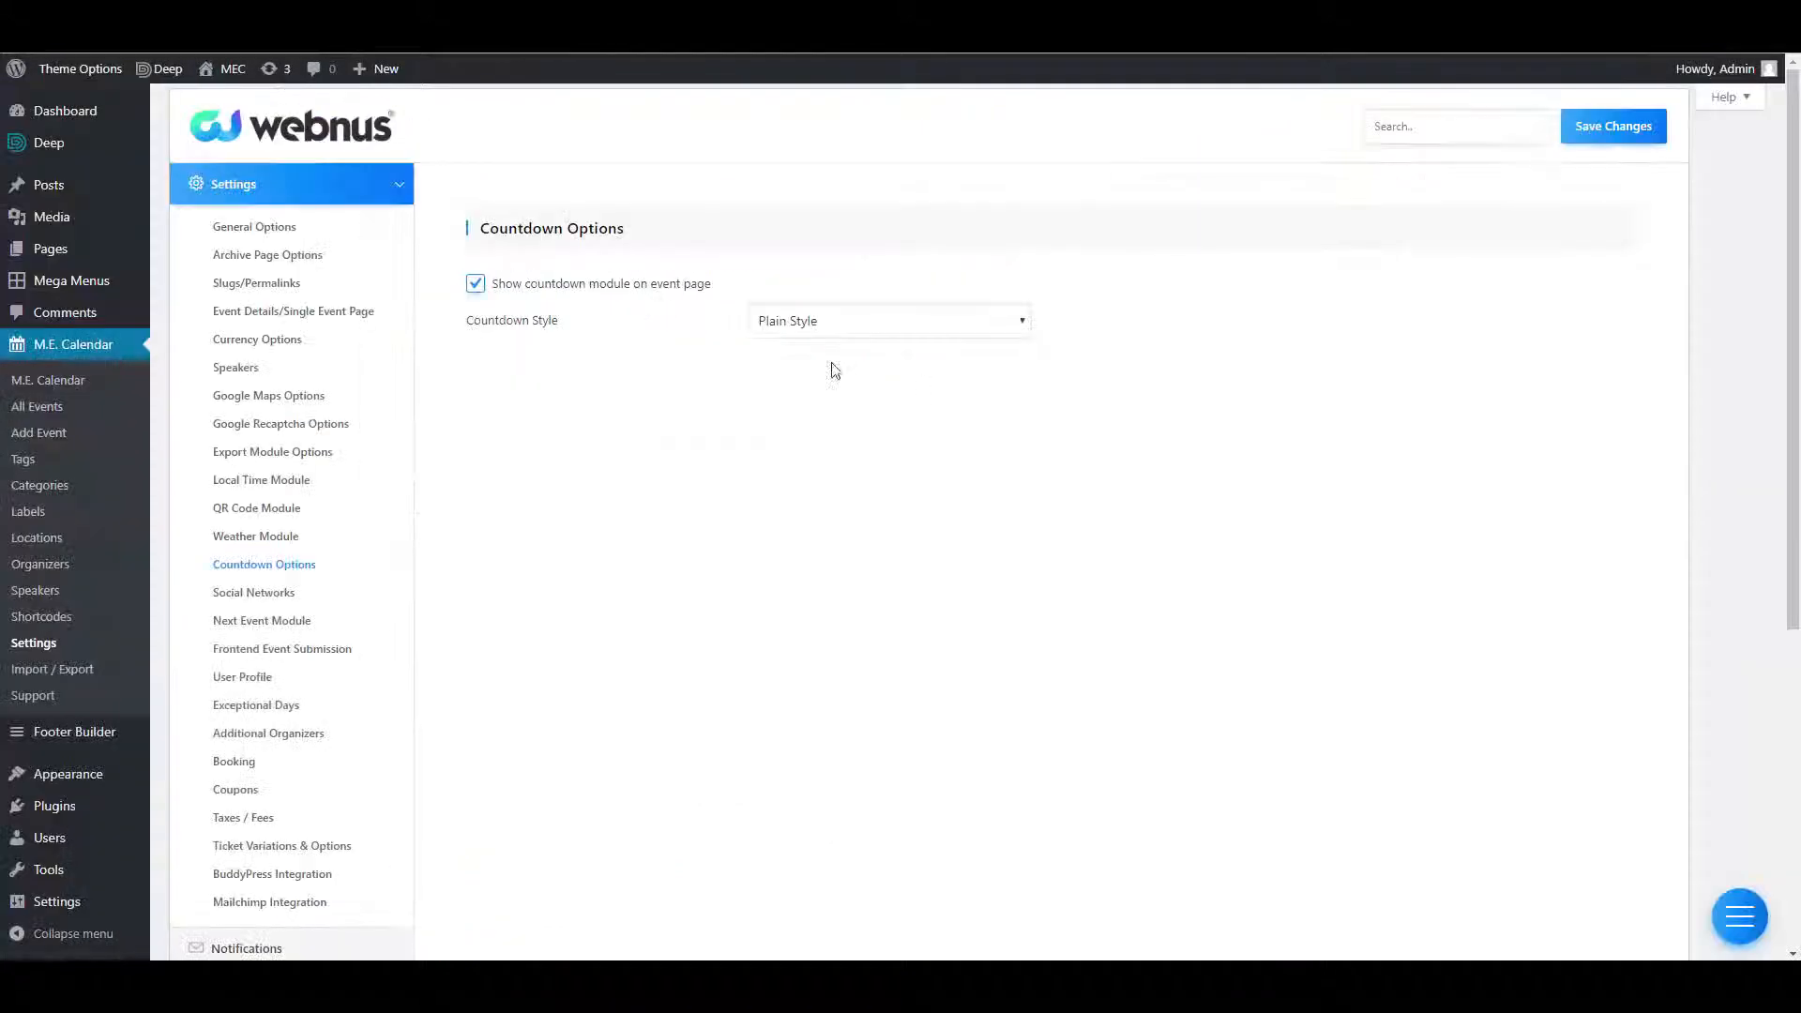
click(868, 323)
click(893, 368)
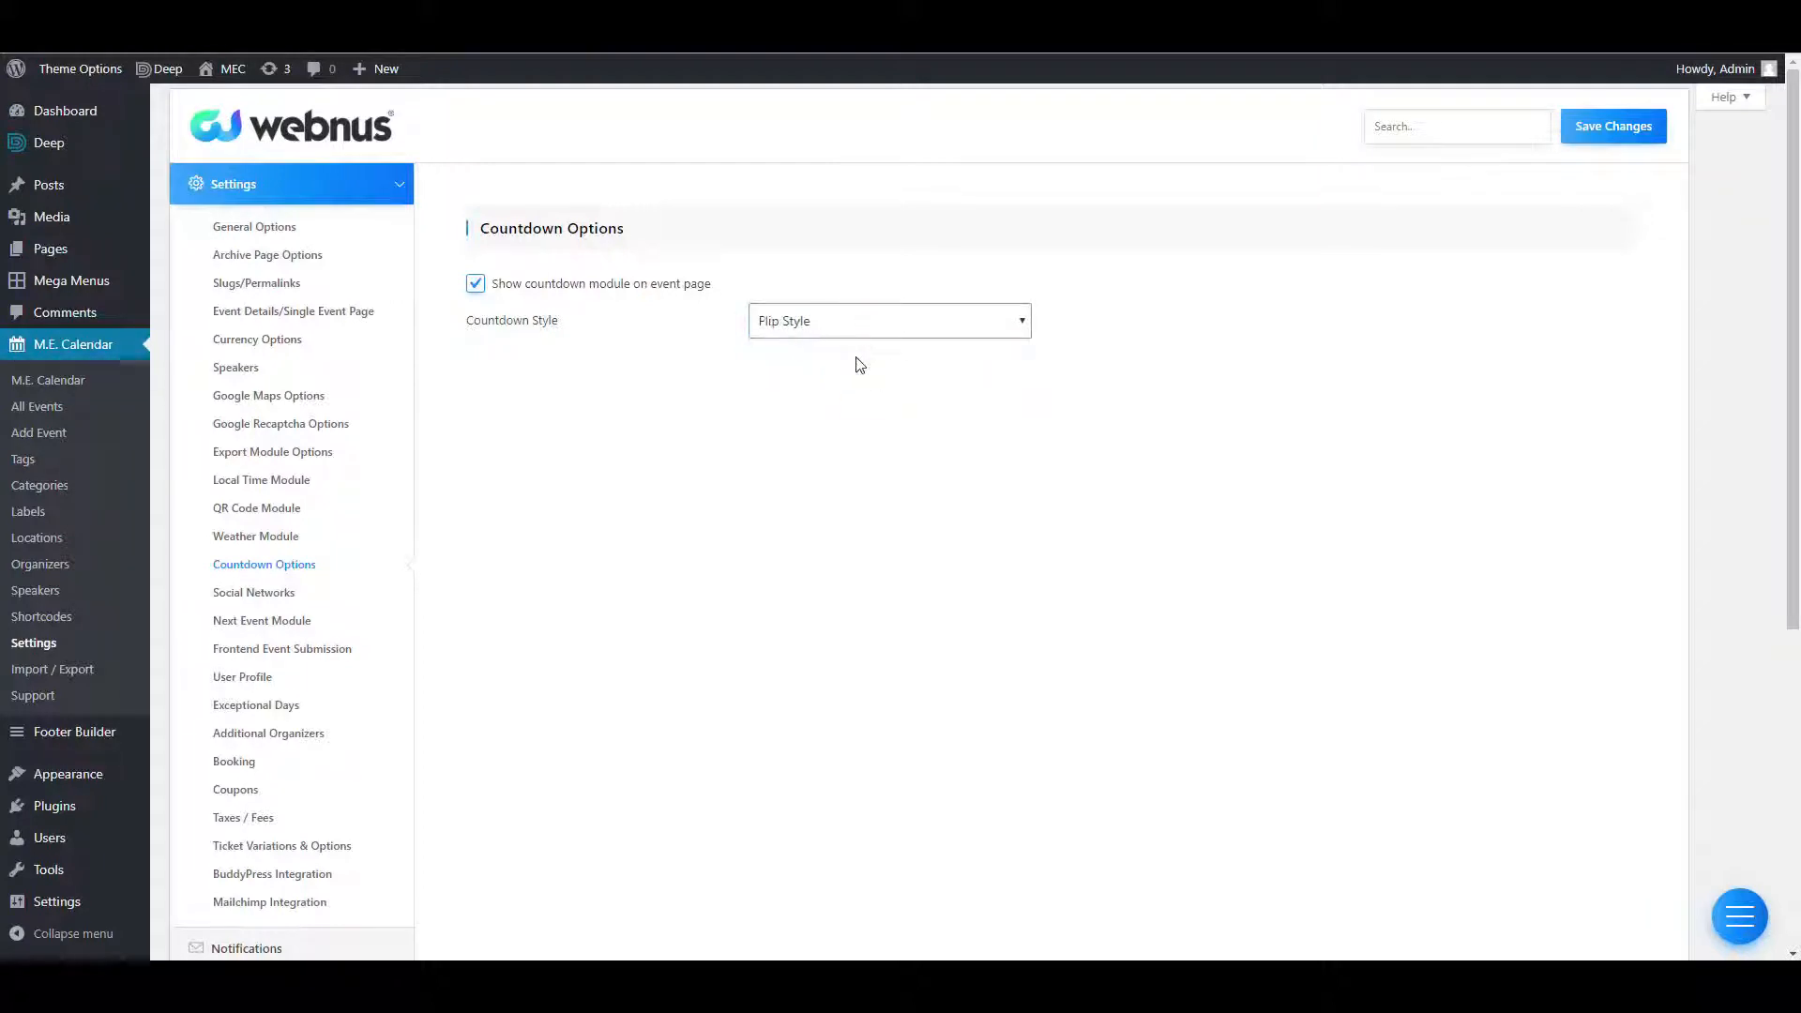
click(1620, 124)
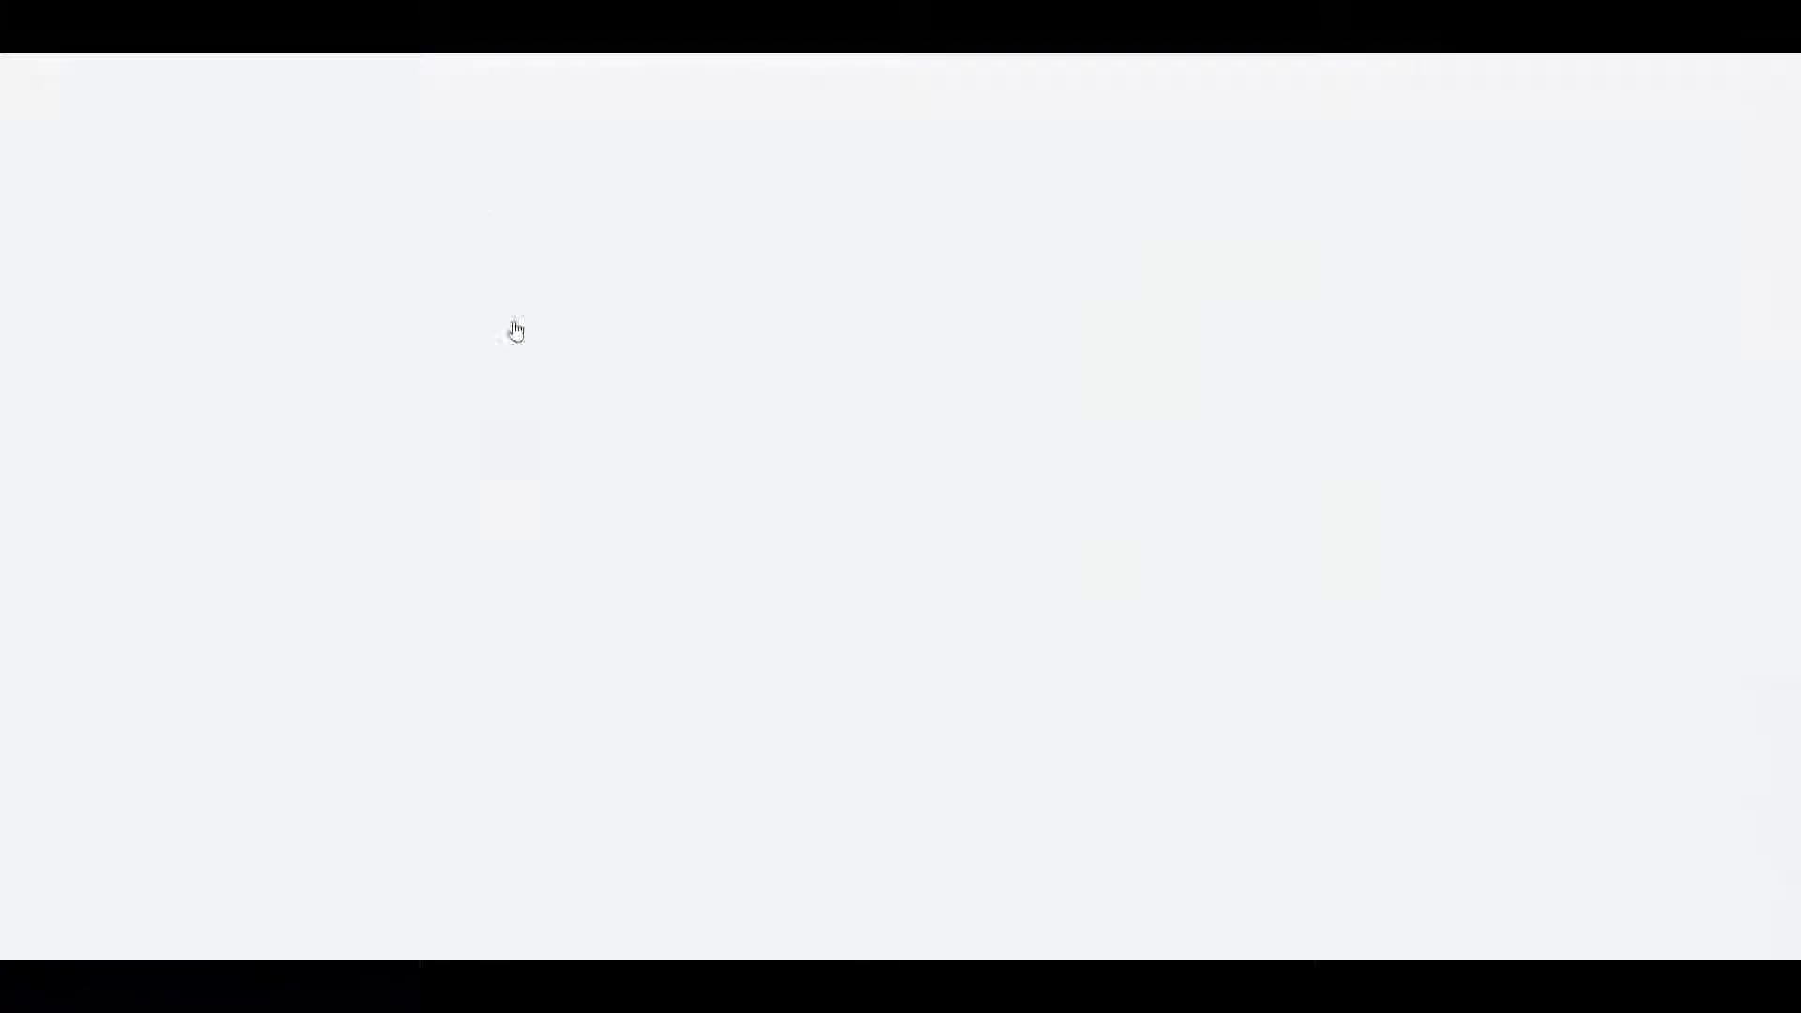
scroll(575, 341, down, 2)
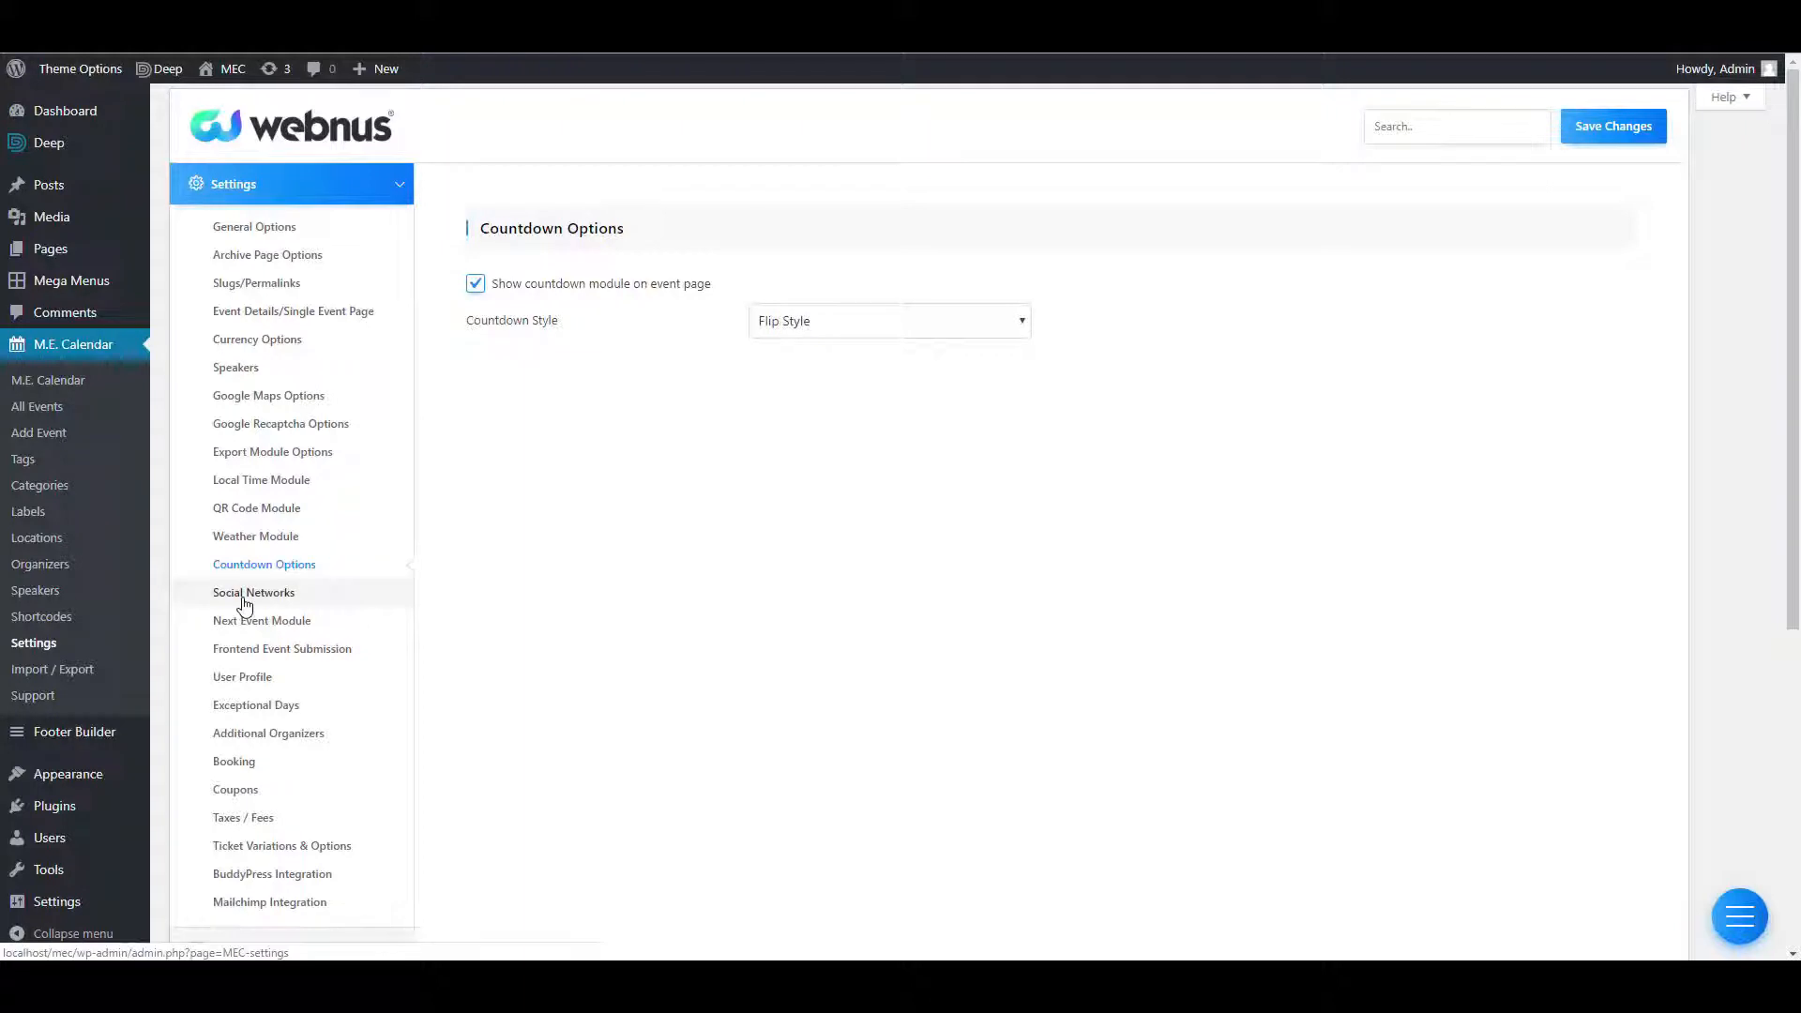
Show the social network module with all networks enabled, including Facebook, and save the settings.
click(243, 600)
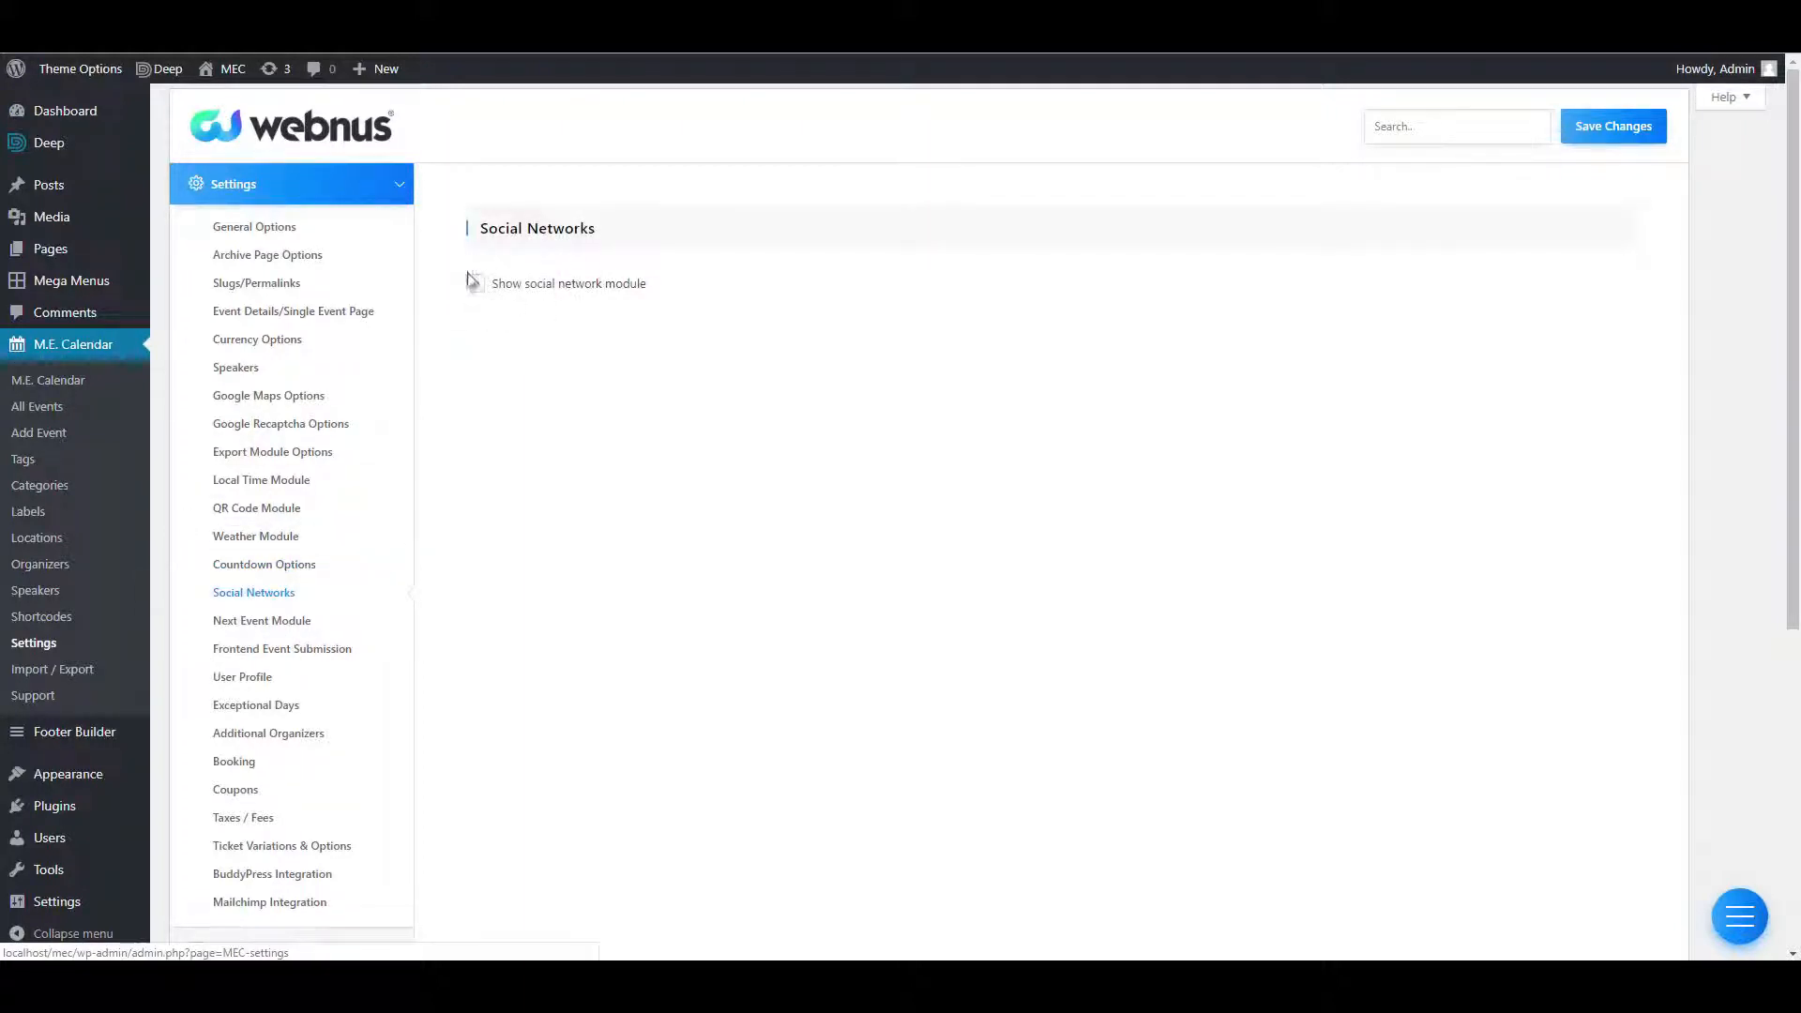
click(476, 287)
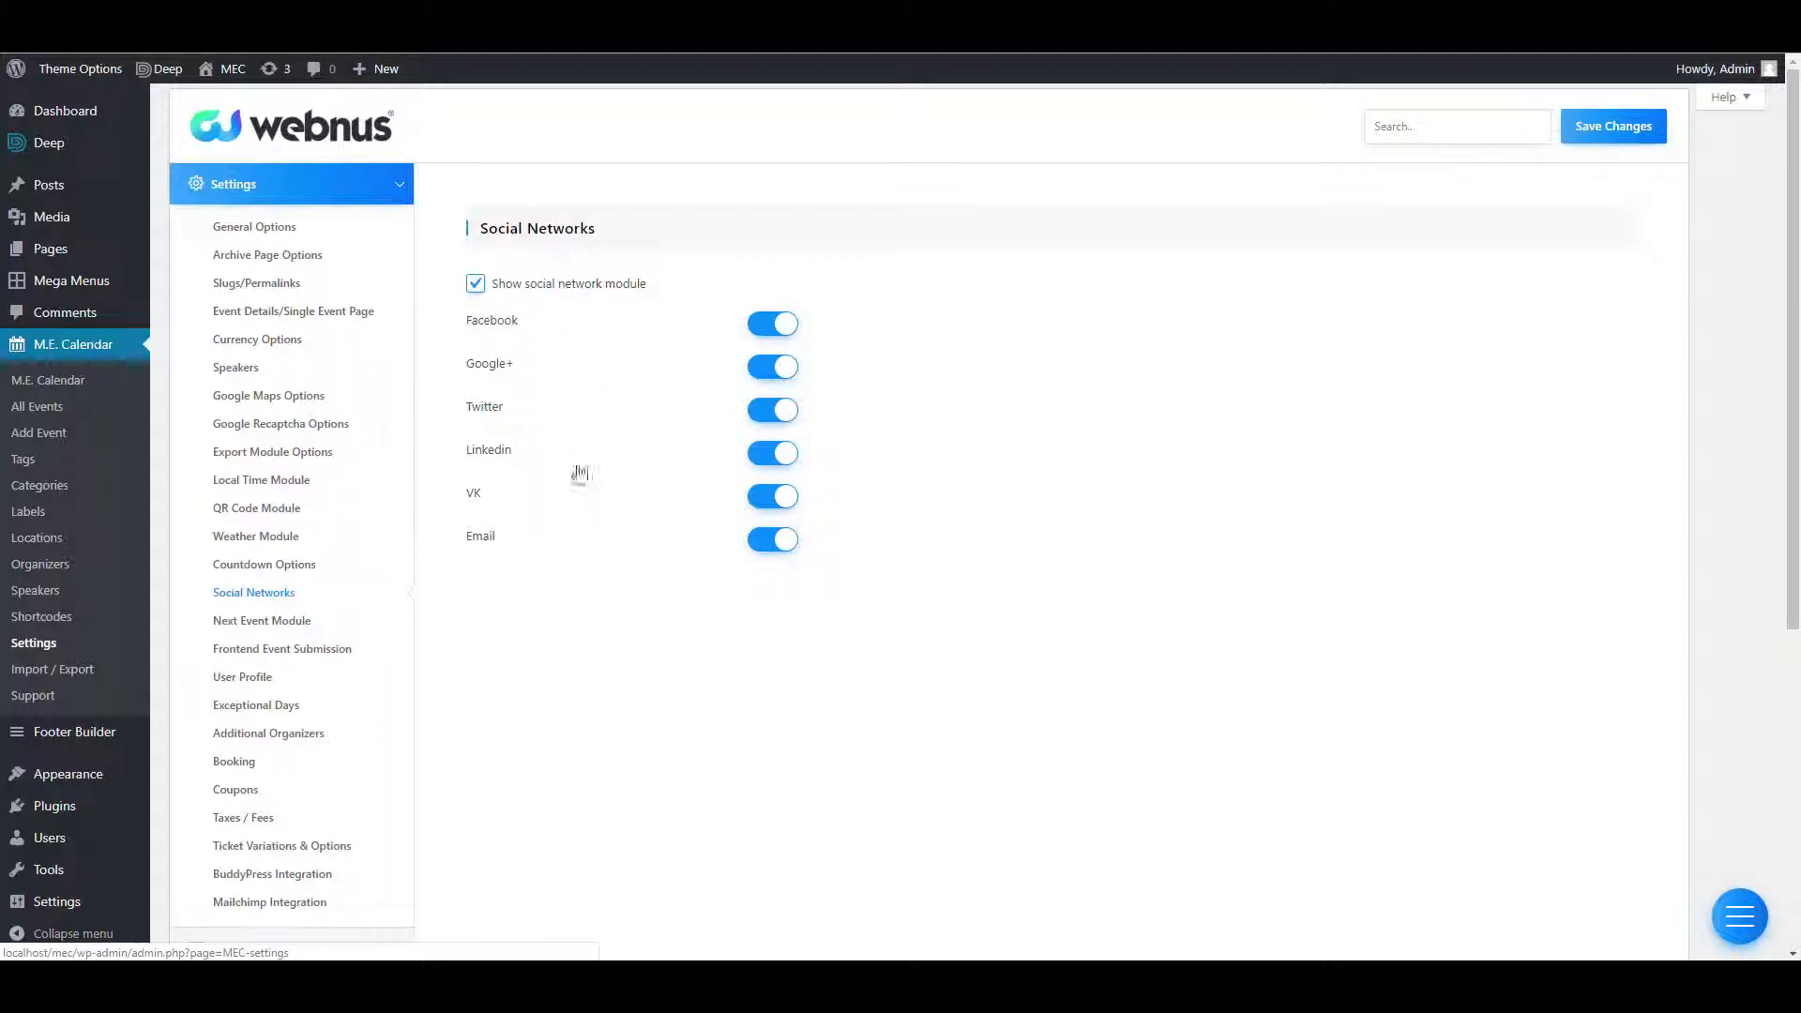
click(772, 325)
click(772, 326)
click(1610, 132)
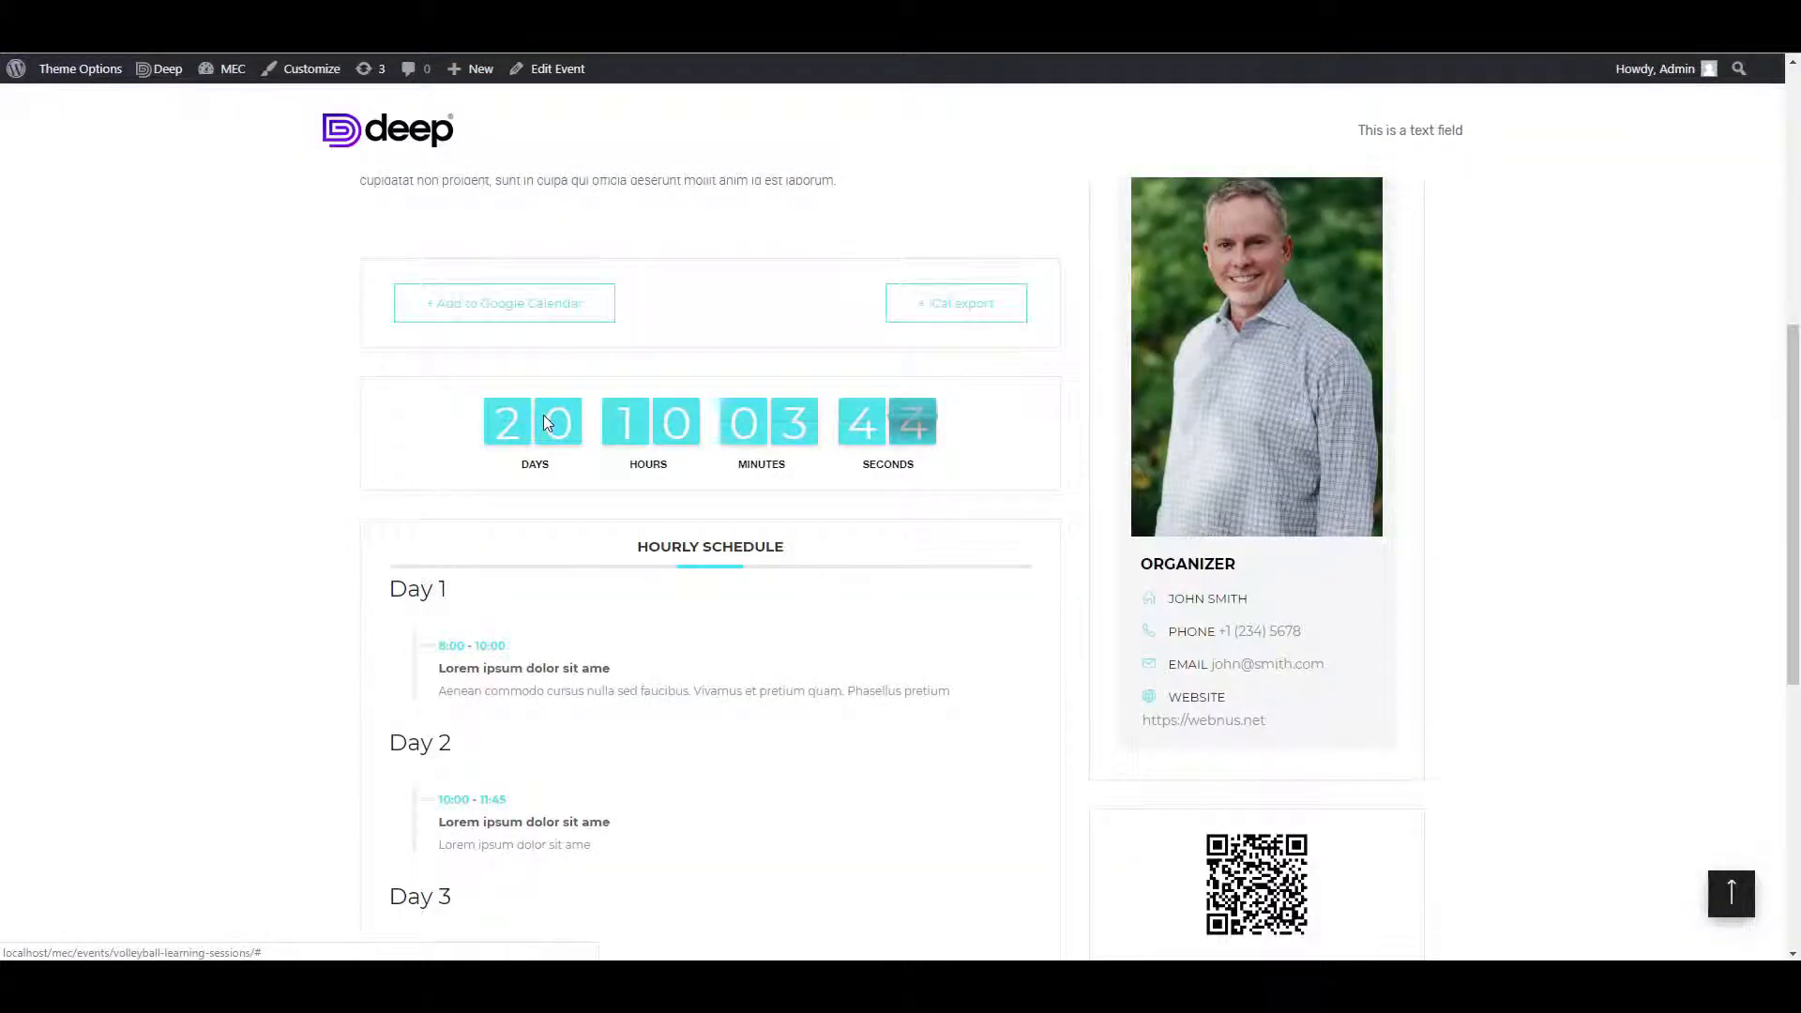
Reload the Volleyball Learning Sessions event page and check its flip countdown and social sharing buttons.
key(F5)
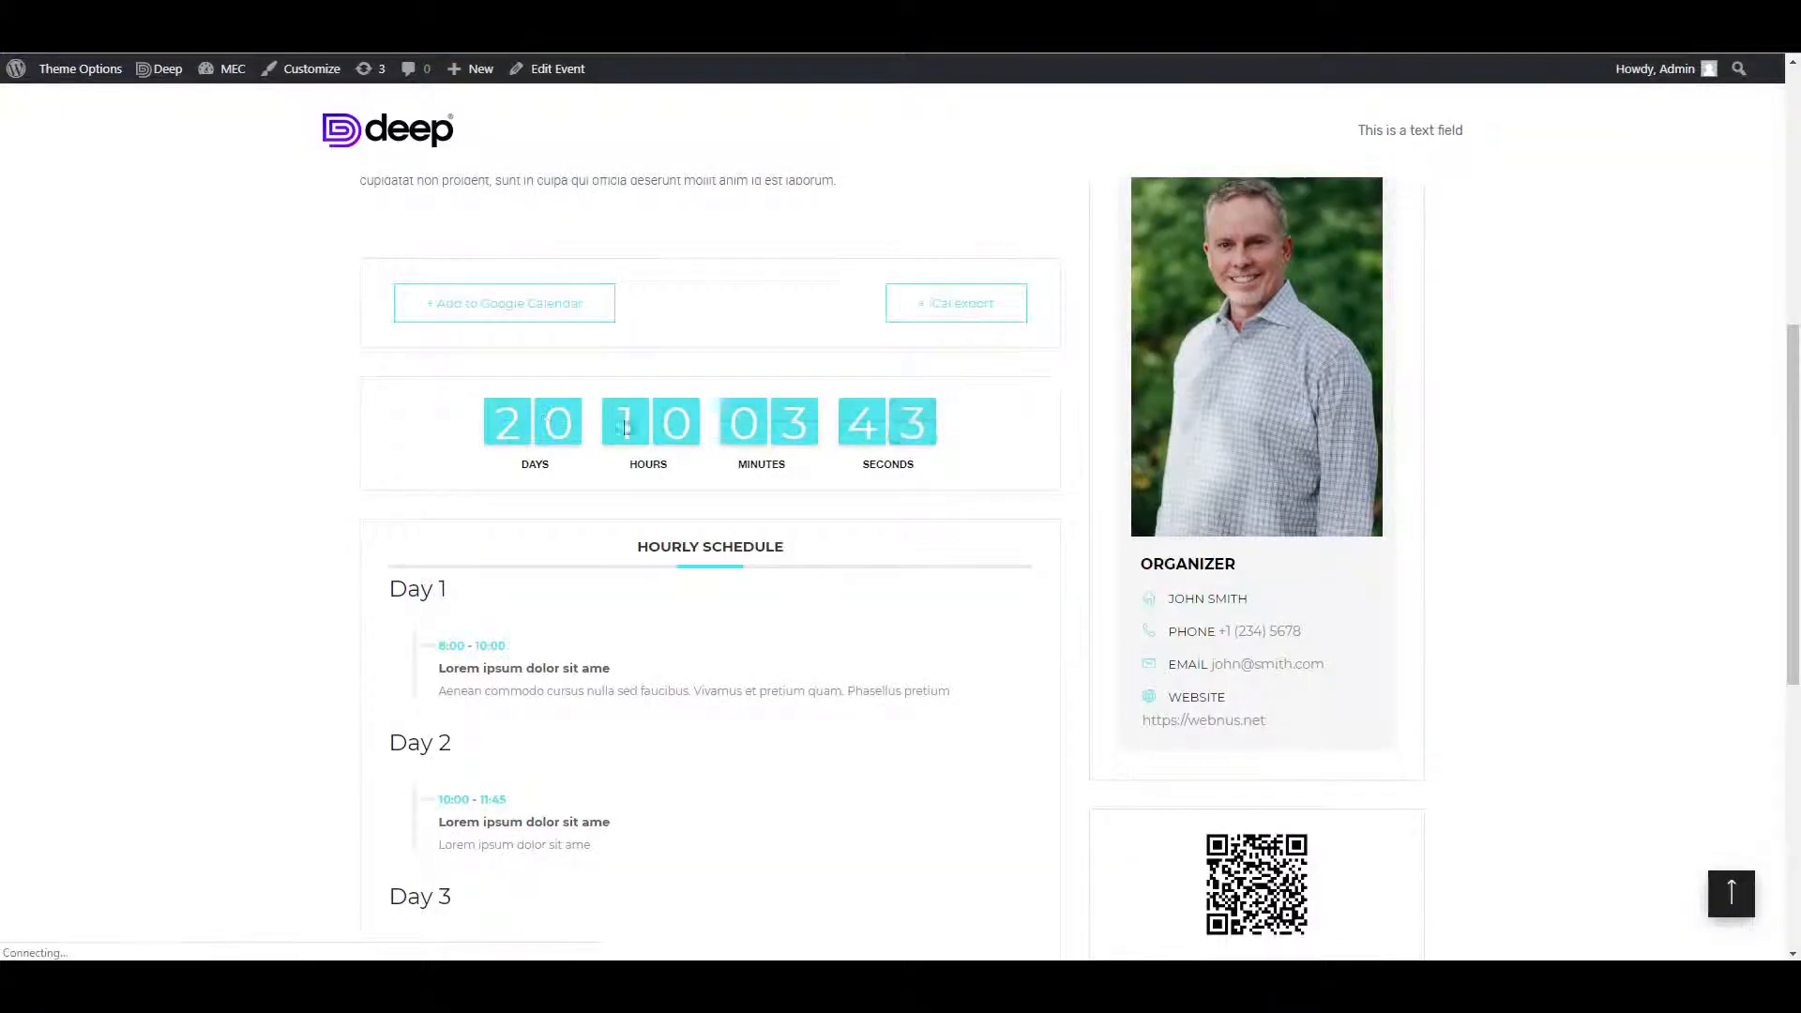
scroll(1398, 510, up, 7)
scroll(771, 523, down, 12)
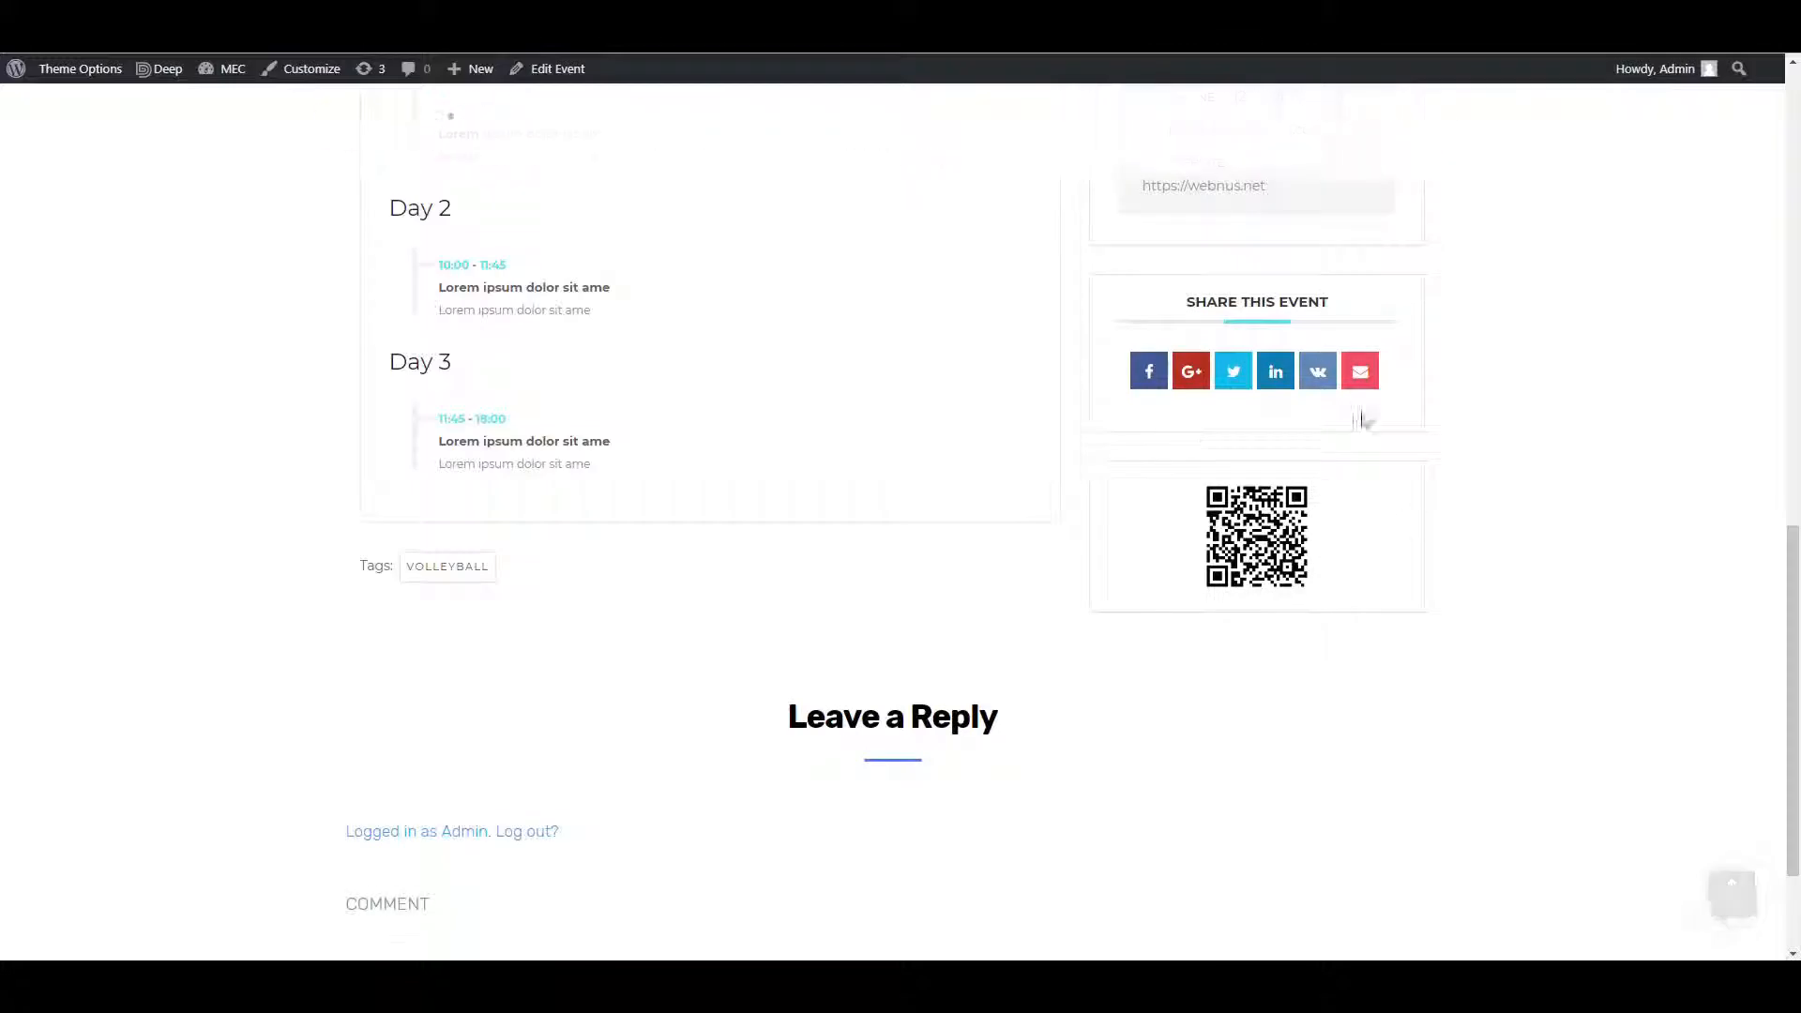
scroll(1309, 406, up, 12)
scroll(1292, 404, down, 9)
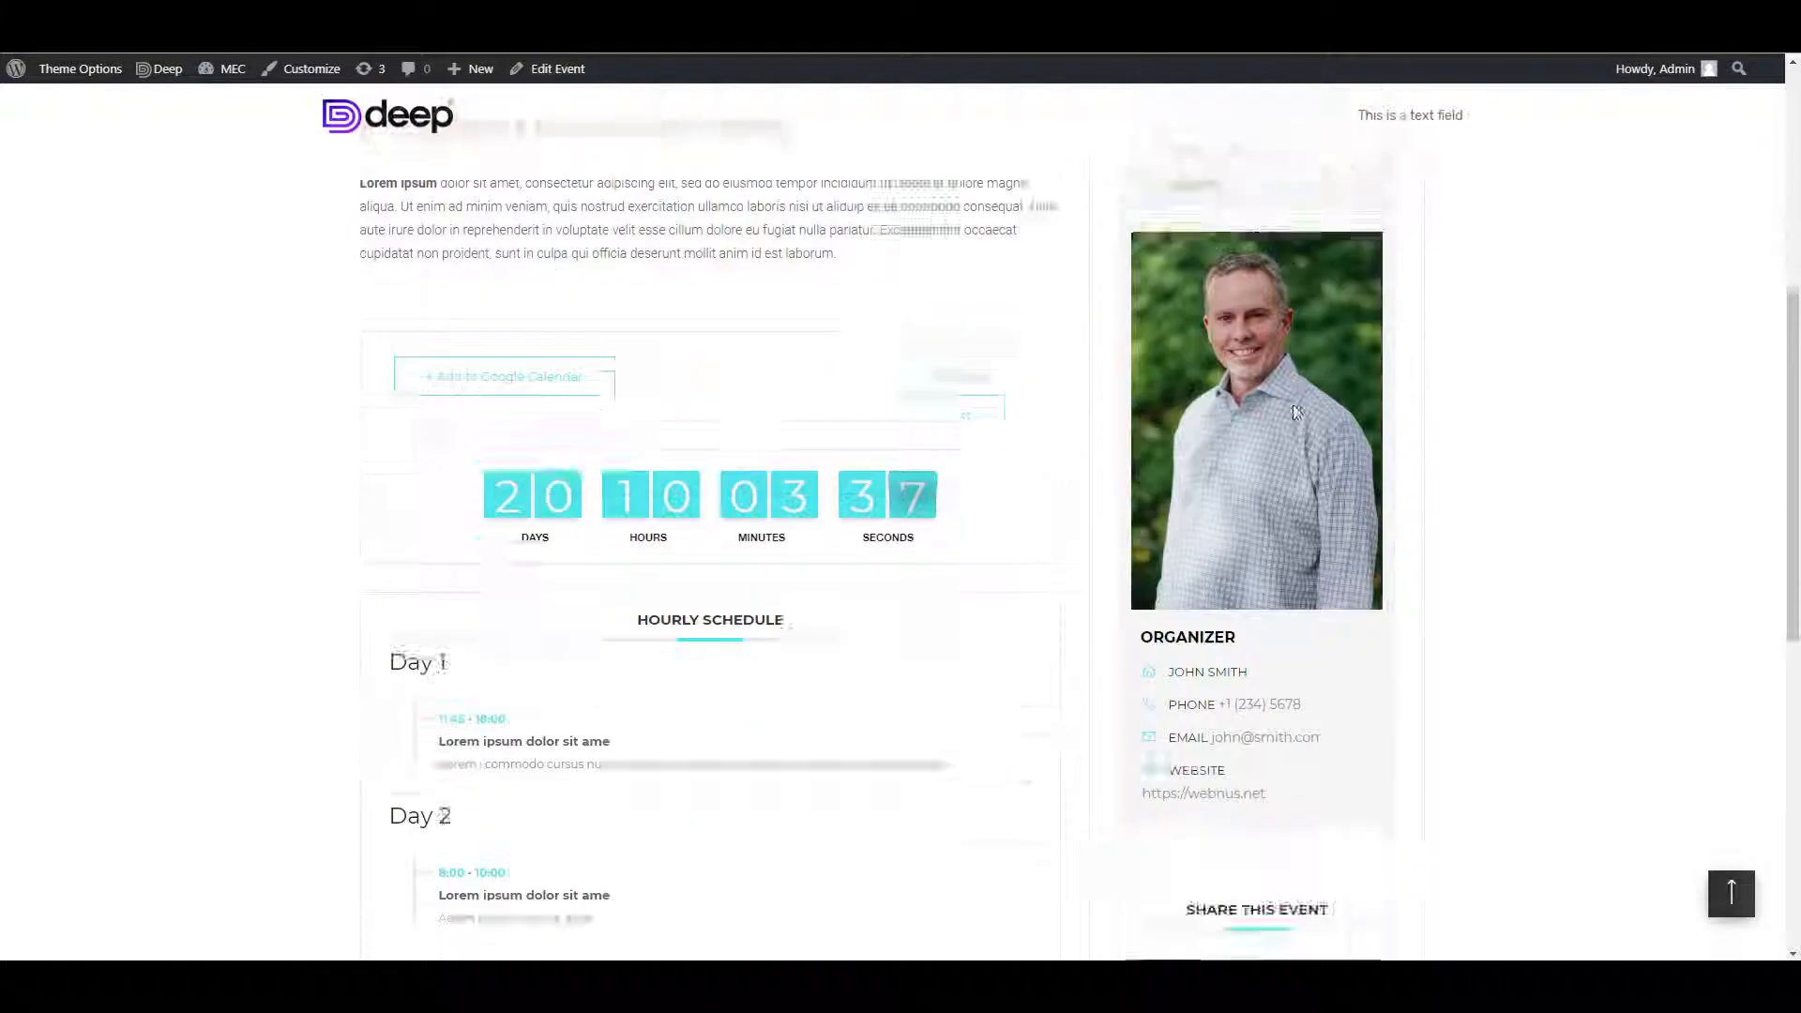
scroll(1301, 634, up, 3)
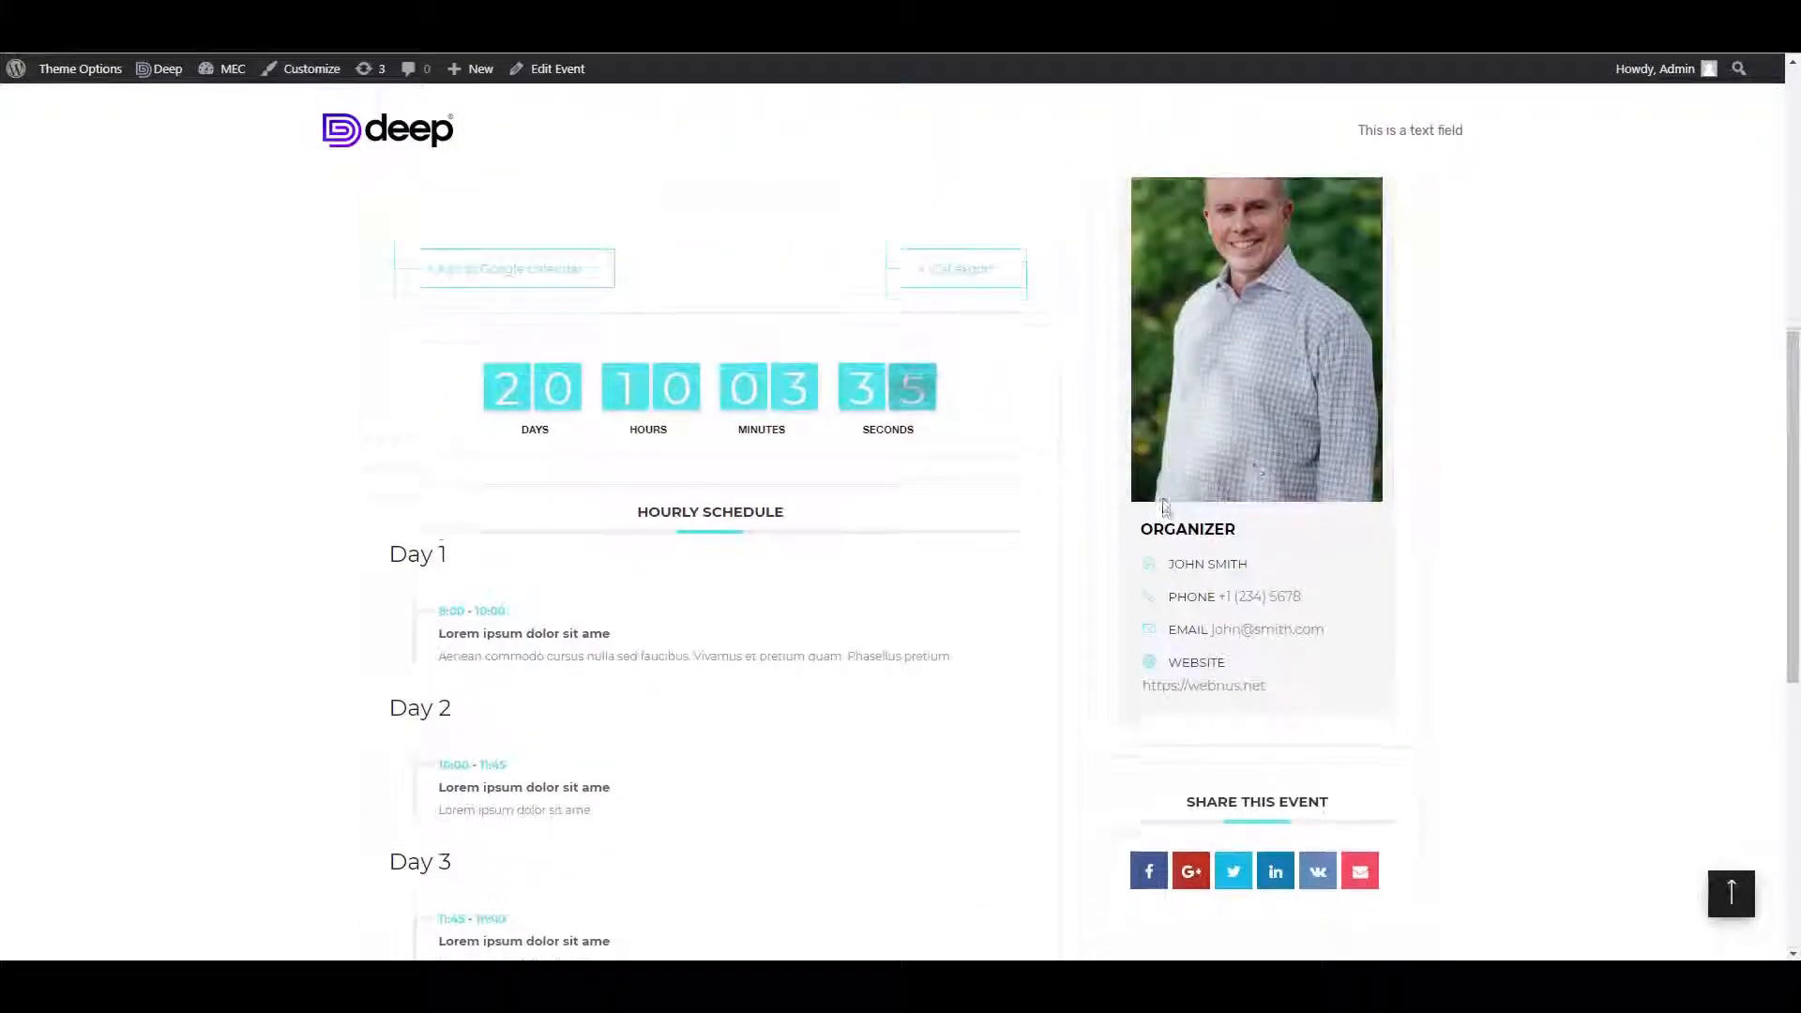
scroll(1220, 406, down, 5)
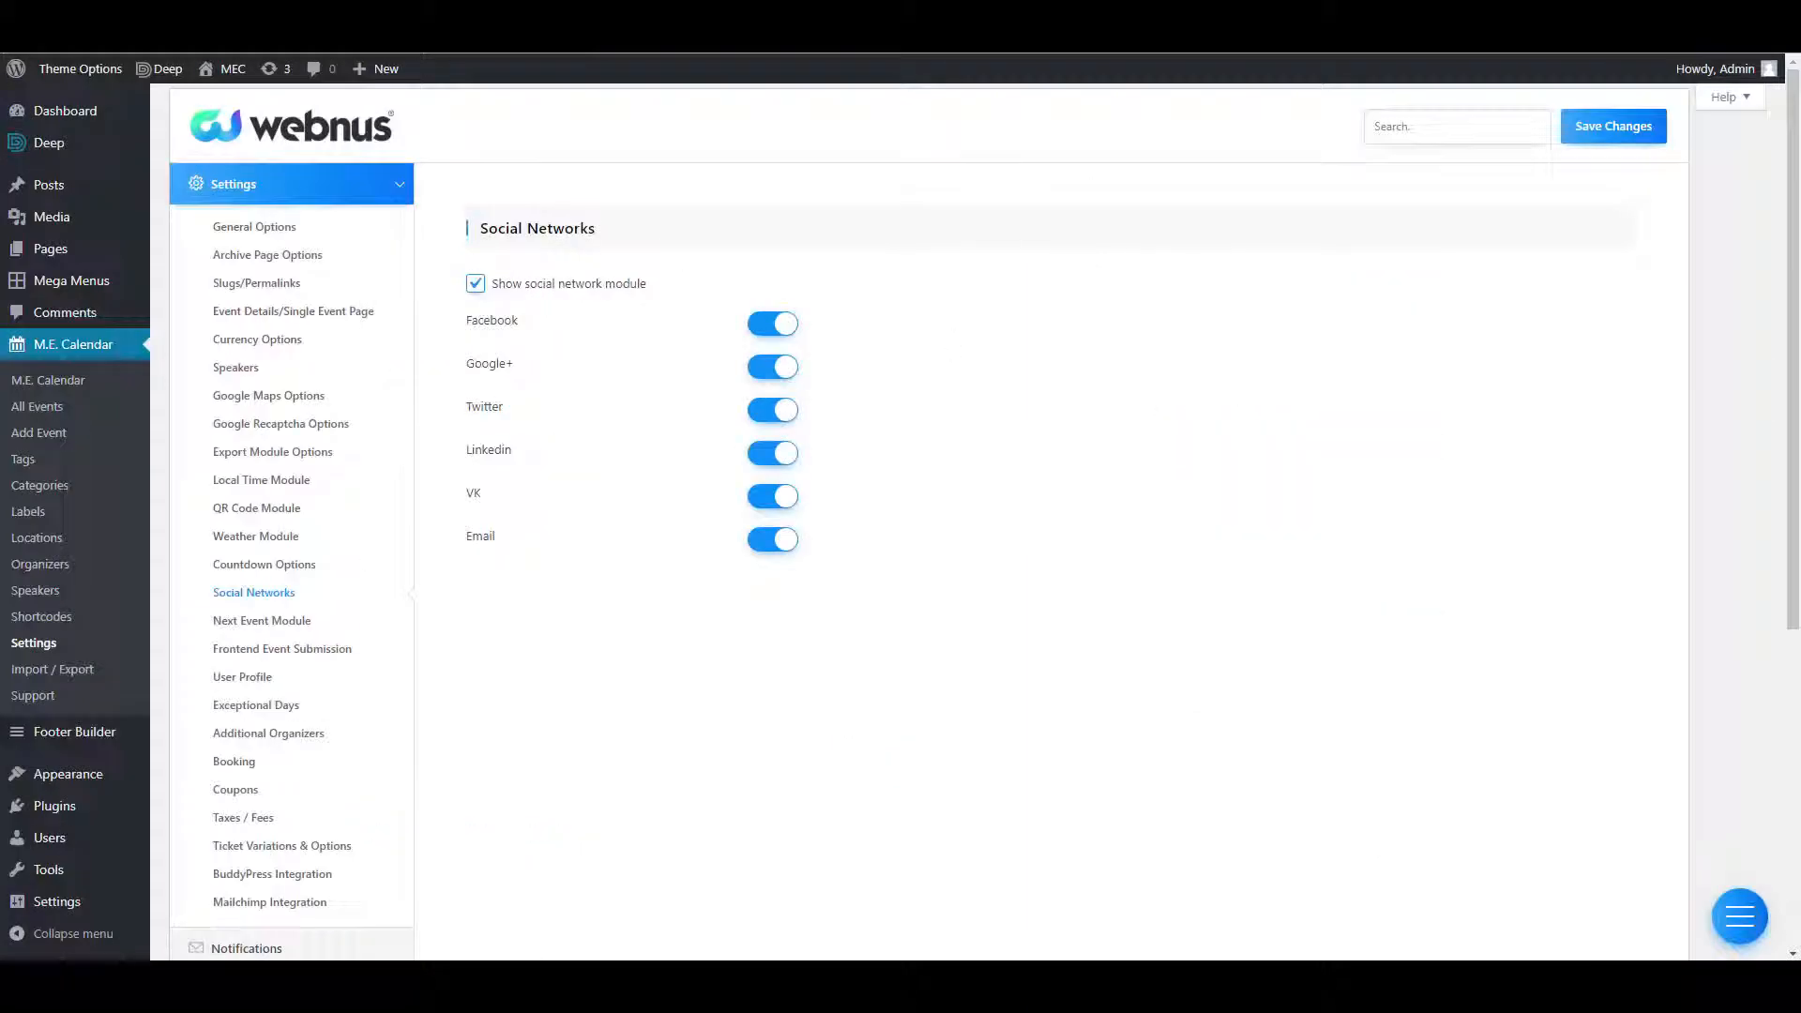
Show the next event module on the event page using the method Next Occurrence of Current Event, and save the settings.
click(293, 620)
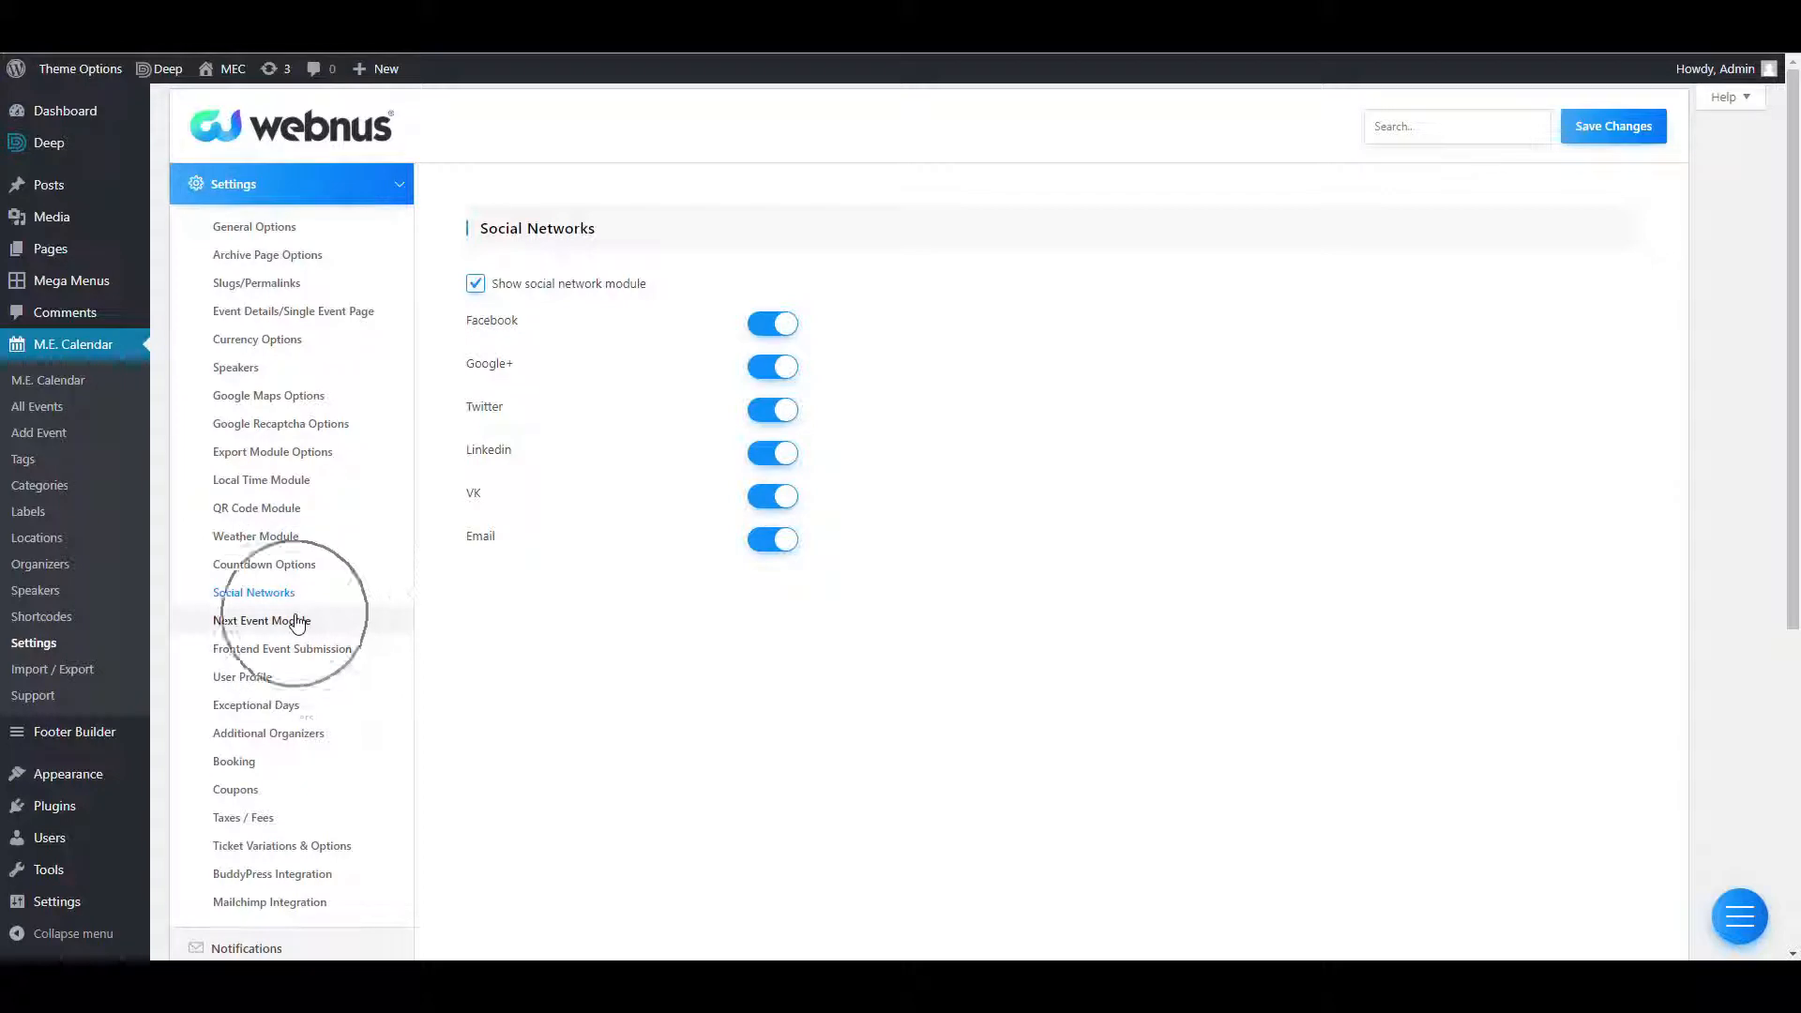
click(476, 284)
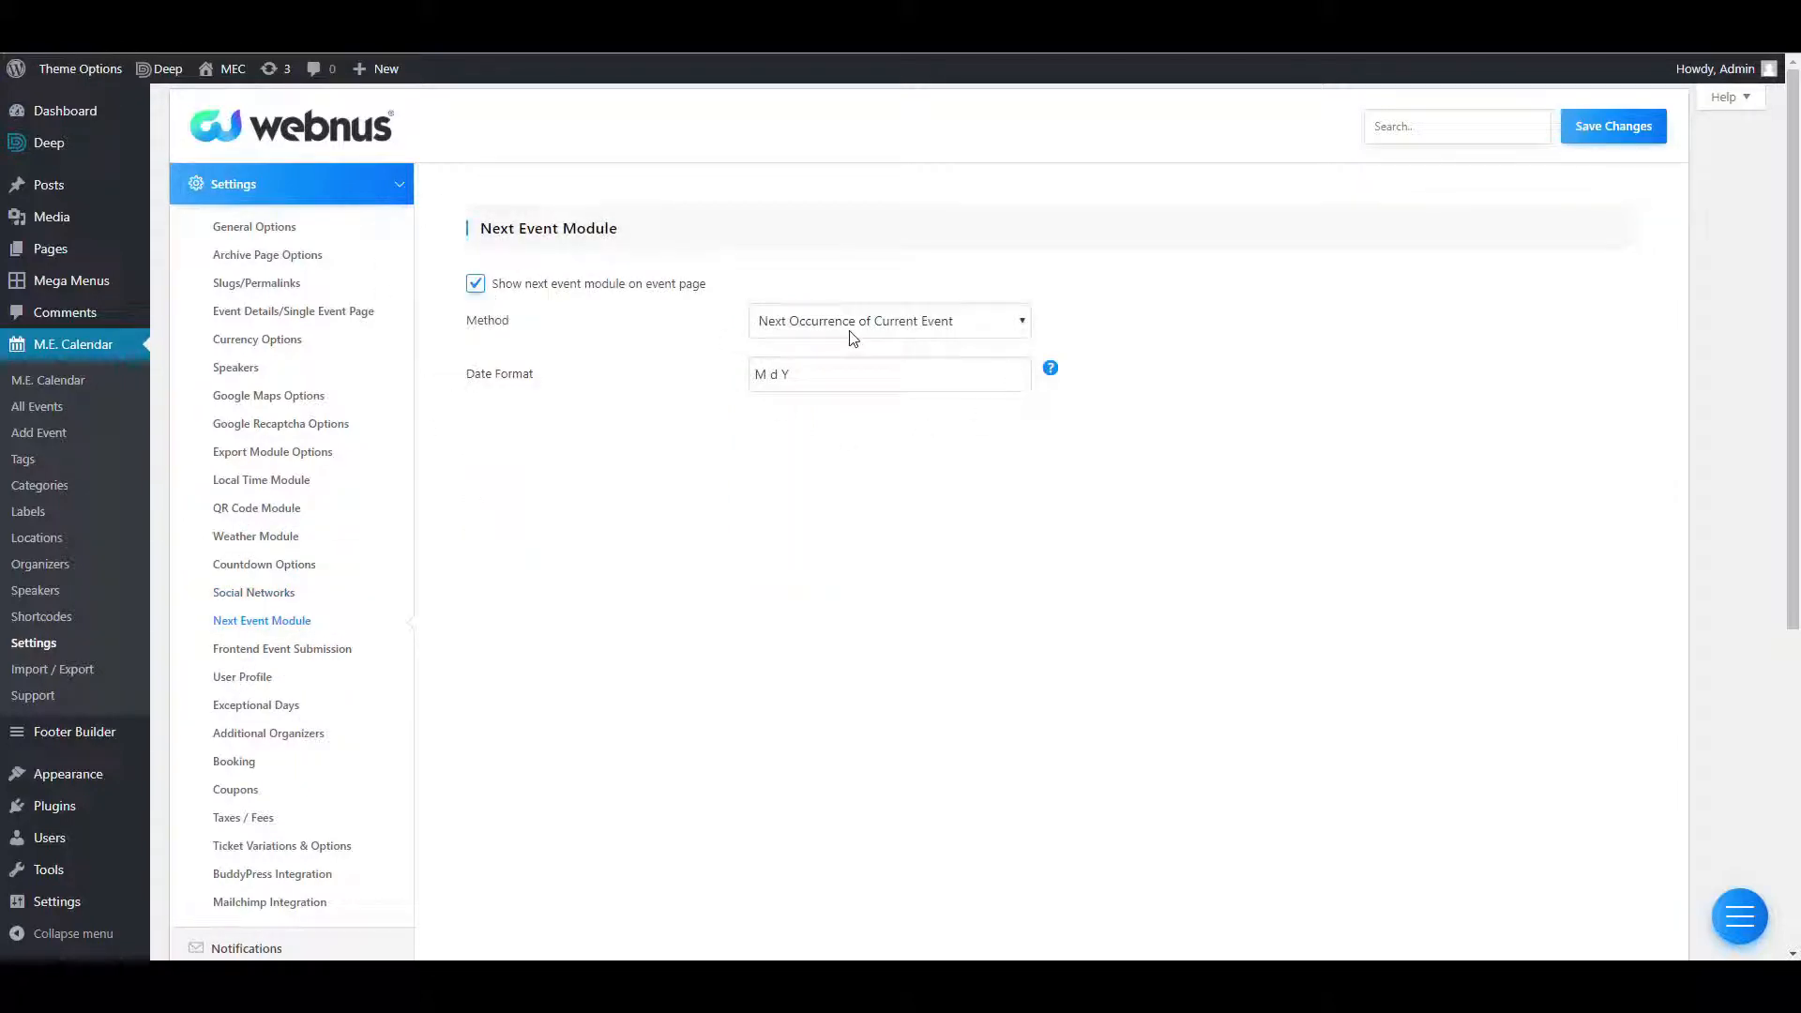
click(853, 324)
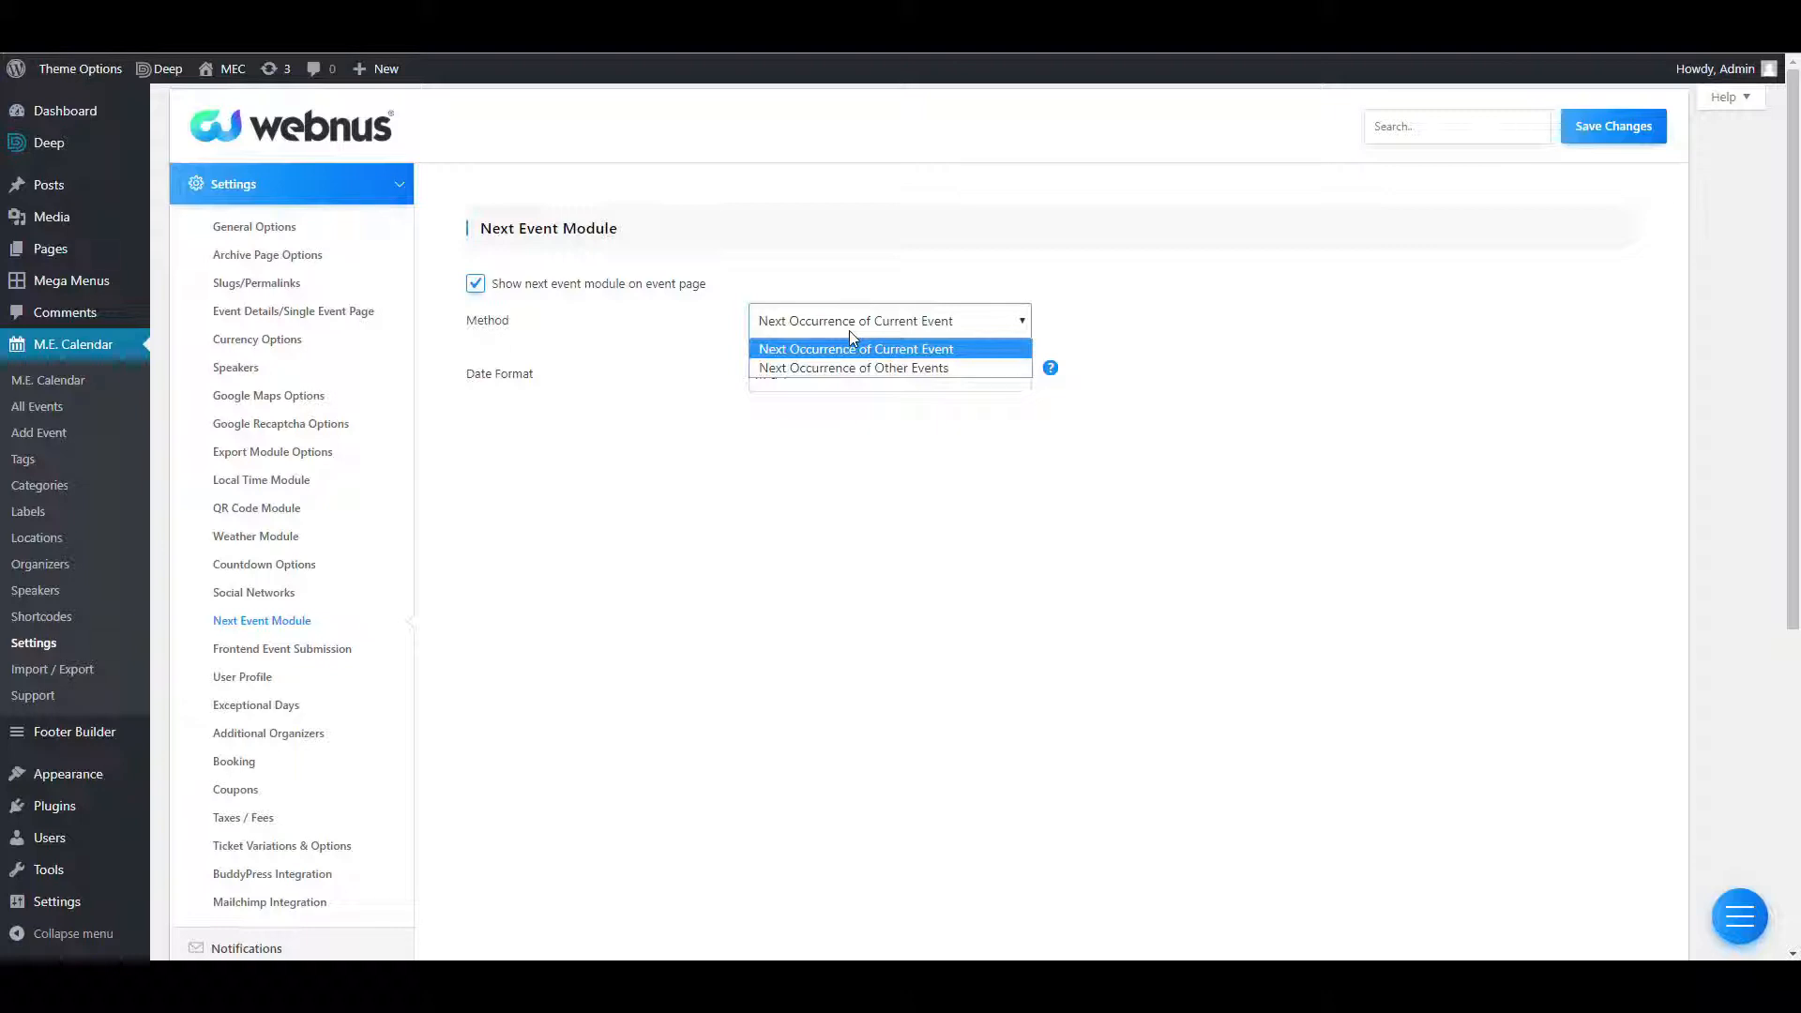
click(908, 353)
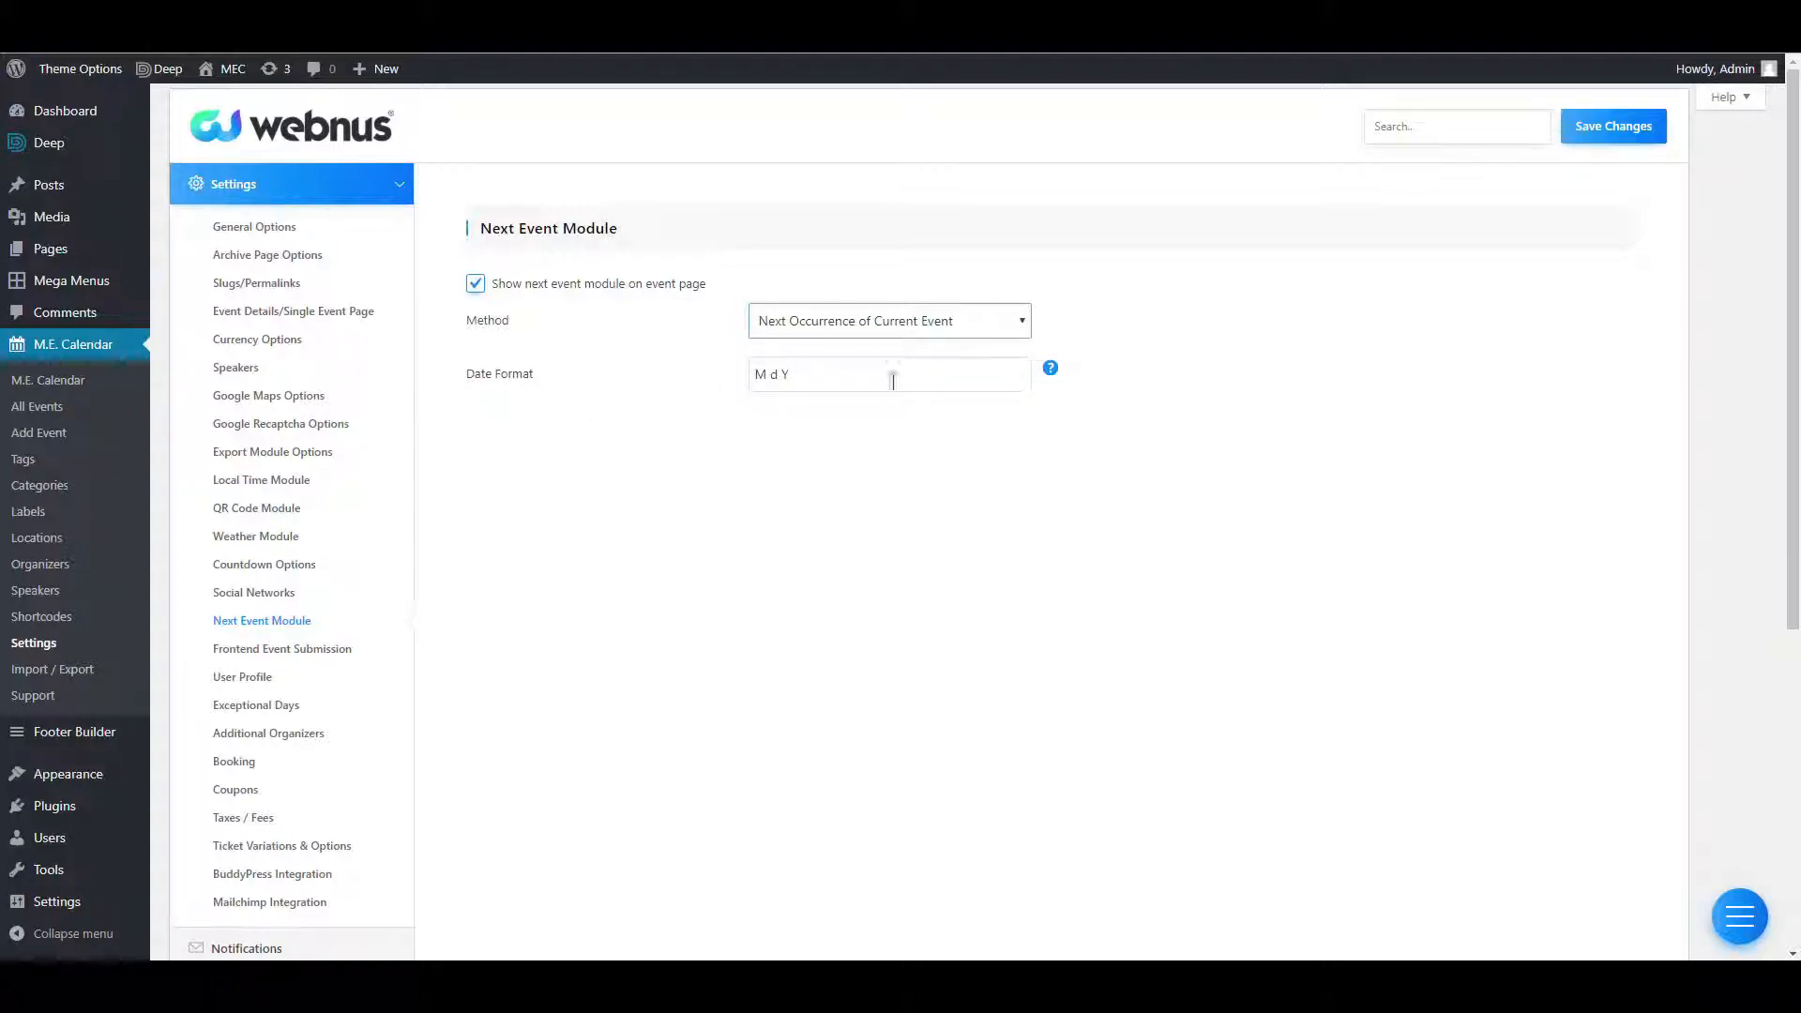
click(1615, 130)
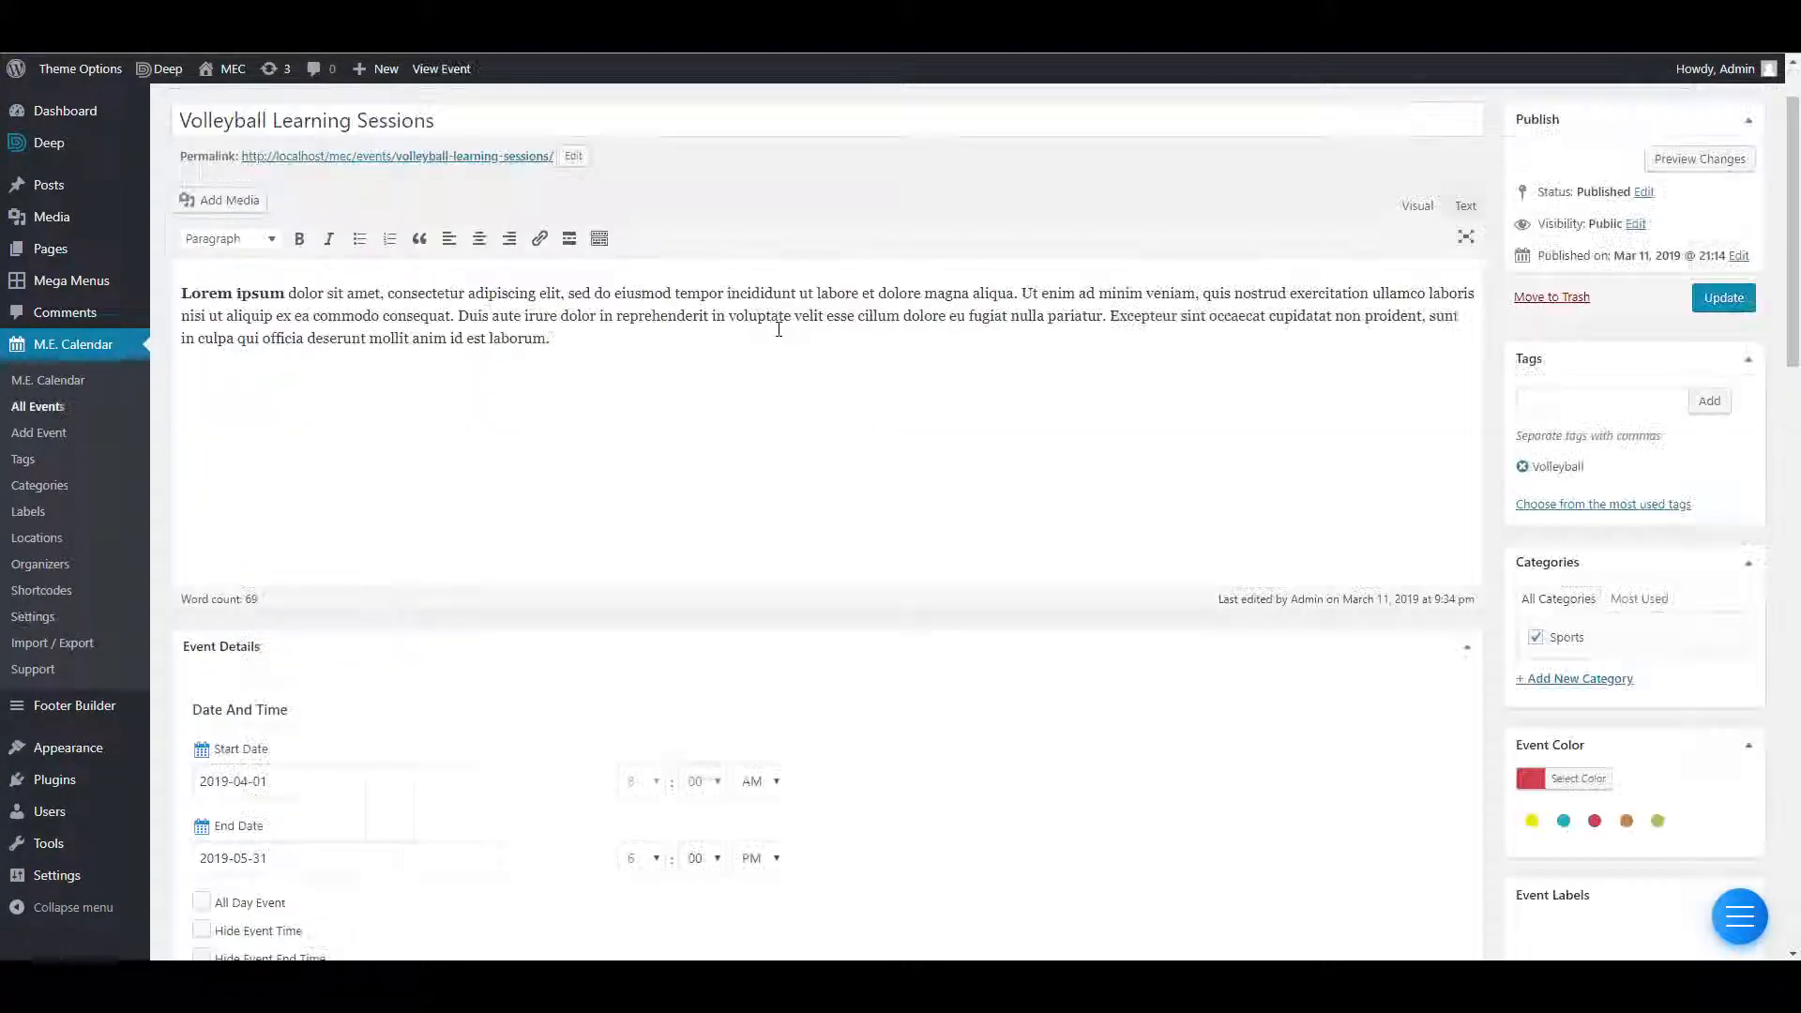
Make the Volleyball Learning Sessions event repeat daily with a repeat interval of 3, and update the event.
scroll(454, 555, down, 6)
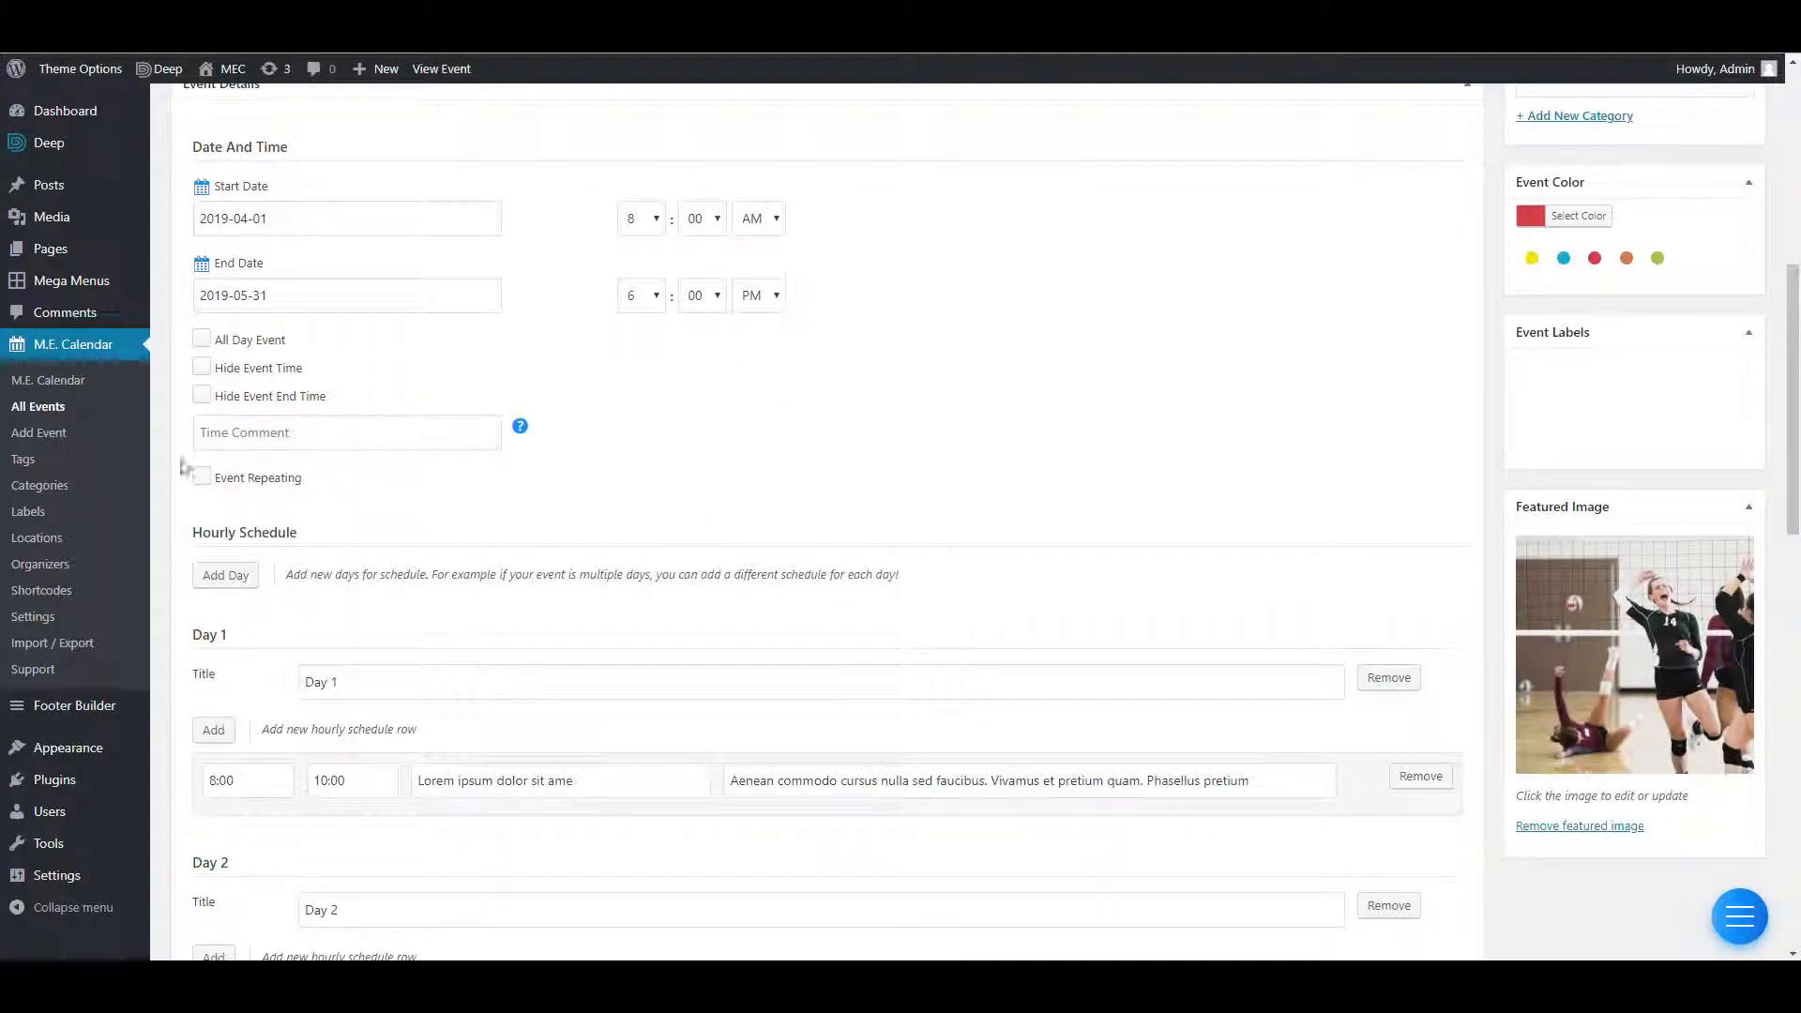
click(223, 483)
click(203, 479)
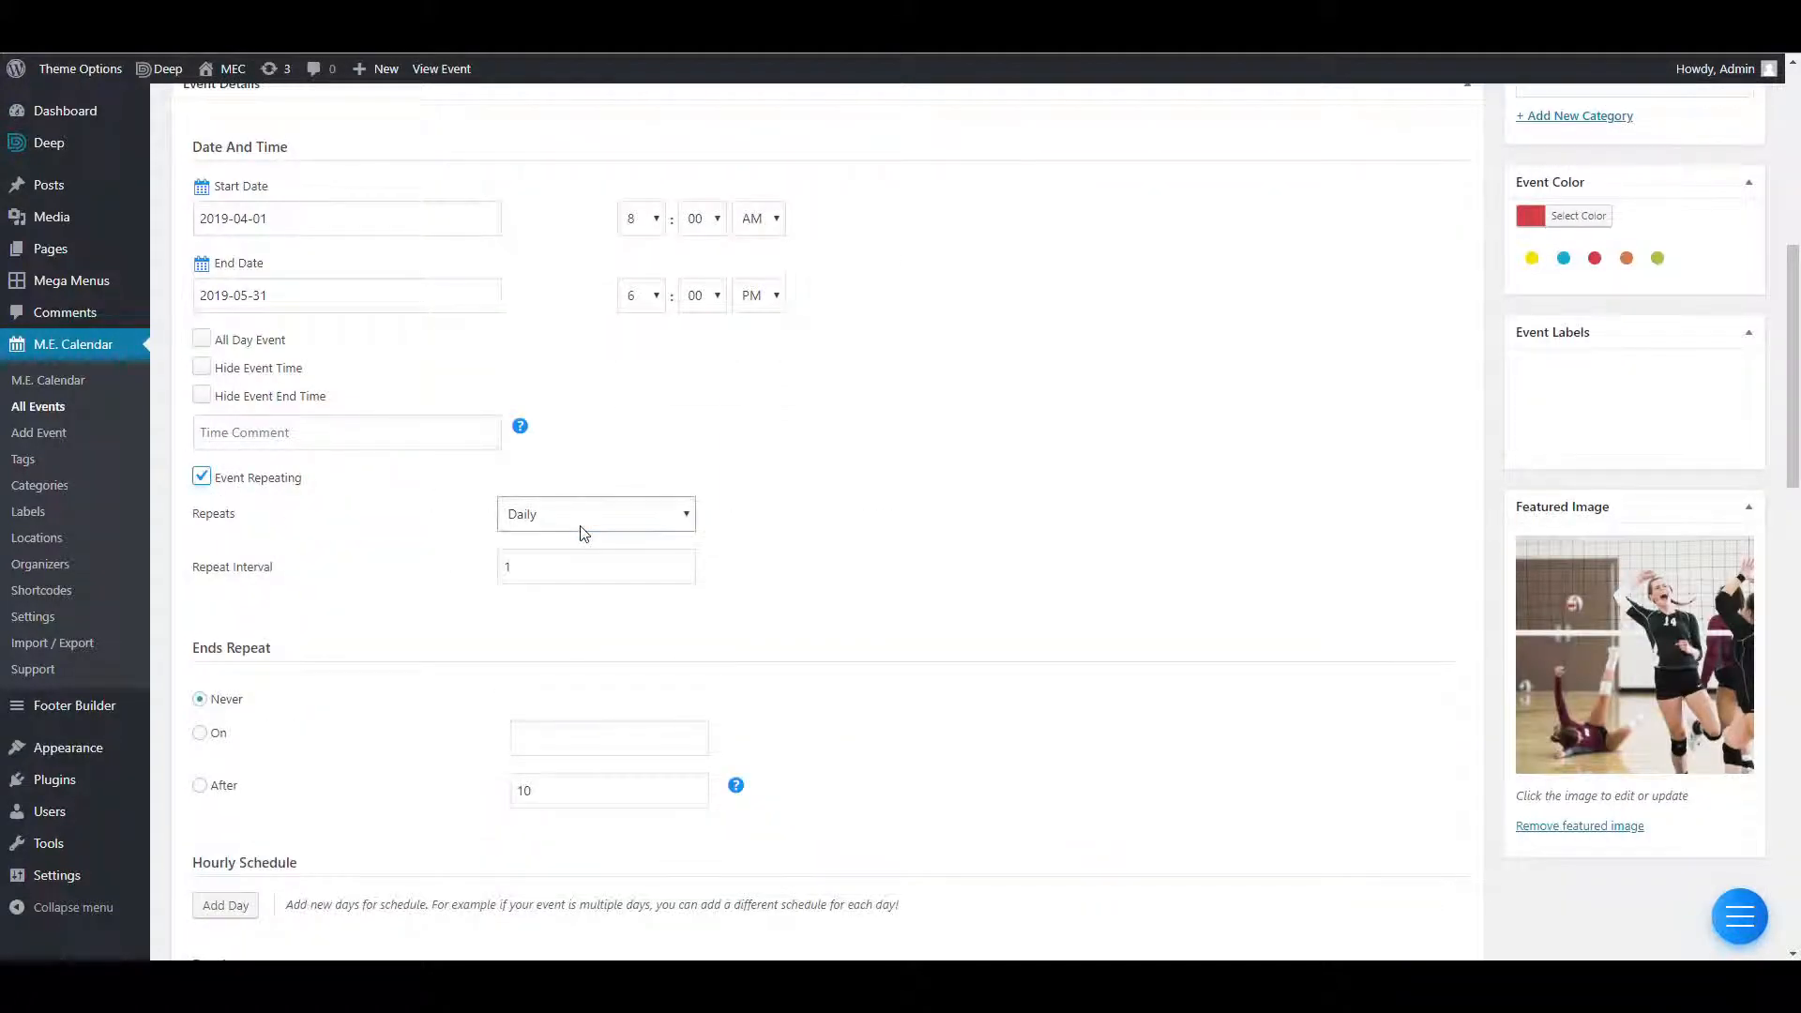
key(Tab)
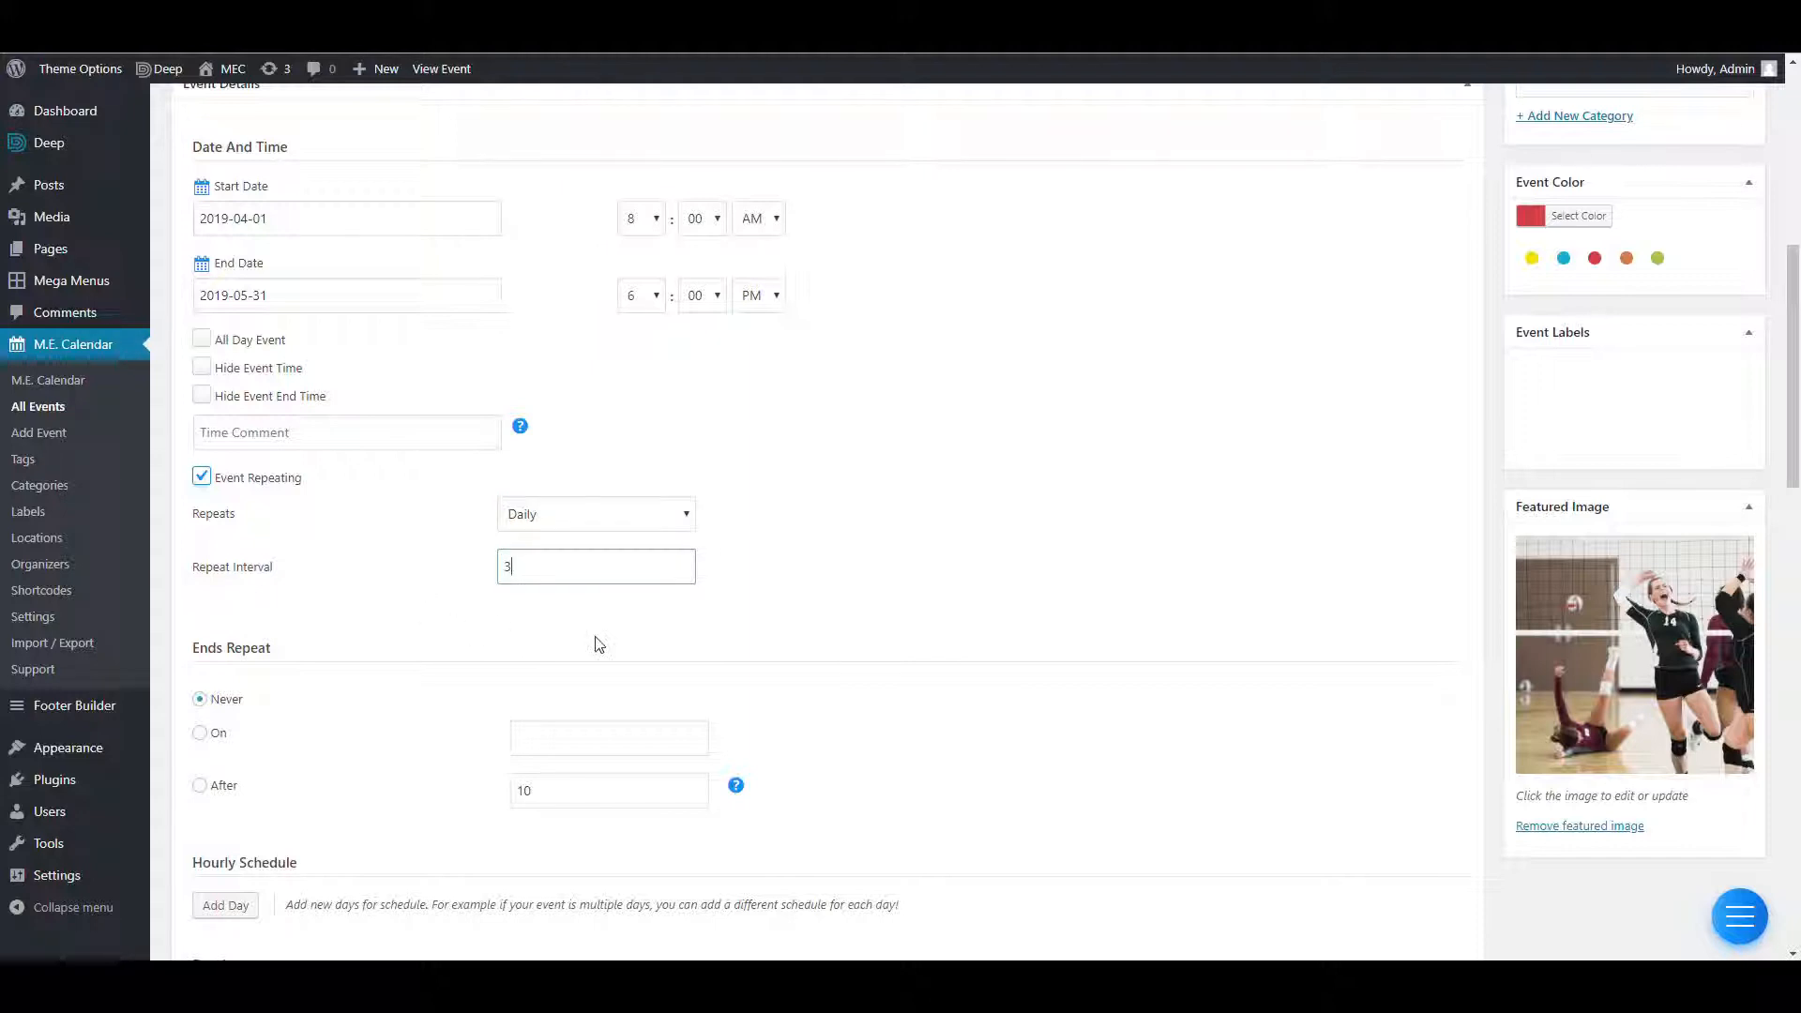
text(3)
scroll(598, 645, down, 1)
drag(270, 558, 198, 559)
scroll(1323, 515, up, 7)
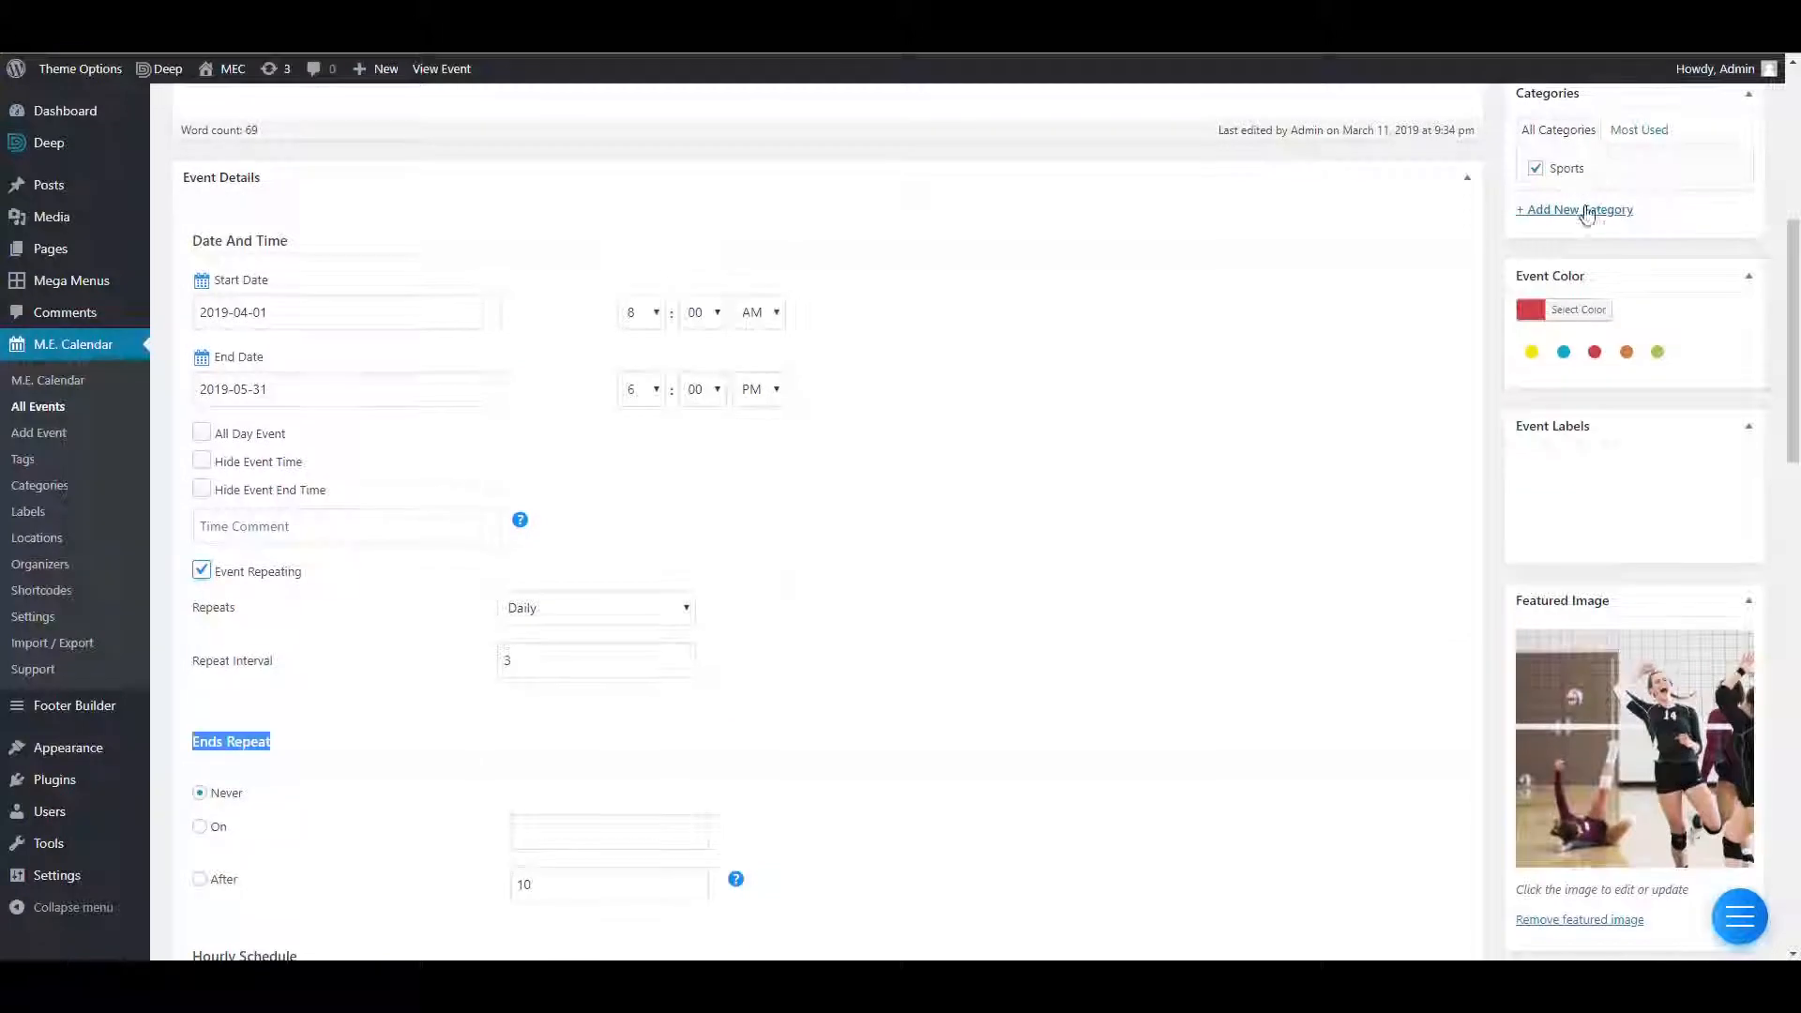
click(1722, 298)
scroll(367, 455, down, 5)
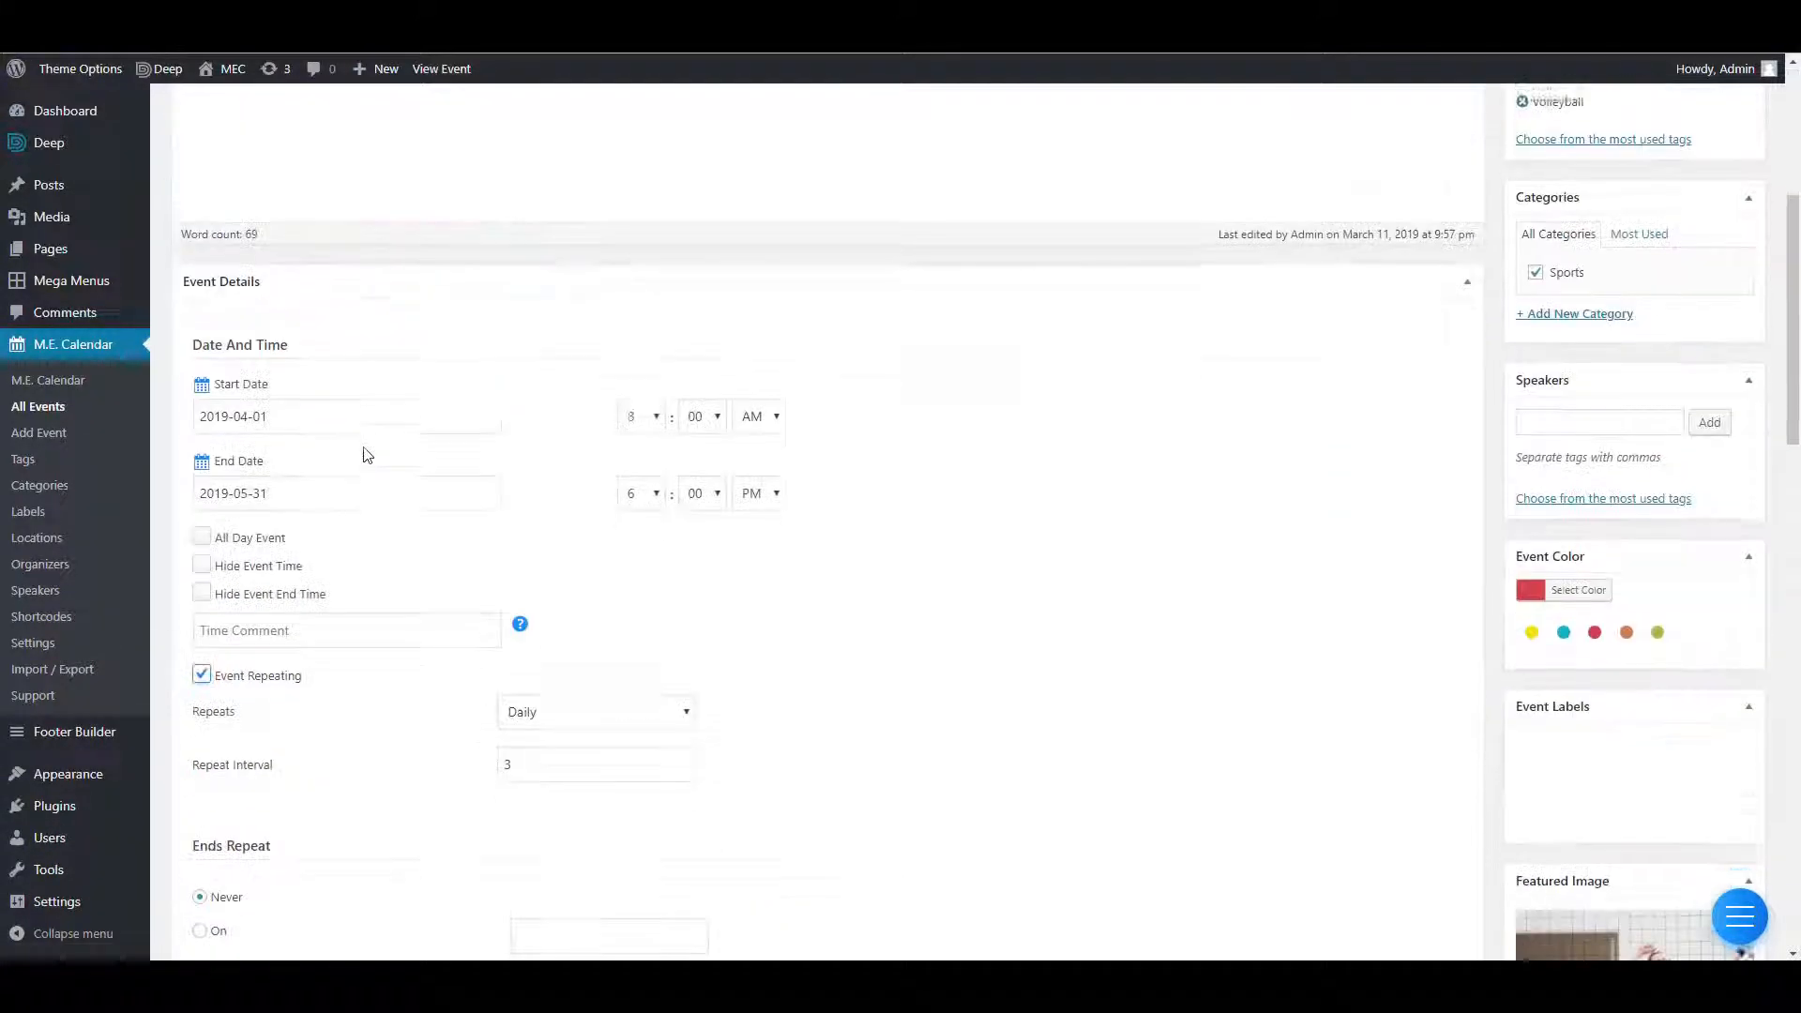
scroll(367, 455, up, 5)
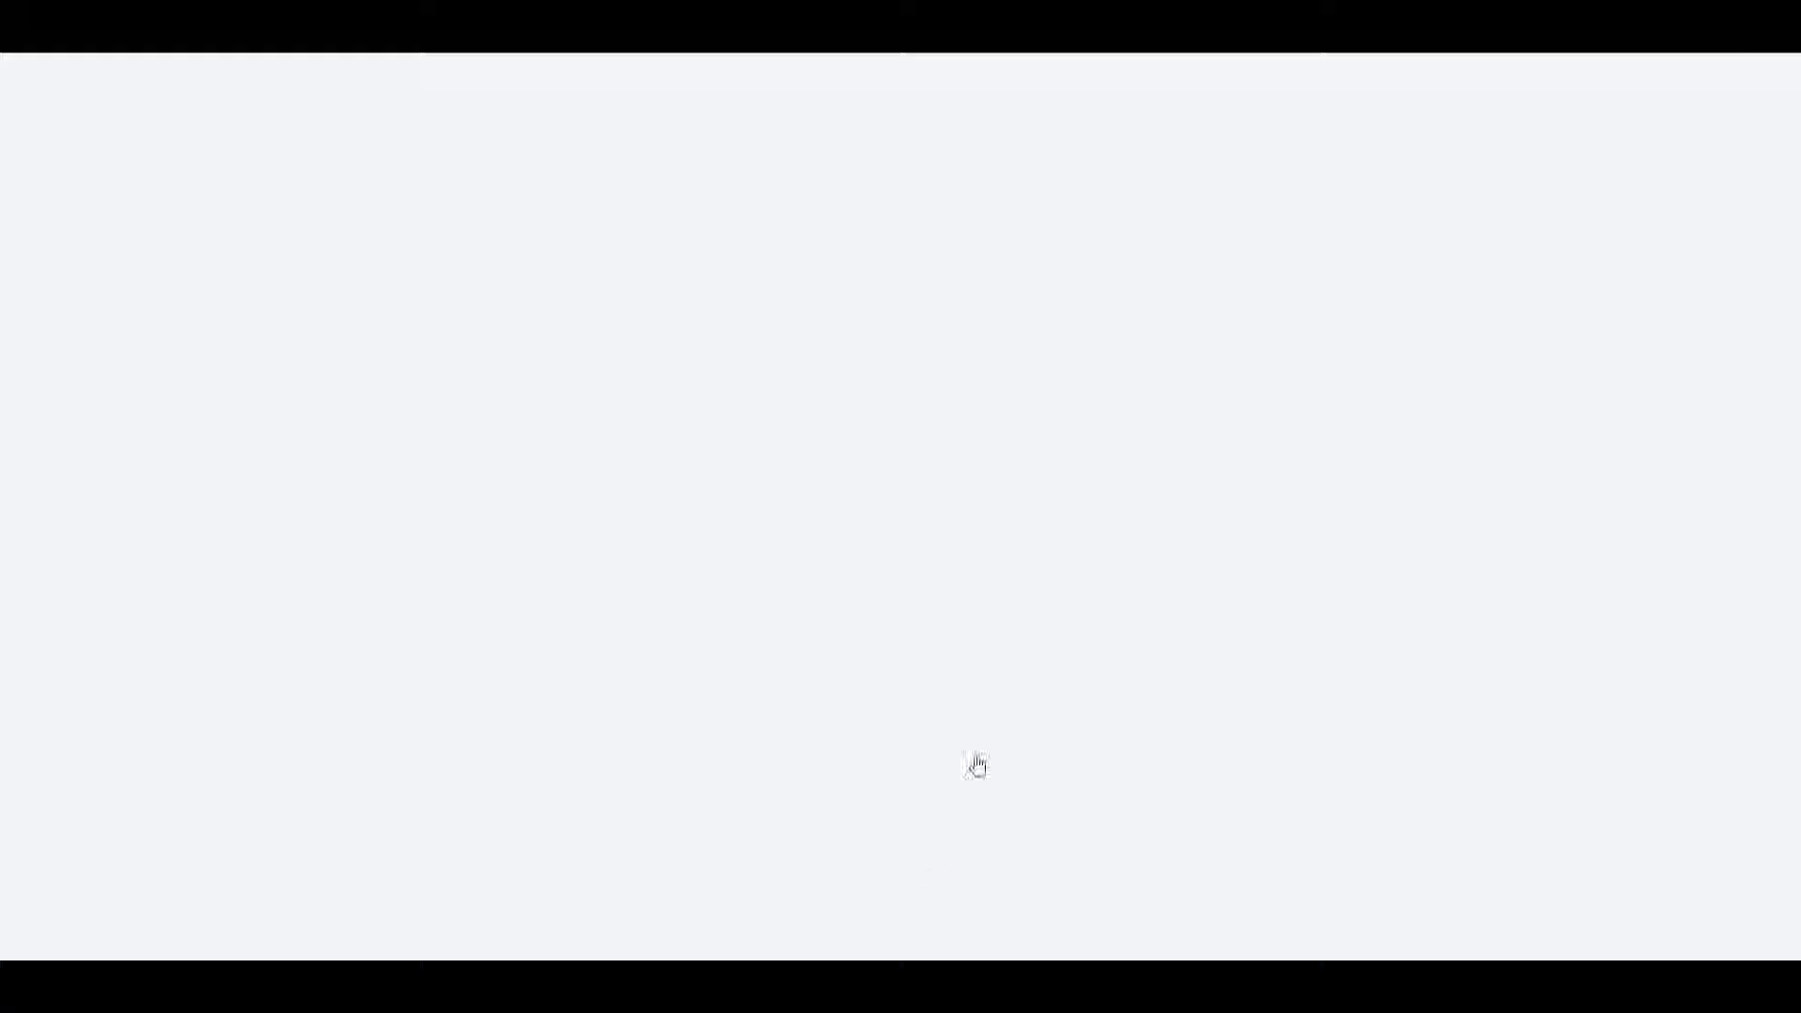
Examine the Next Occurrence box on the Volleyball Learning Sessions event page and follow its link to the occurrence page.
scroll(1354, 655, up, 9)
scroll(1295, 619, down, 7)
scroll(1295, 619, up, 7)
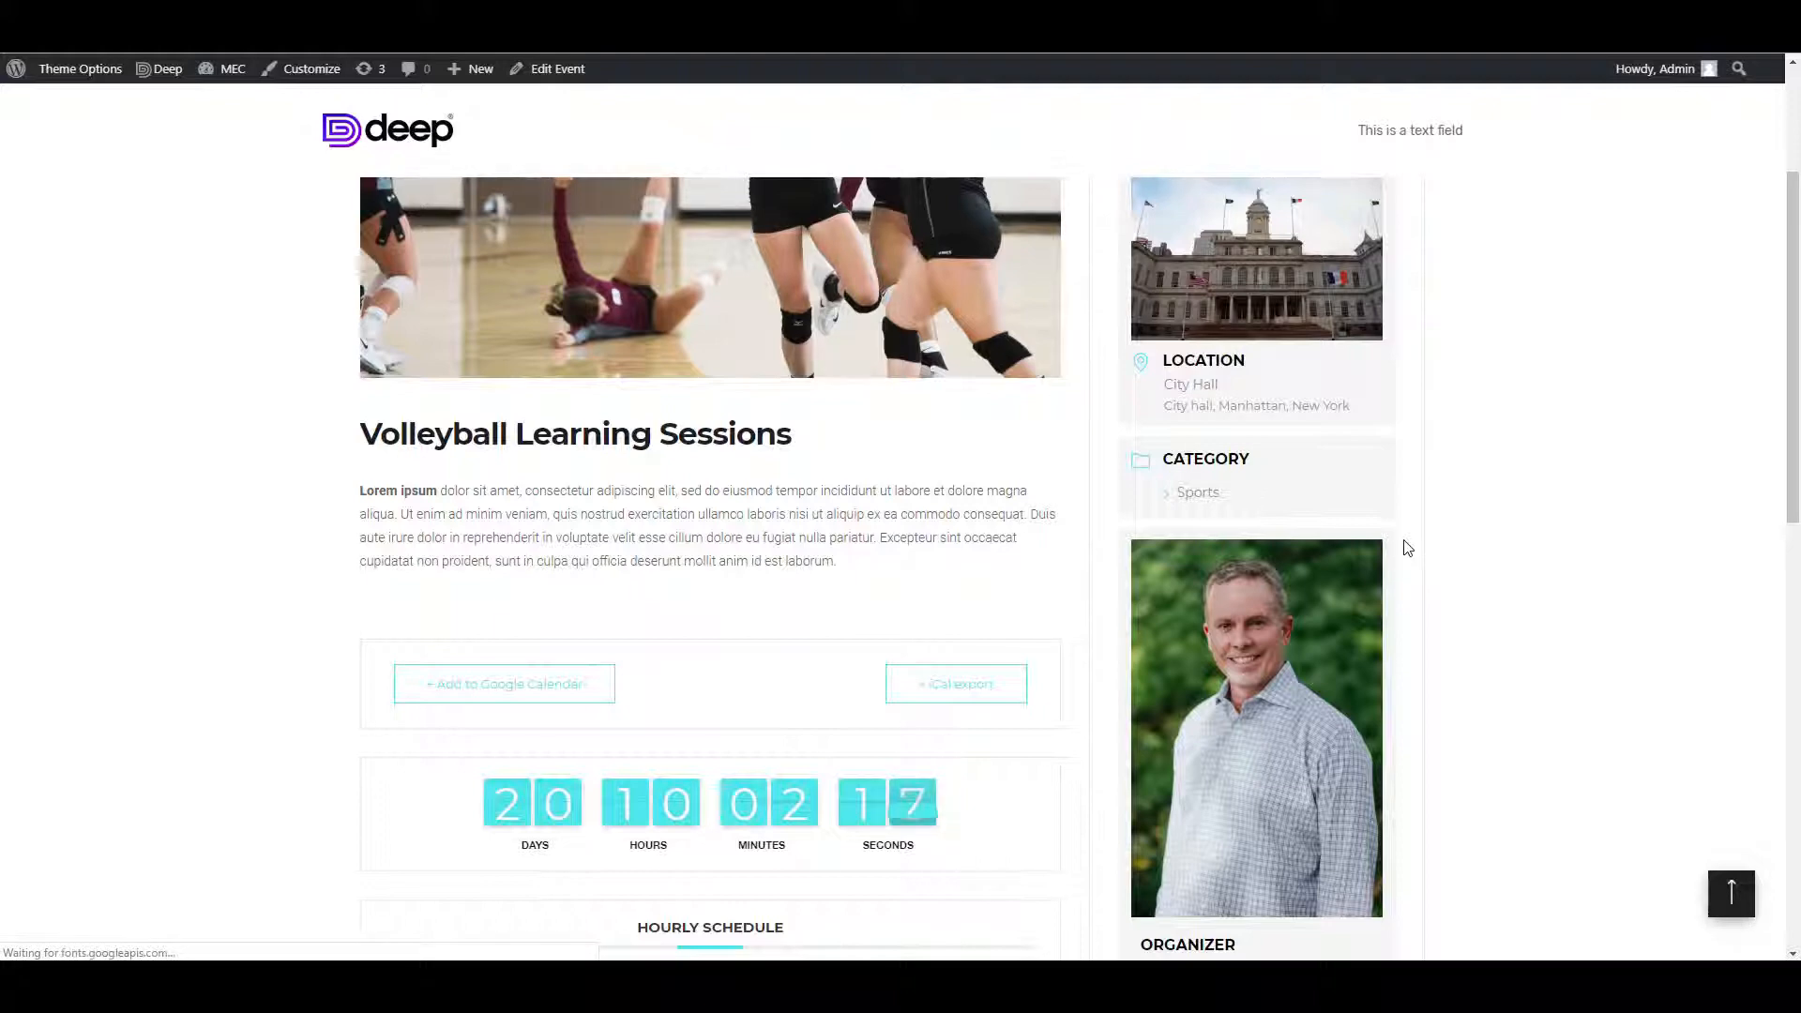
scroll(1404, 541, up, 3)
scroll(1404, 541, down, 6)
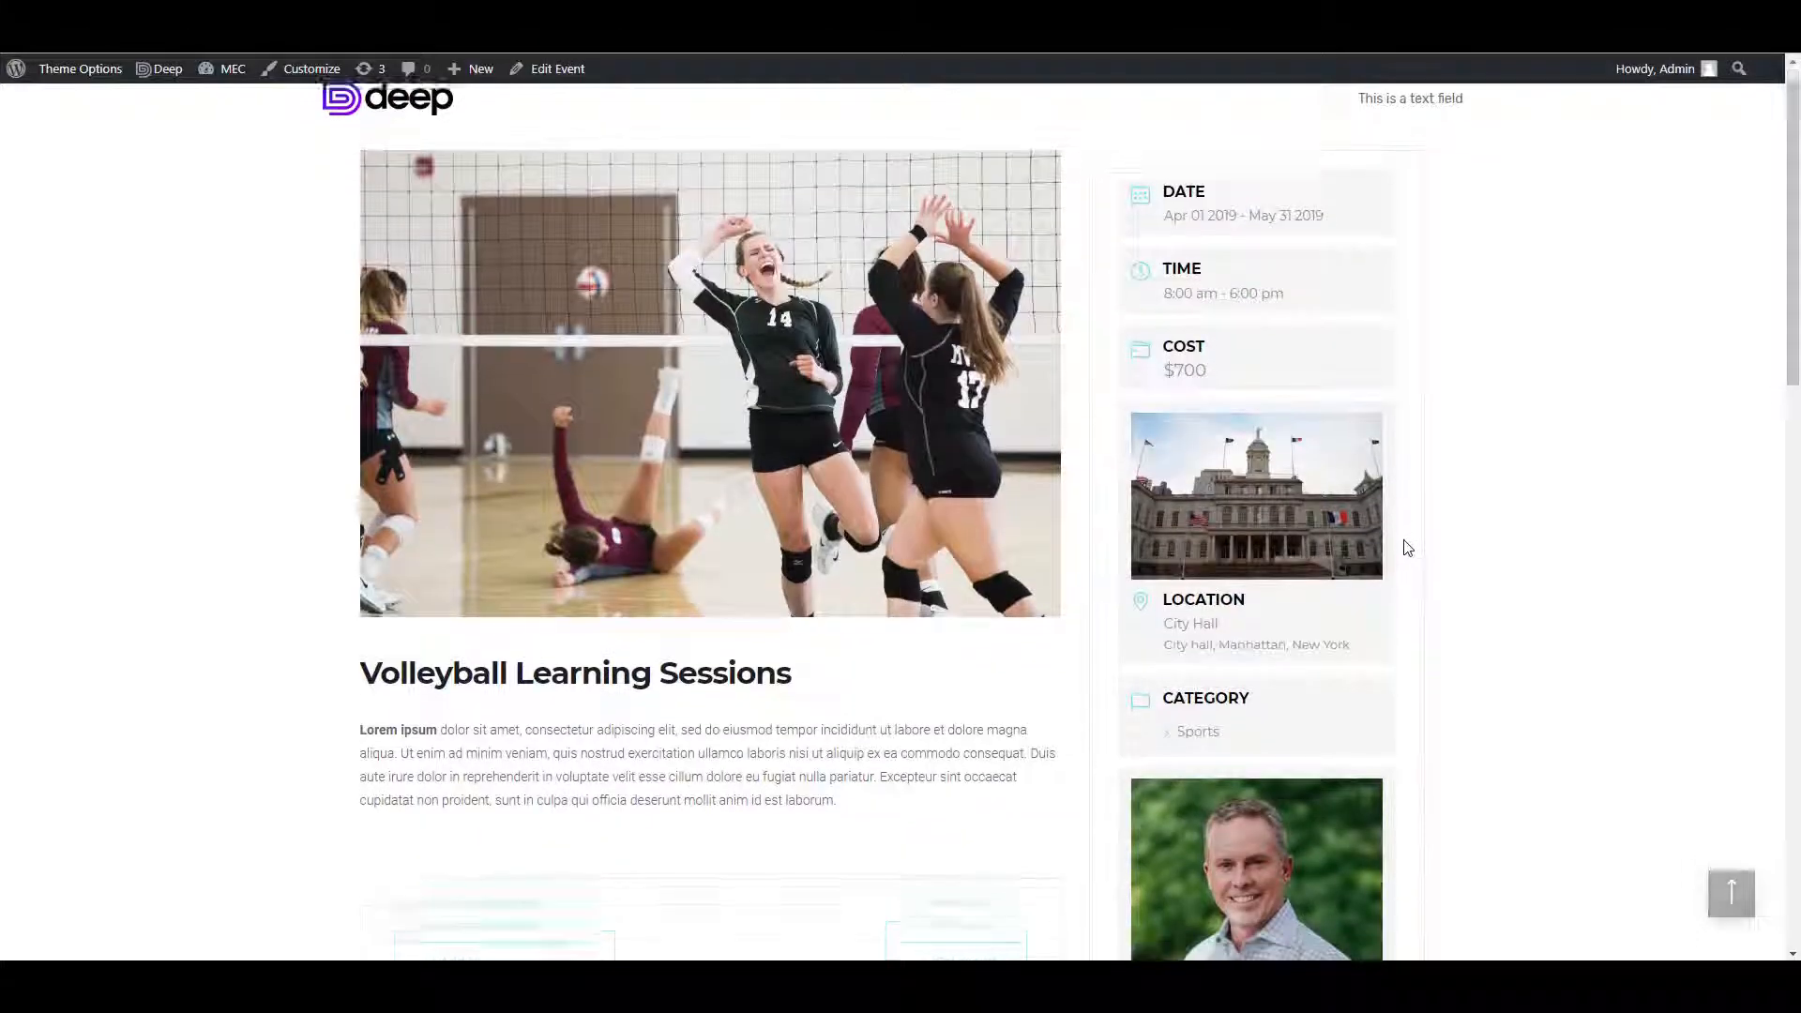
scroll(1266, 488, down, 4)
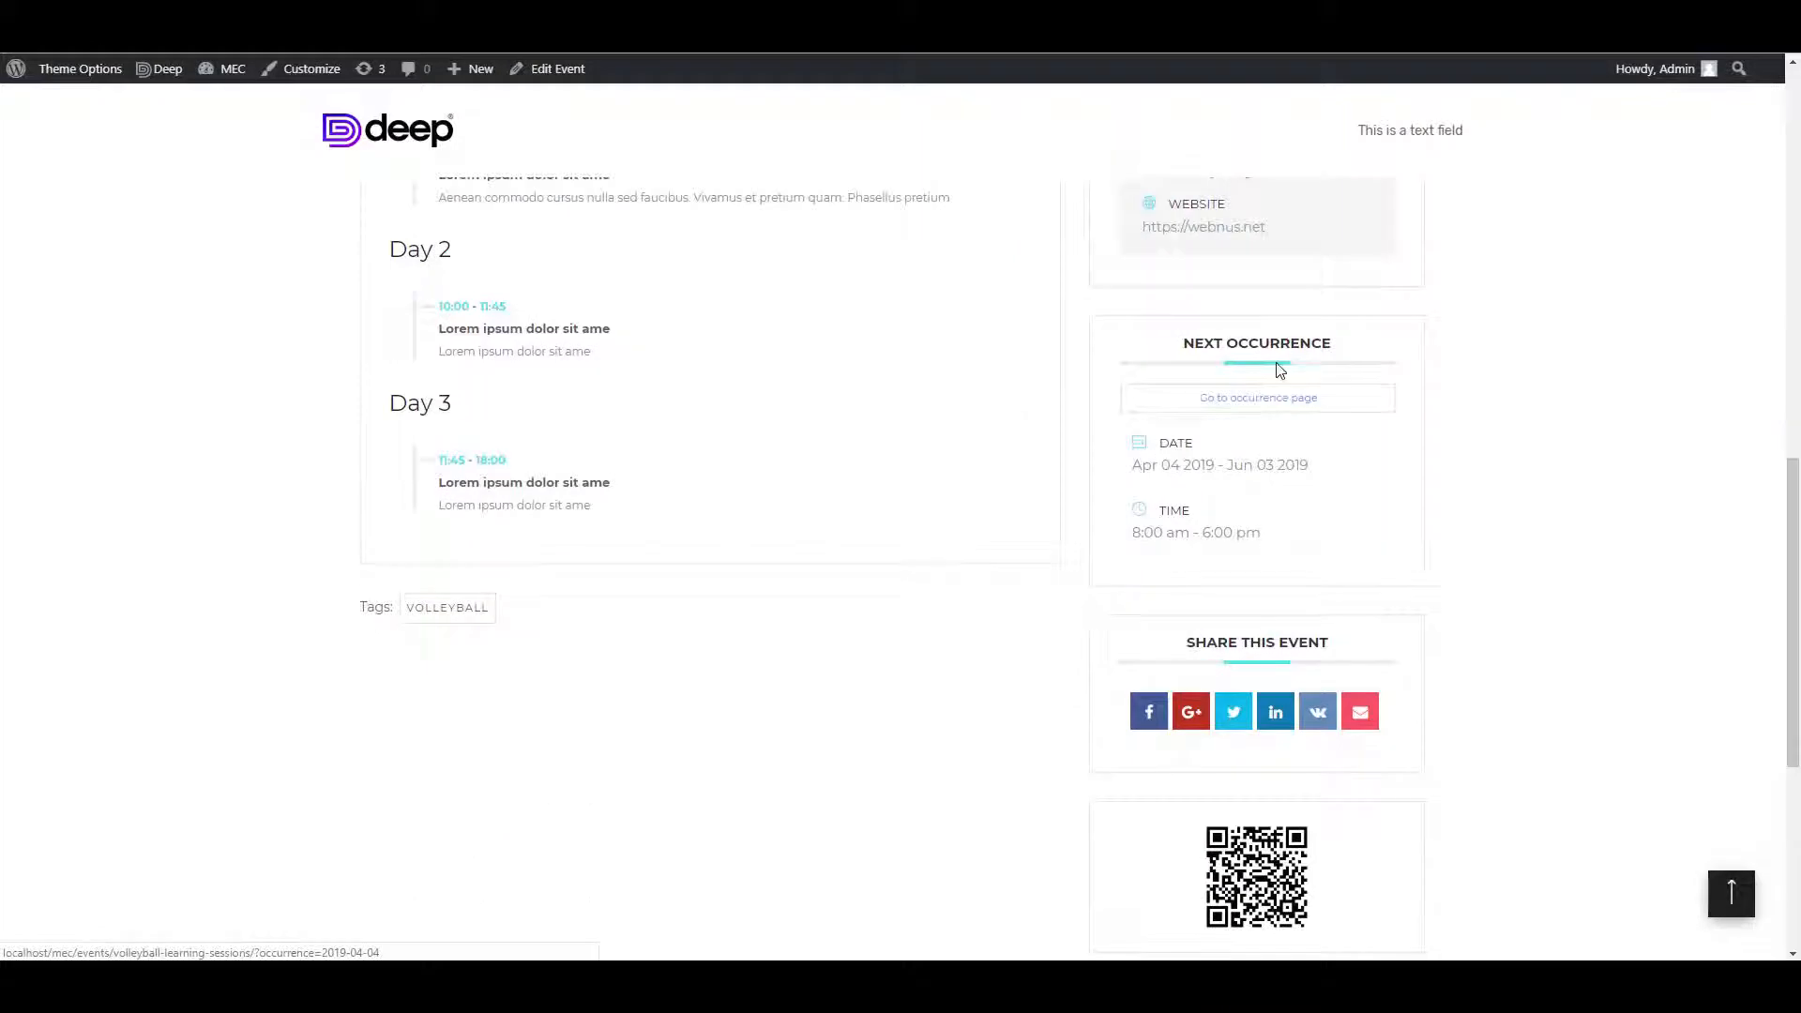
drag(1334, 353, 1164, 358)
click(1282, 458)
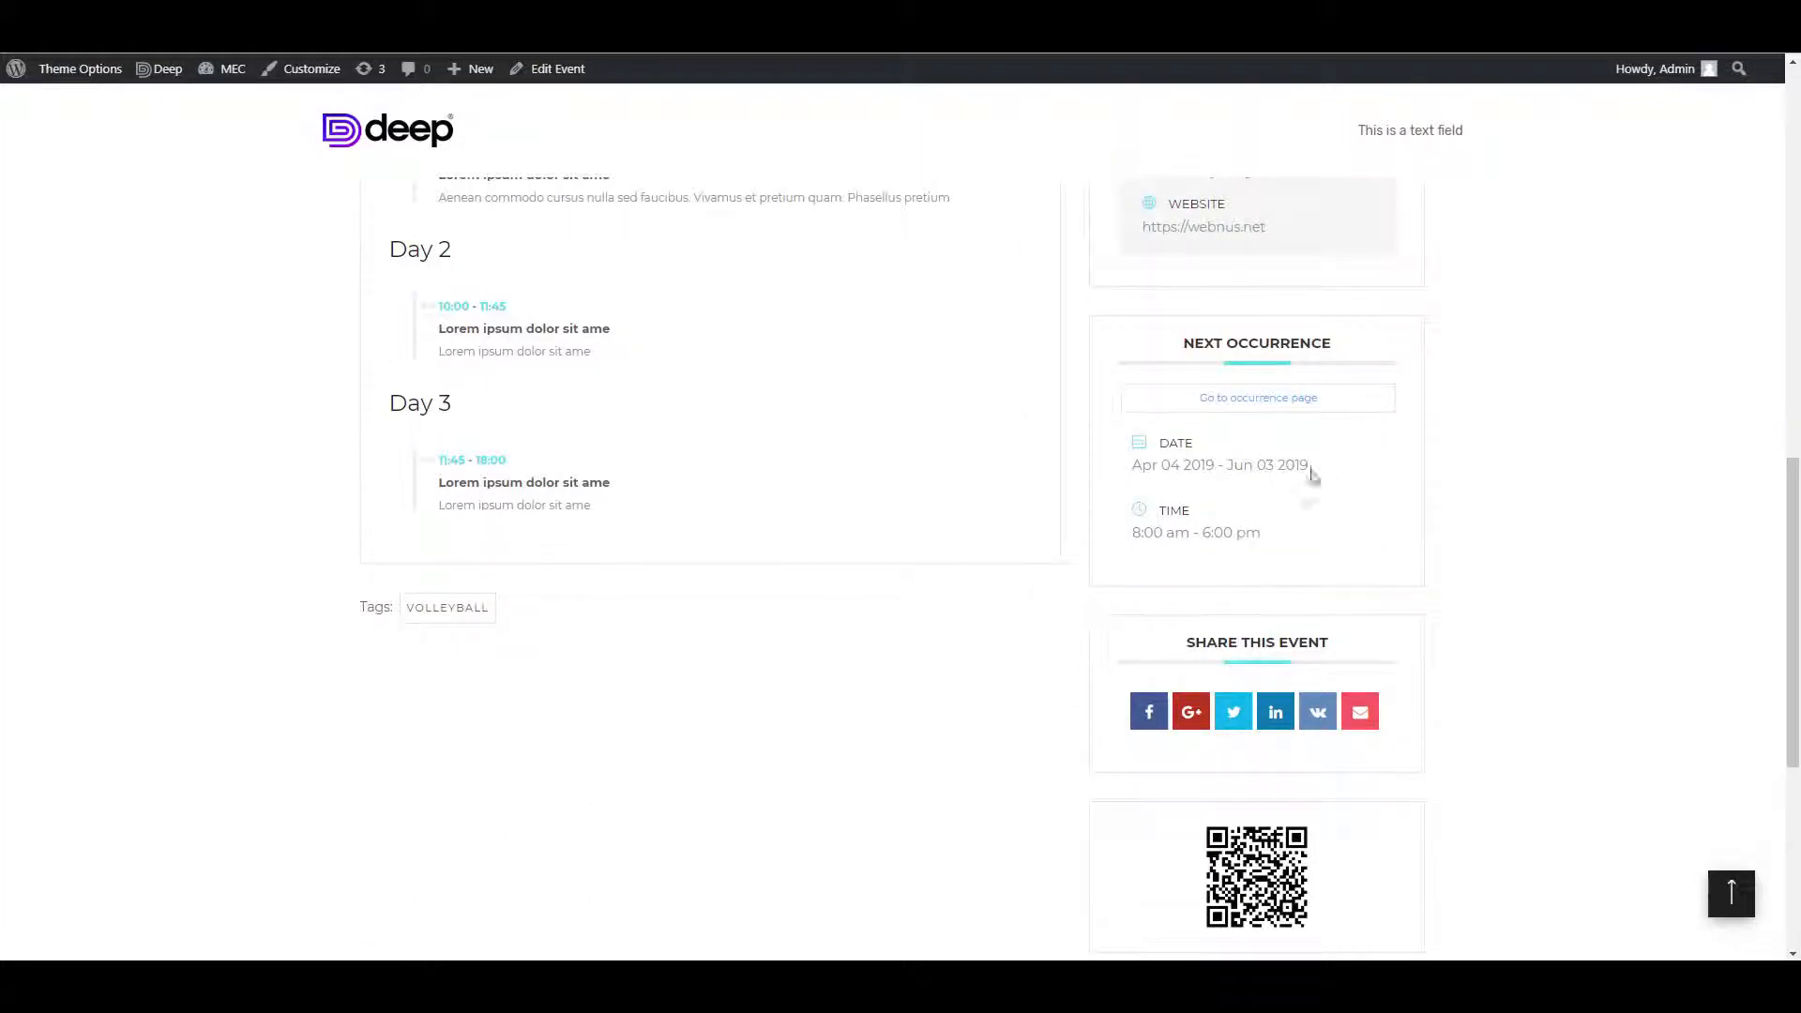
drag(1314, 520, 1116, 468)
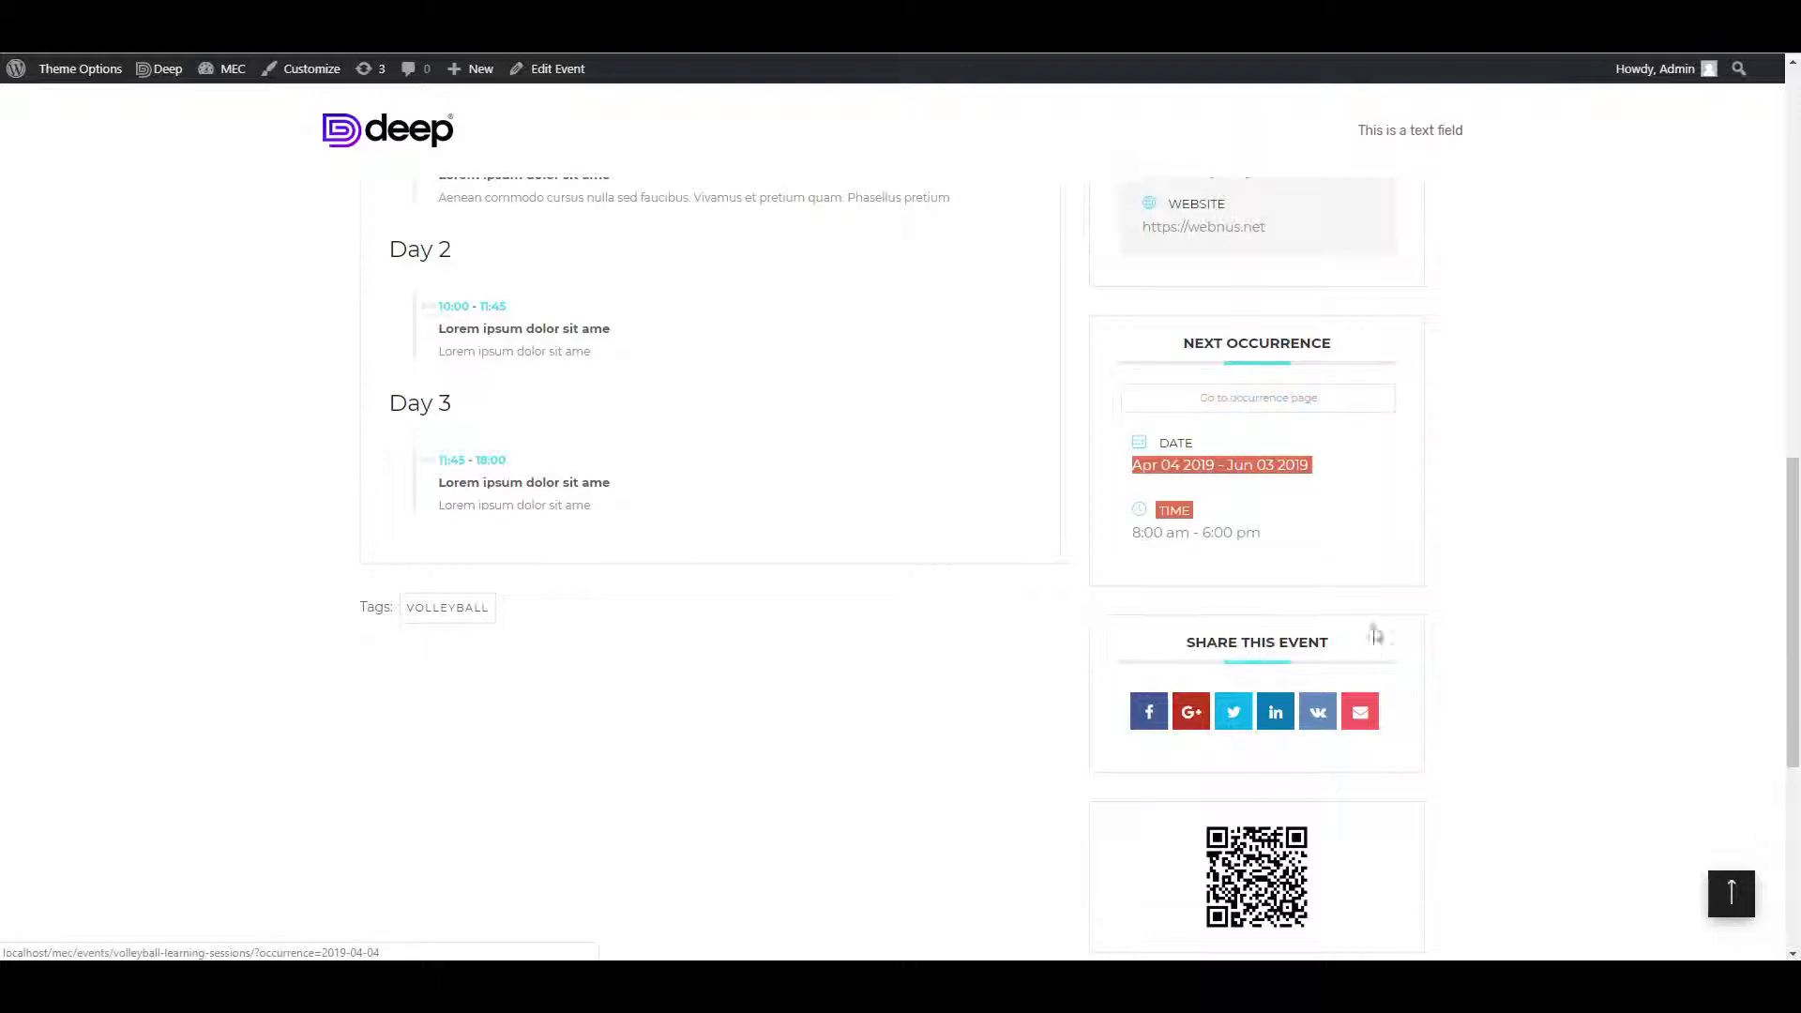
click(1241, 404)
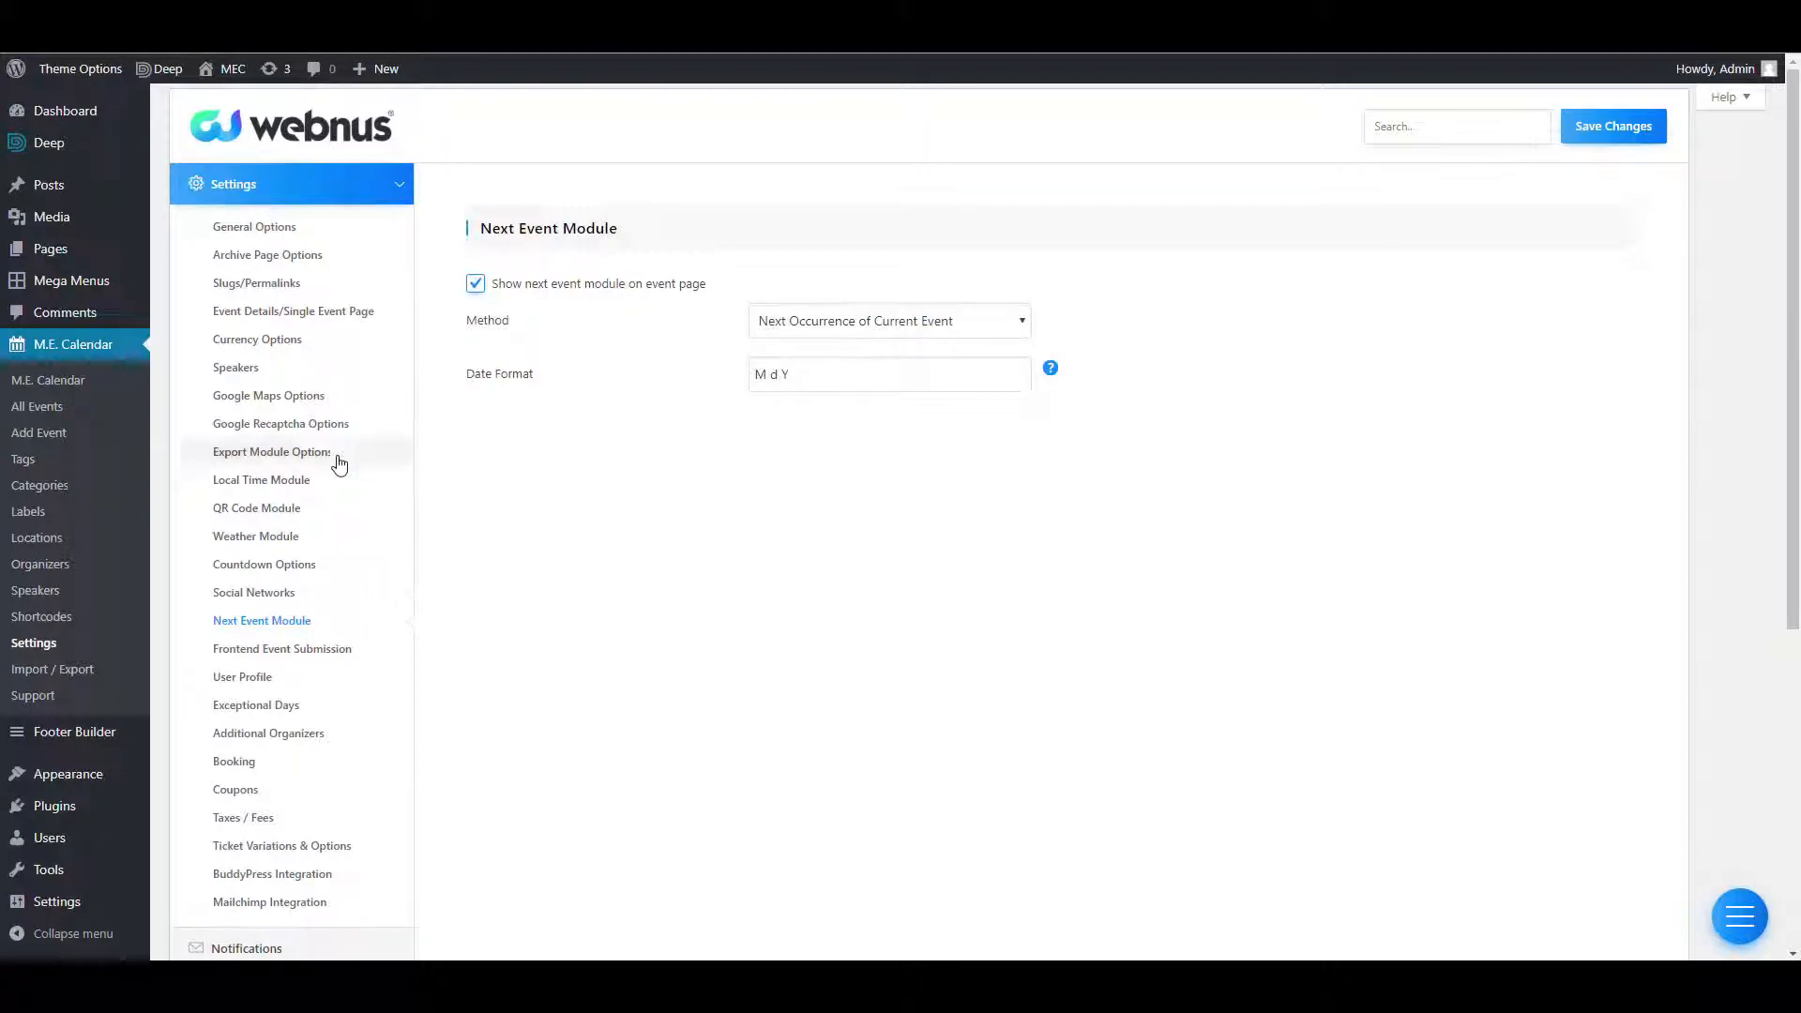
Open the Frontend Event Submission settings and look over the page choices for Events List Page and Add/Edit Events Page.
scroll(330, 478, down, 2)
click(268, 482)
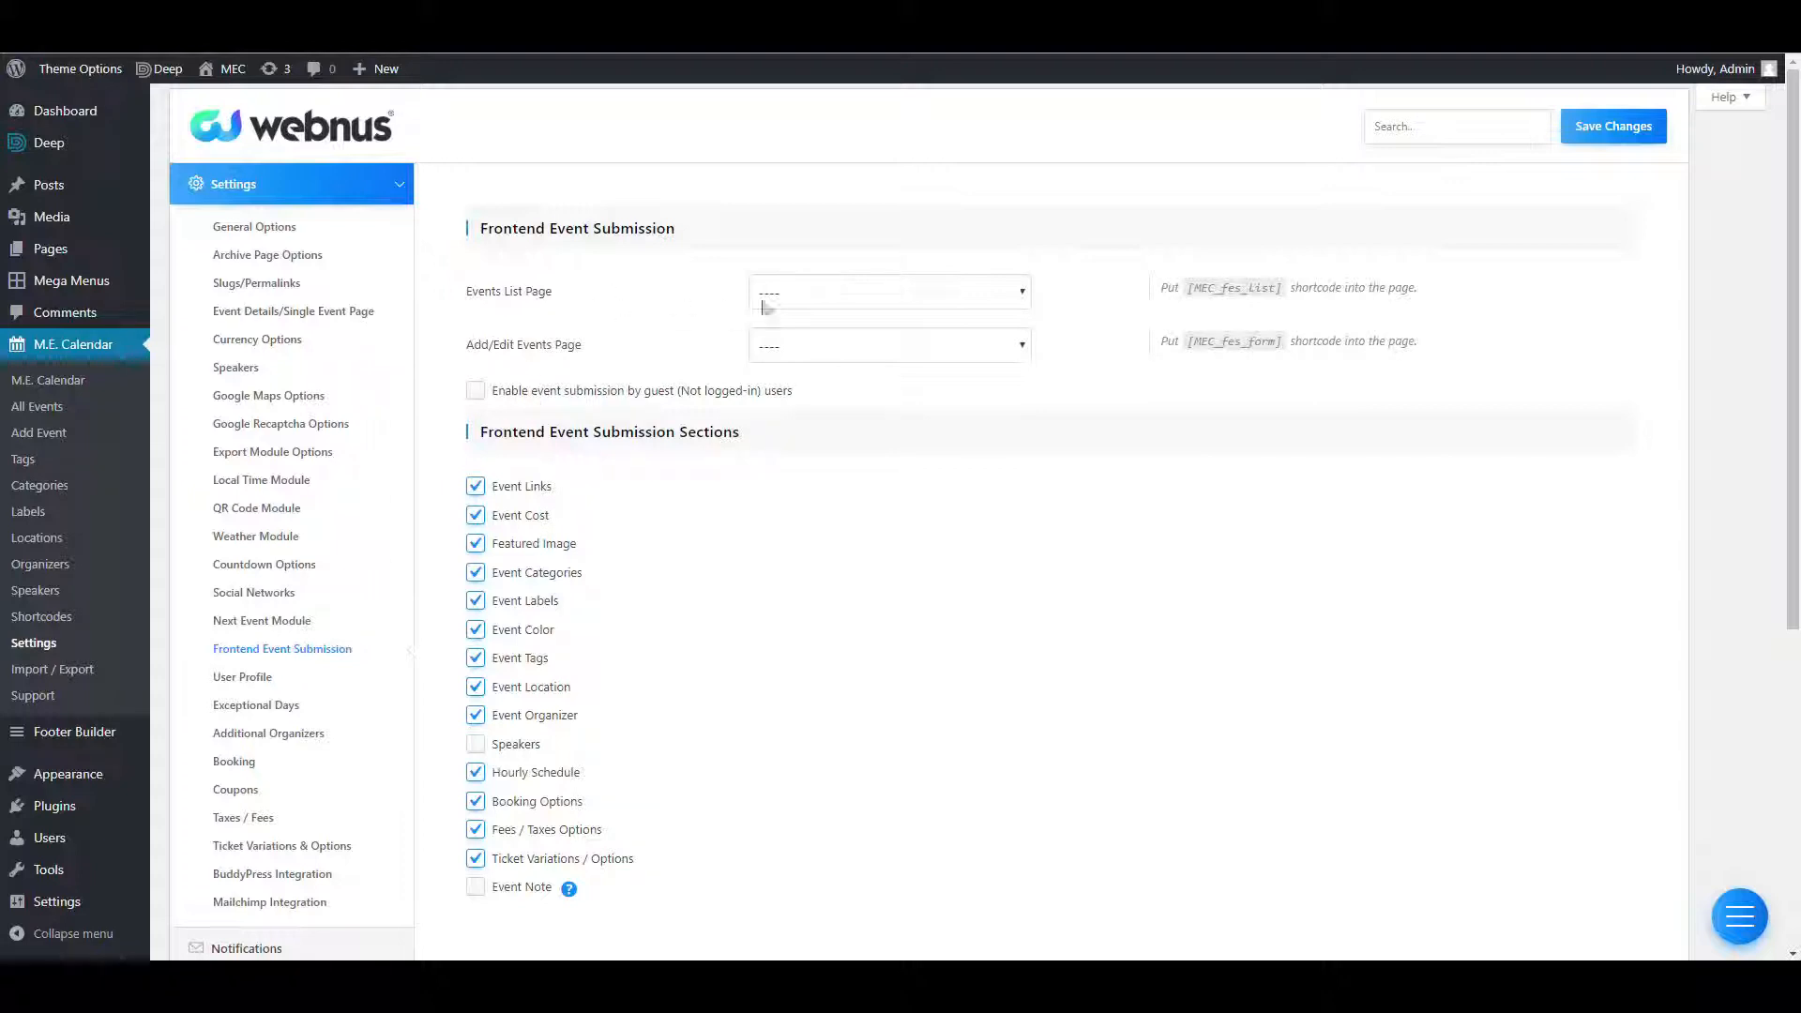
click(856, 293)
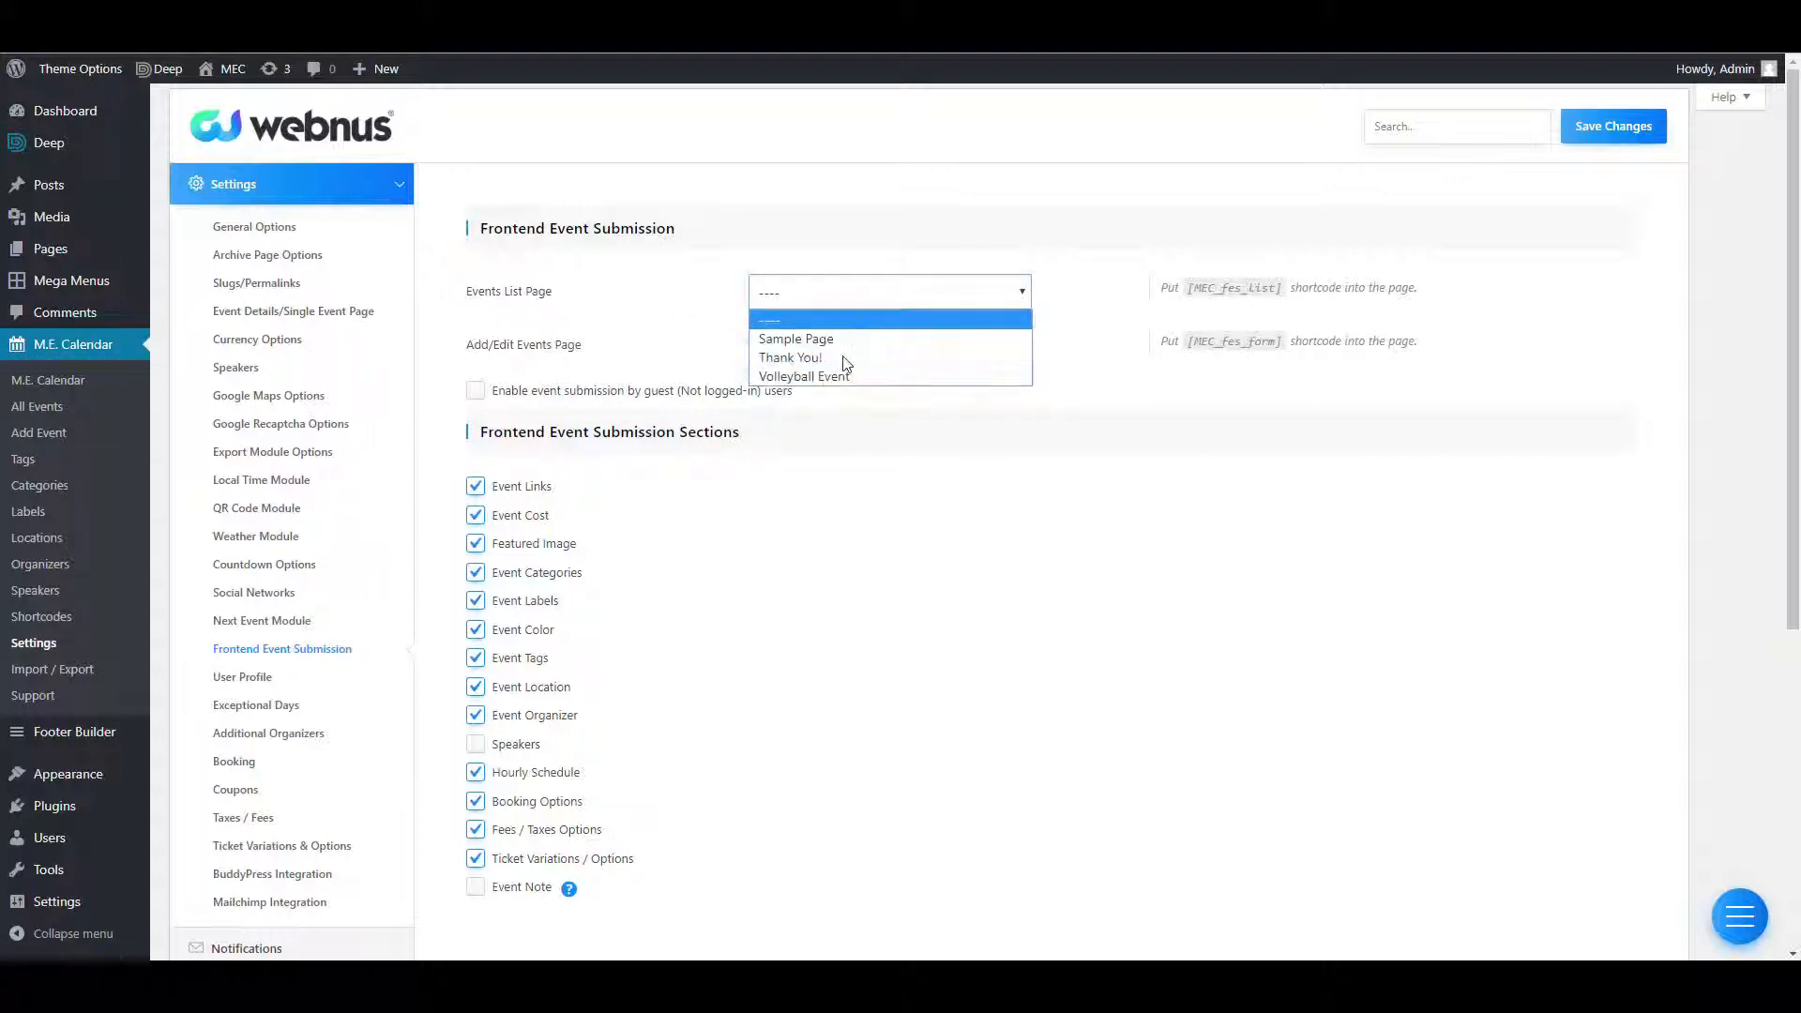
click(645, 253)
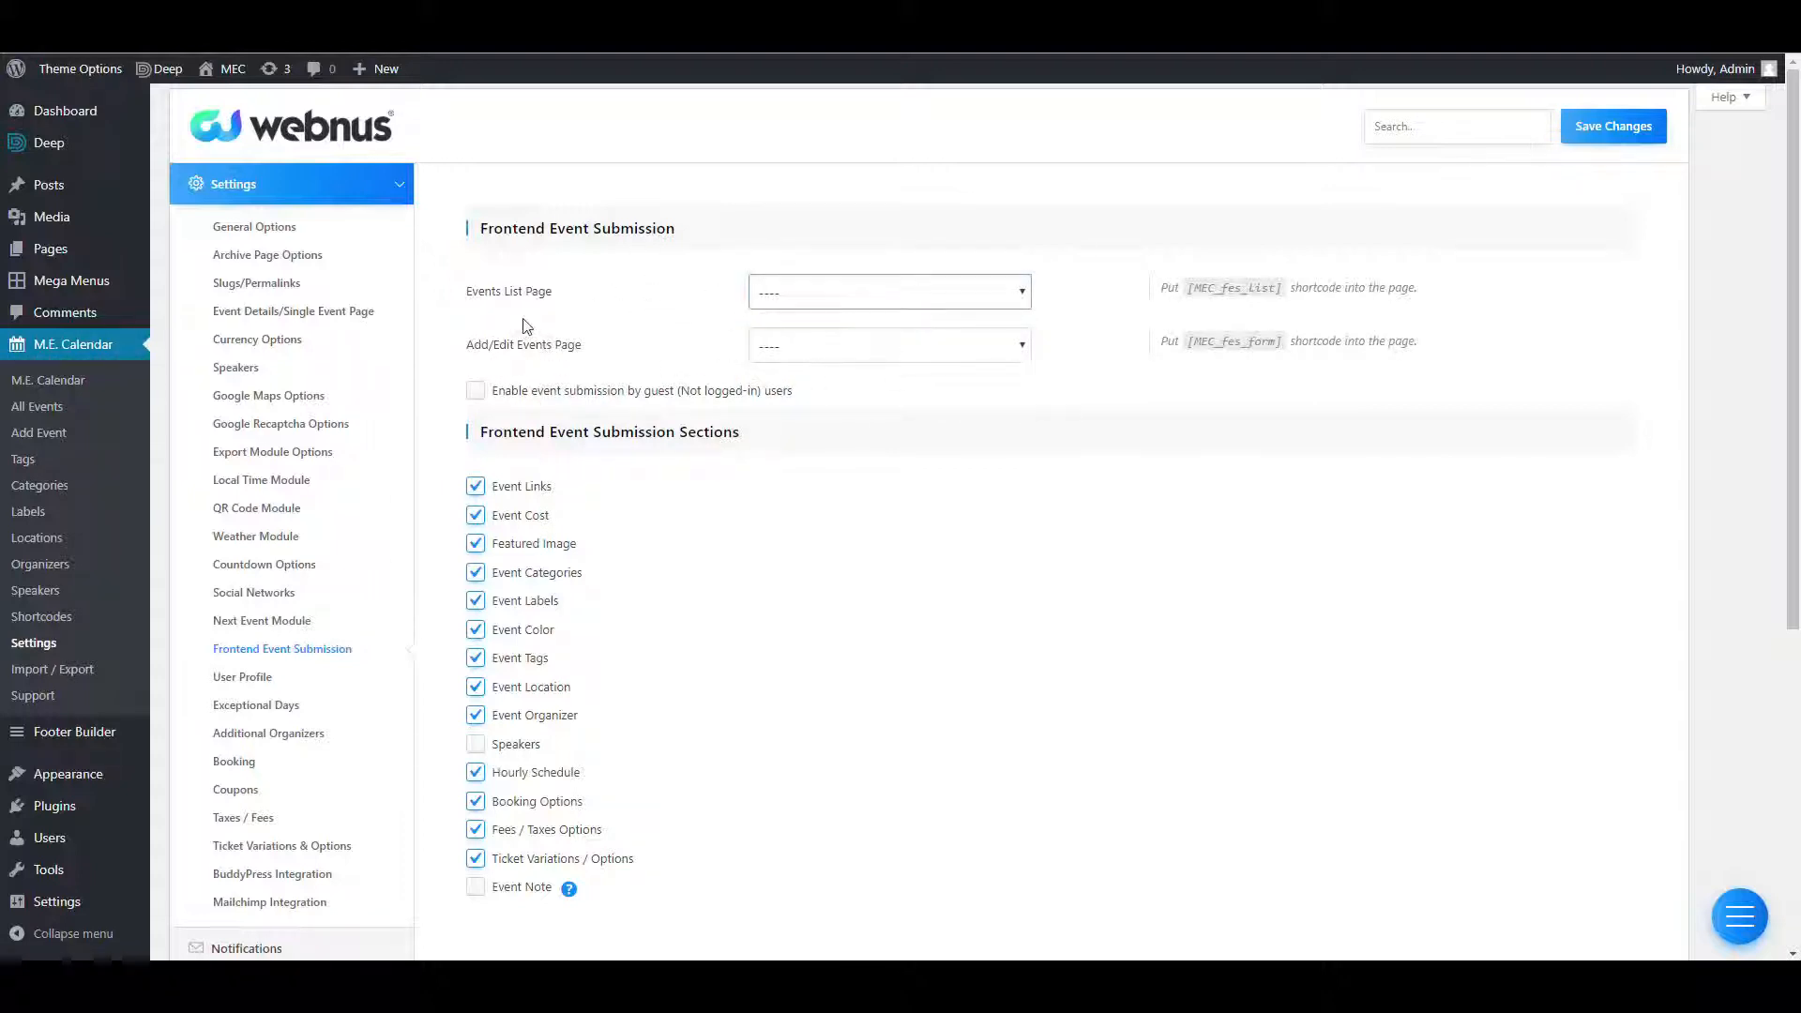
click(790, 355)
click(790, 355)
Examine the Add/Edit Events Page option and the [MEC_fes_form] and [MEC_fes_list] shortcodes for the submission pages.
drag(585, 347, 538, 345)
click(486, 364)
triple_click(1225, 342)
click(1225, 342)
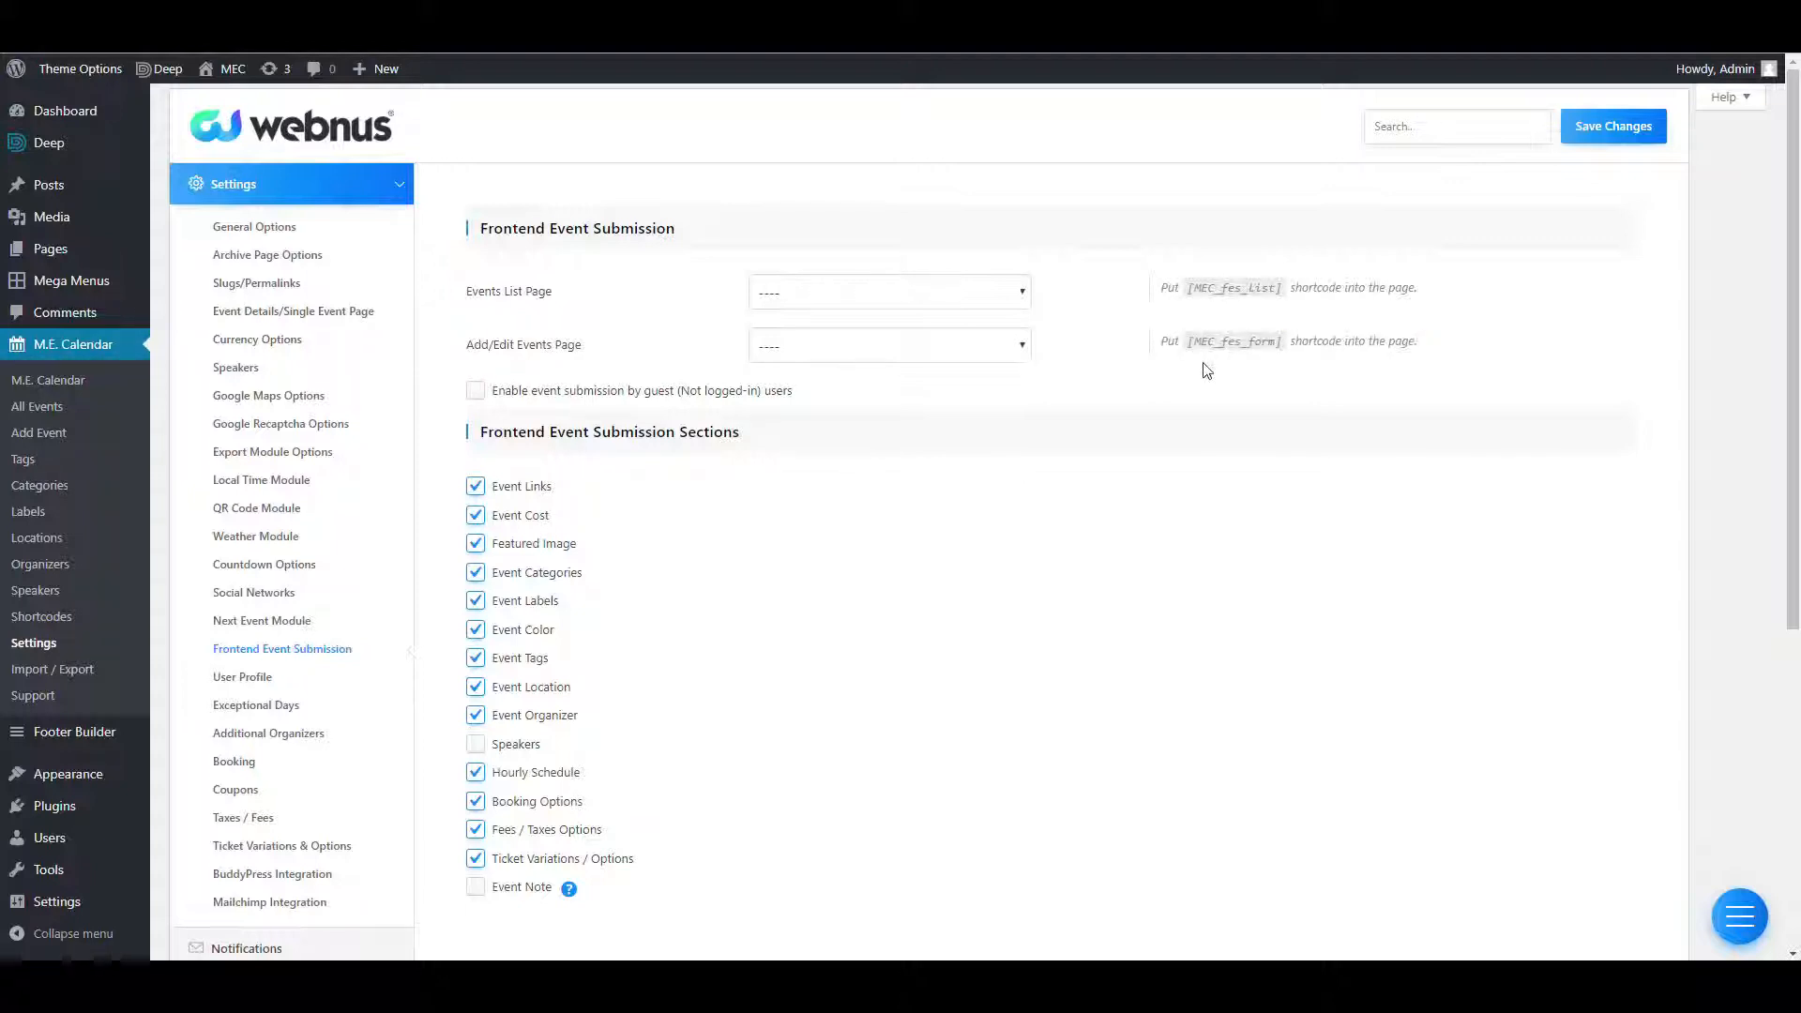
drag(1183, 343, 1290, 344)
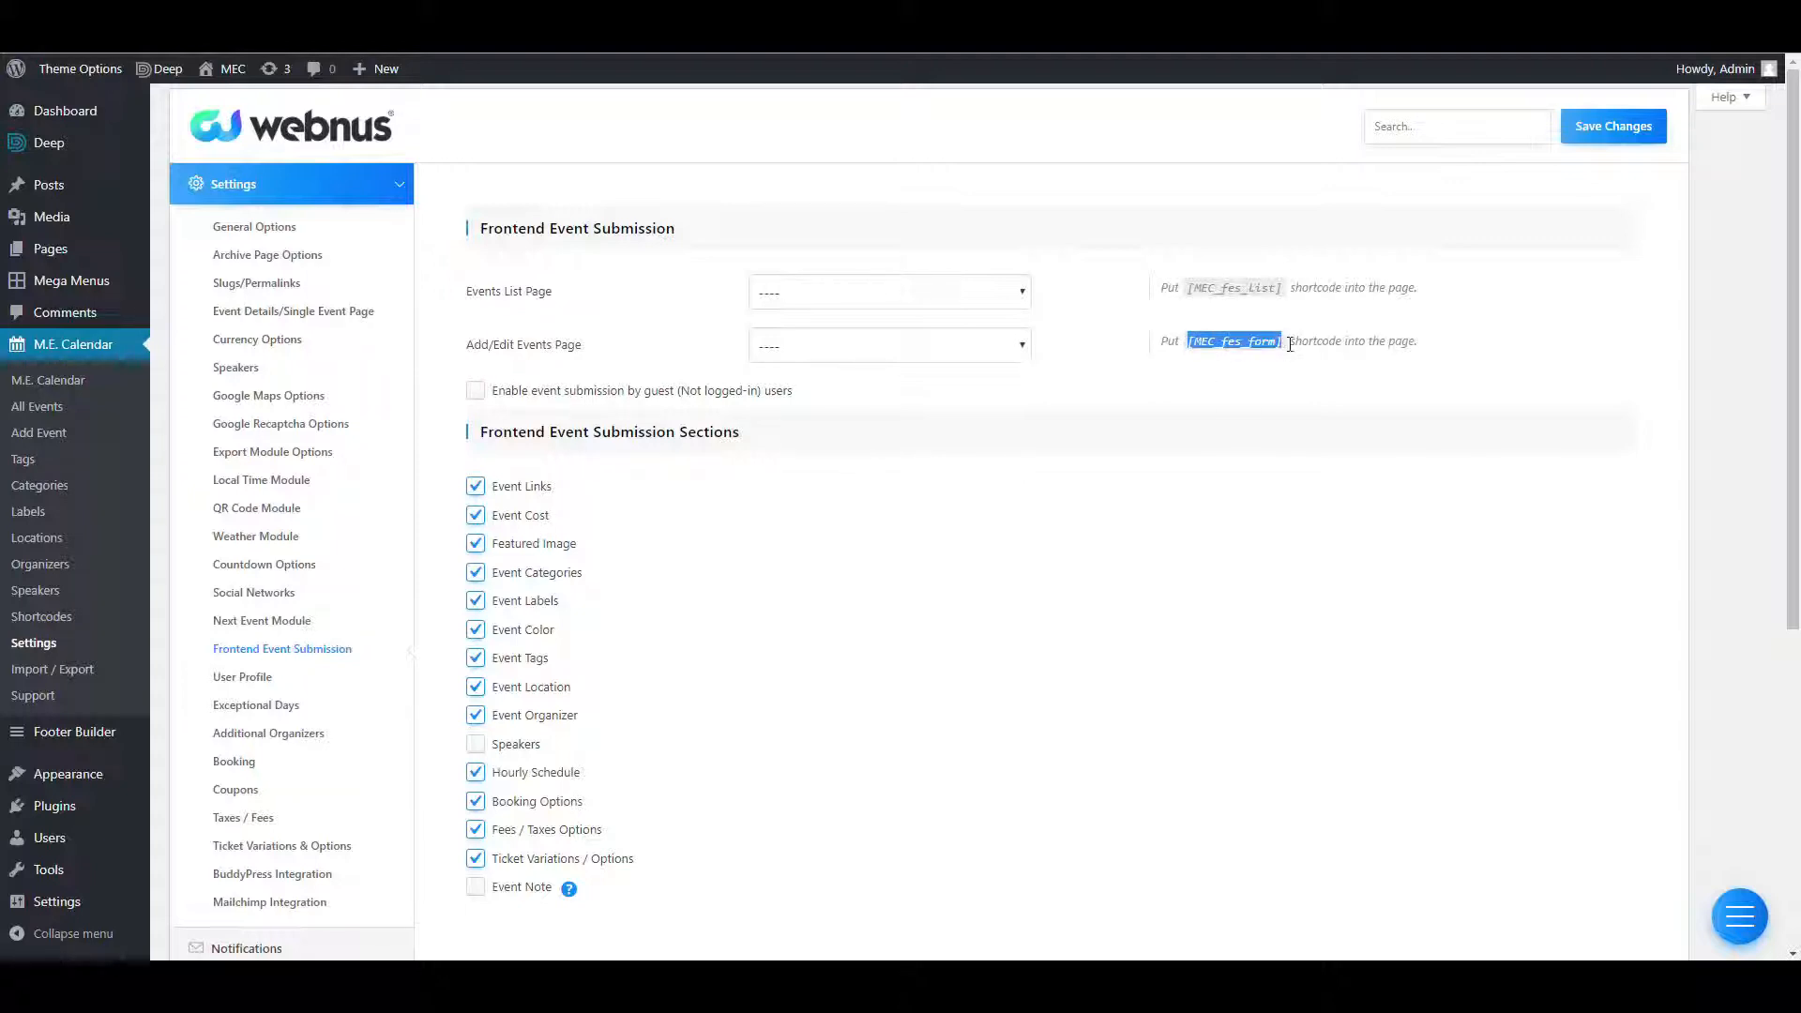
click(1206, 291)
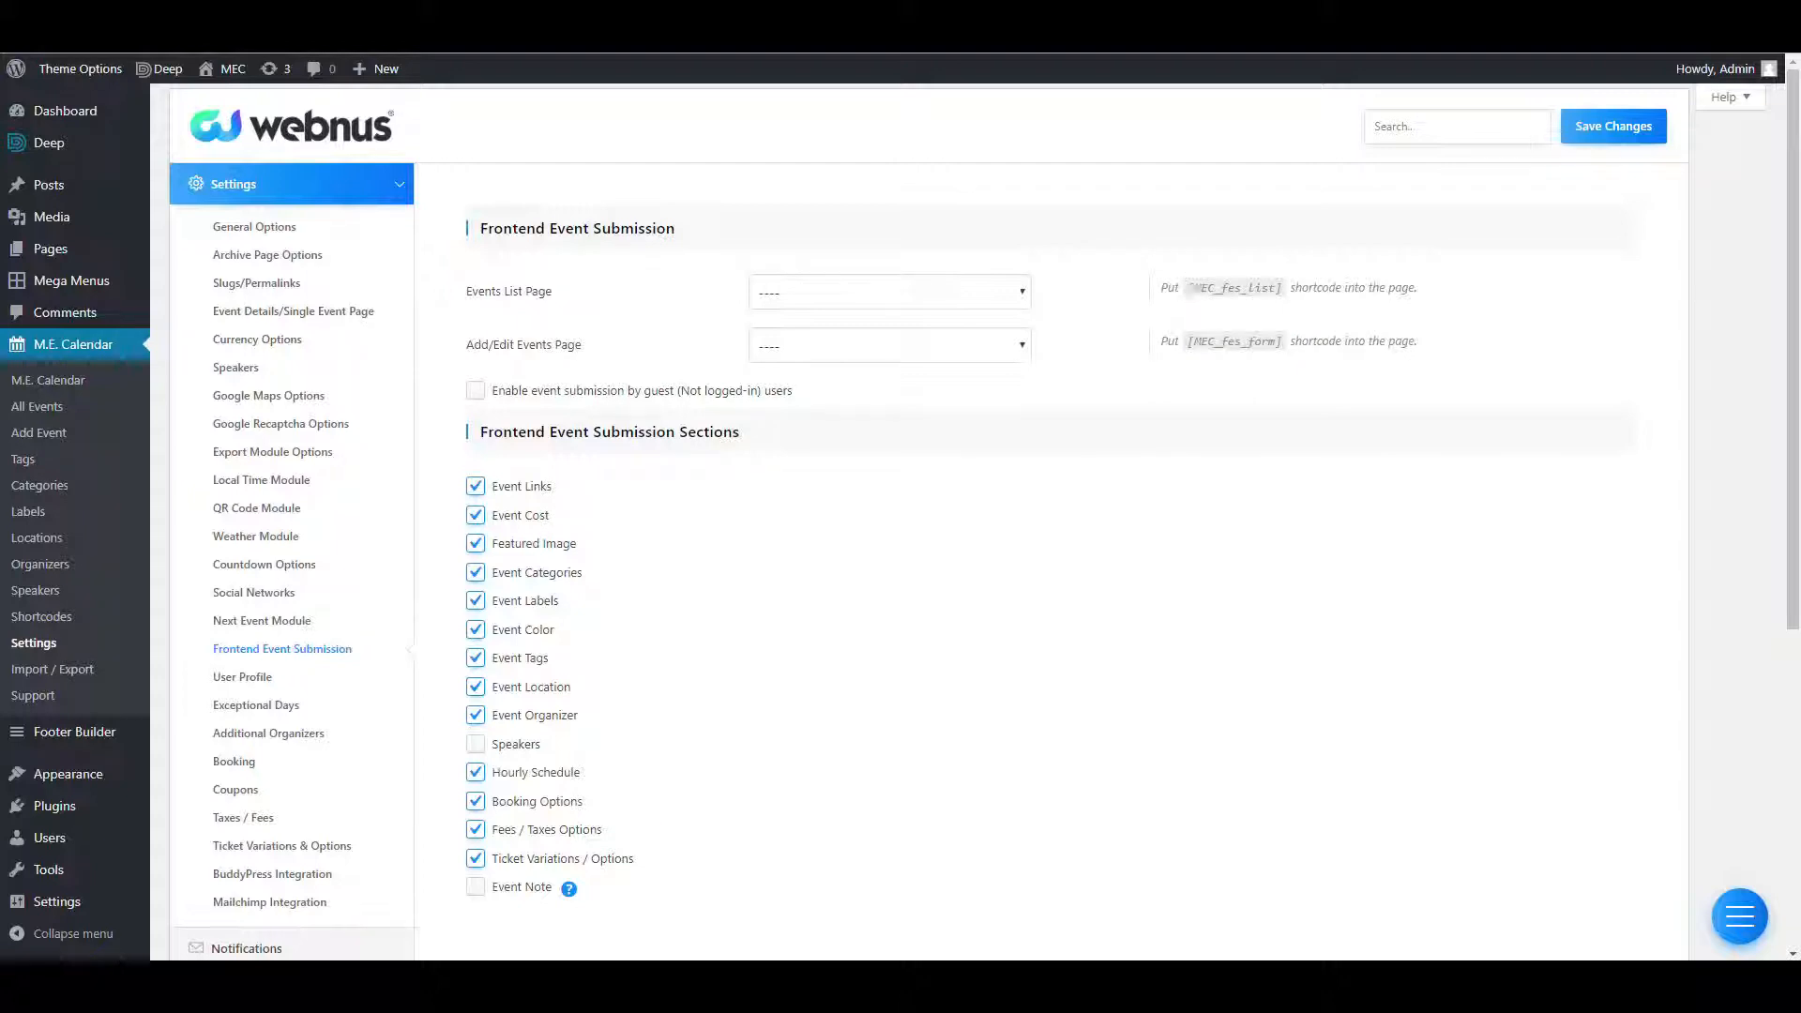
Look over the submission shortcodes and try enabling event submission by guest (Not logged-in) users.
drag(1185, 288, 1285, 289)
click(1231, 336)
click(476, 392)
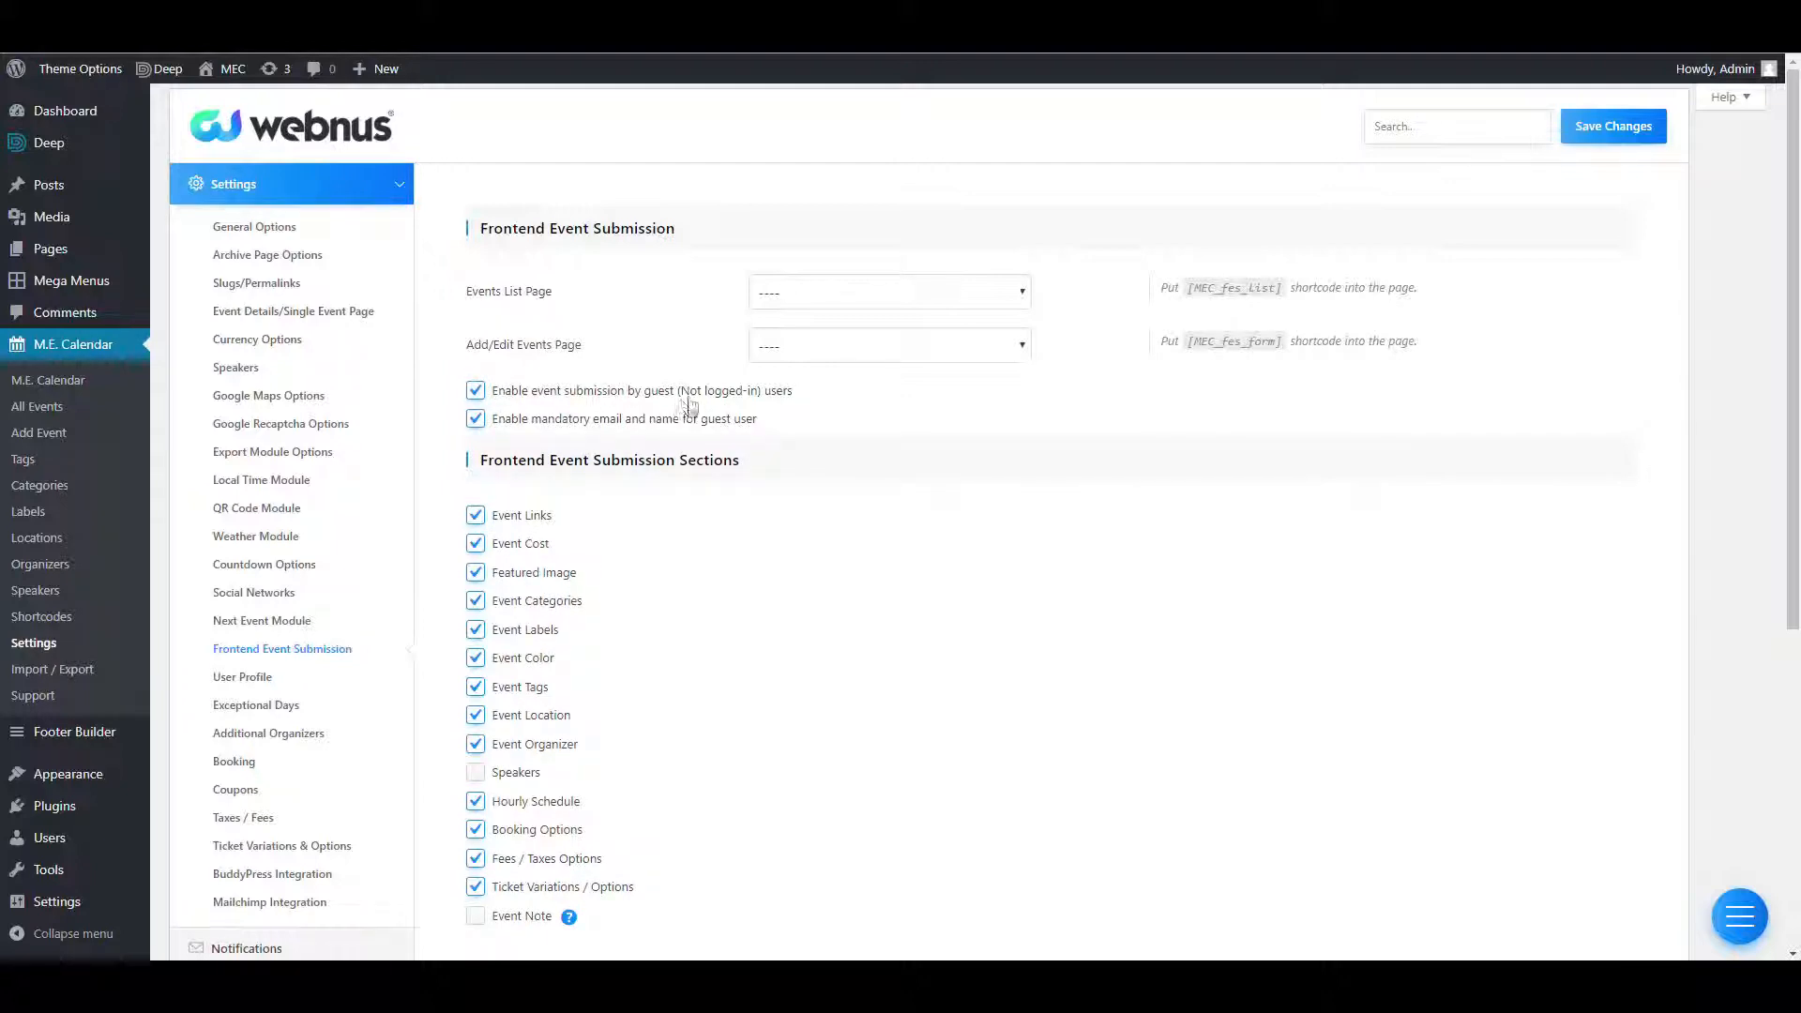
drag(683, 394, 756, 394)
click(476, 390)
Review the Frontend Event Submission Sections options and save the settings.
scroll(537, 610, down, 3)
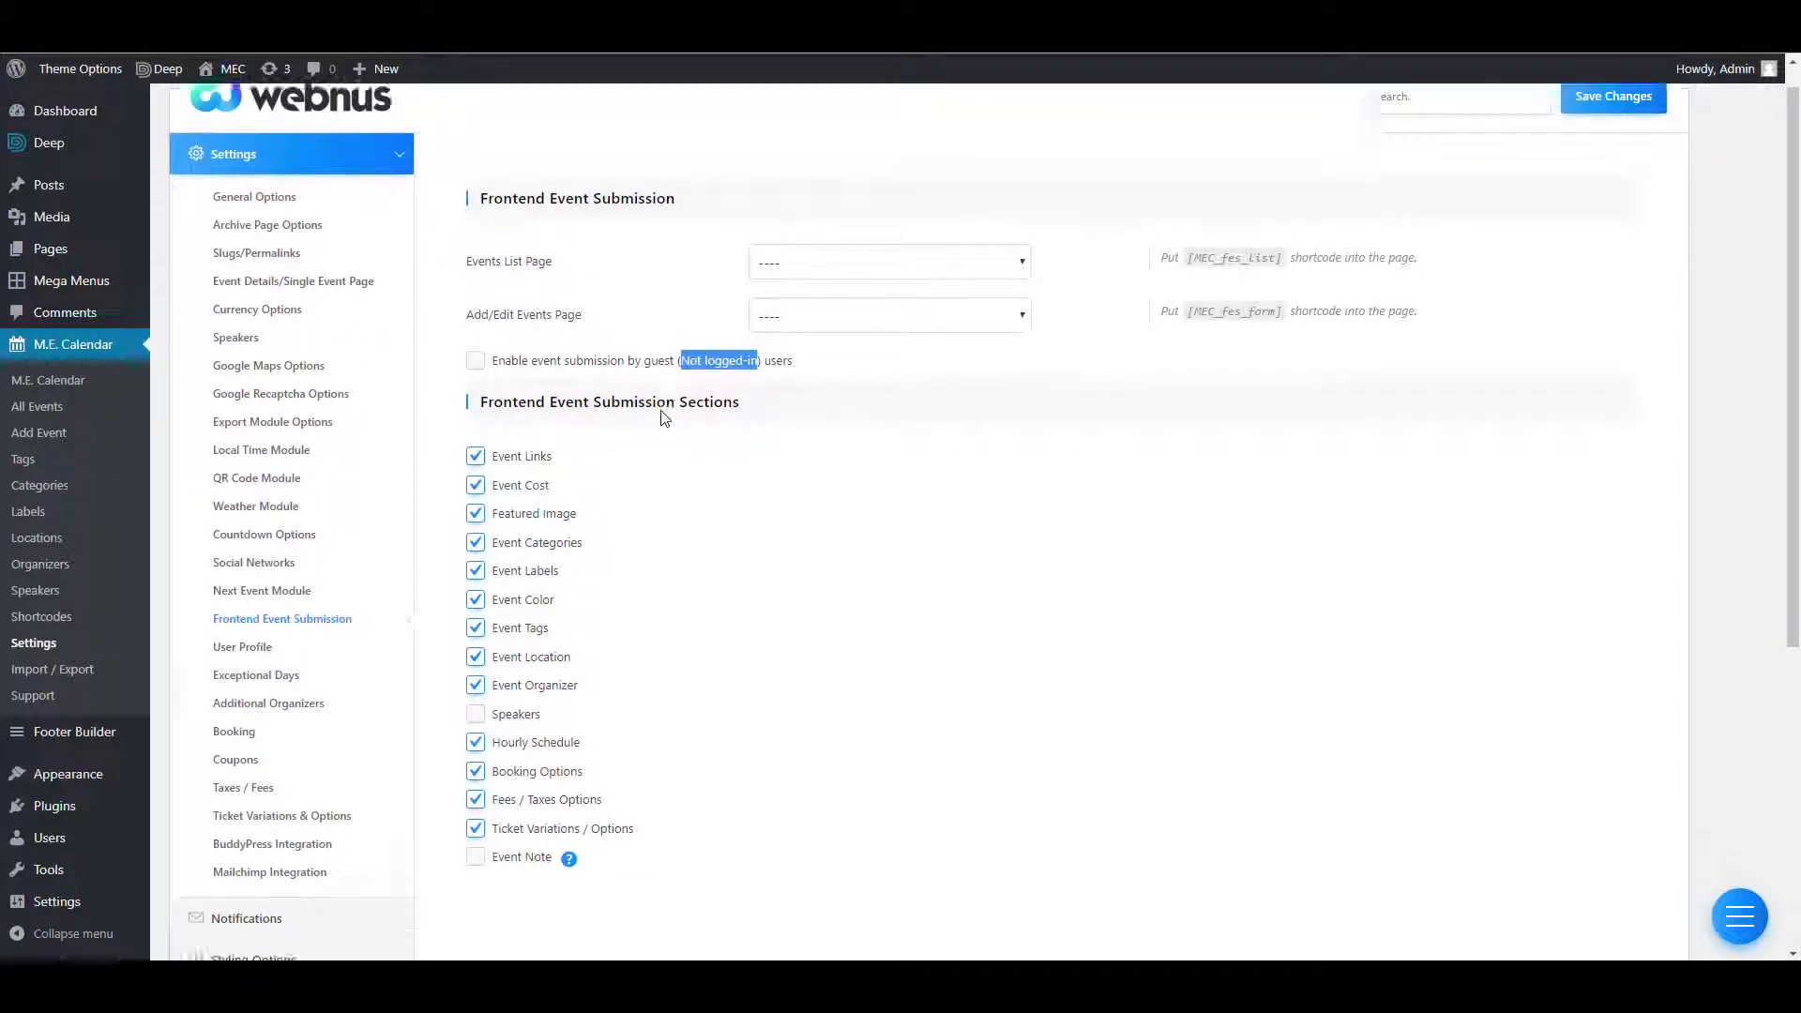
scroll(536, 609, up, 1)
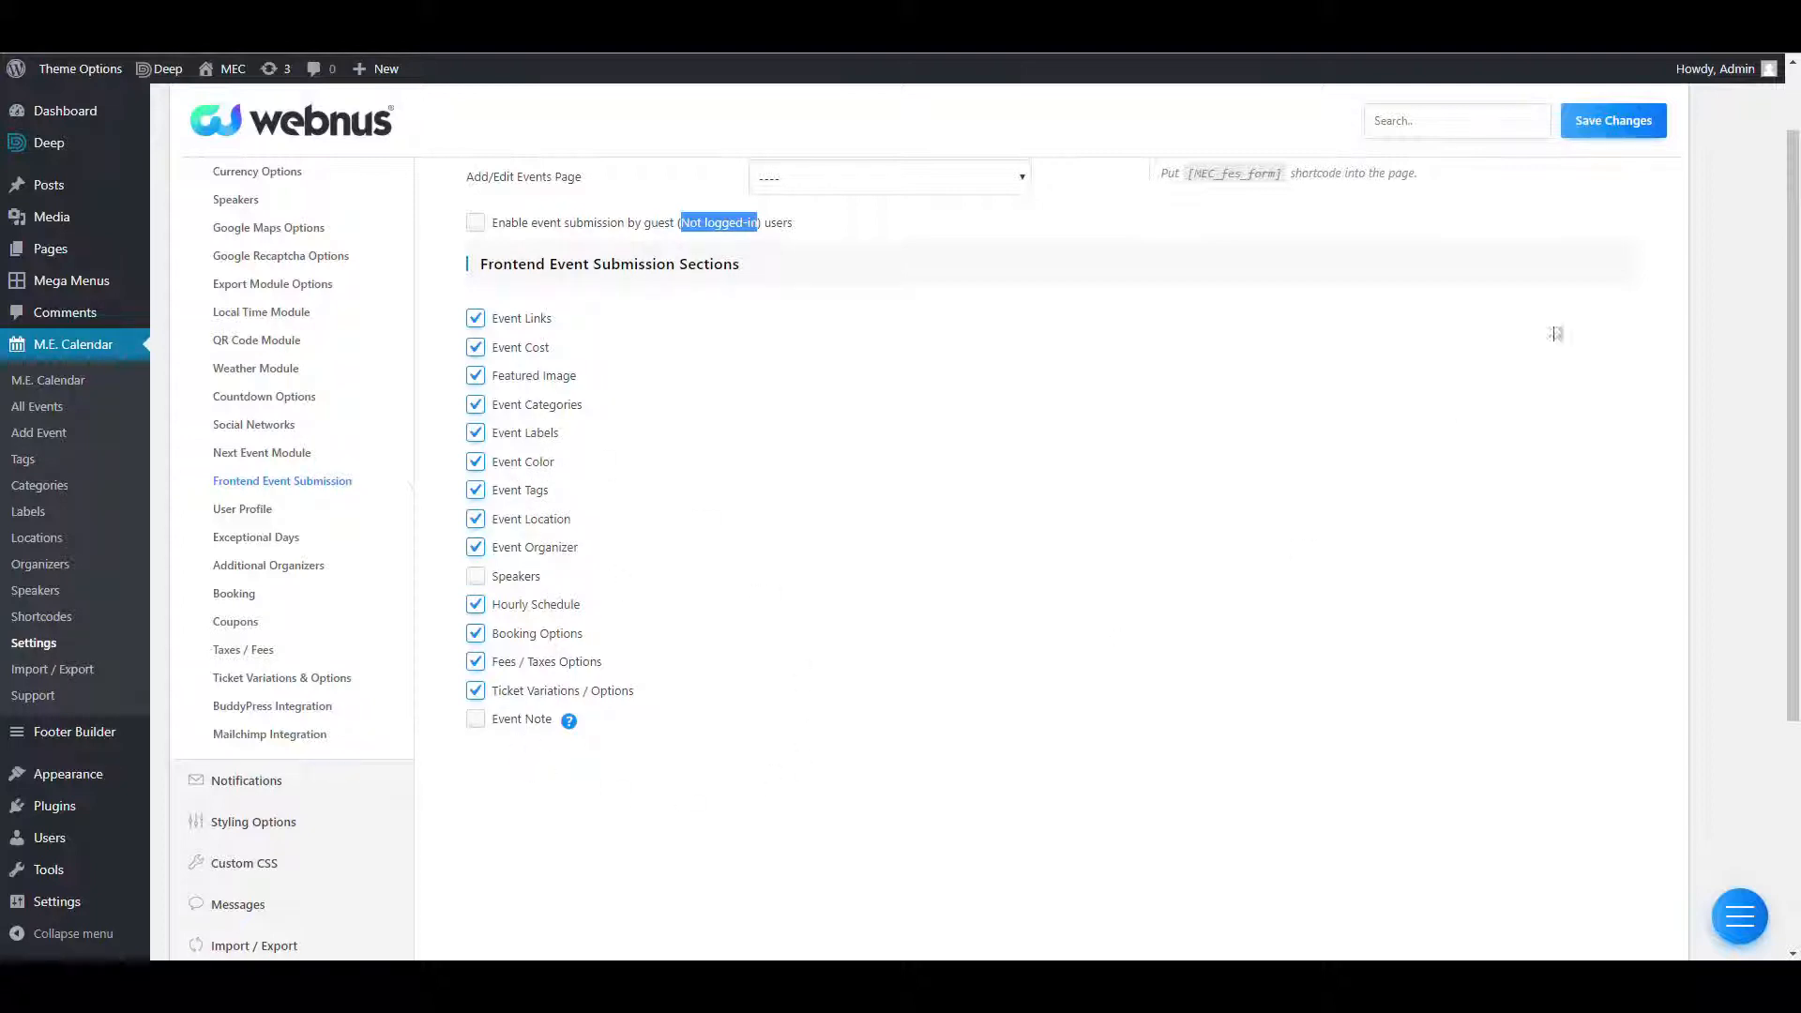
click(1613, 120)
scroll(624, 594, up, 2)
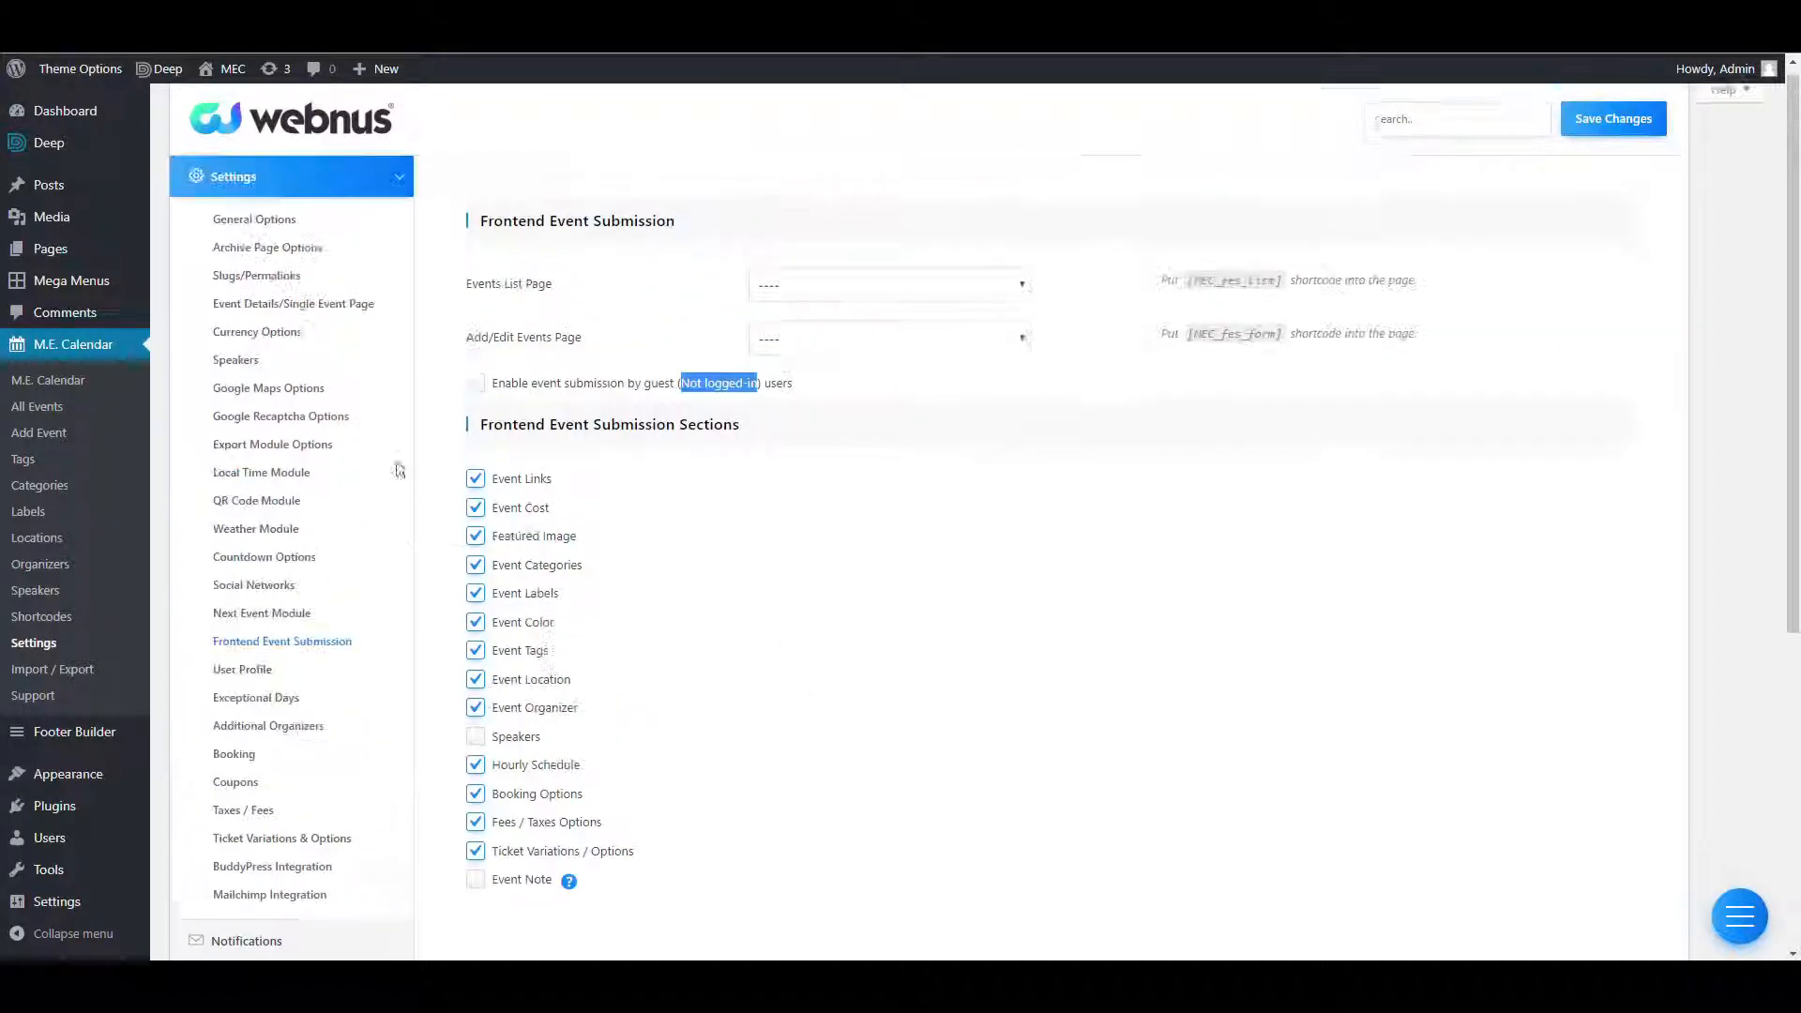
Copy the [MEC_profile] shortcode from the User Profile settings into the User Profile page and update that page.
scroll(656, 526, down, 3)
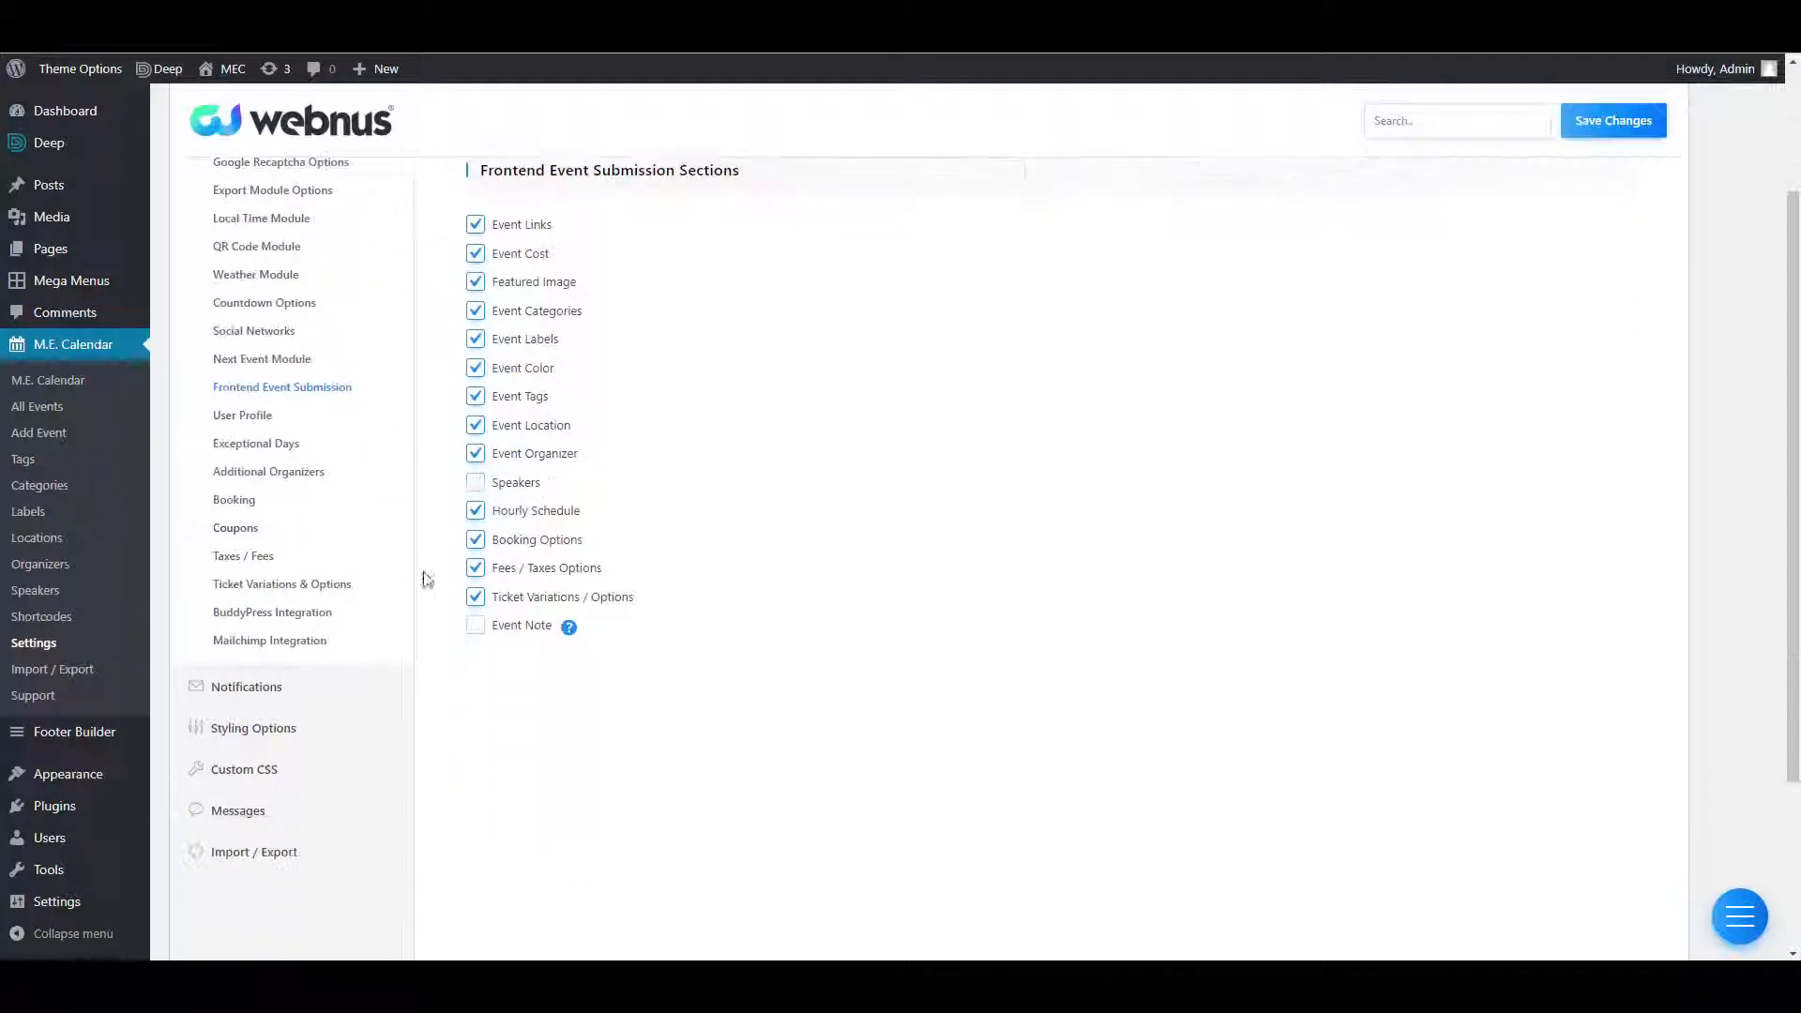
click(236, 417)
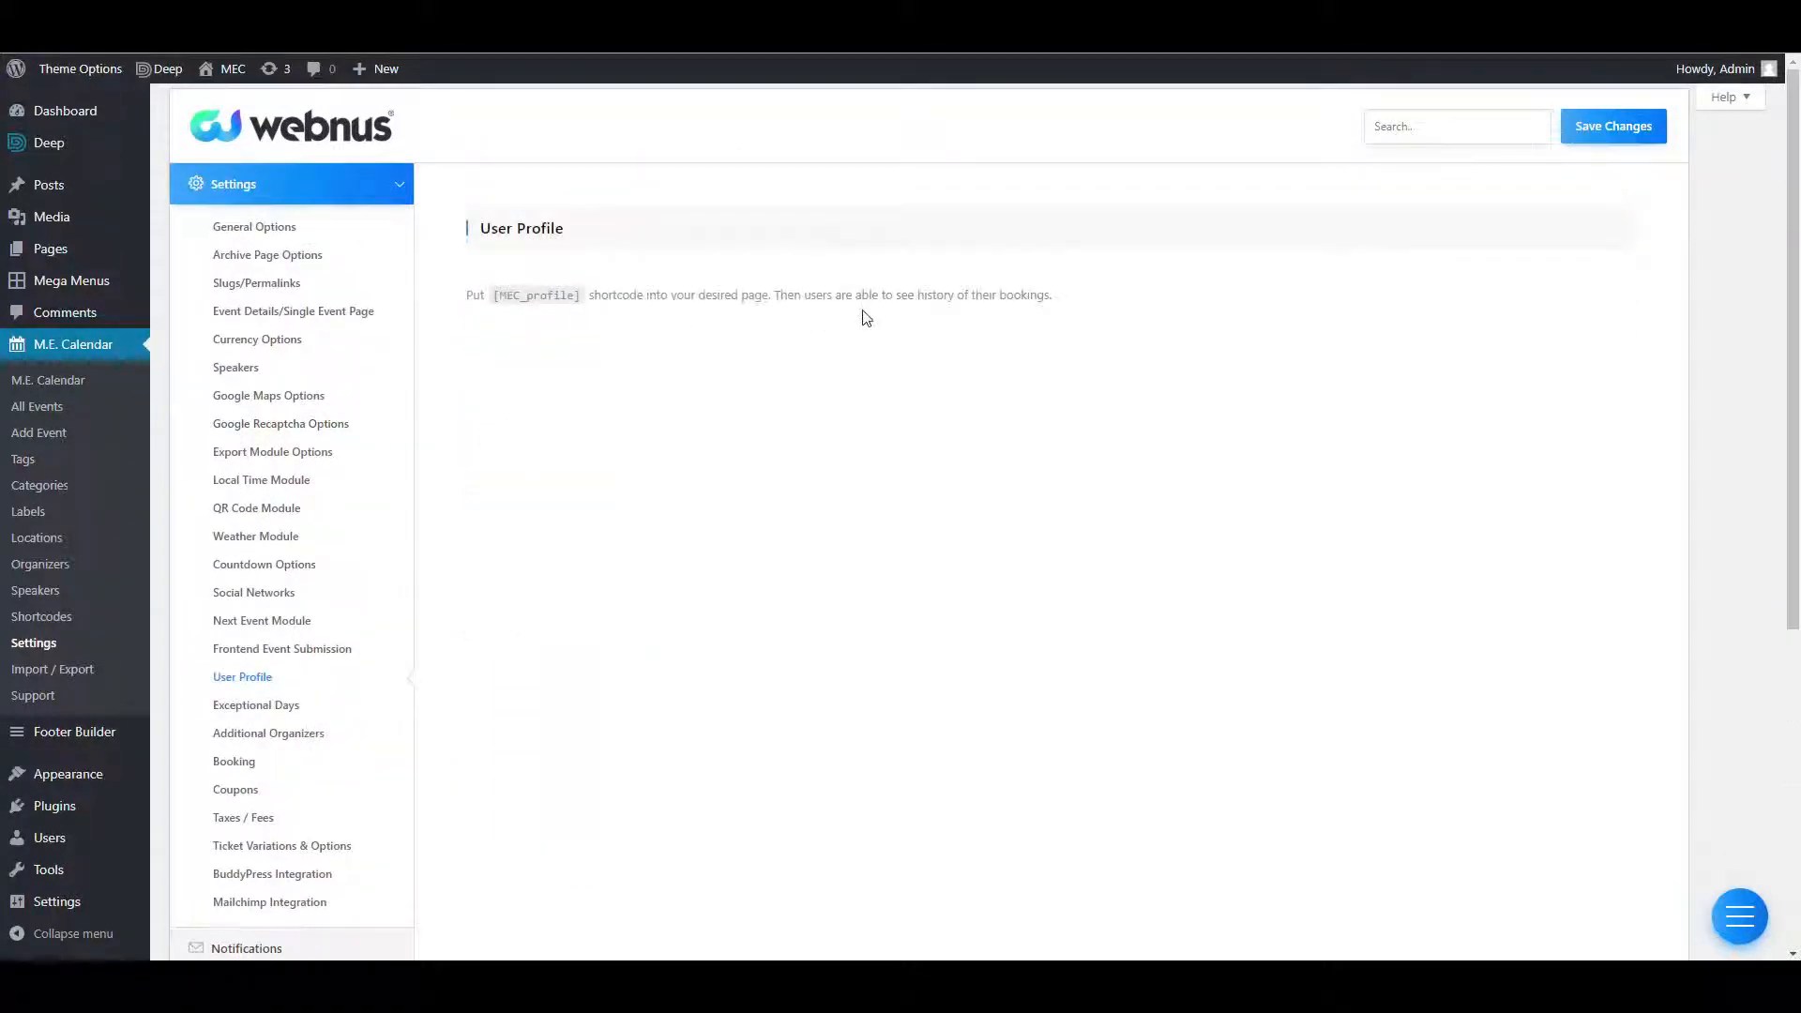
drag(495, 297, 564, 302)
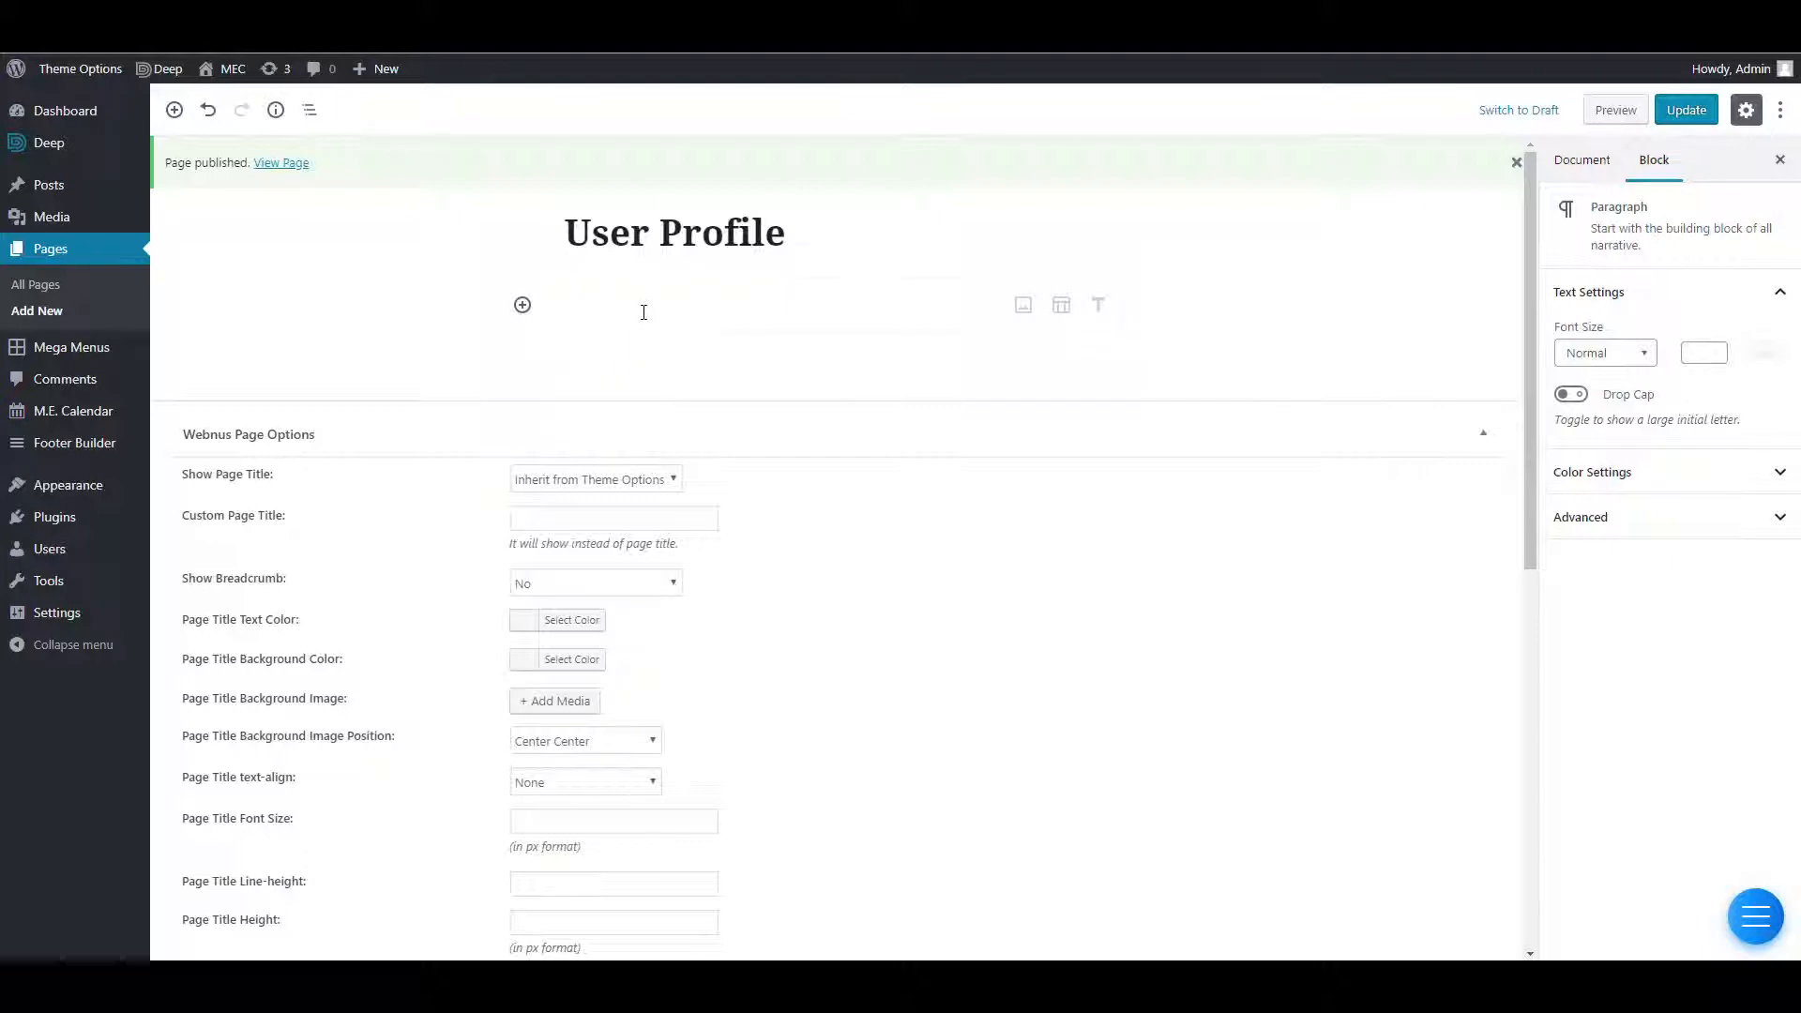
click(643, 312)
text([MEC_profile])
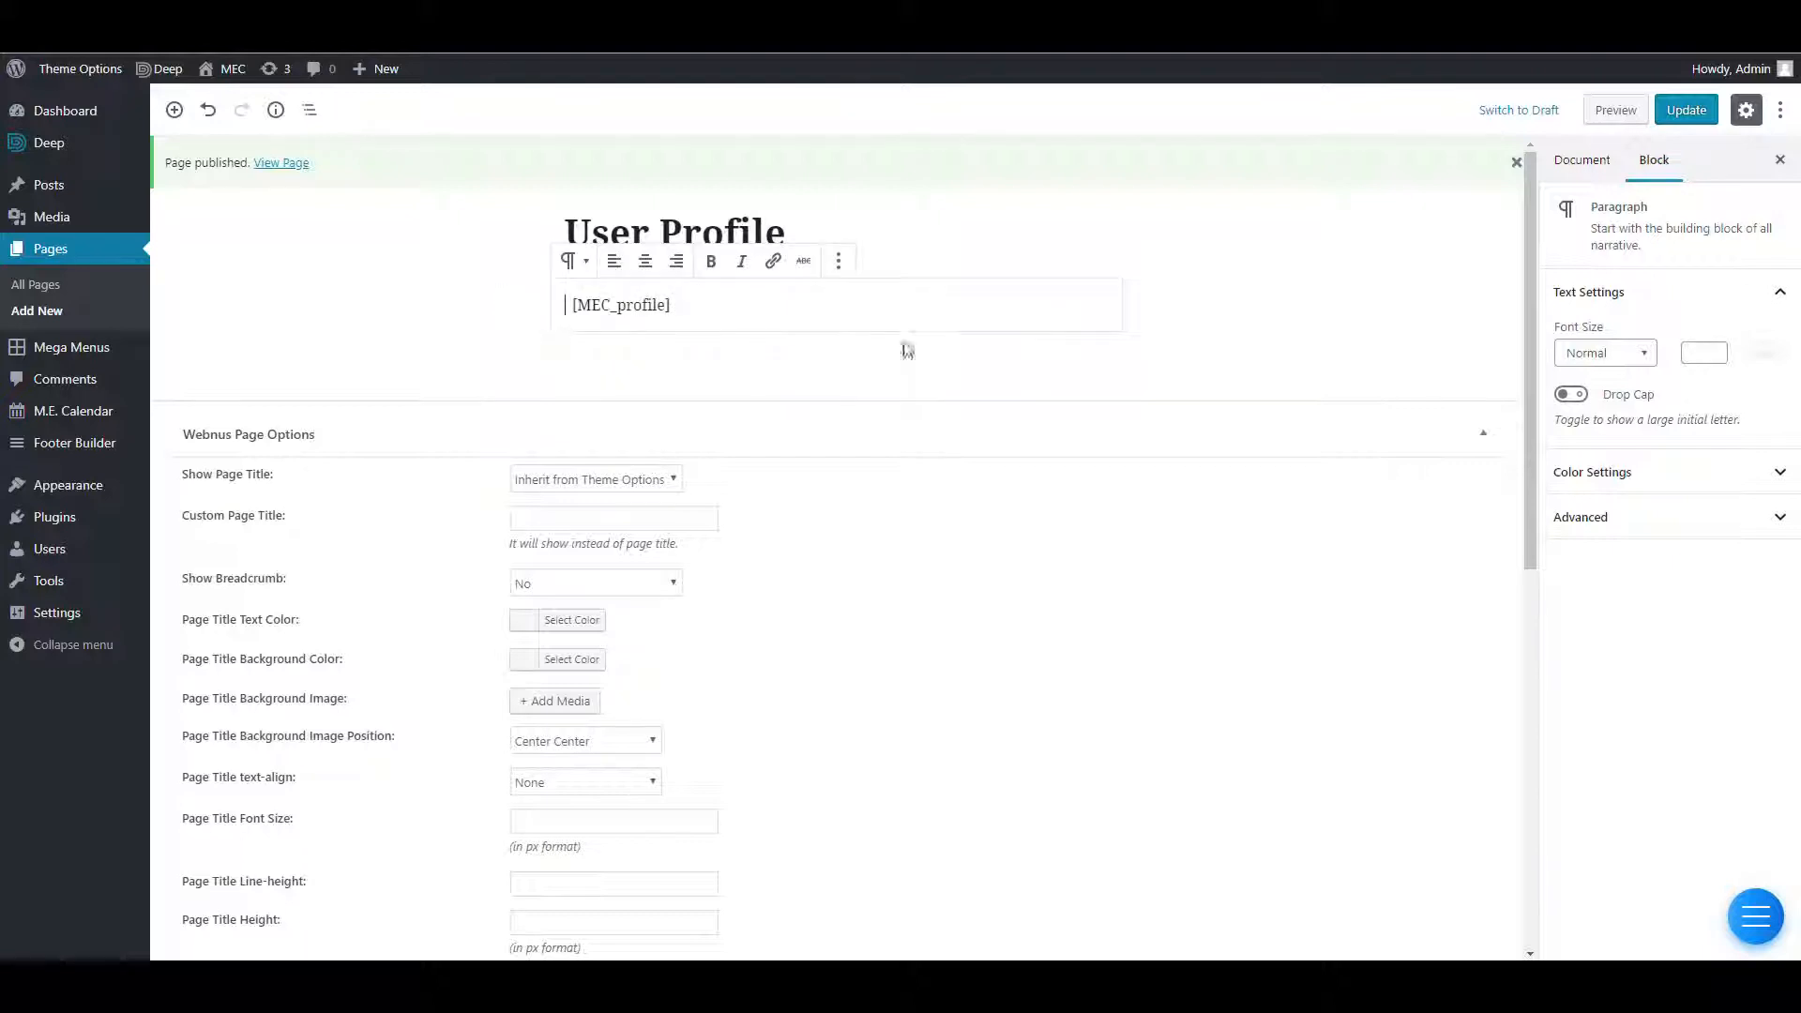
click(1686, 110)
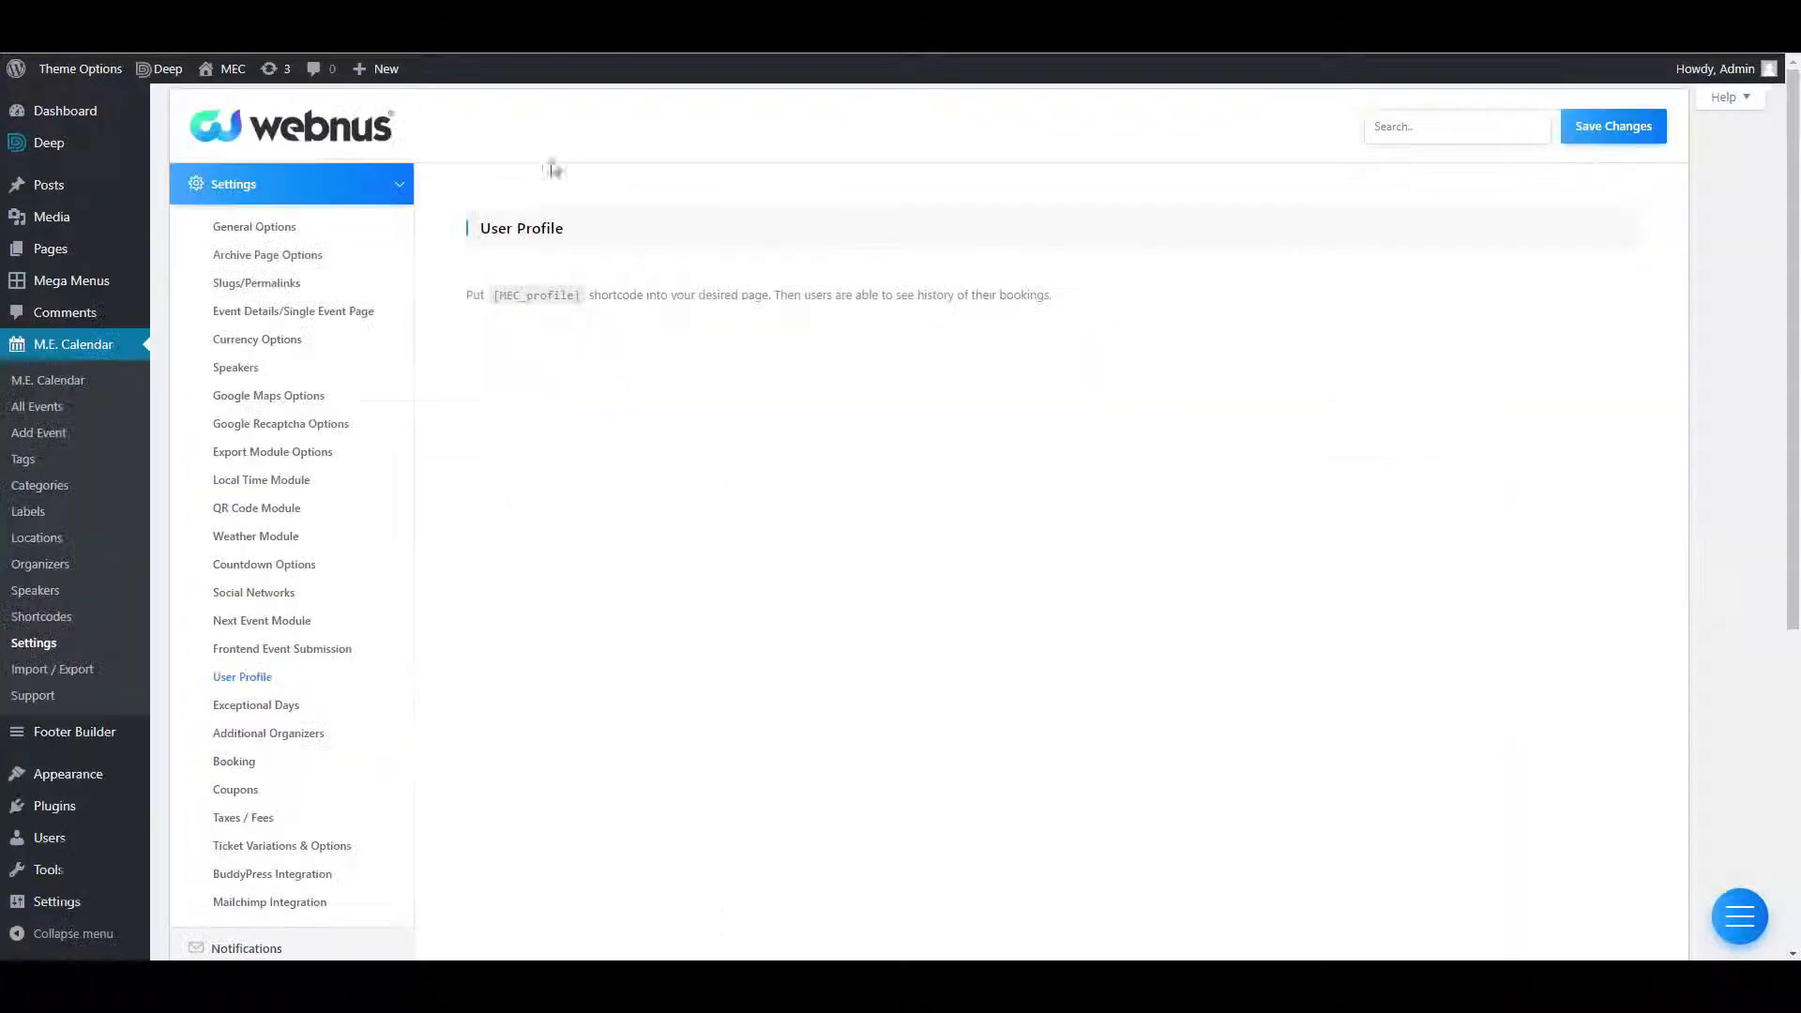
Enable the exceptional days option for the Add/Edit events page in the Exceptional Days settings and save the changes.
scroll(262, 656, down, 2)
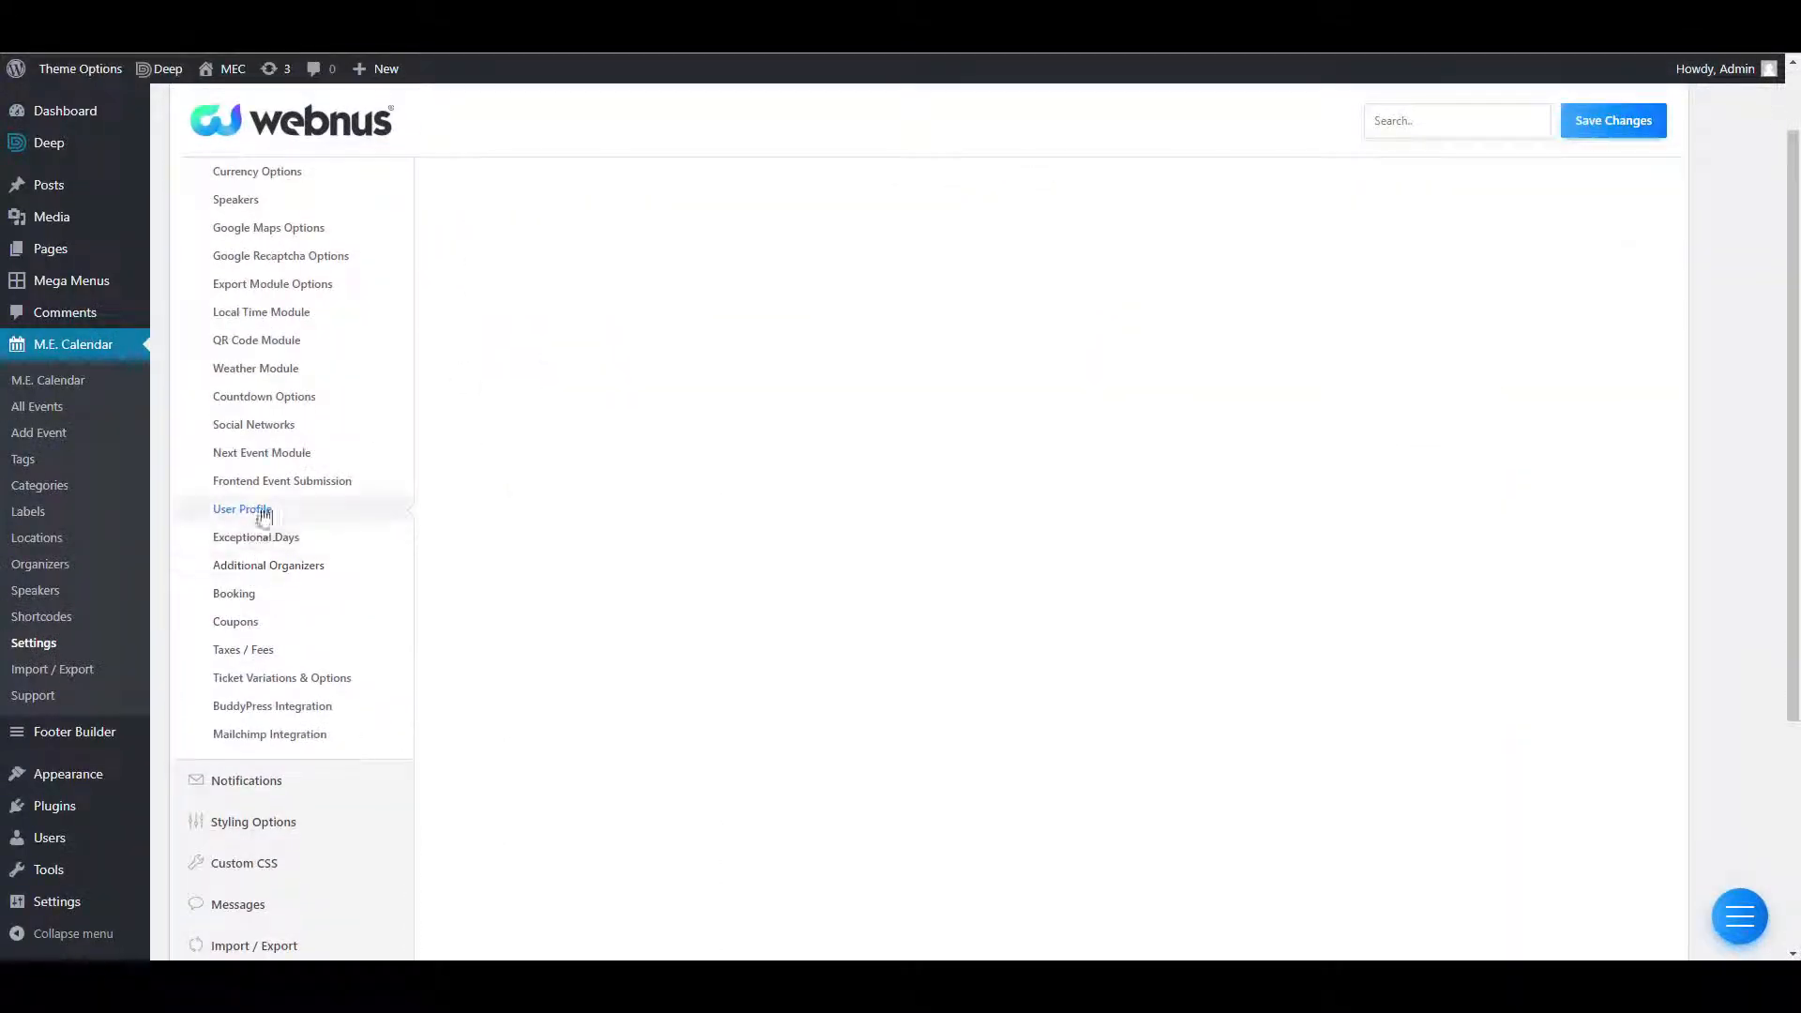
click(269, 538)
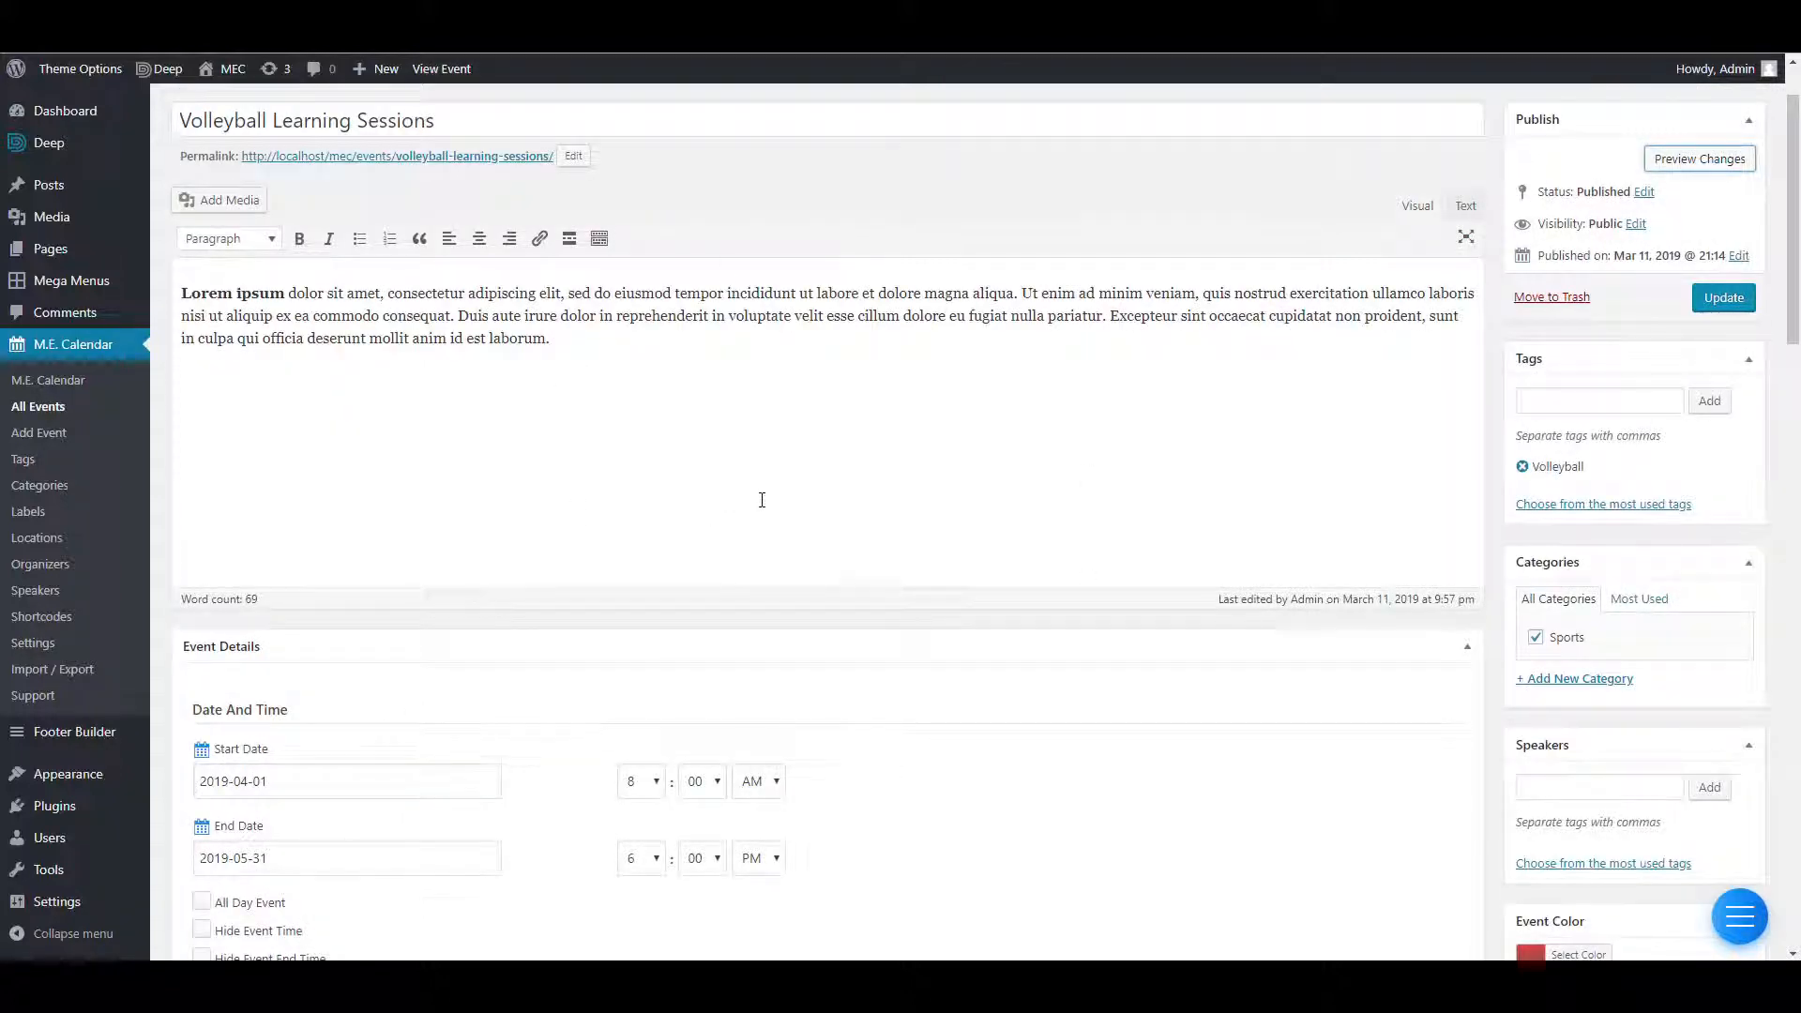
scroll(762, 500, down, 9)
scroll(356, 619, down, 3)
scroll(454, 503, up, 8)
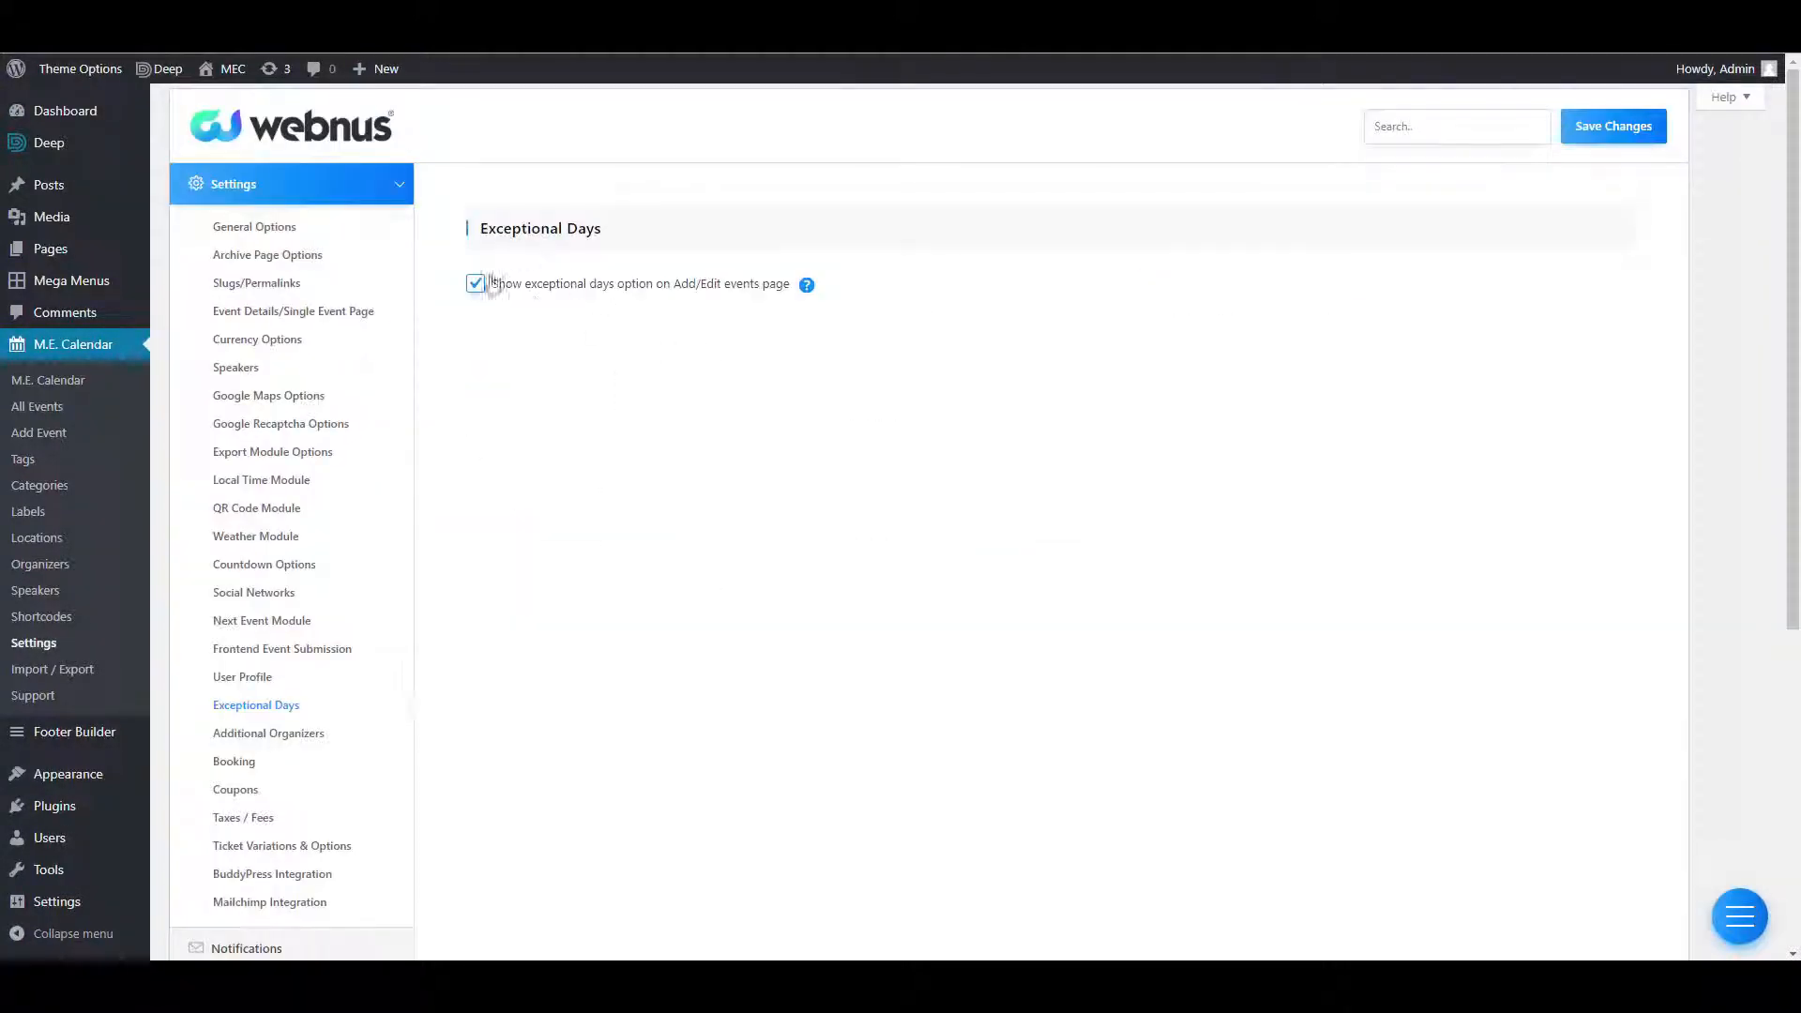
click(1624, 133)
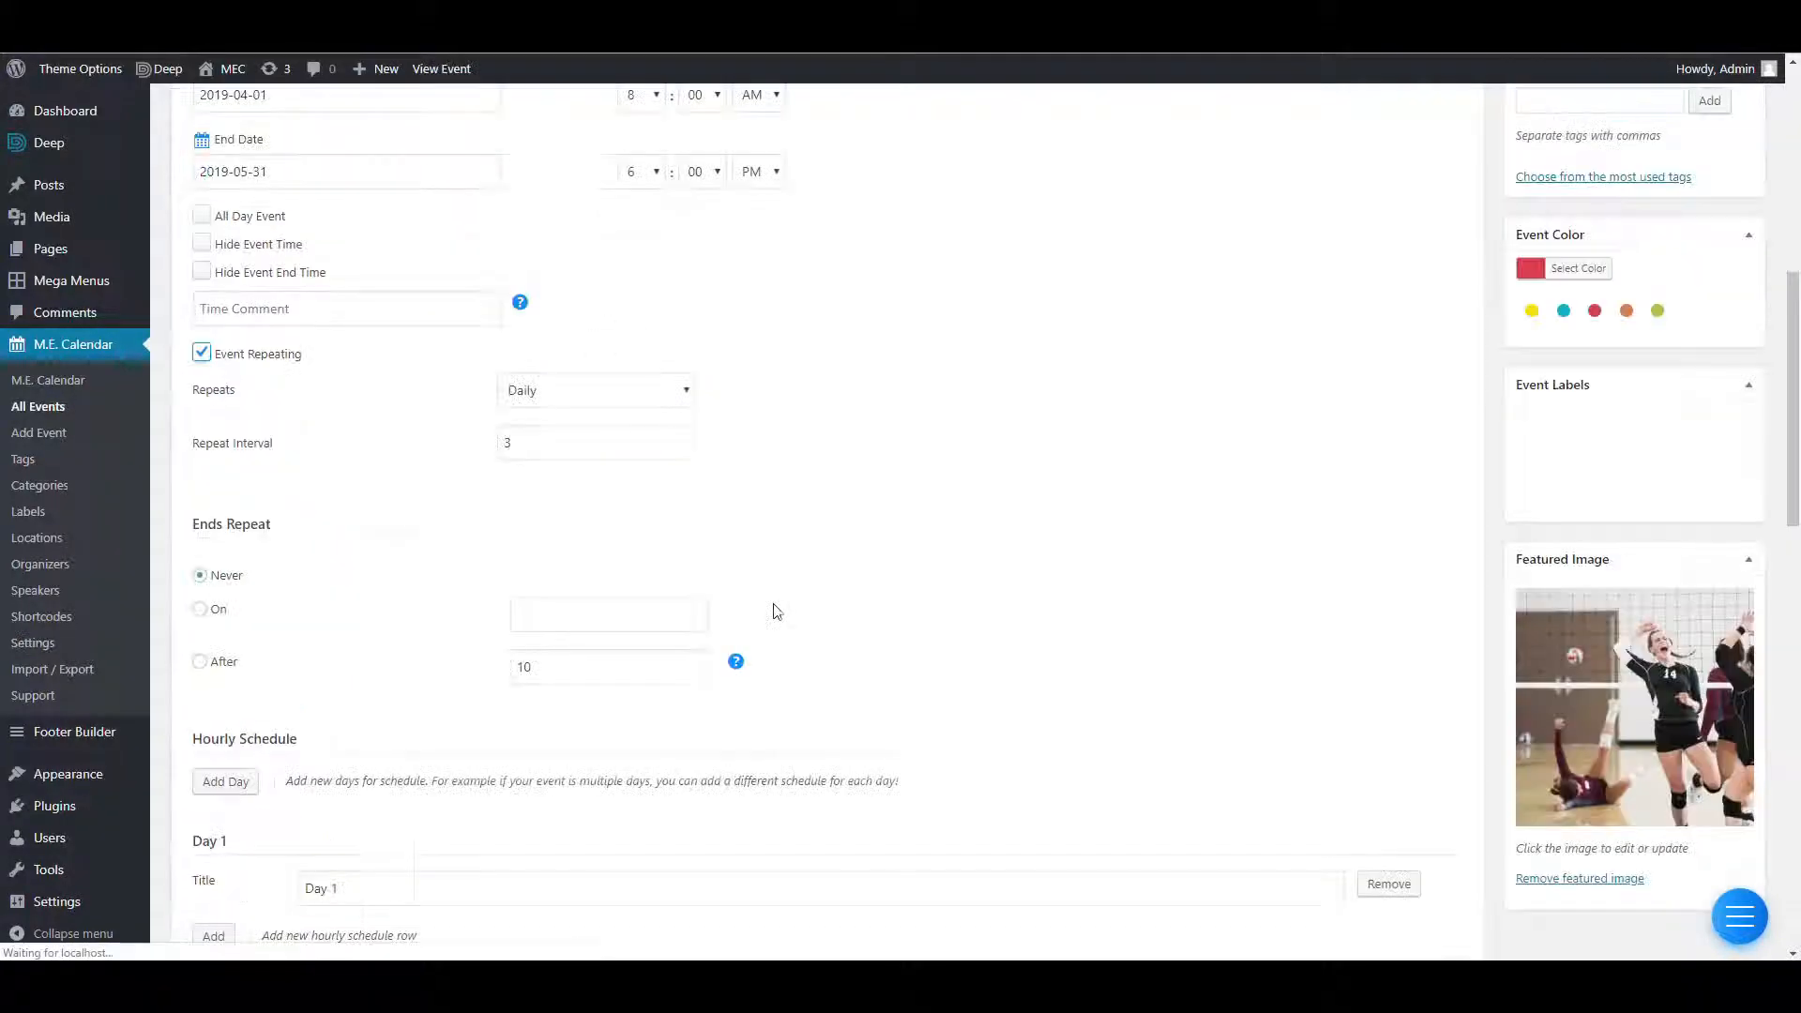
Reload the Volleyball Learning Sessions edit page and examine its Exceptional Days section below the repeat options.
key(F5)
scroll(539, 466, down, 3)
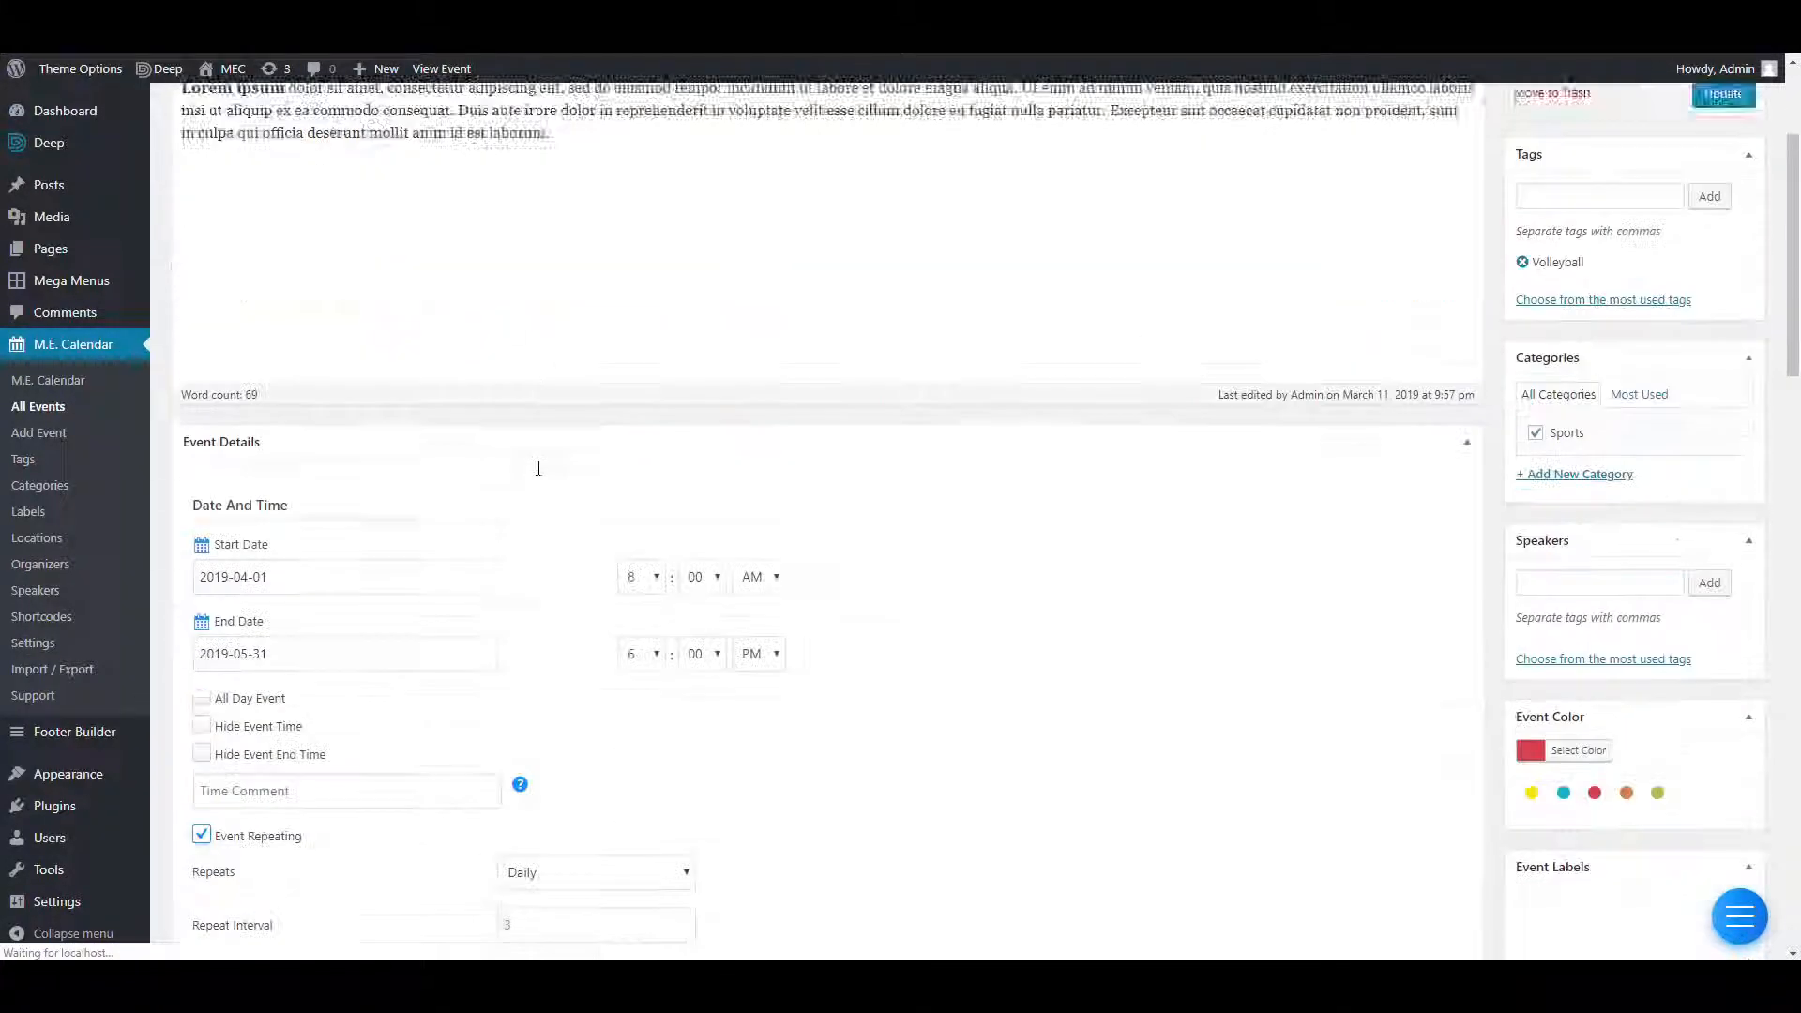
scroll(656, 404, up, 2)
scroll(849, 454, down, 4)
mouse_move(524, 555)
scroll(302, 571, down, 6)
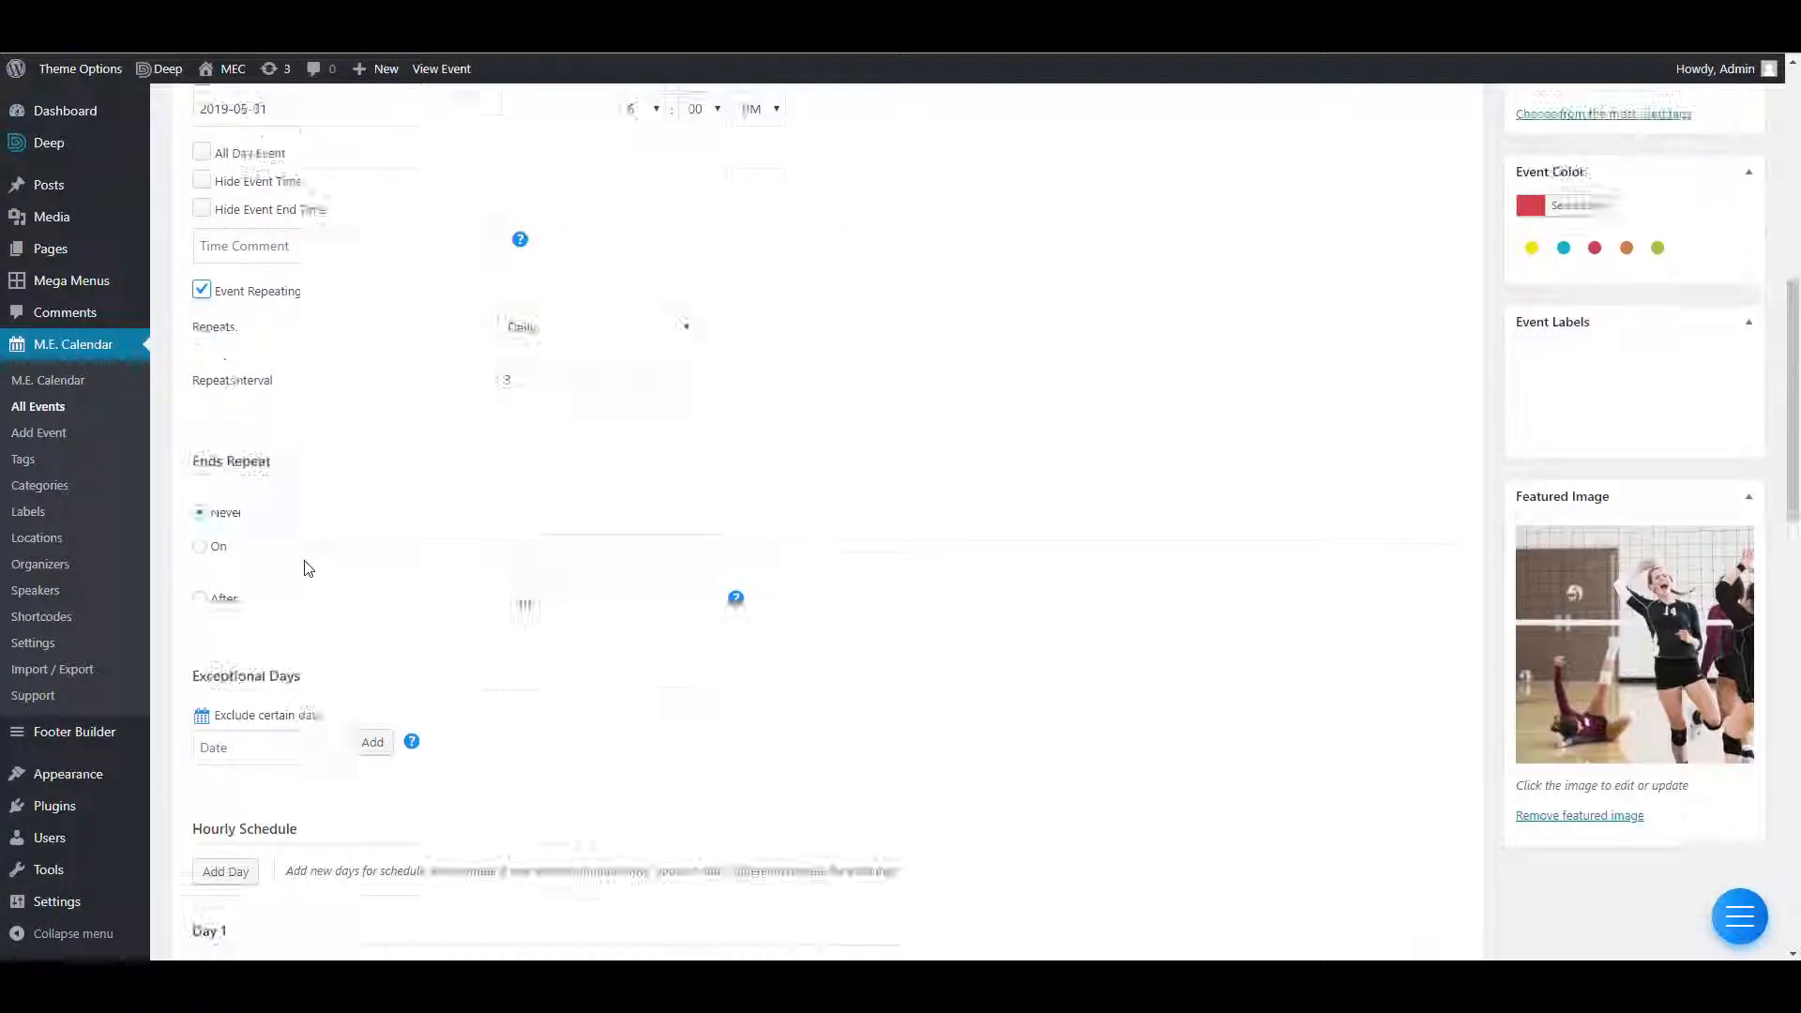
drag(336, 431, 185, 424)
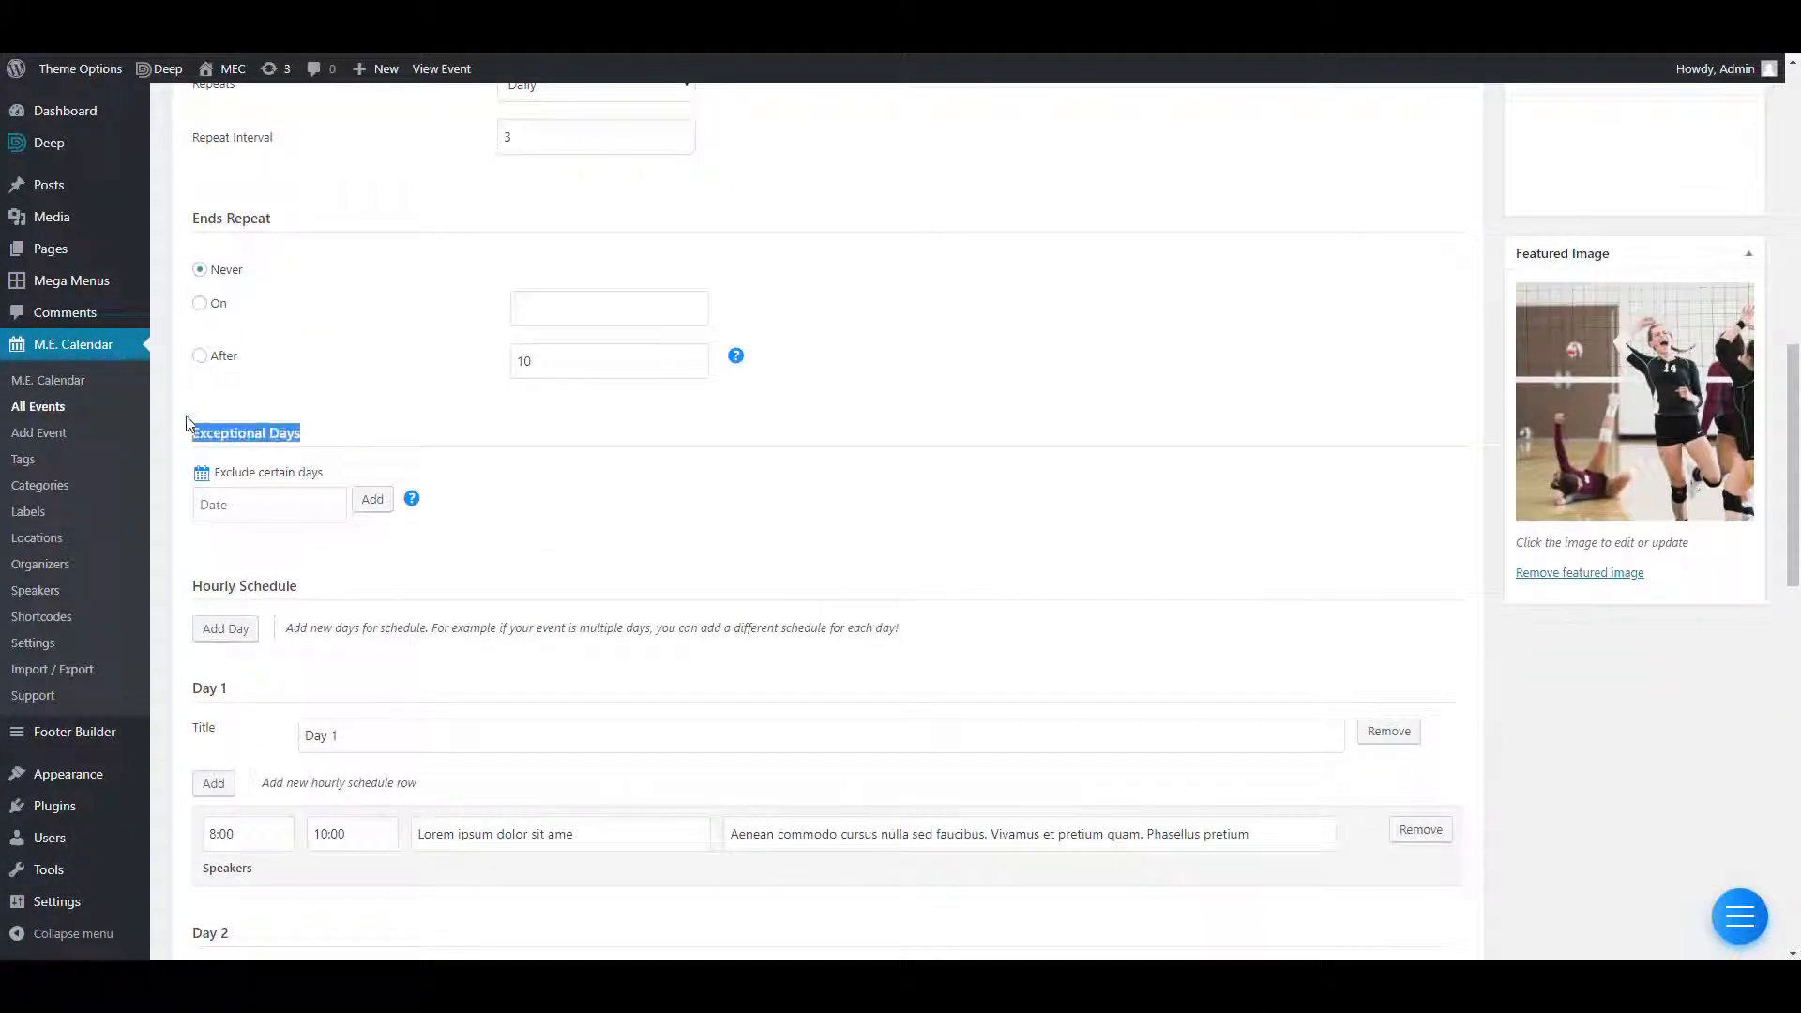
Add 2019-04-03 to the event's excluded days under Exceptional Days.
click(284, 511)
click(419, 552)
click(290, 614)
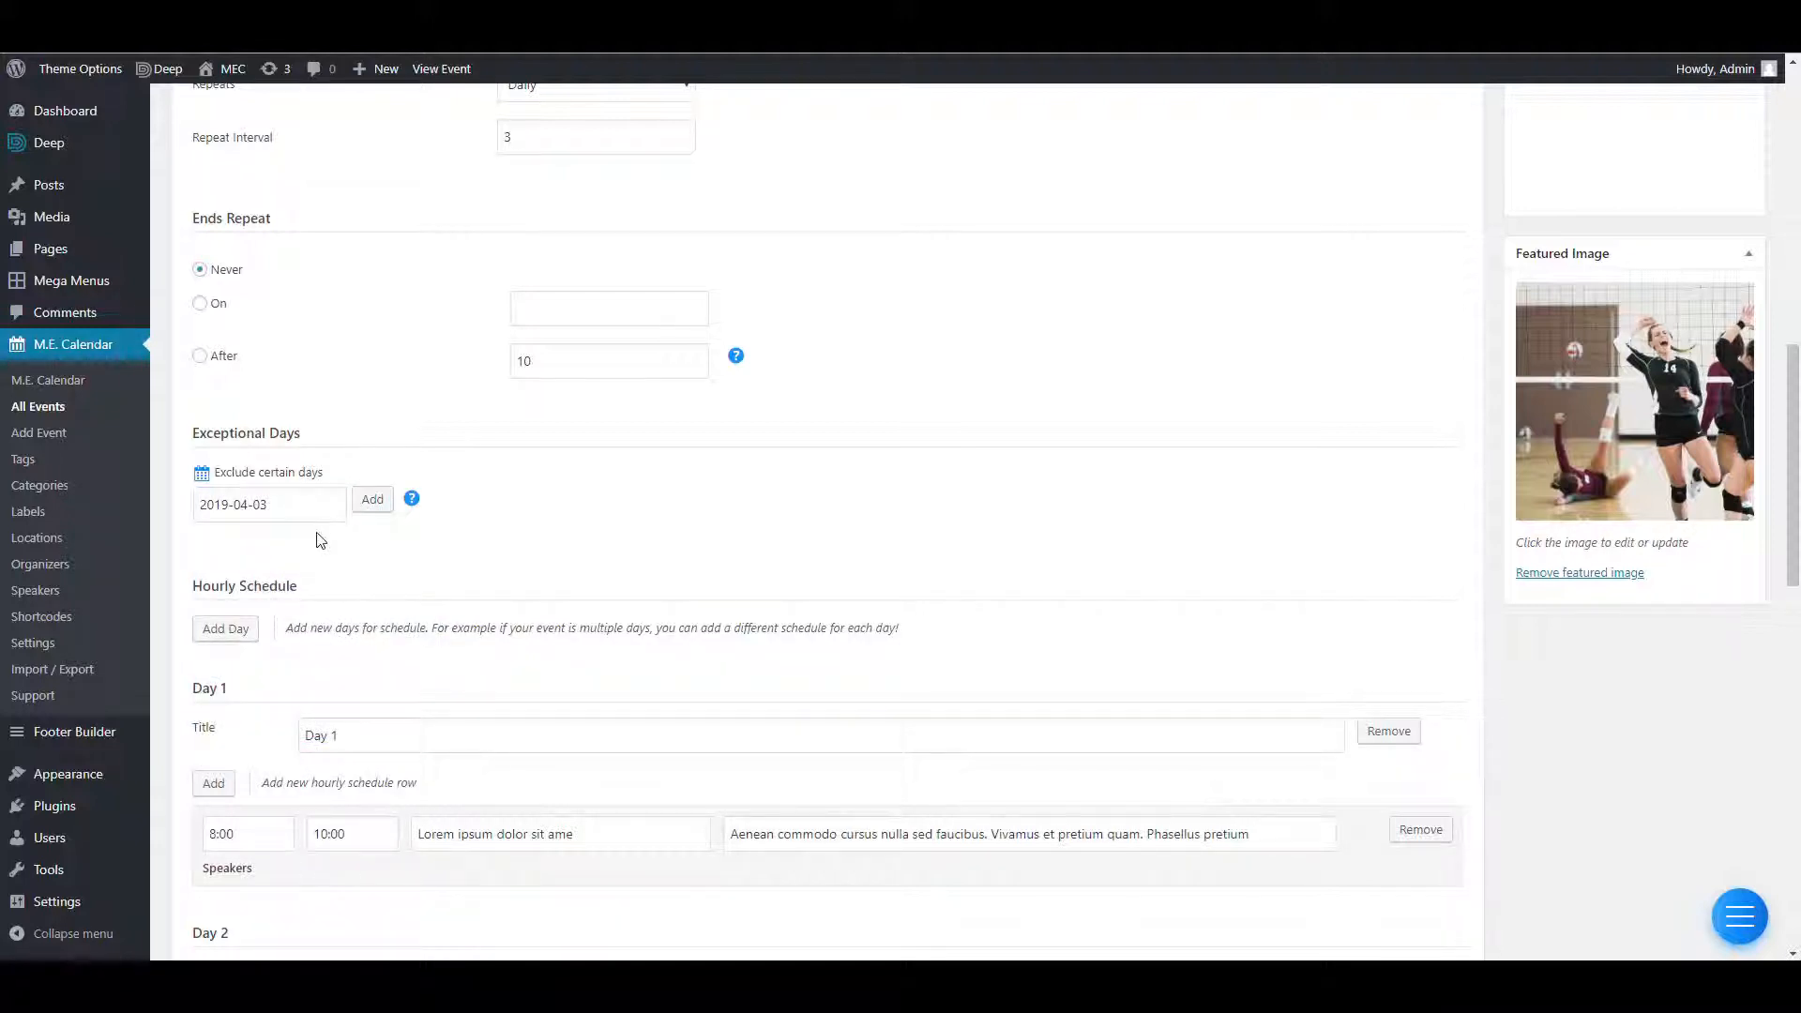
click(372, 499)
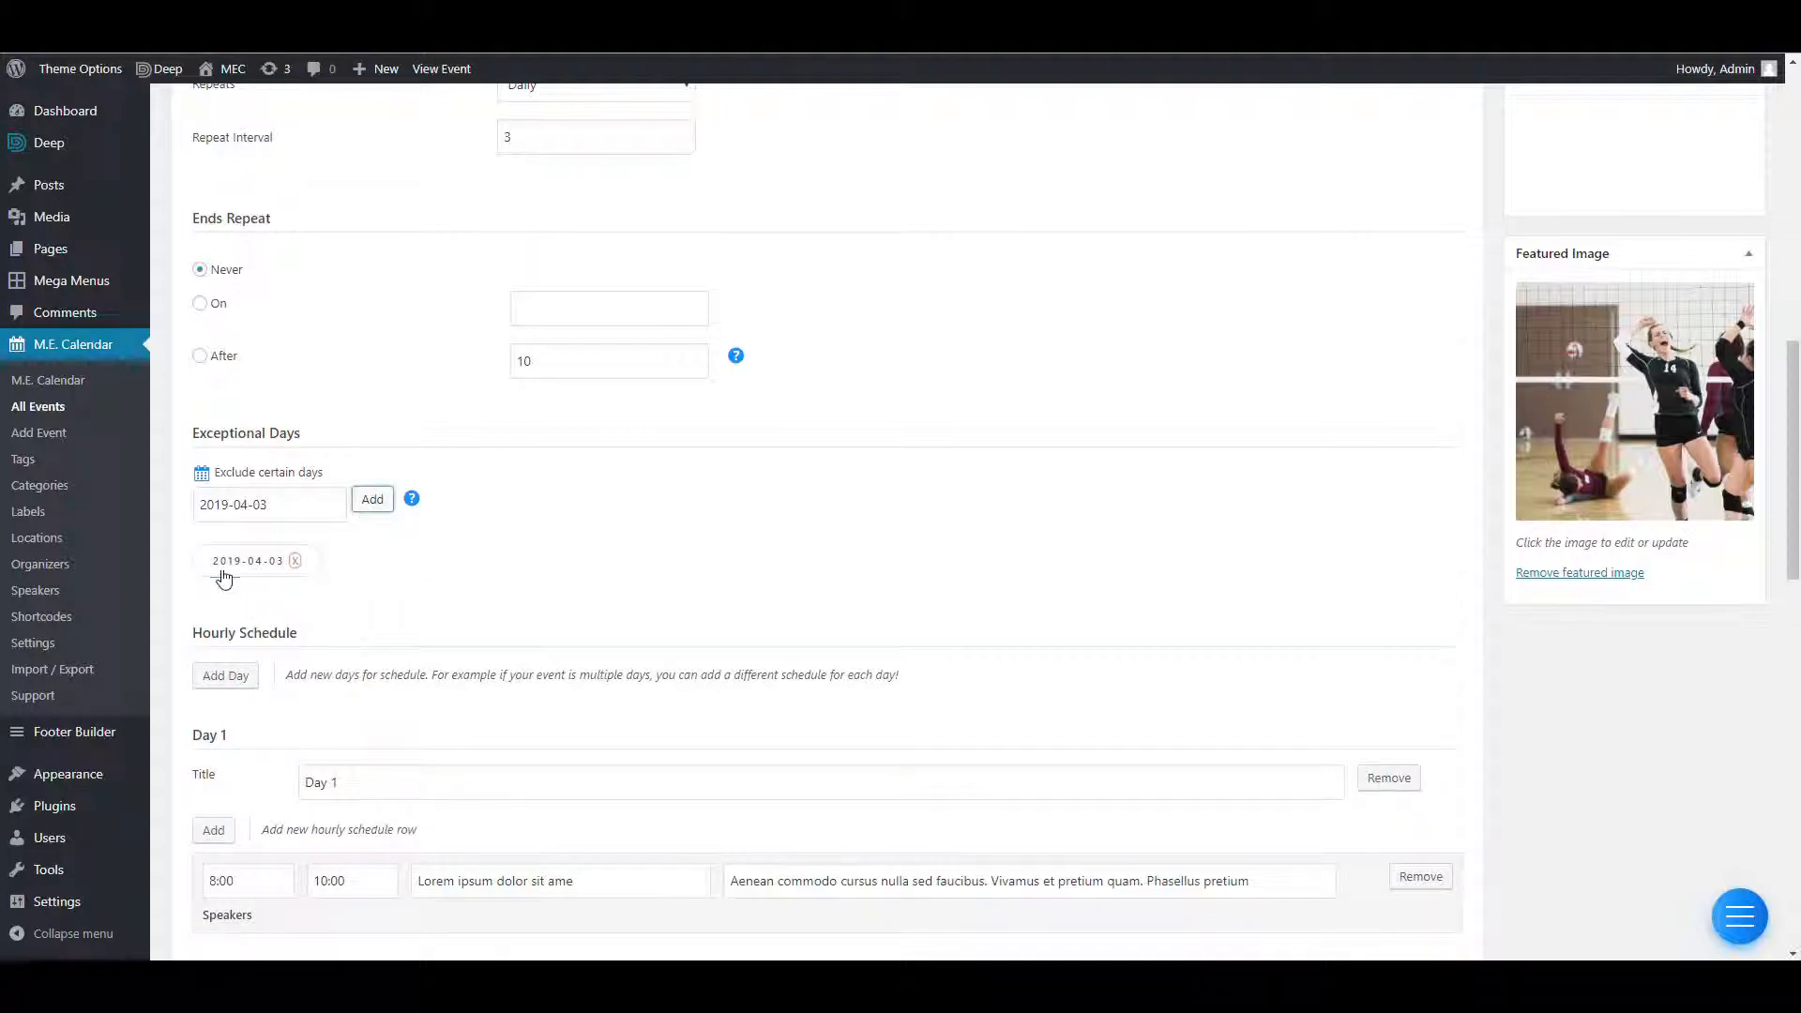
Add 2019-04-05 as another excluded day under Exceptional Days.
click(283, 509)
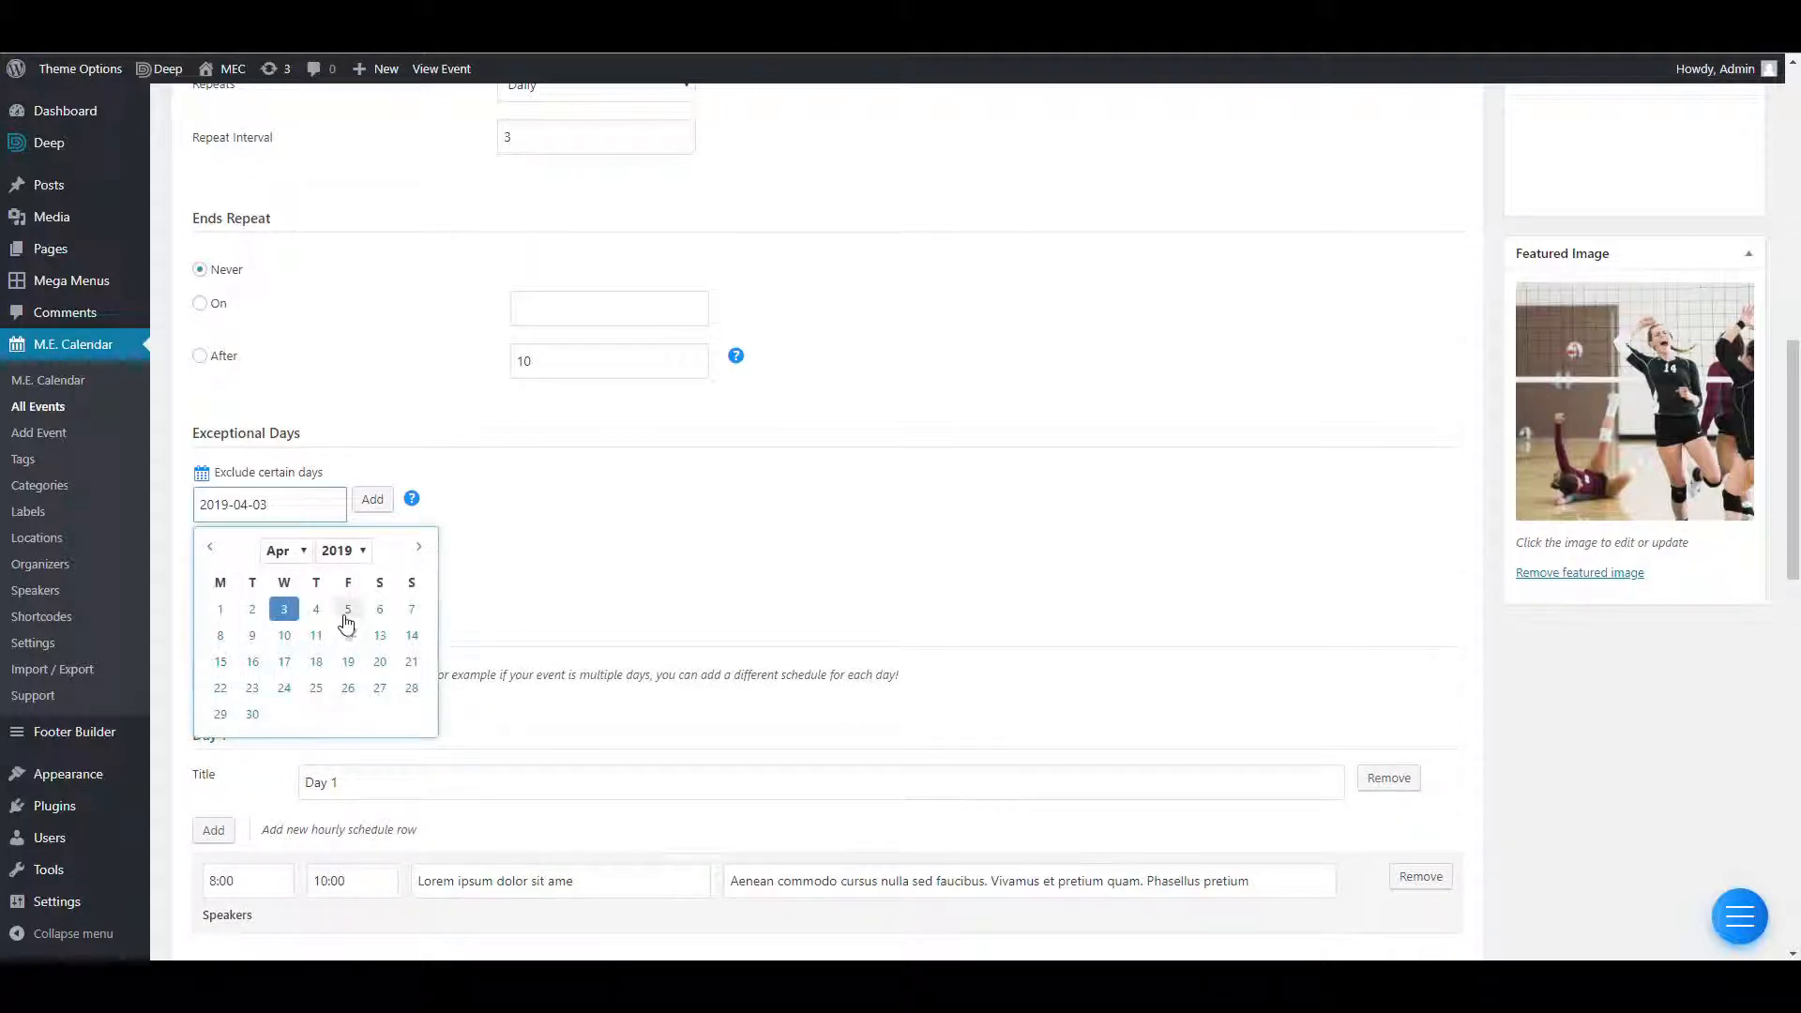
click(346, 612)
click(306, 512)
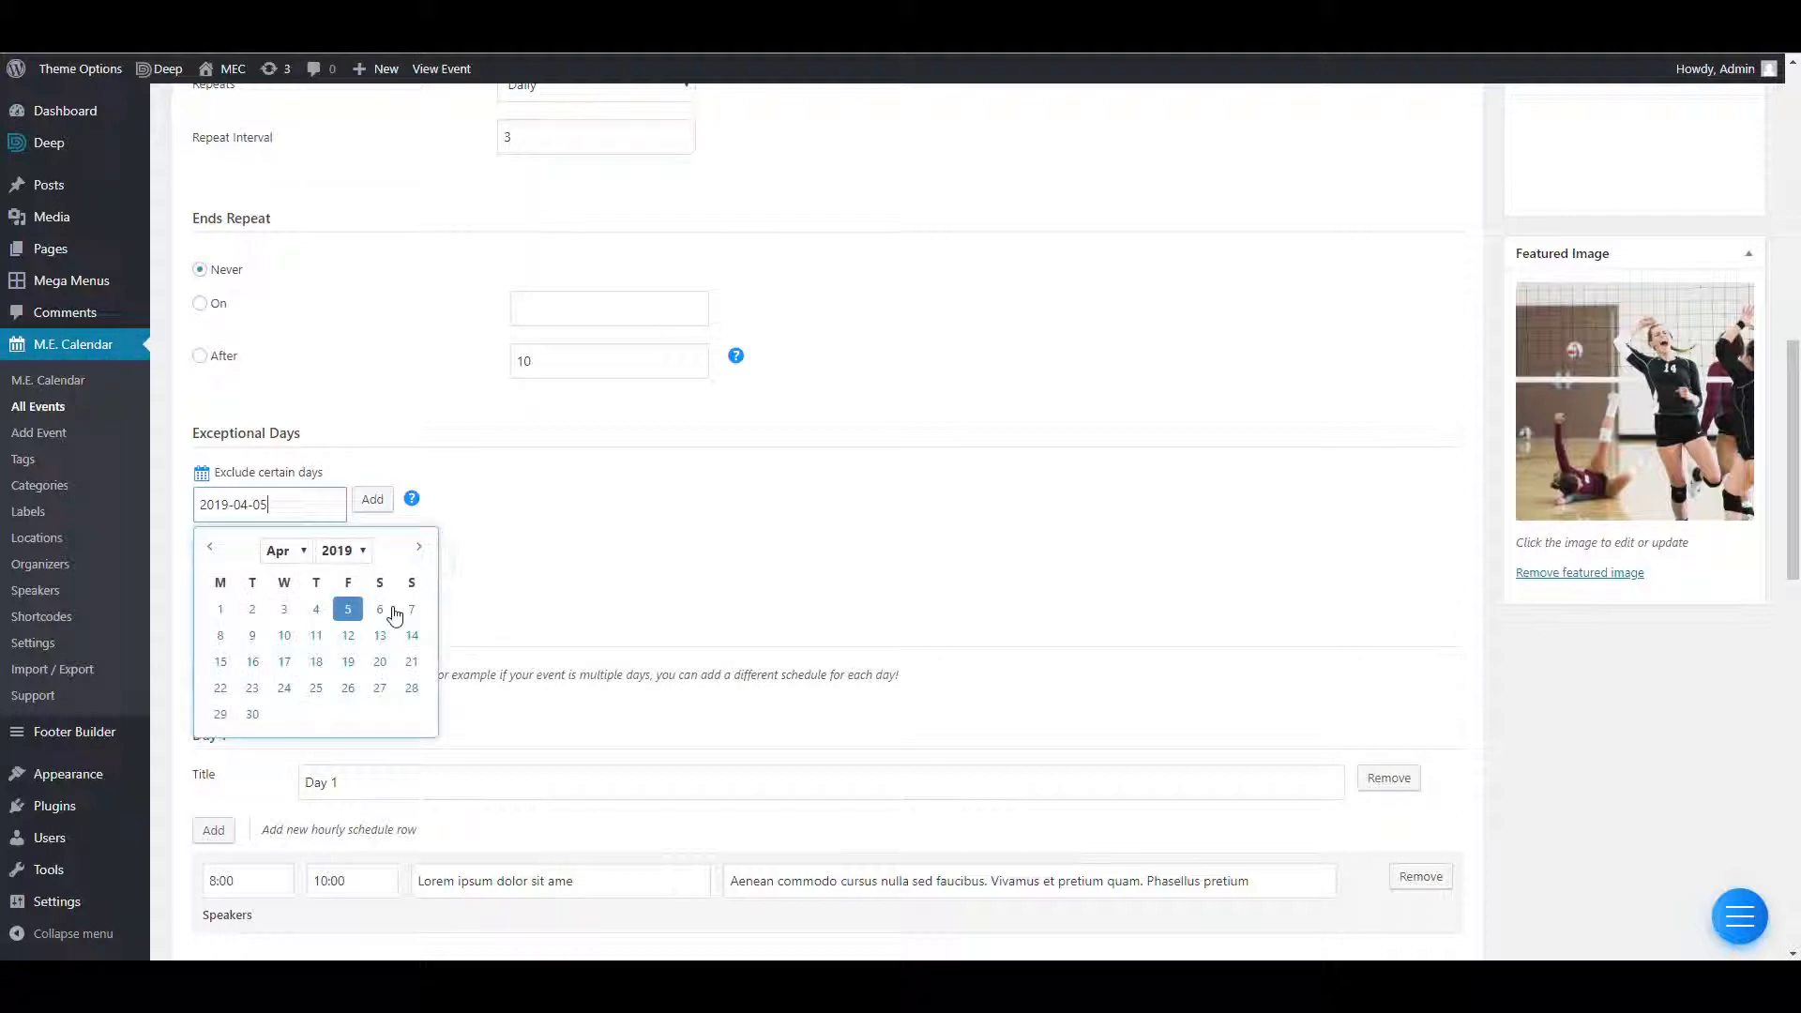
click(359, 613)
click(362, 511)
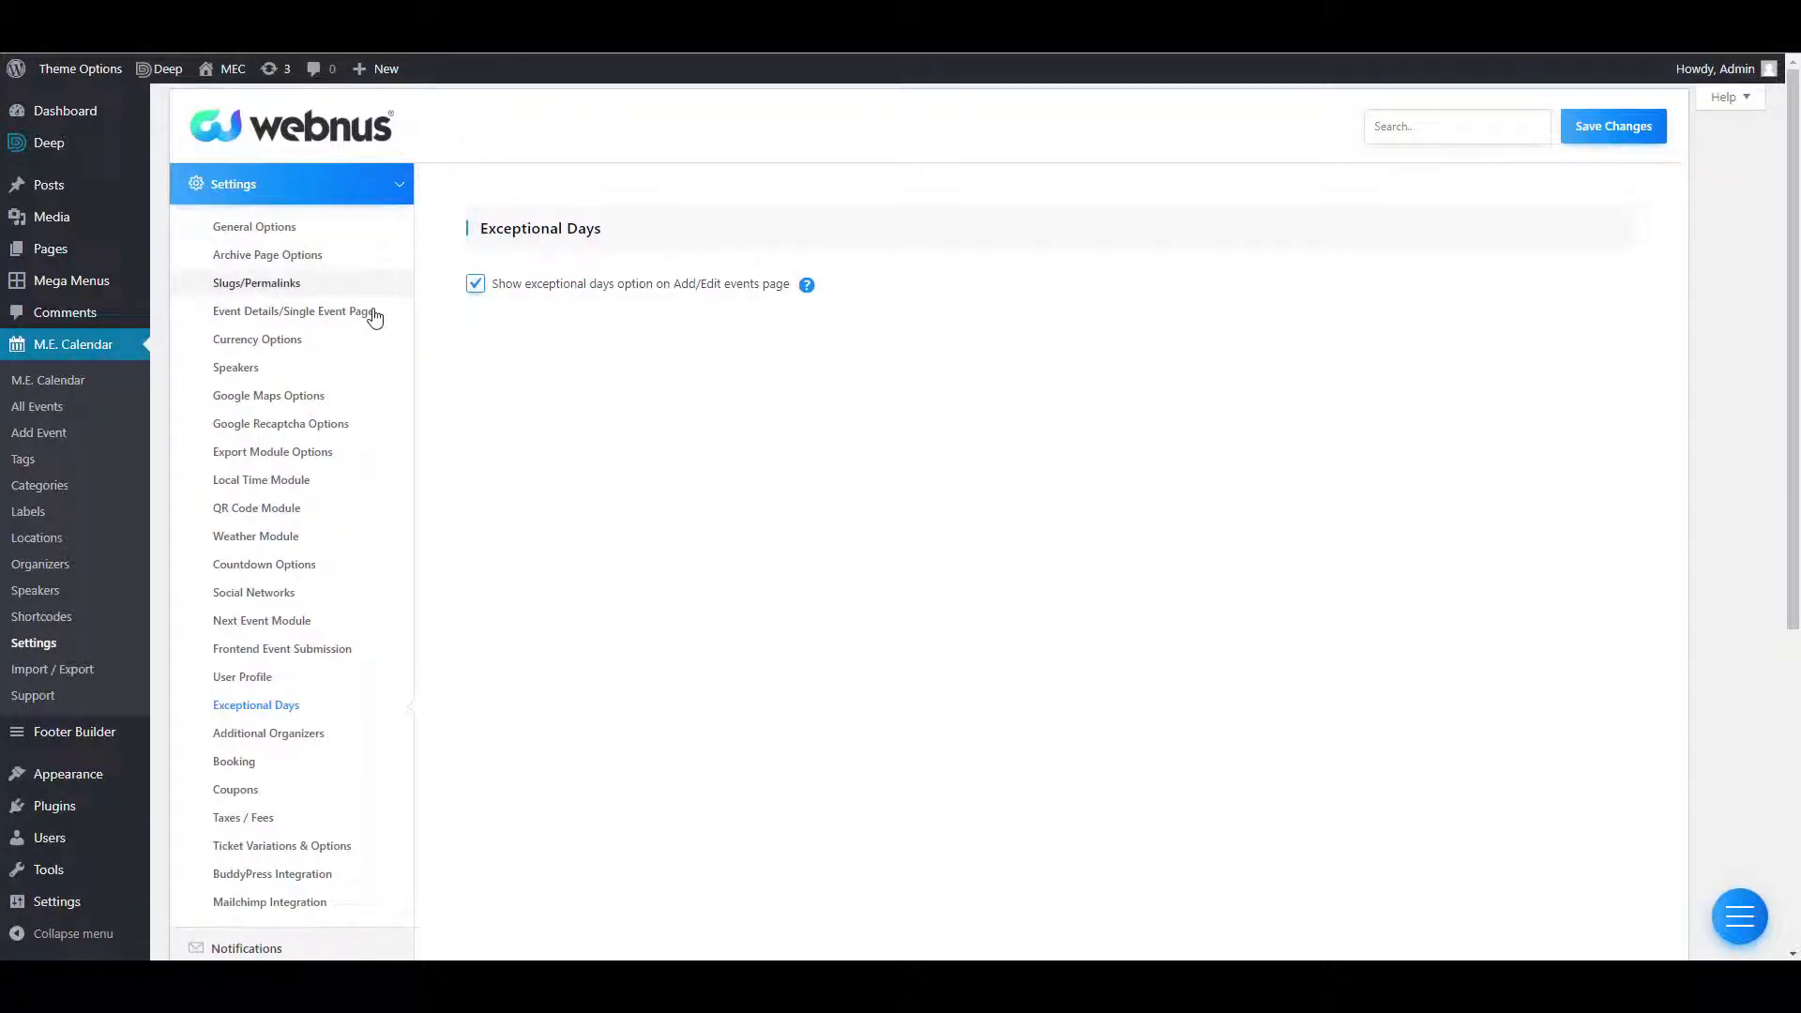
Enable the additional organizers option for the Add/Edit events page and single event page, and save the settings.
scroll(293, 721, down, 2)
click(281, 470)
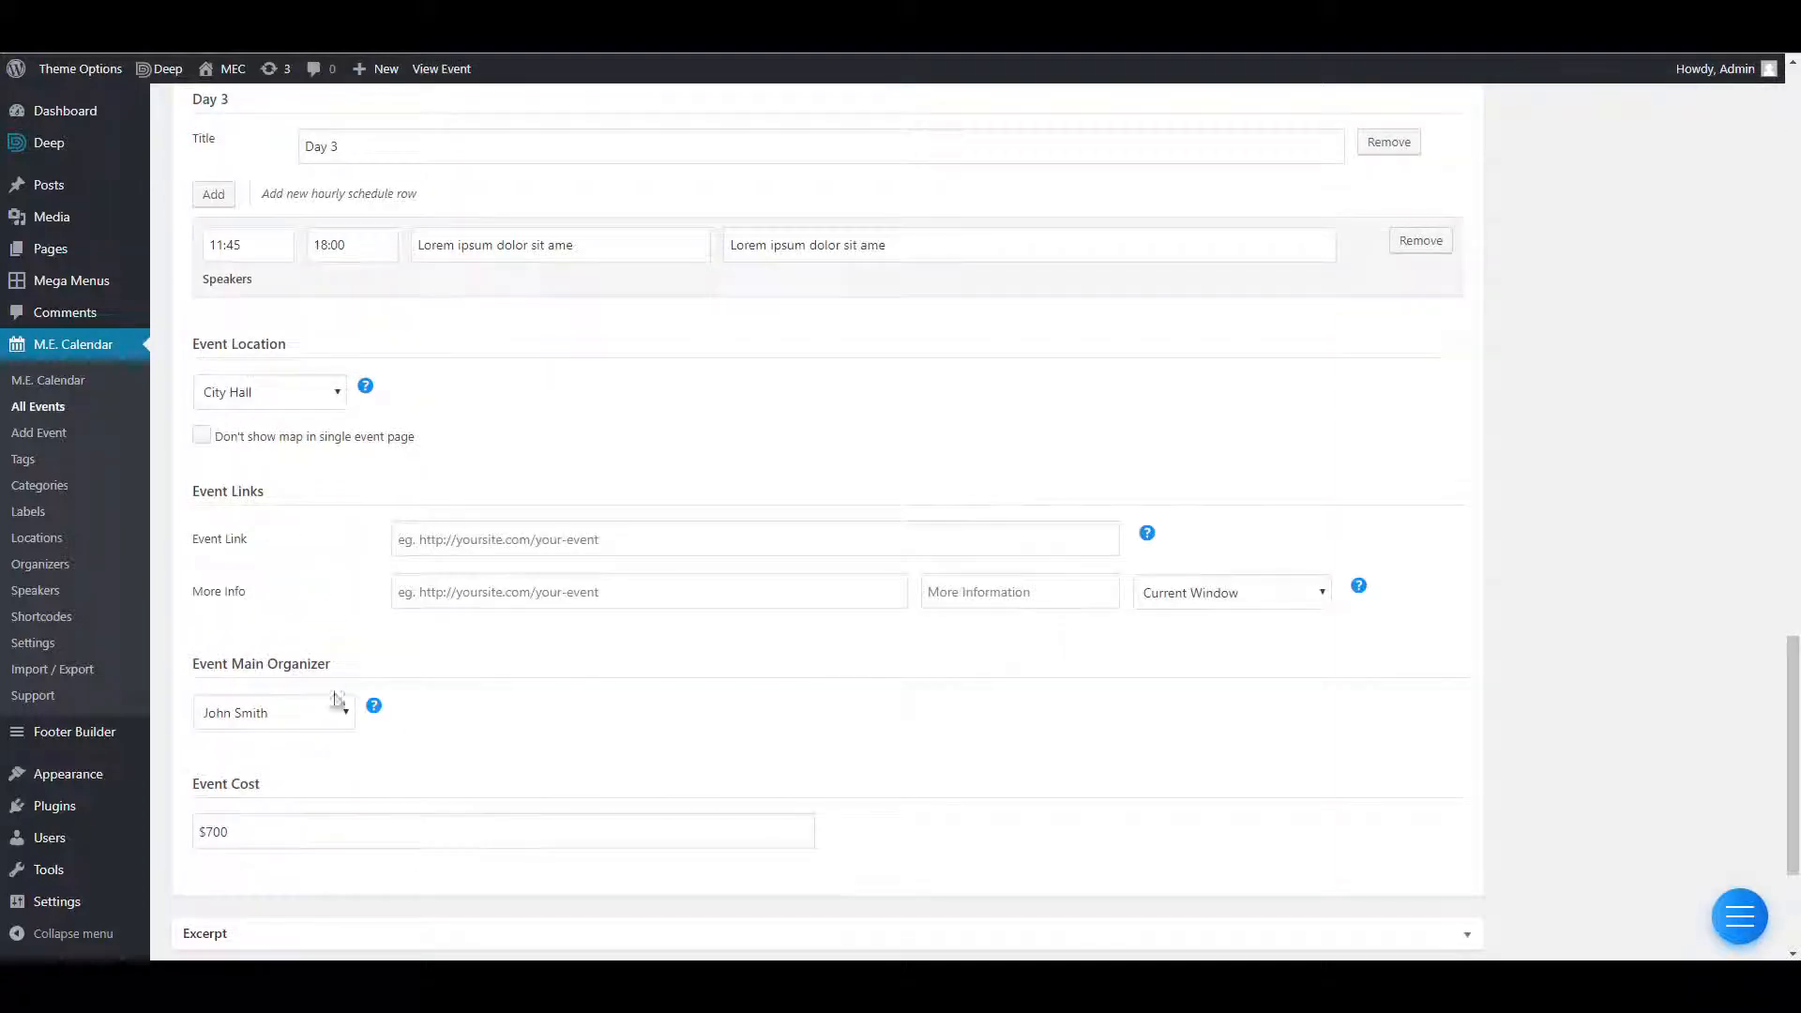
drag(366, 677, 241, 677)
scroll(239, 671, down, 1)
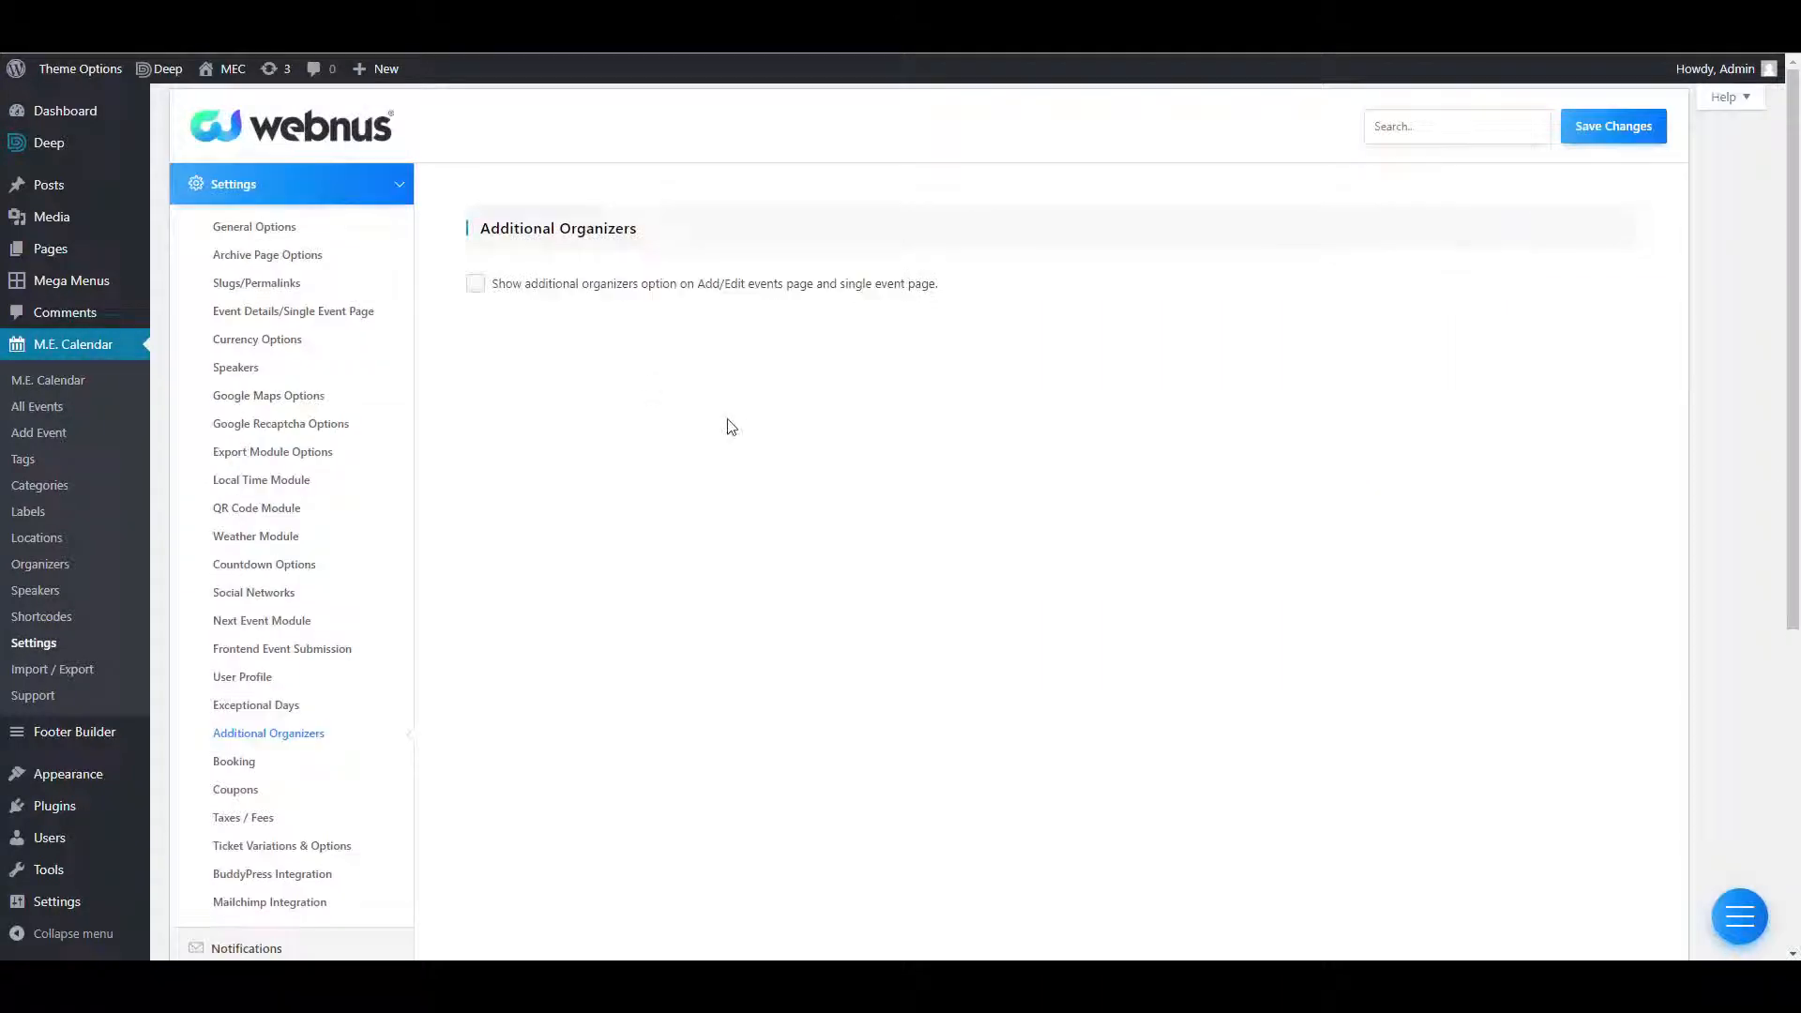
click(474, 284)
click(1608, 128)
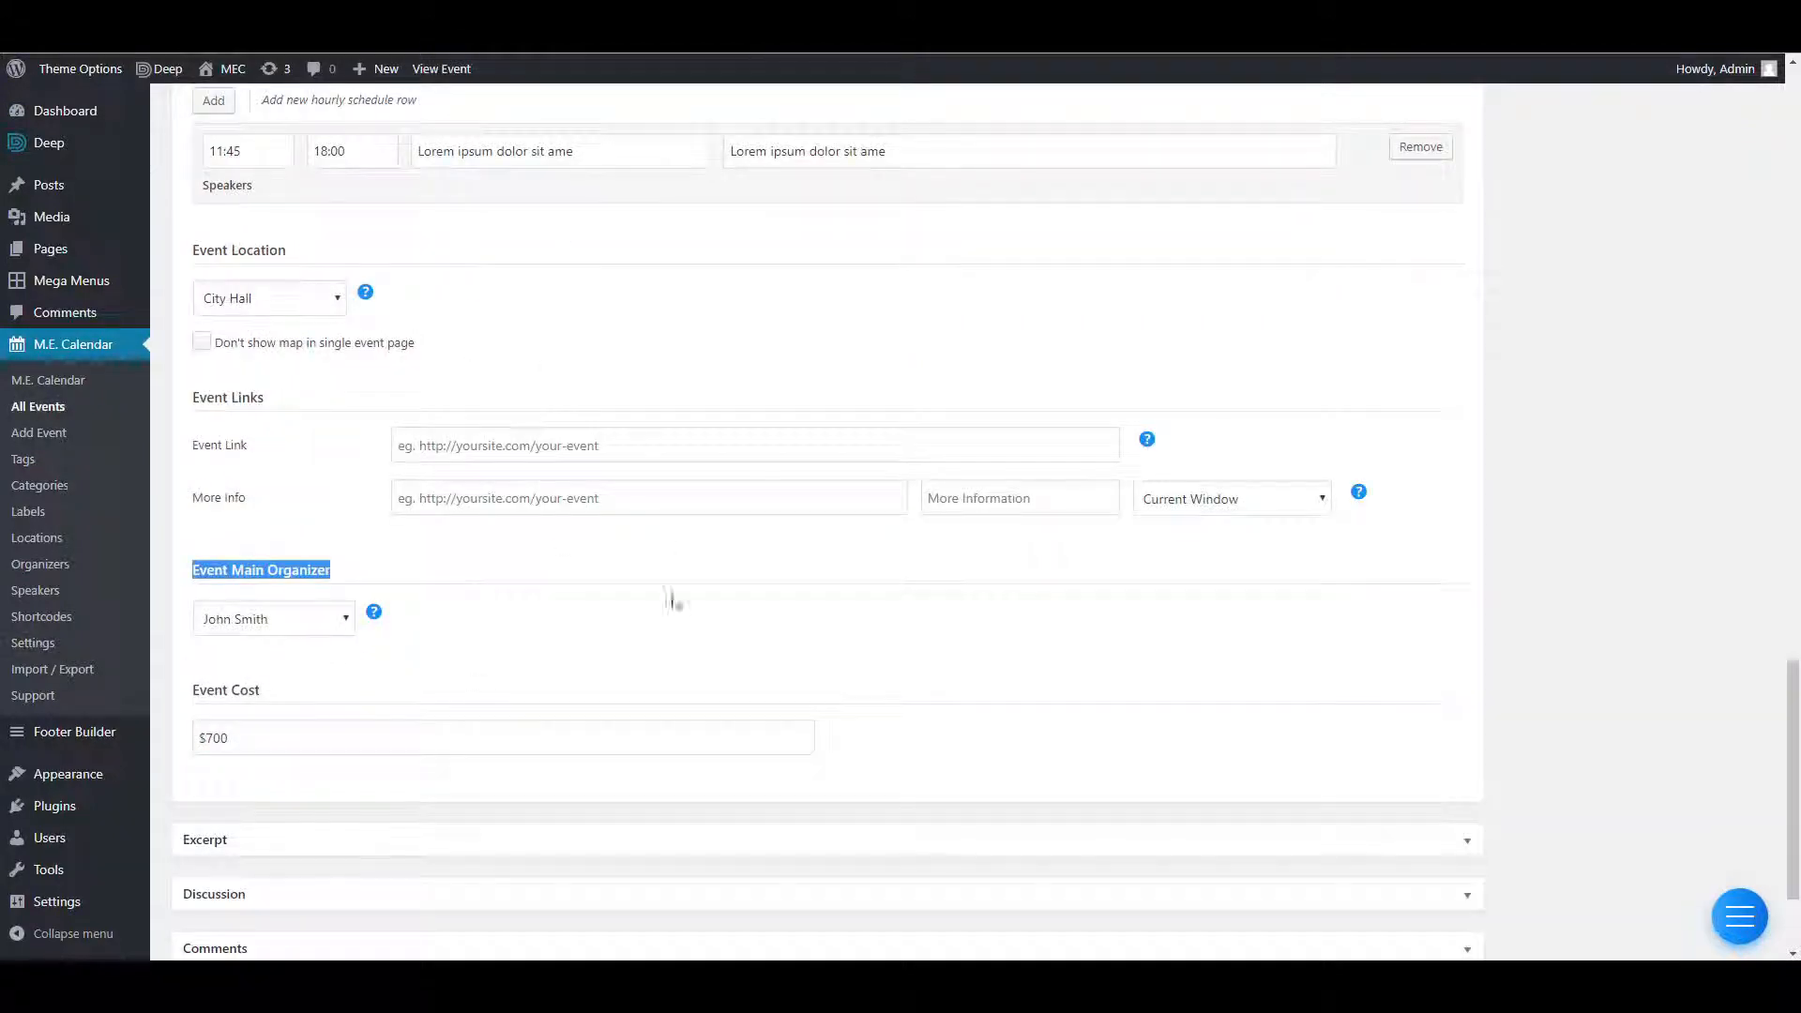
Reload the event's edit page and examine its Other Organizers section and the related Additional Organizers setting.
key(F5)
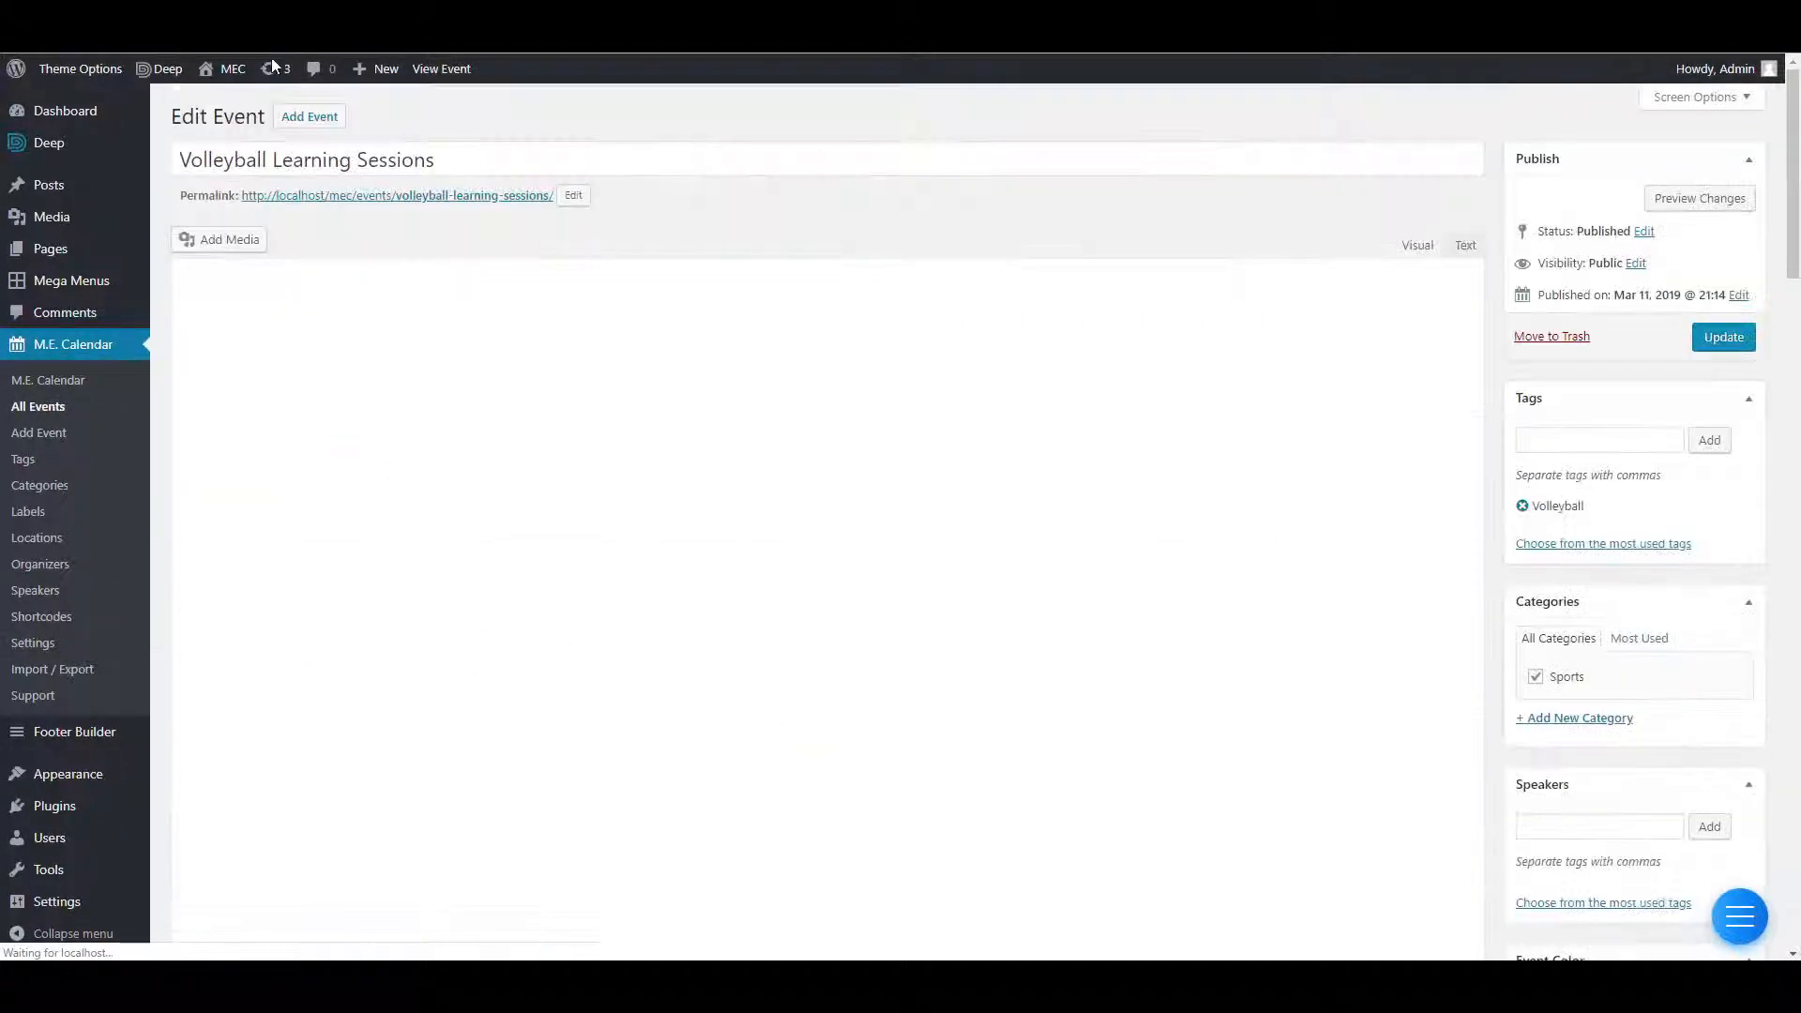
scroll(645, 503, down, 20)
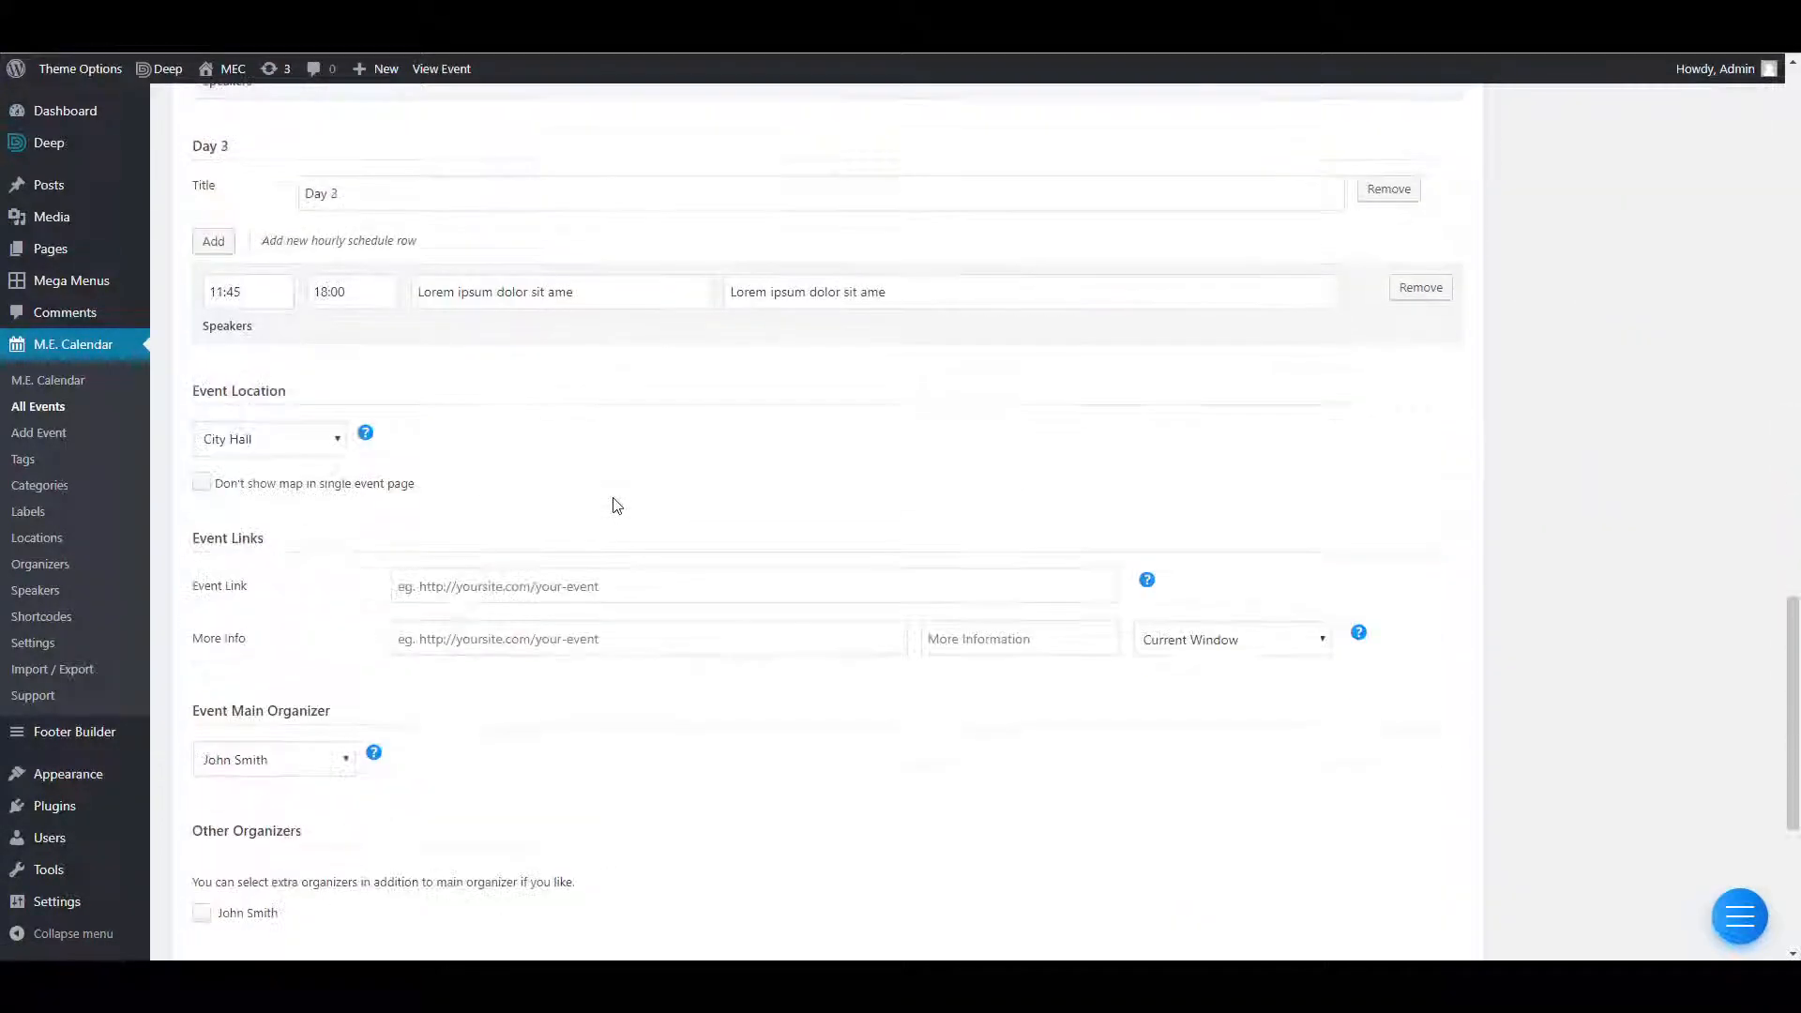
drag(343, 558, 173, 559)
click(227, 564)
drag(308, 552, 195, 544)
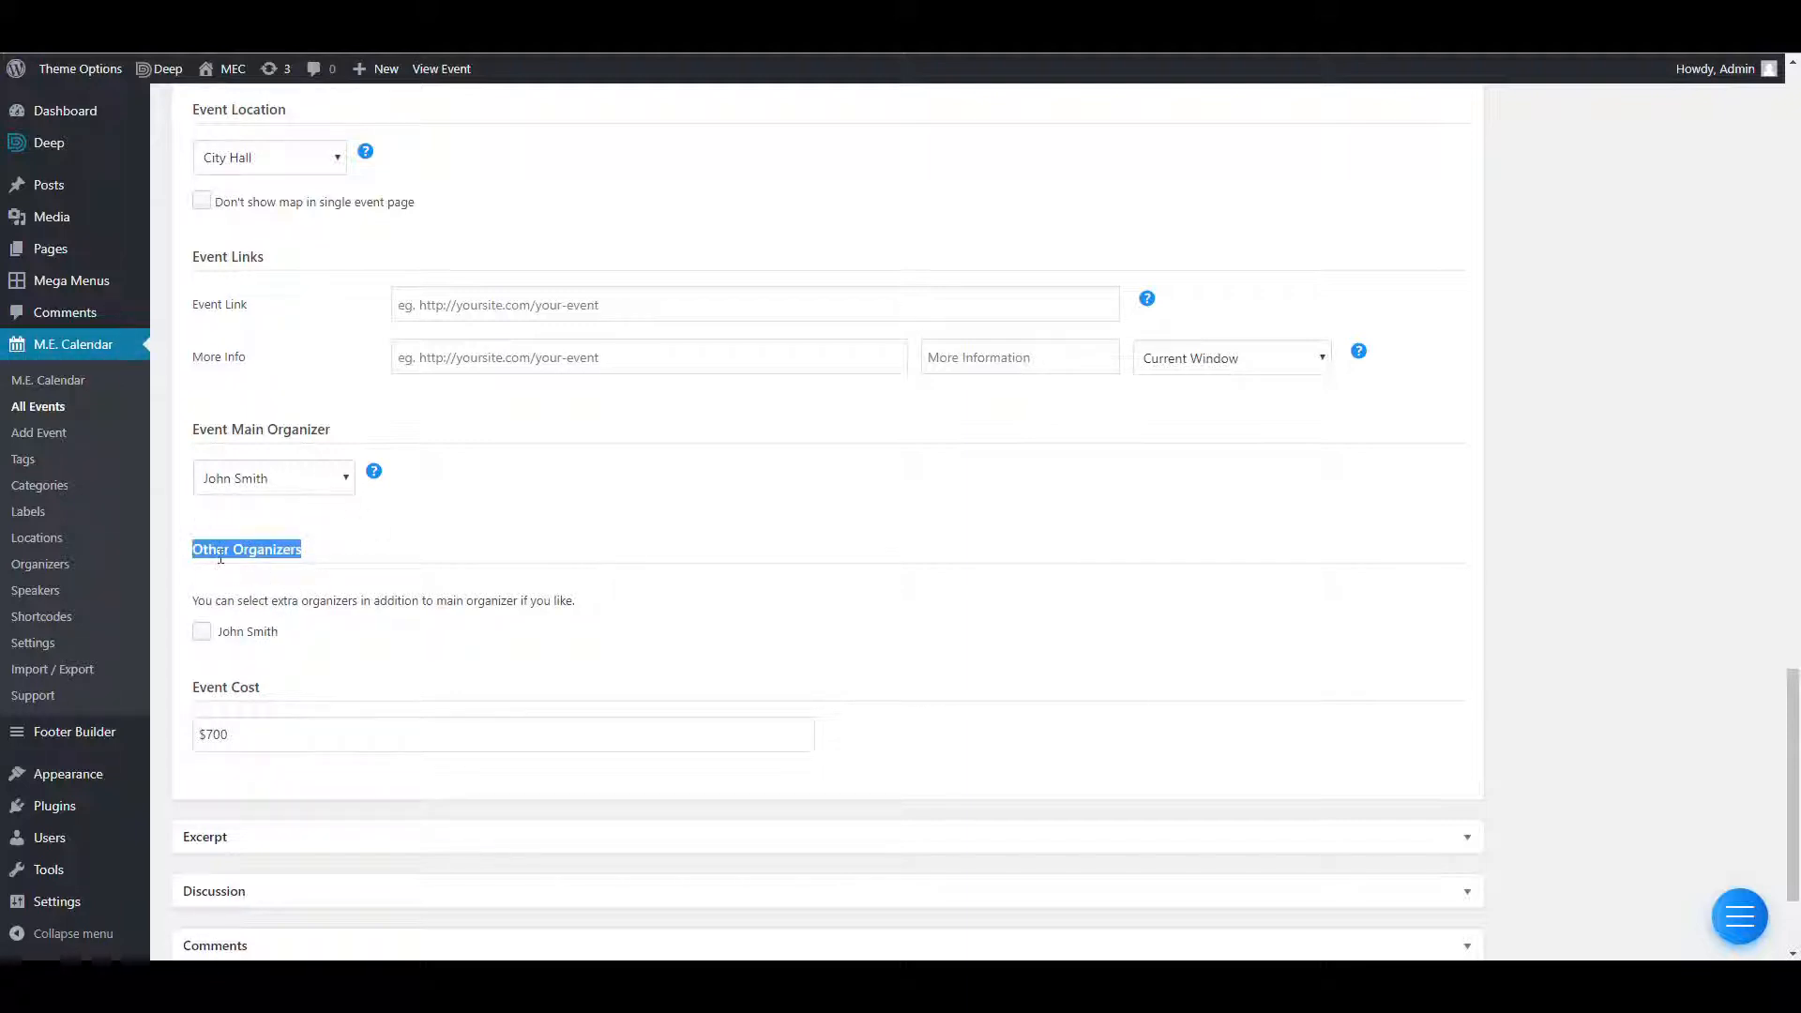
click(42, 565)
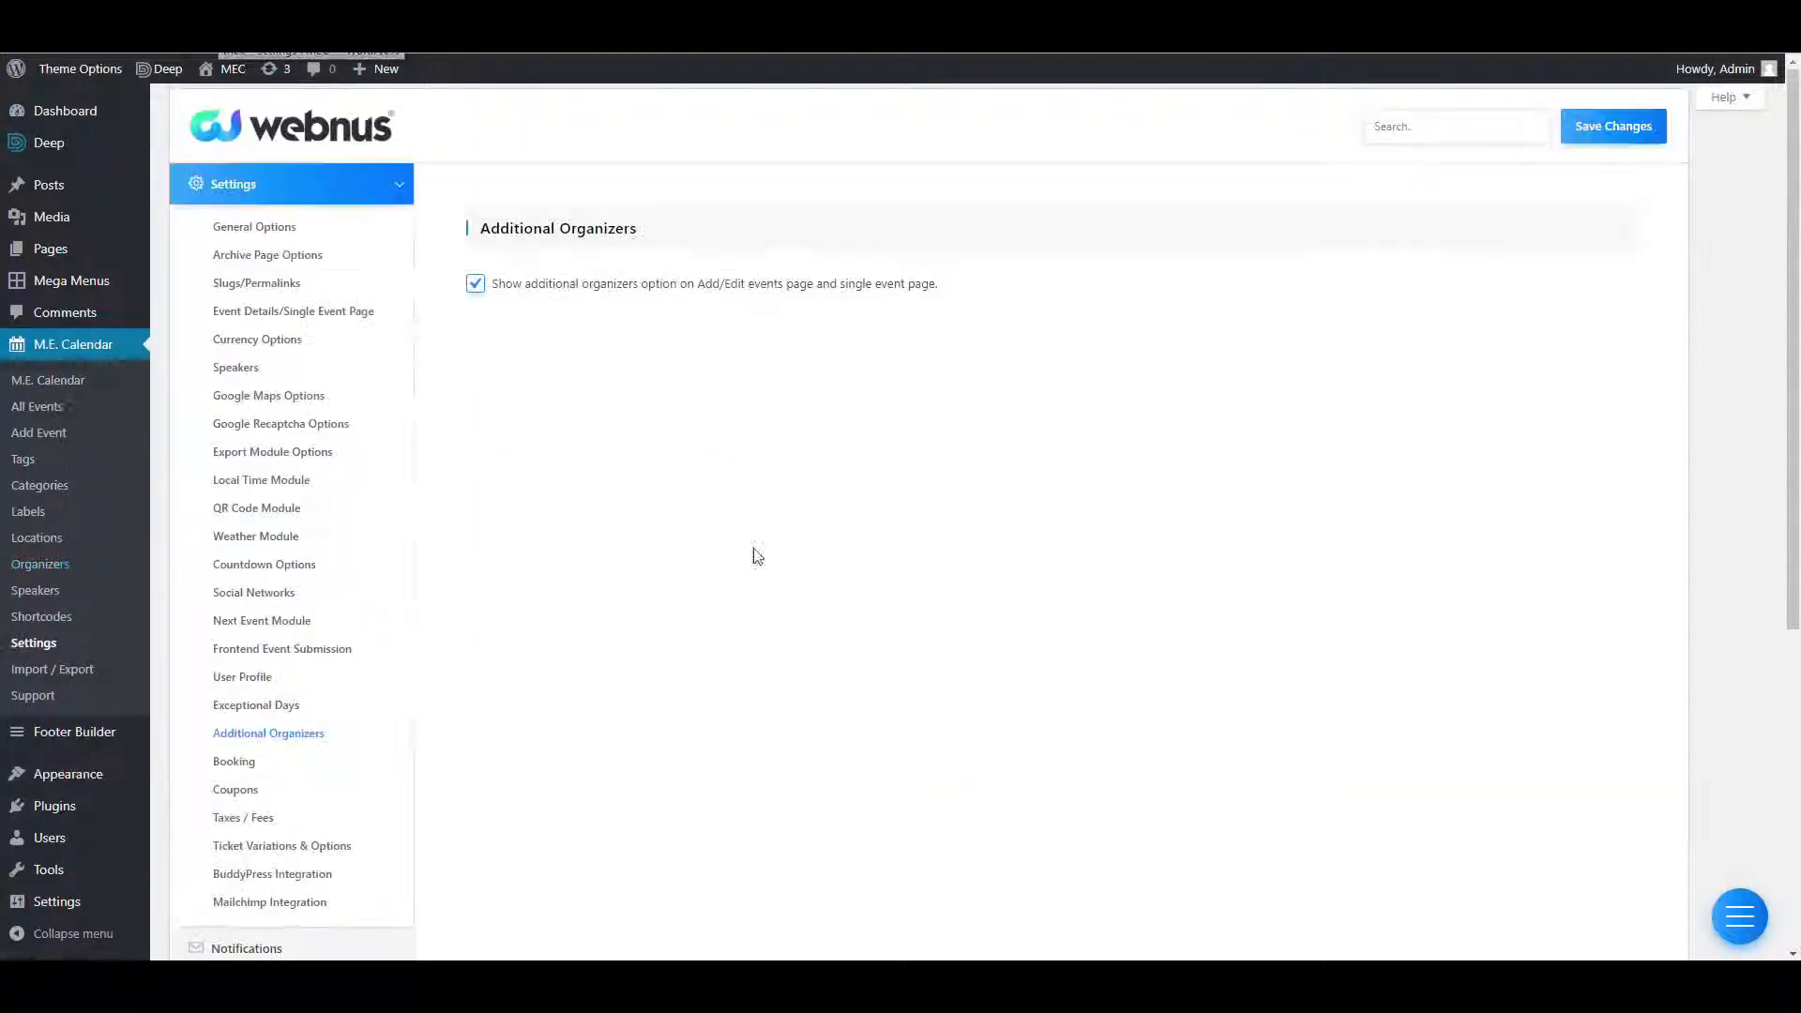
drag(648, 234, 474, 229)
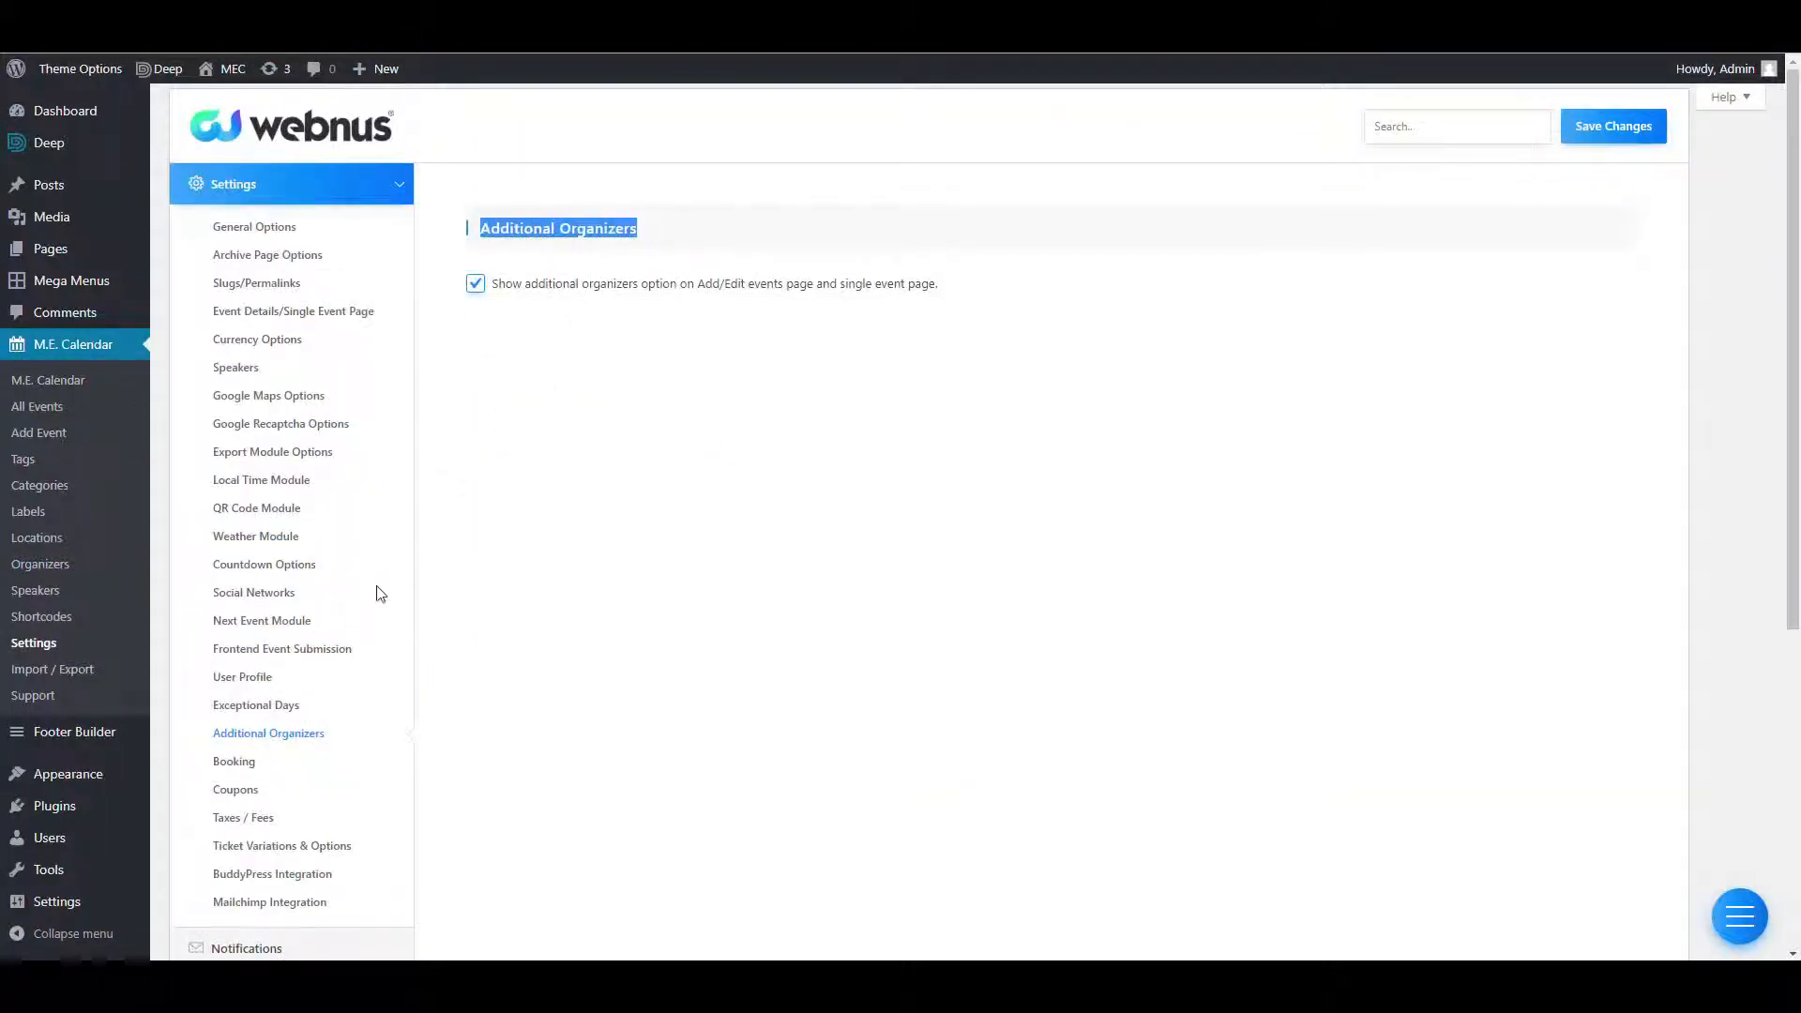
Open the Booking settings and enable the booking module.
scroll(311, 690, down, 3)
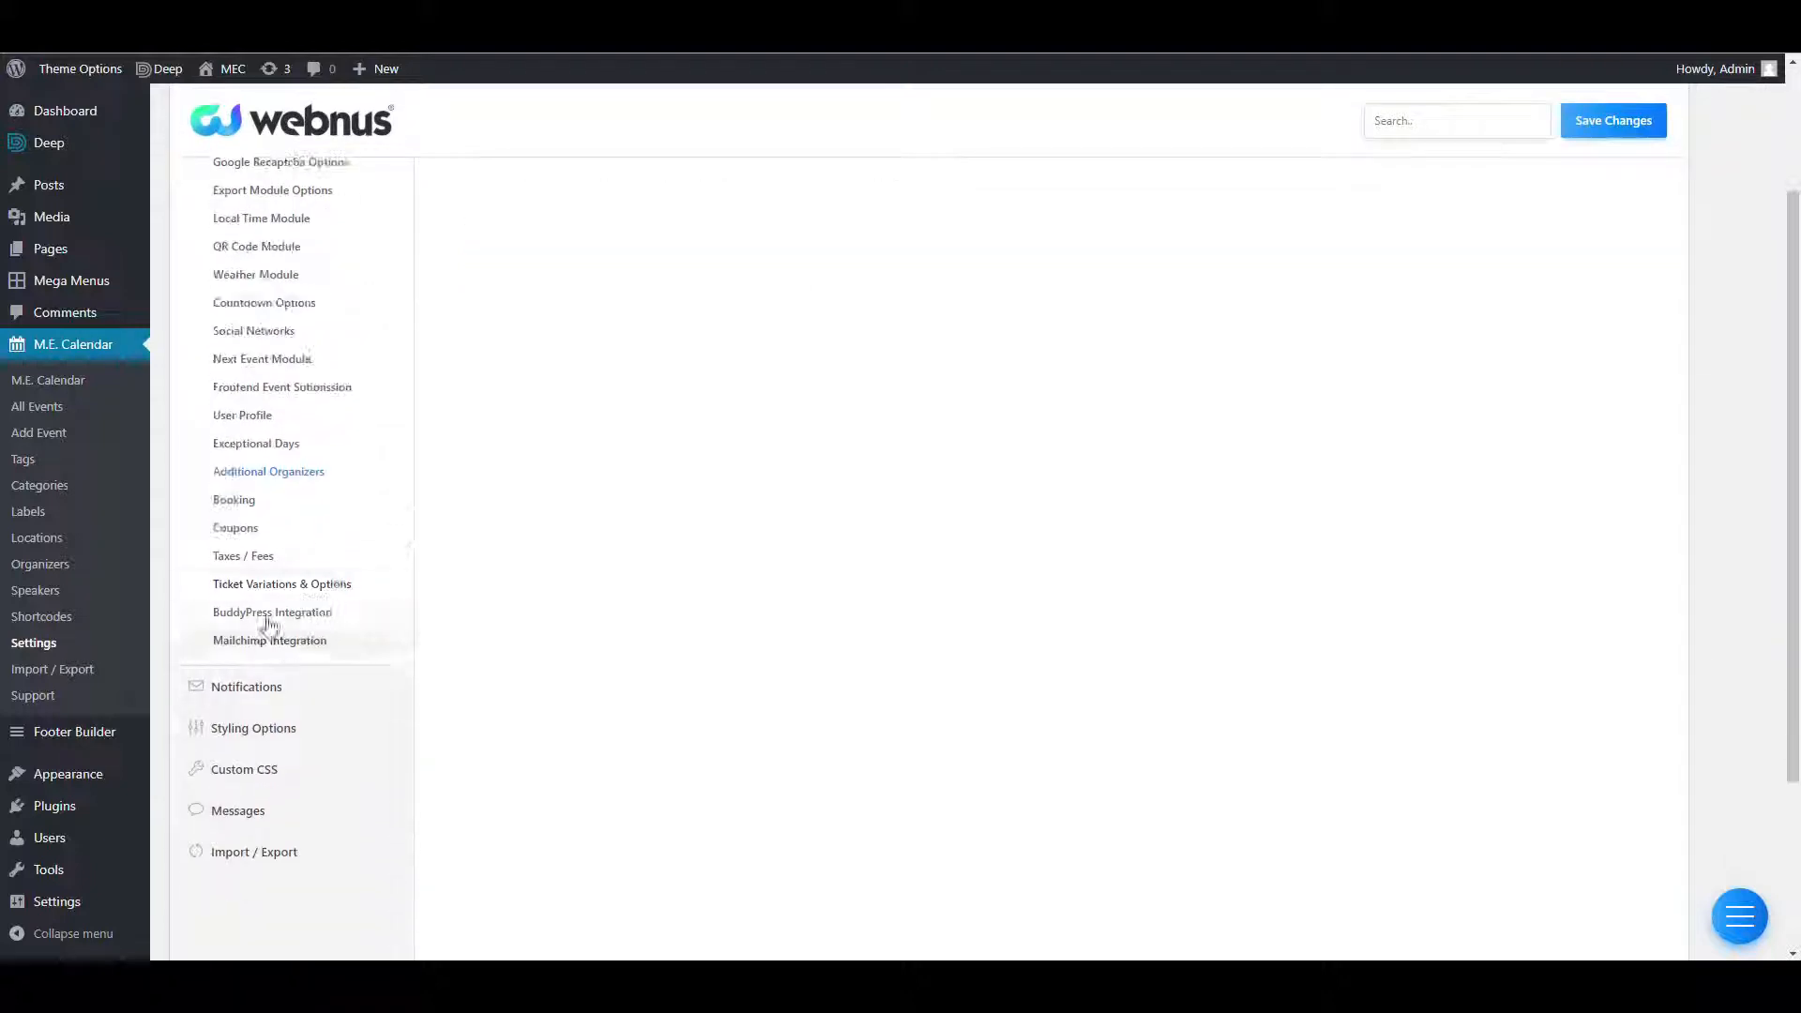
click(229, 499)
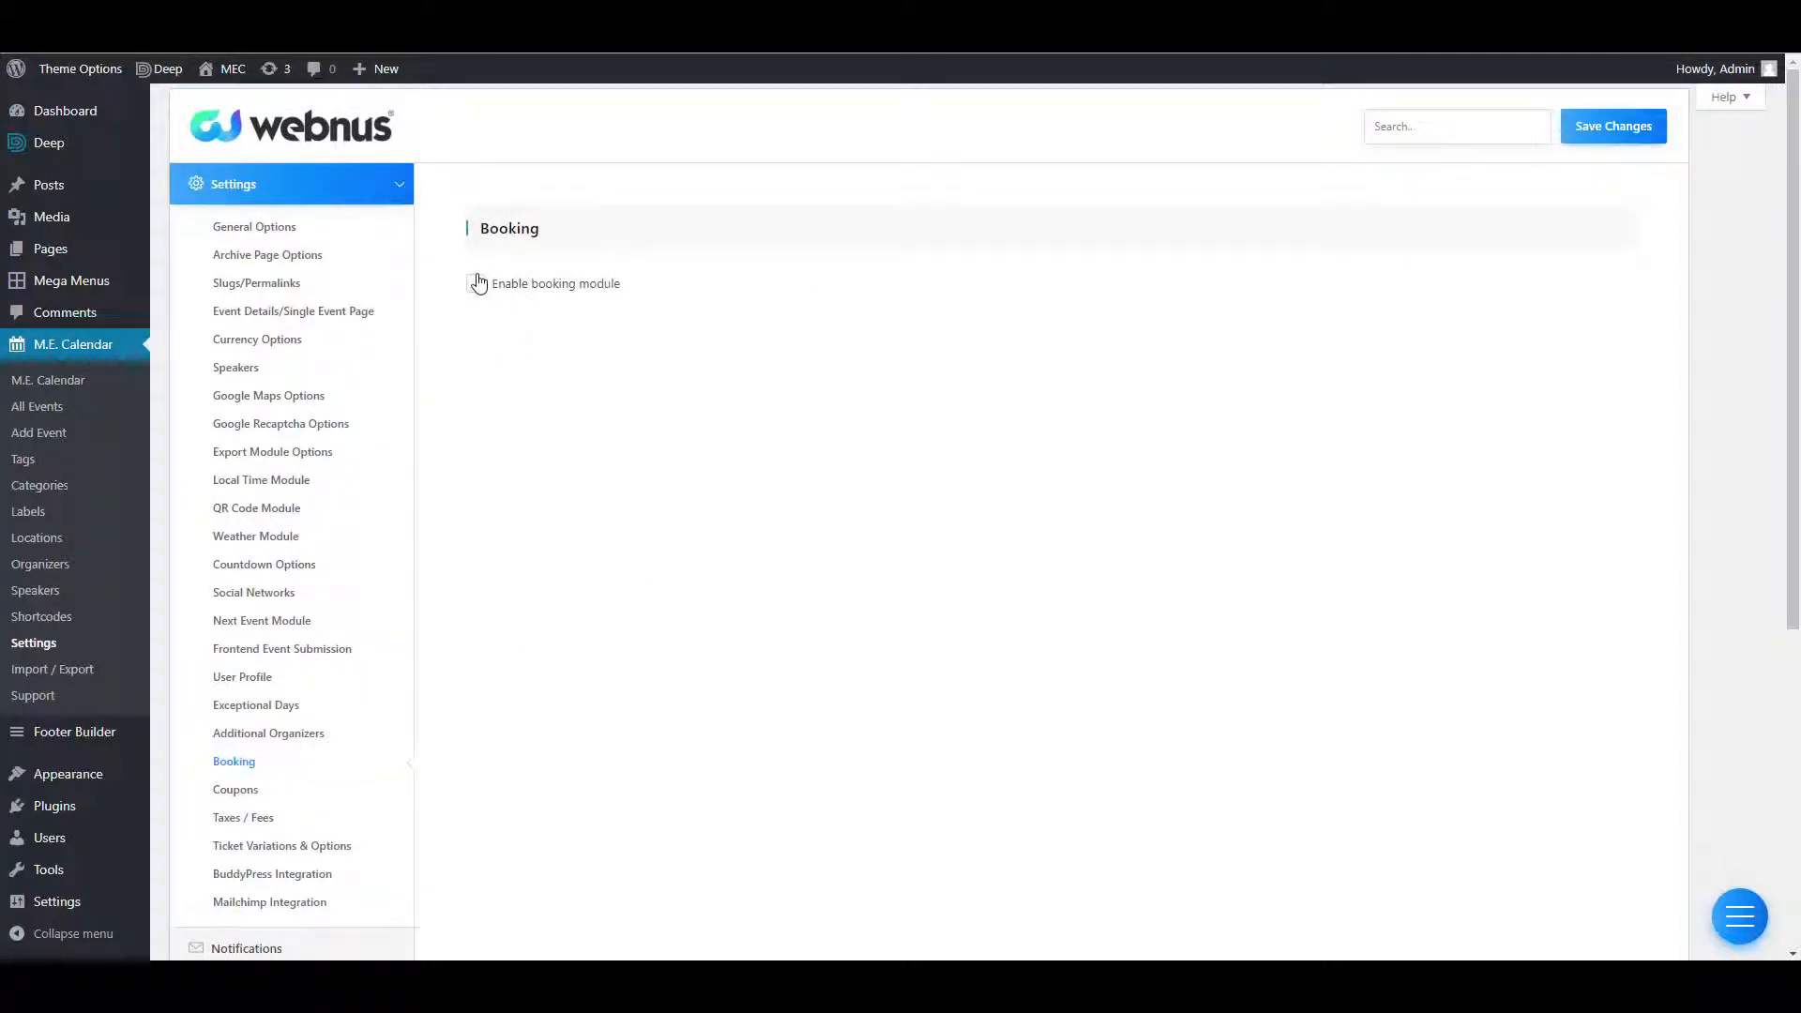
click(475, 283)
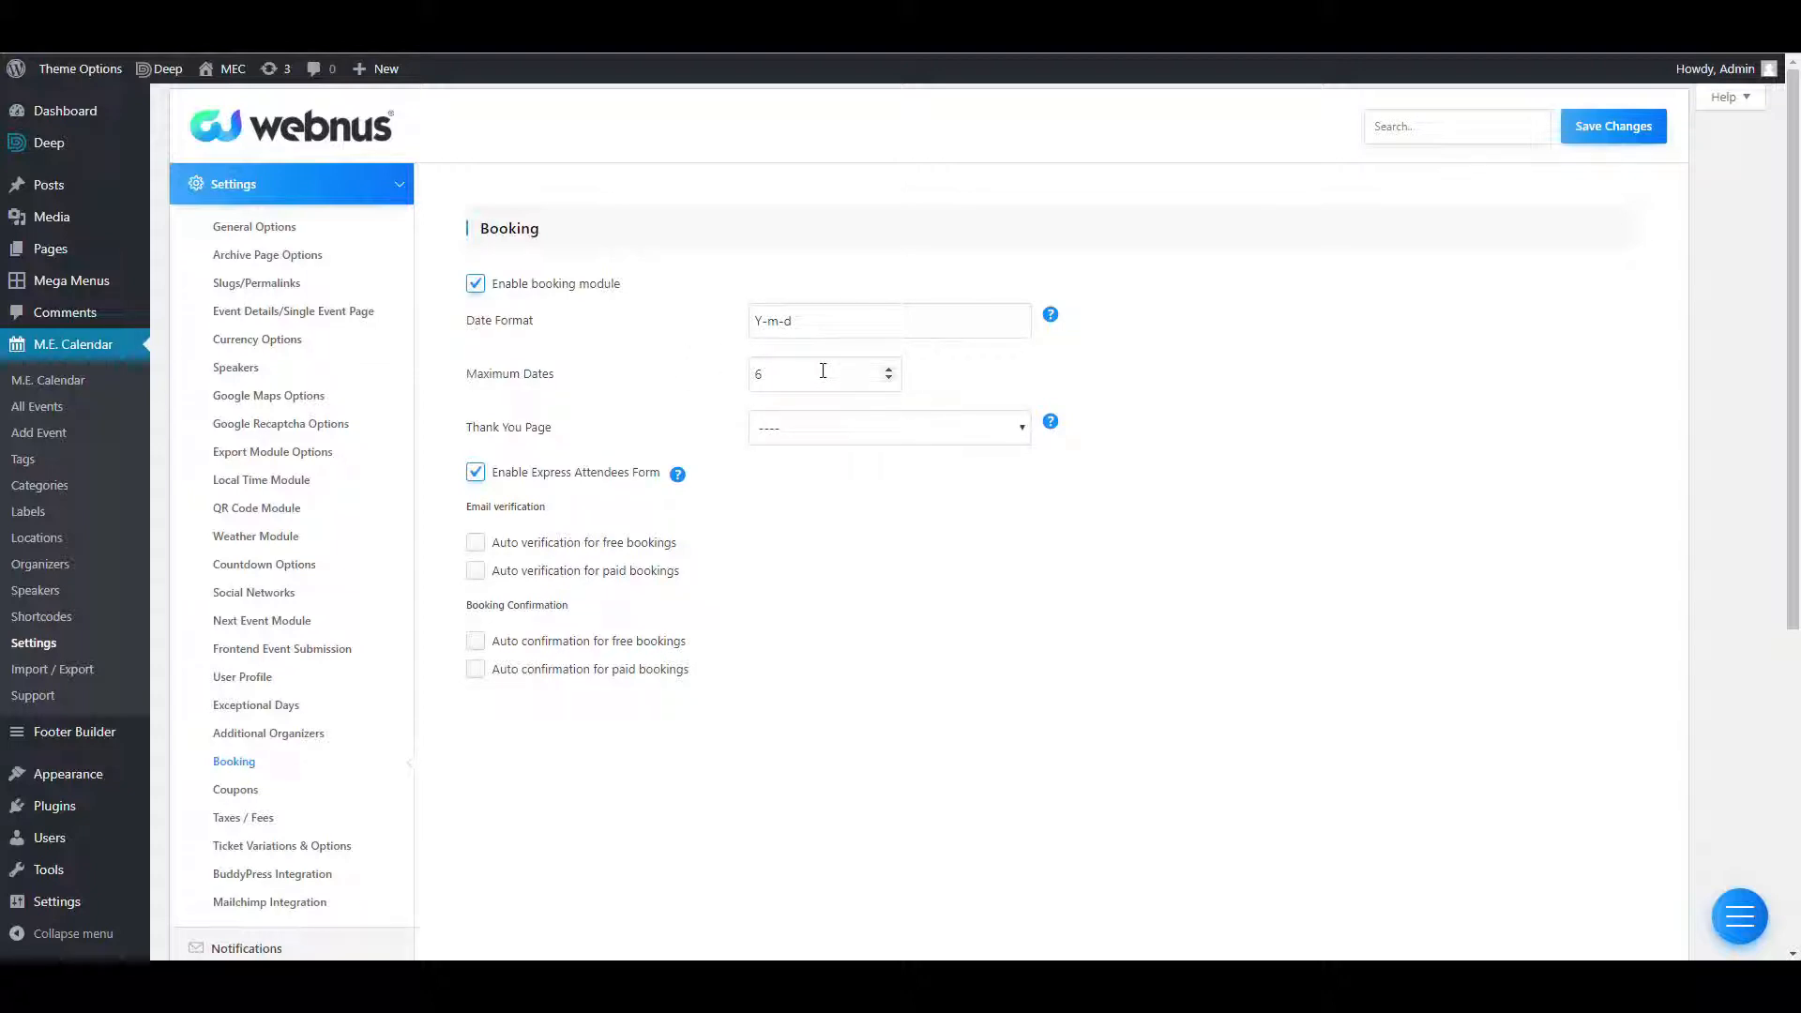
Set the booking Thank You Page to "Thank You!" and turn on auto verification for free bookings.
click(969, 431)
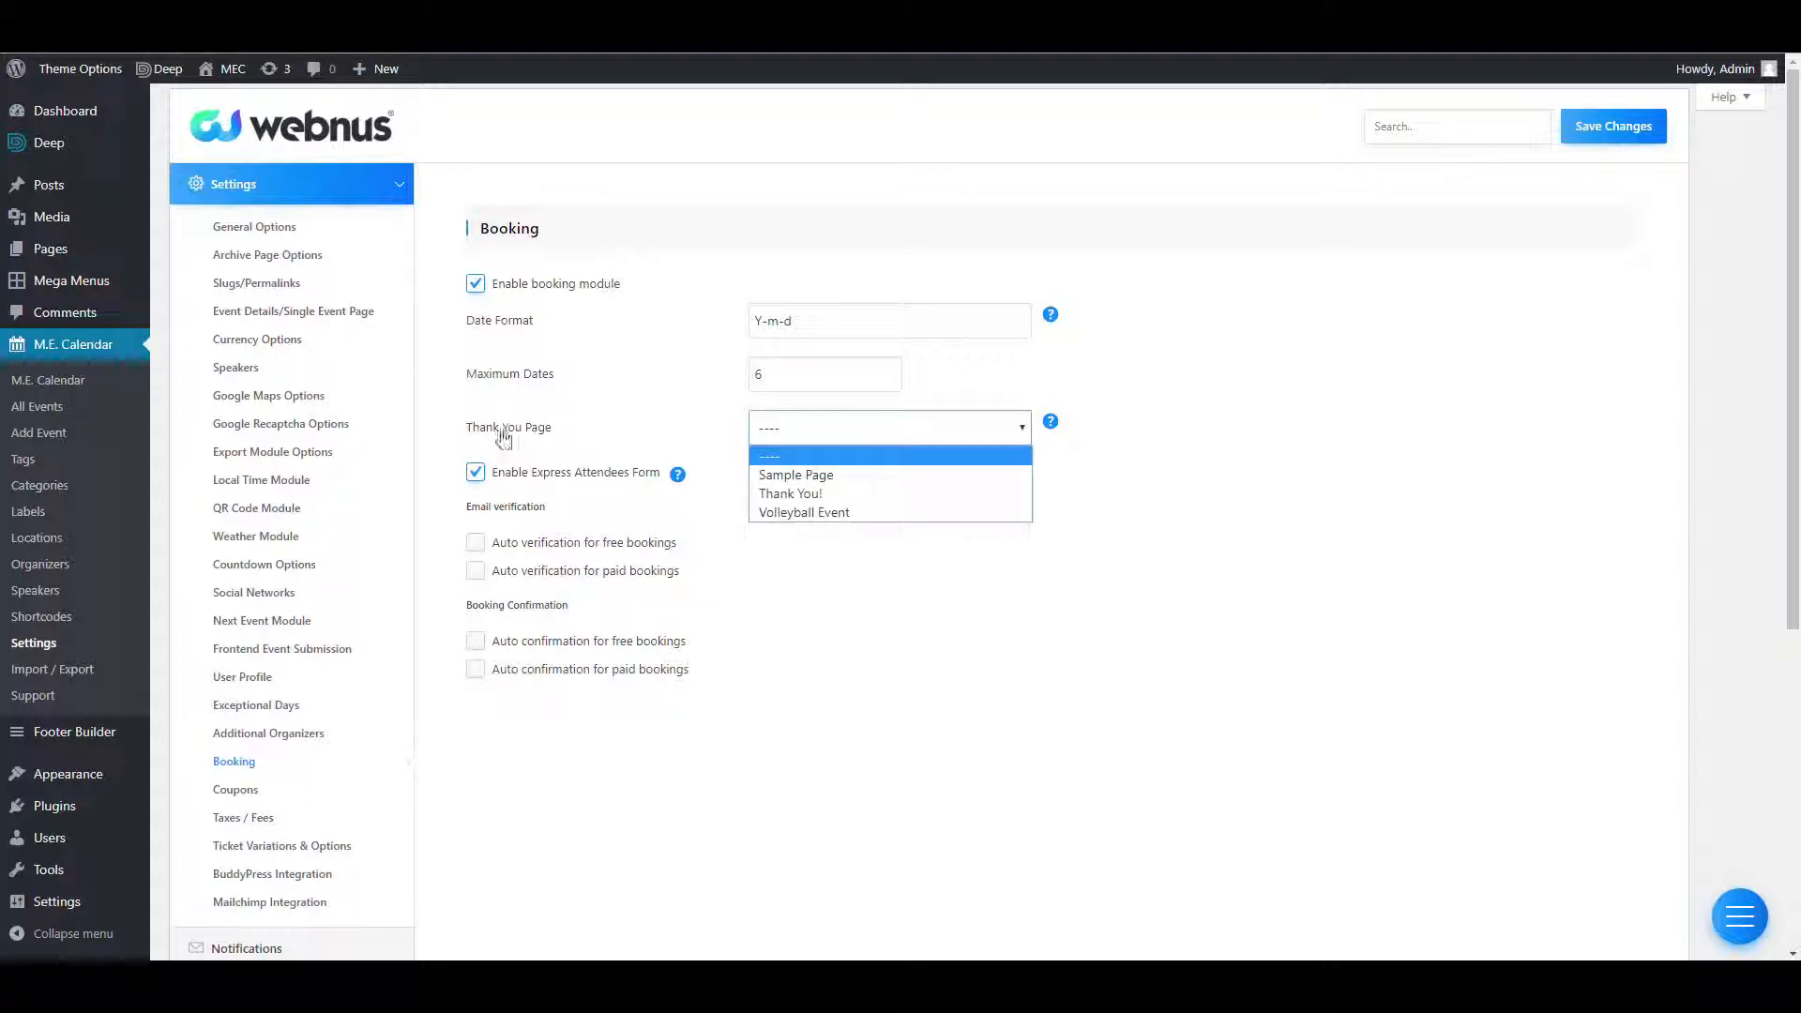
click(771, 492)
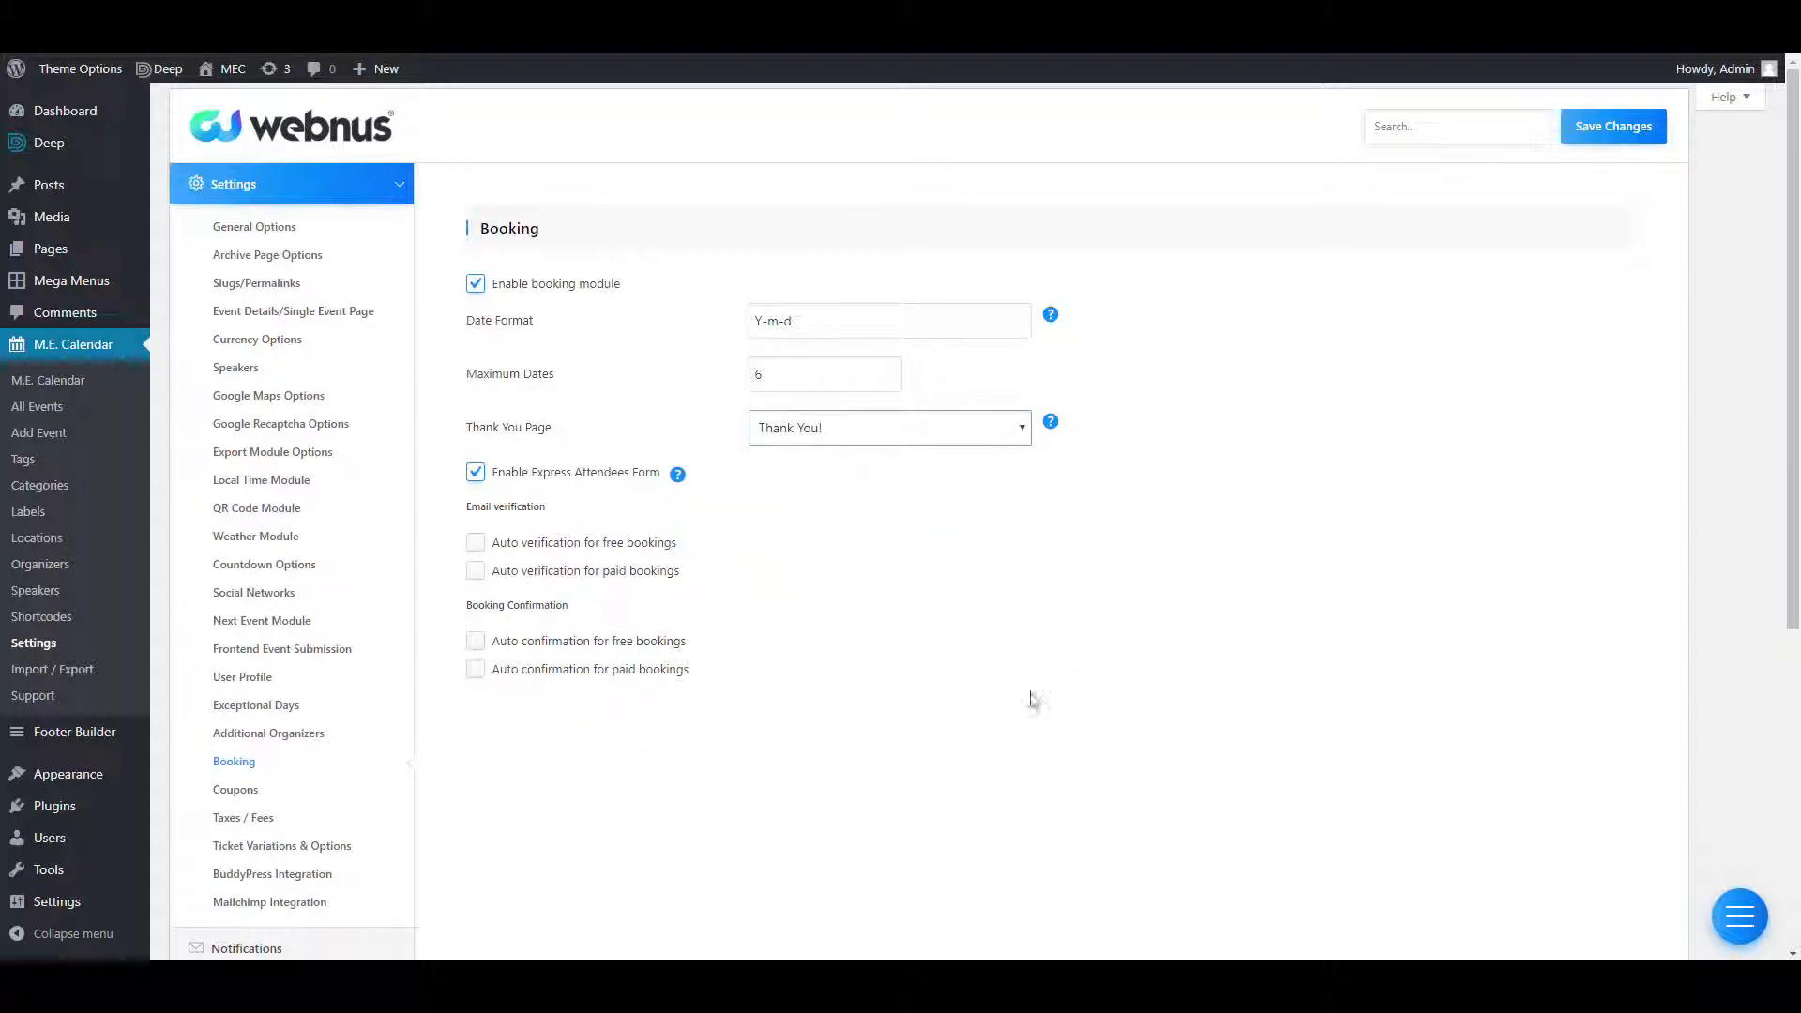
click(495, 548)
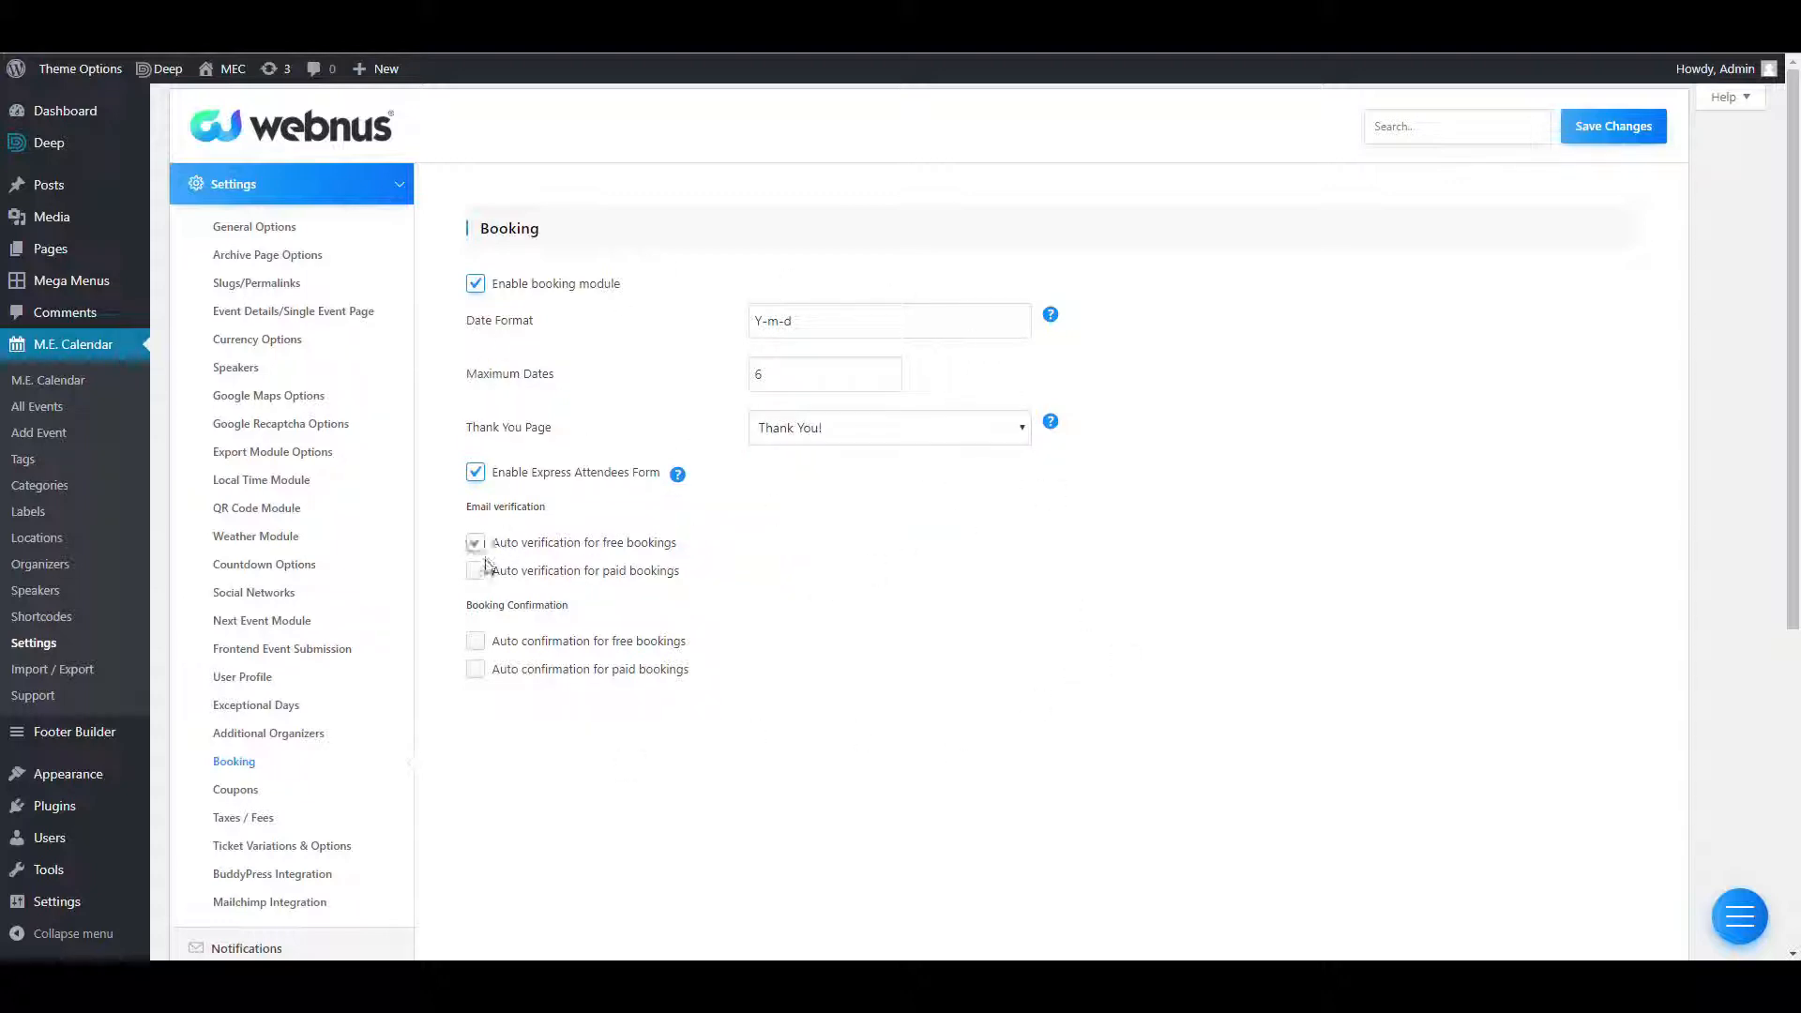
Turn on auto verification for paid bookings and auto confirmation for free and paid bookings, and save the settings.
click(479, 572)
click(476, 642)
click(477, 473)
key(ctrl)
click(1612, 125)
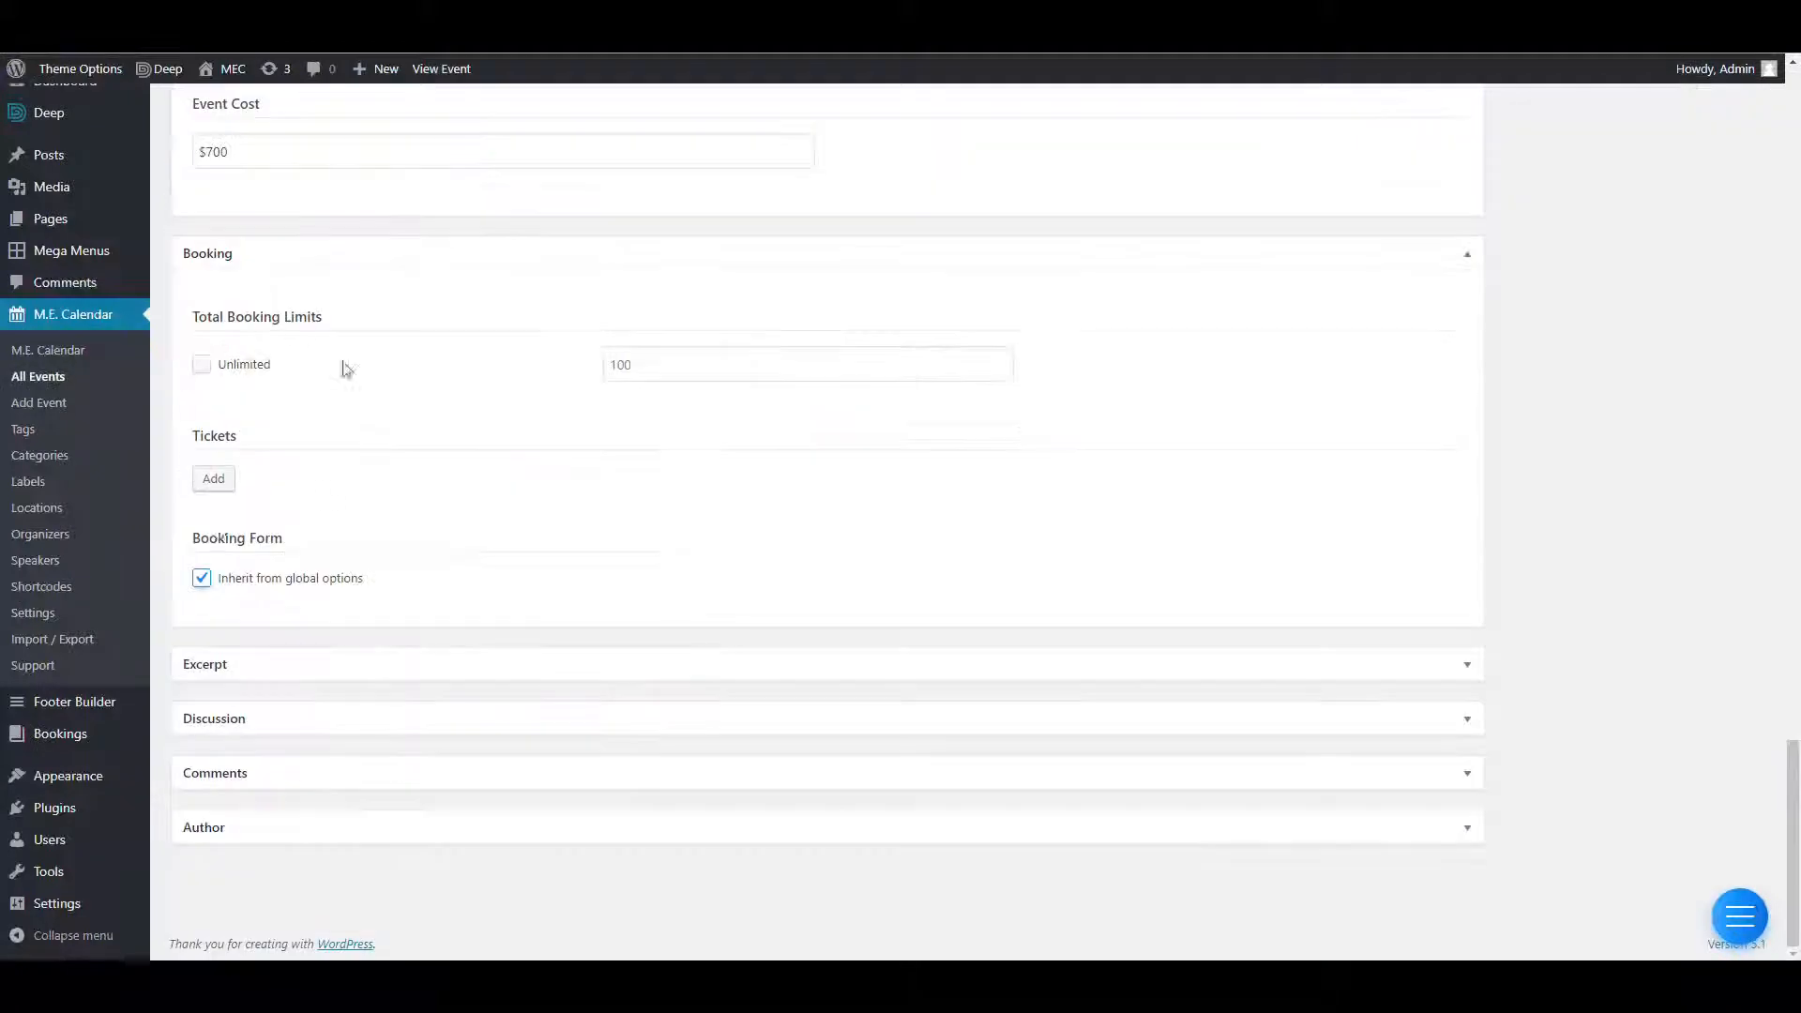
Update the Volleyball Learning Sessions event with its booking options and examine the Book Event form on its public page.
click(260, 255)
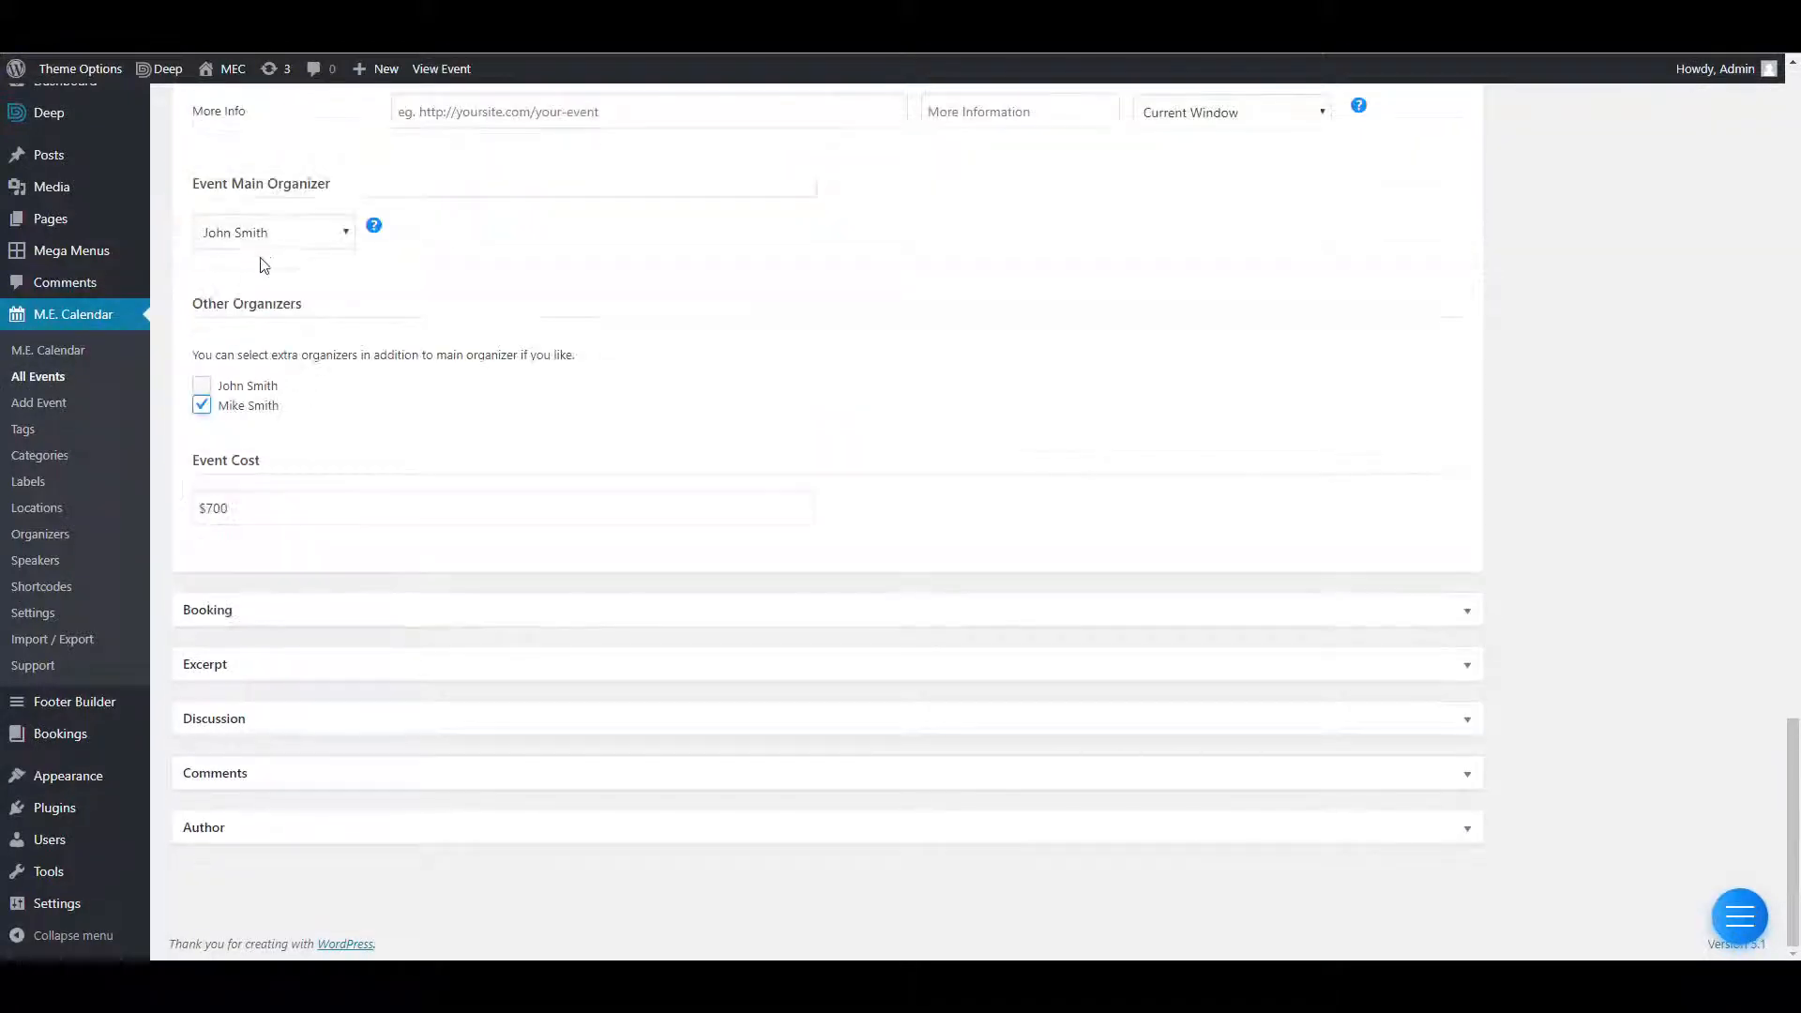
click(287, 604)
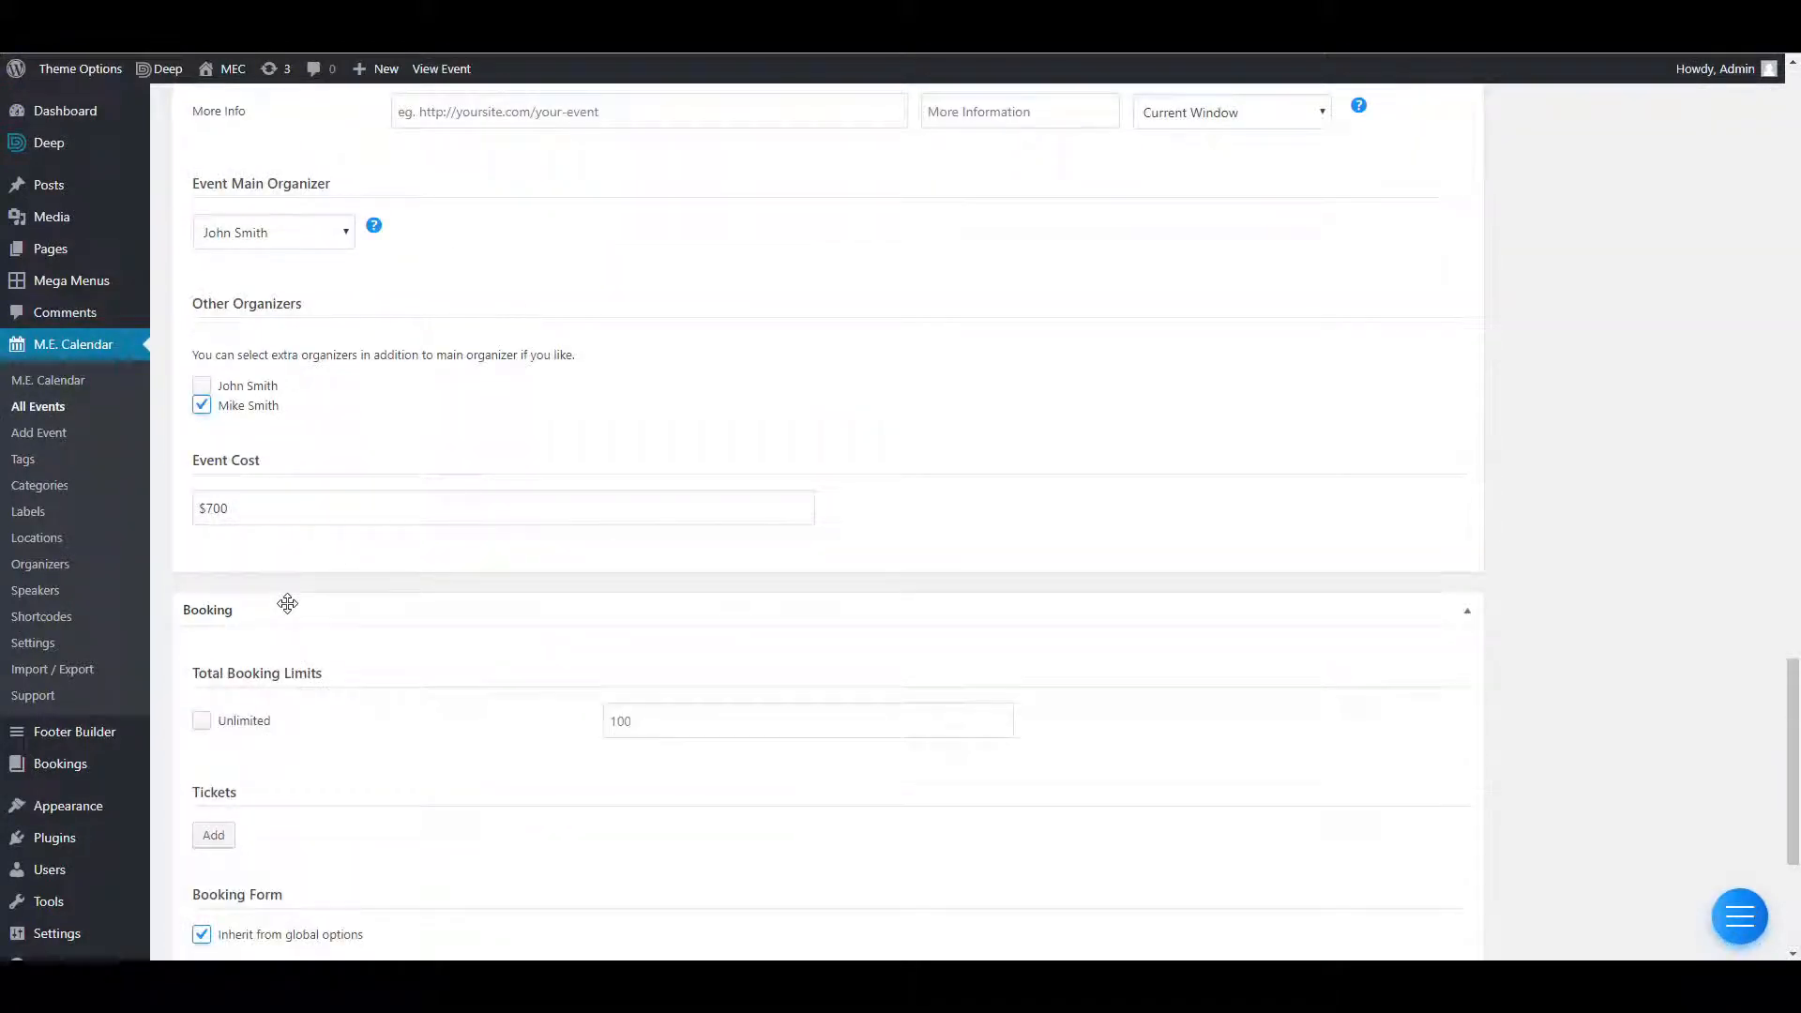
scroll(289, 605, down, 4)
click(716, 362)
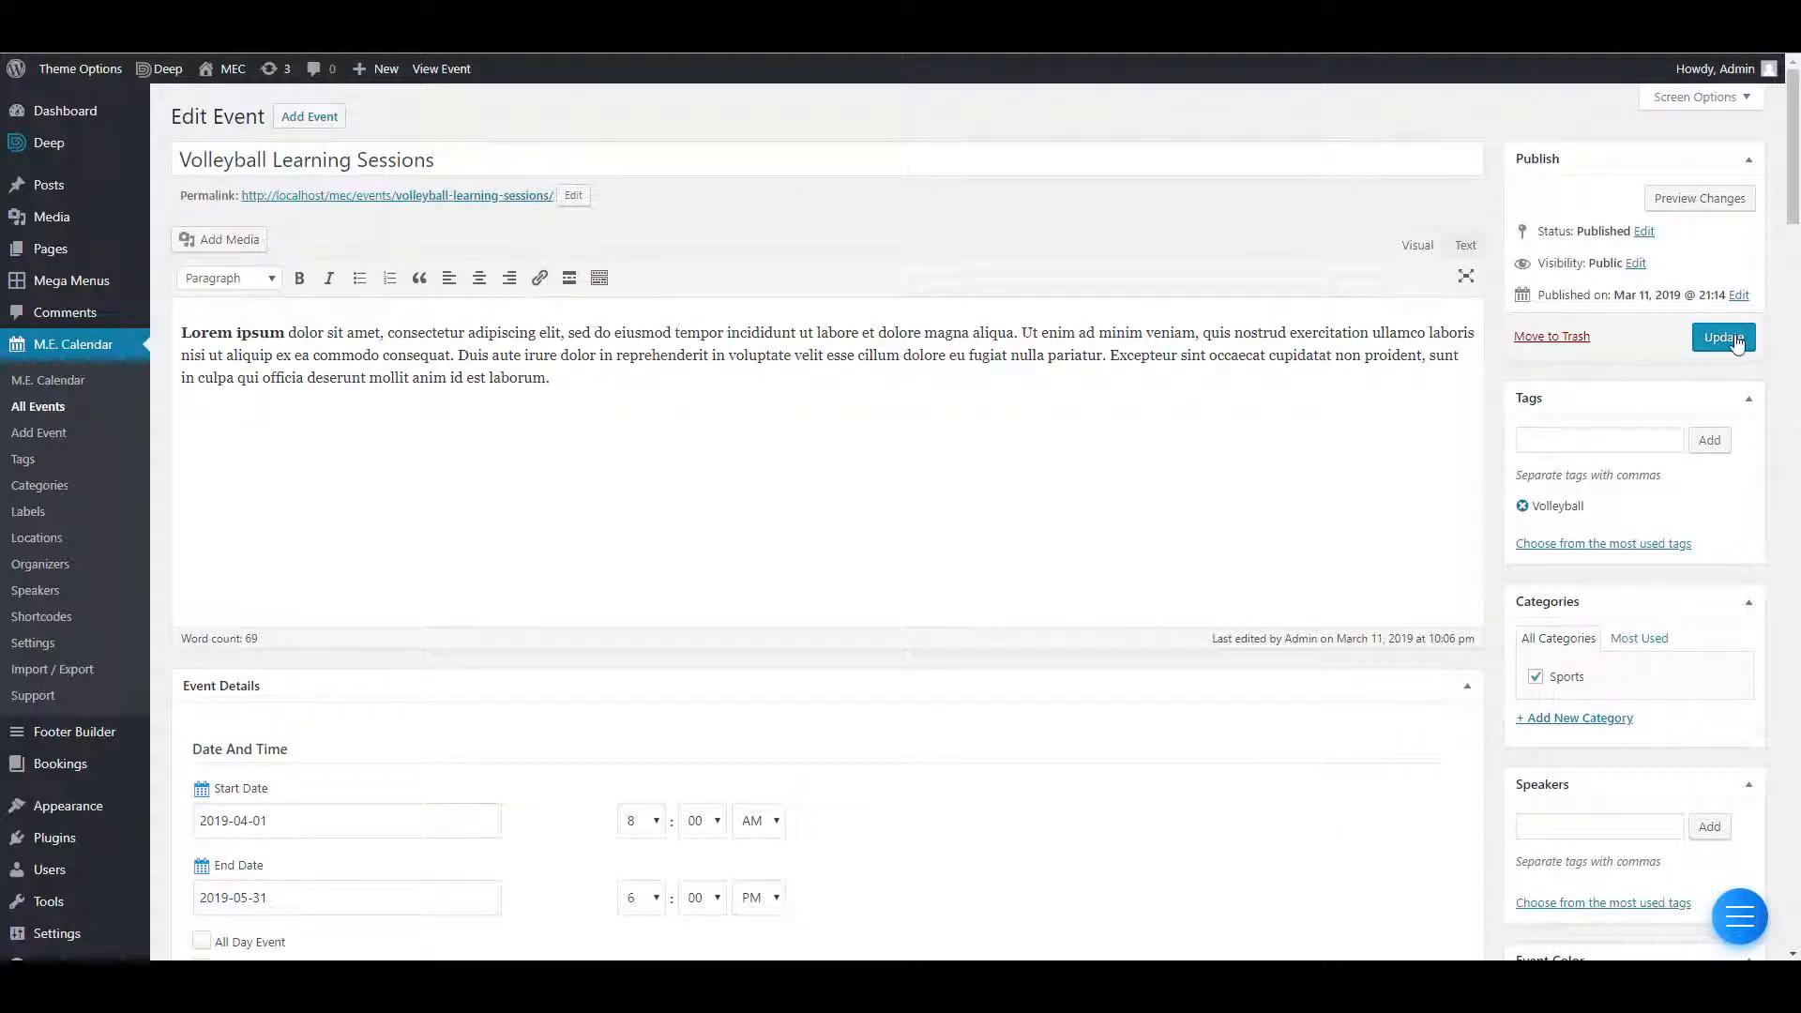
click(1724, 338)
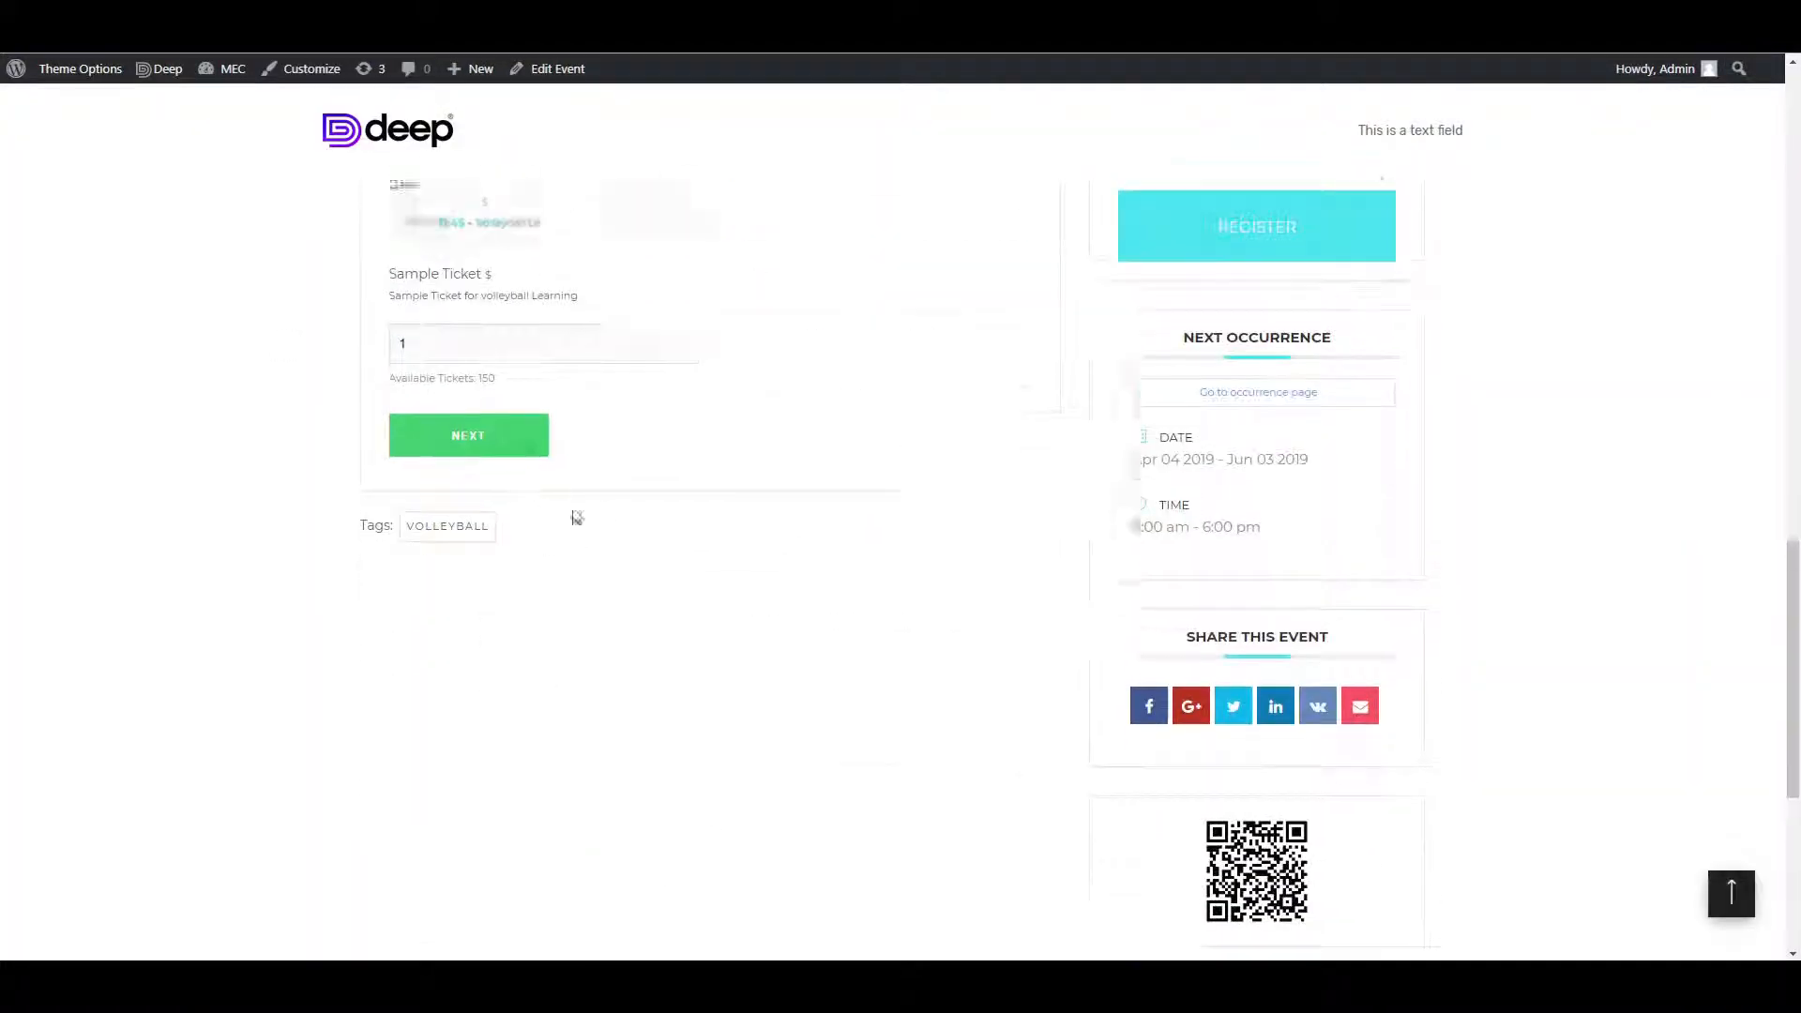
scroll(748, 666, up, 3)
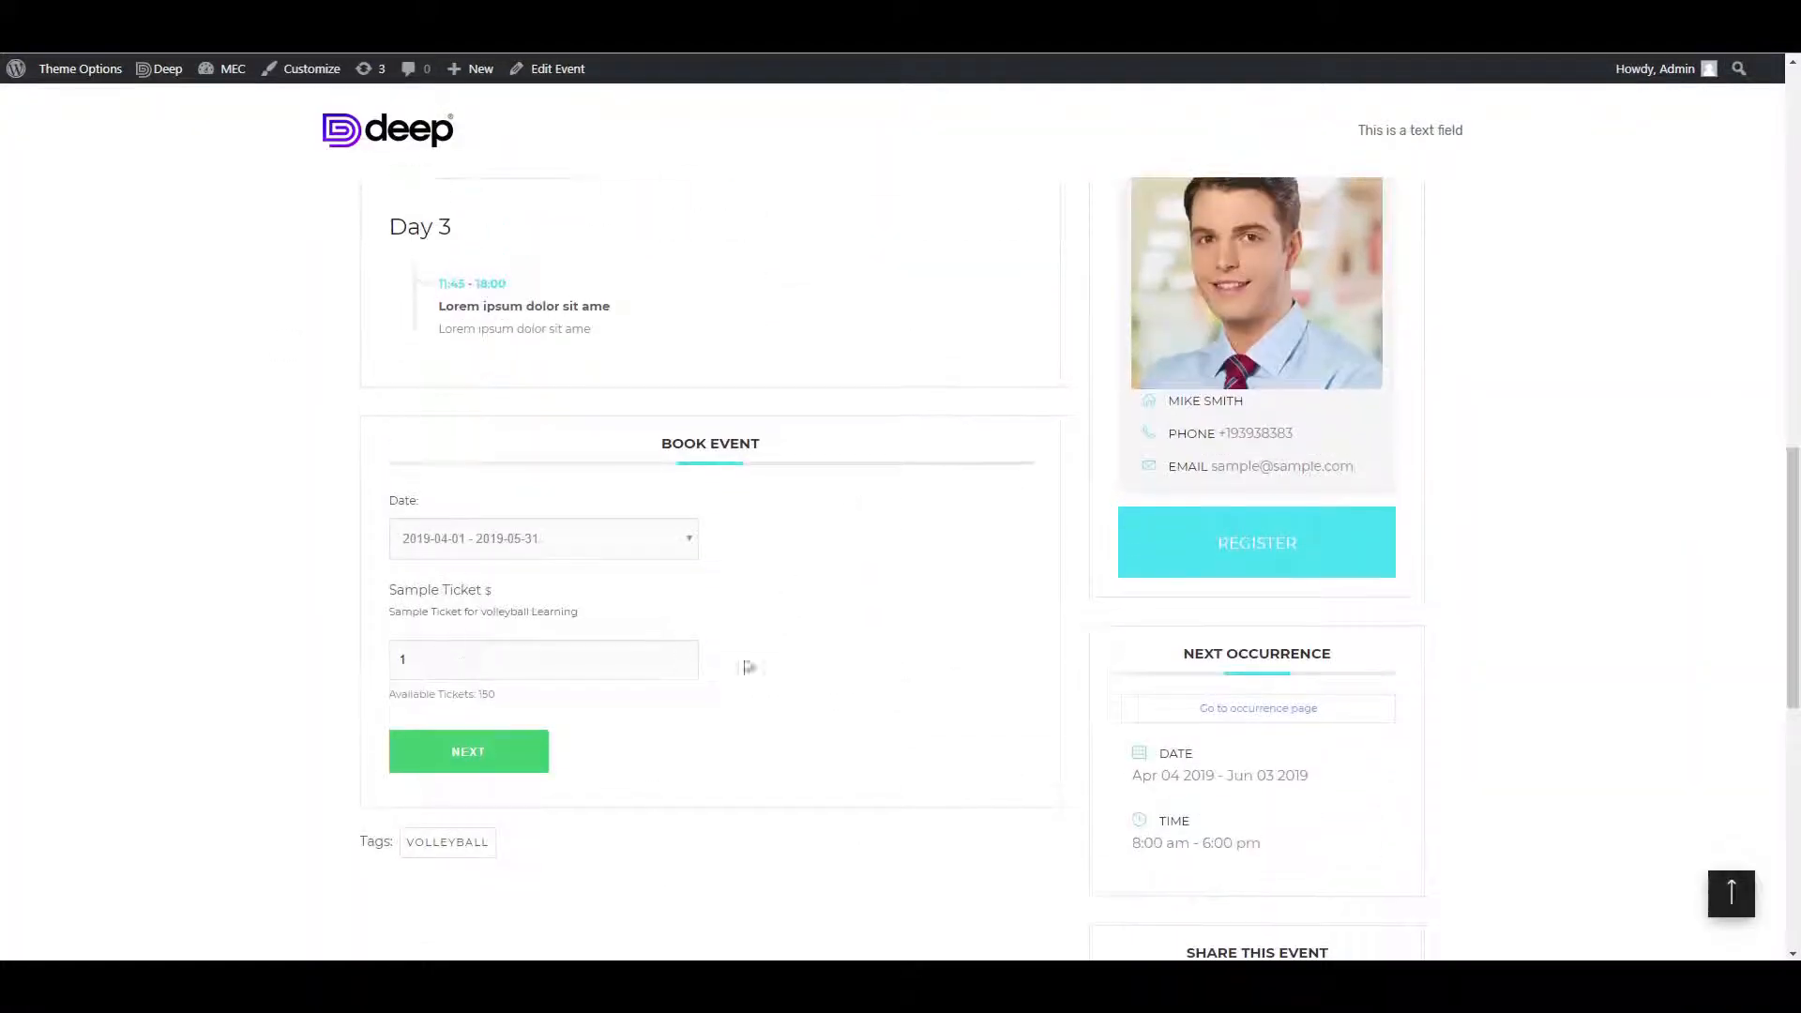
drag(699, 441, 497, 923)
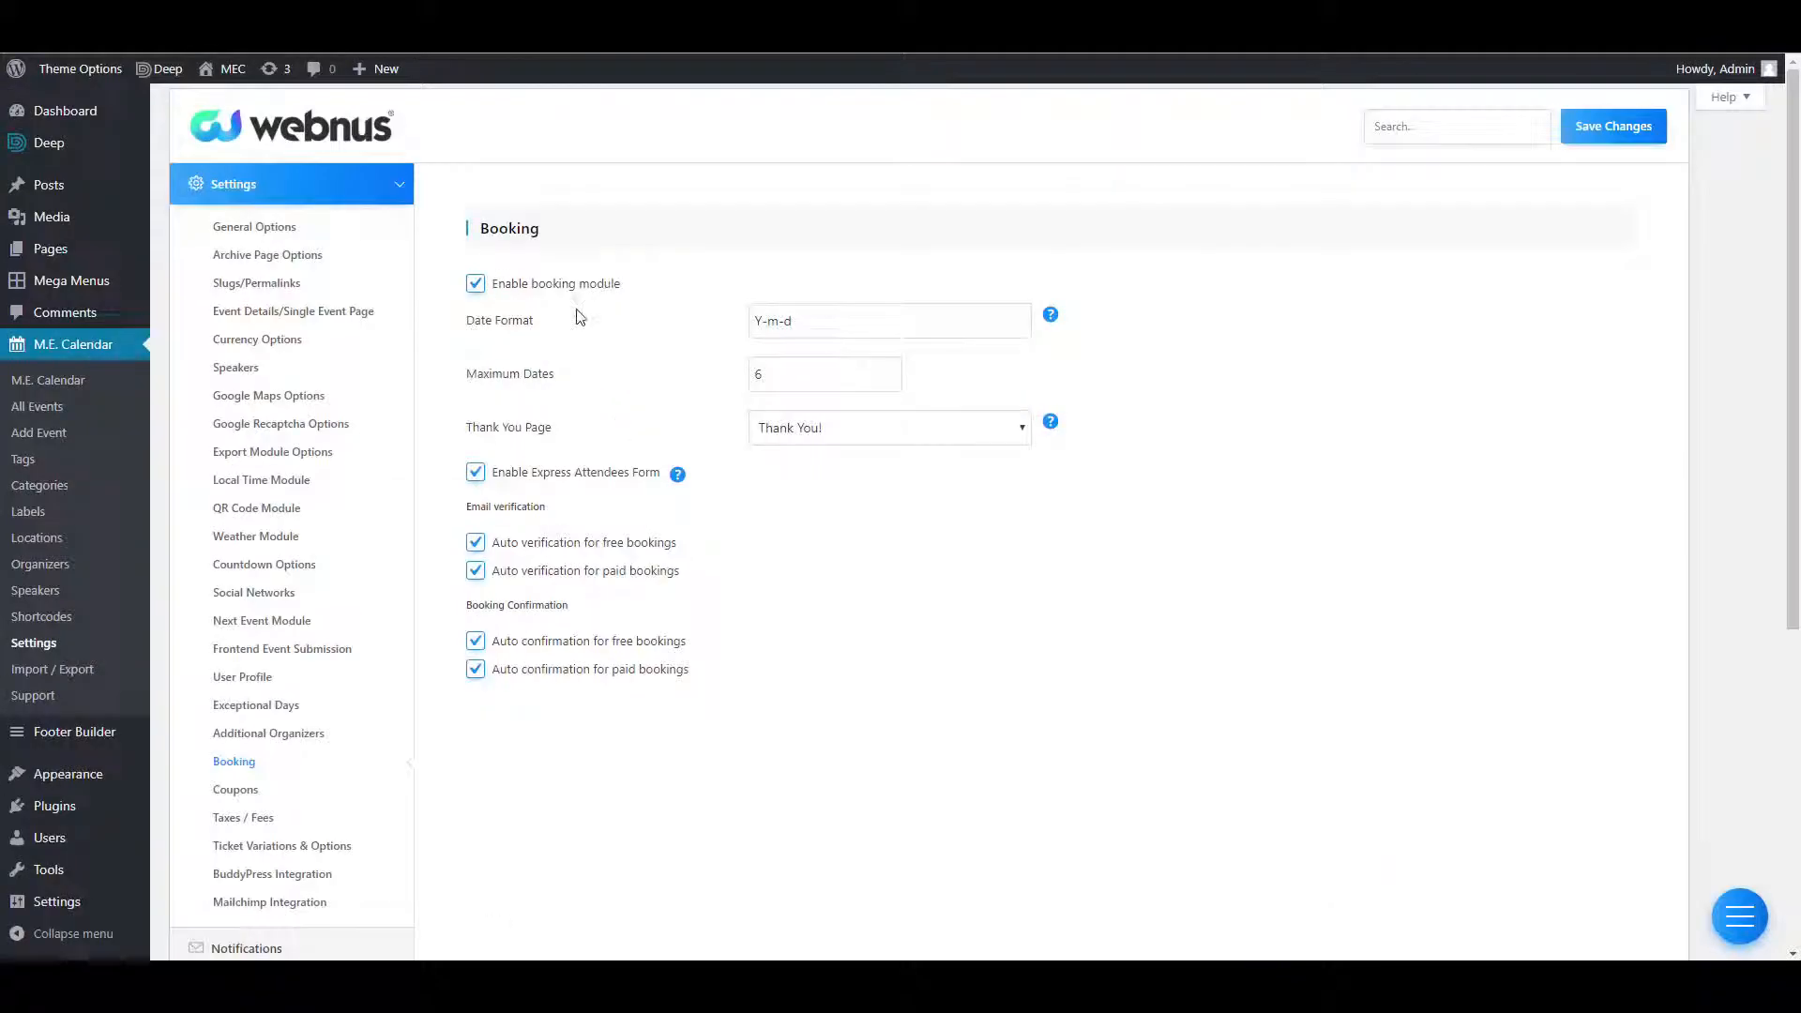
Reload the settings, open the Booking Form section, and examine its Address, Phone Number and Type fields and the available field types.
scroll(575, 313, down, 3)
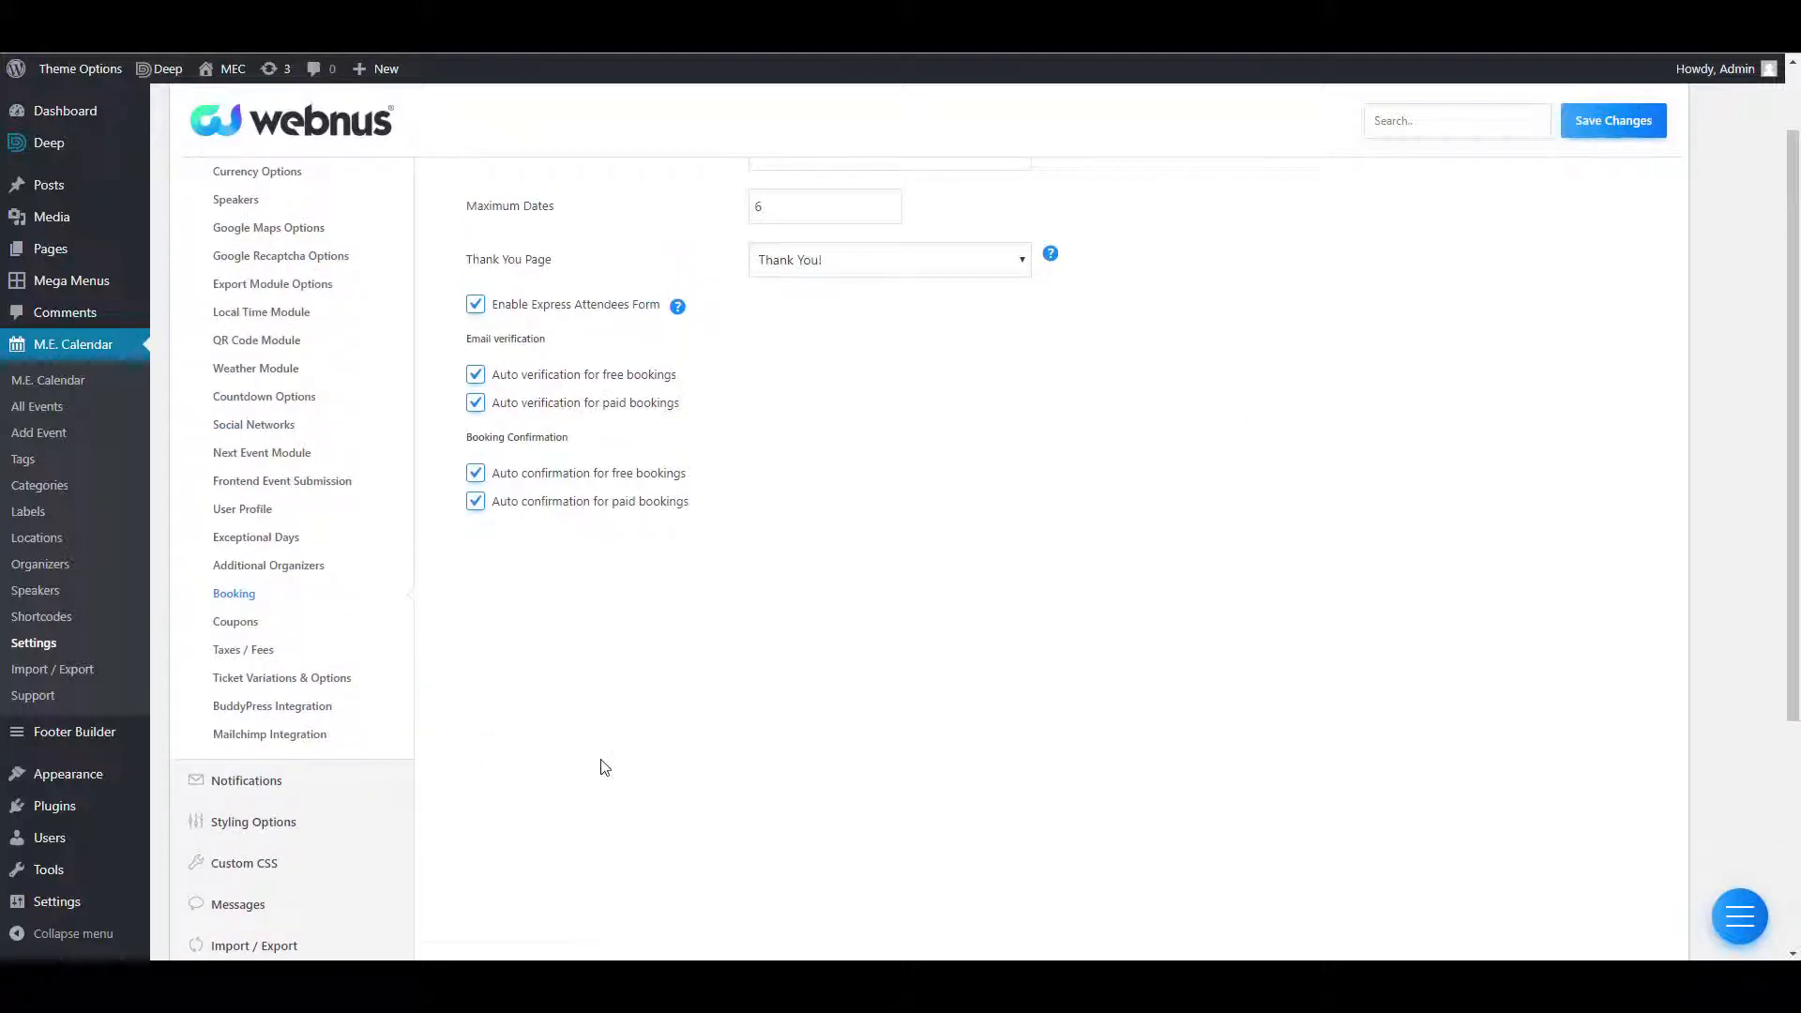
scroll(615, 679, down, 1)
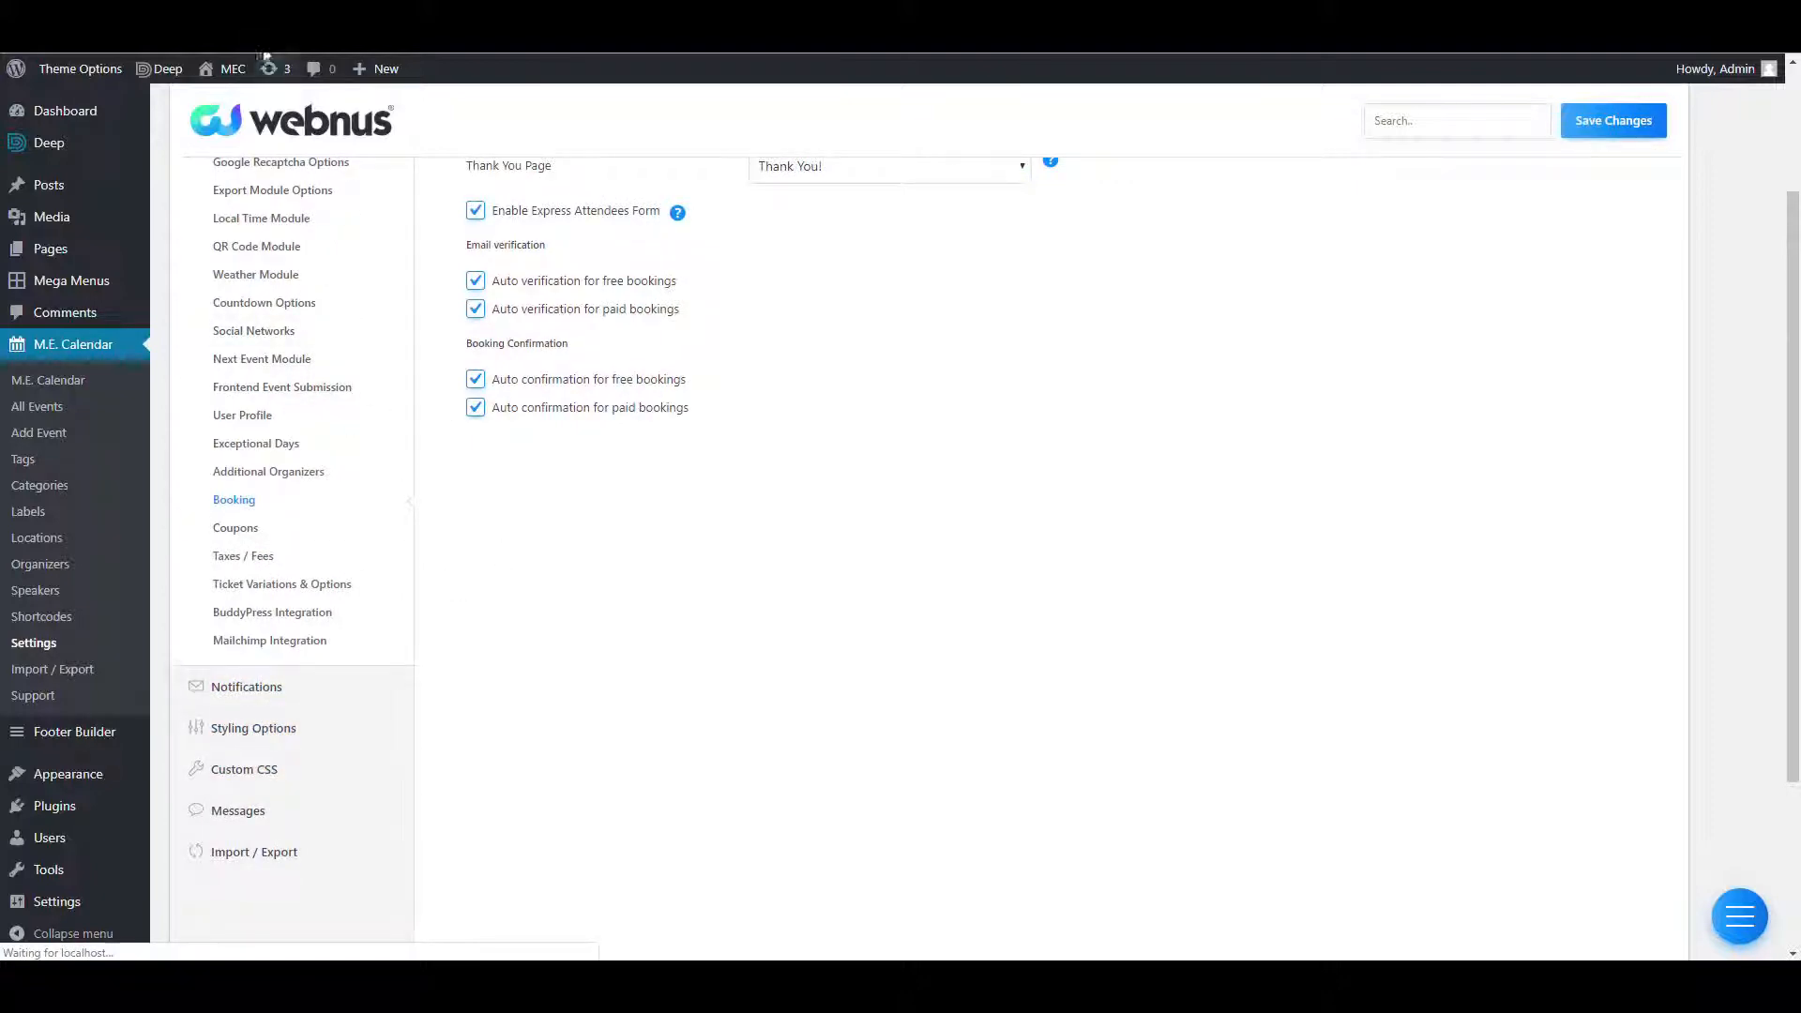
scroll(830, 379, down, 5)
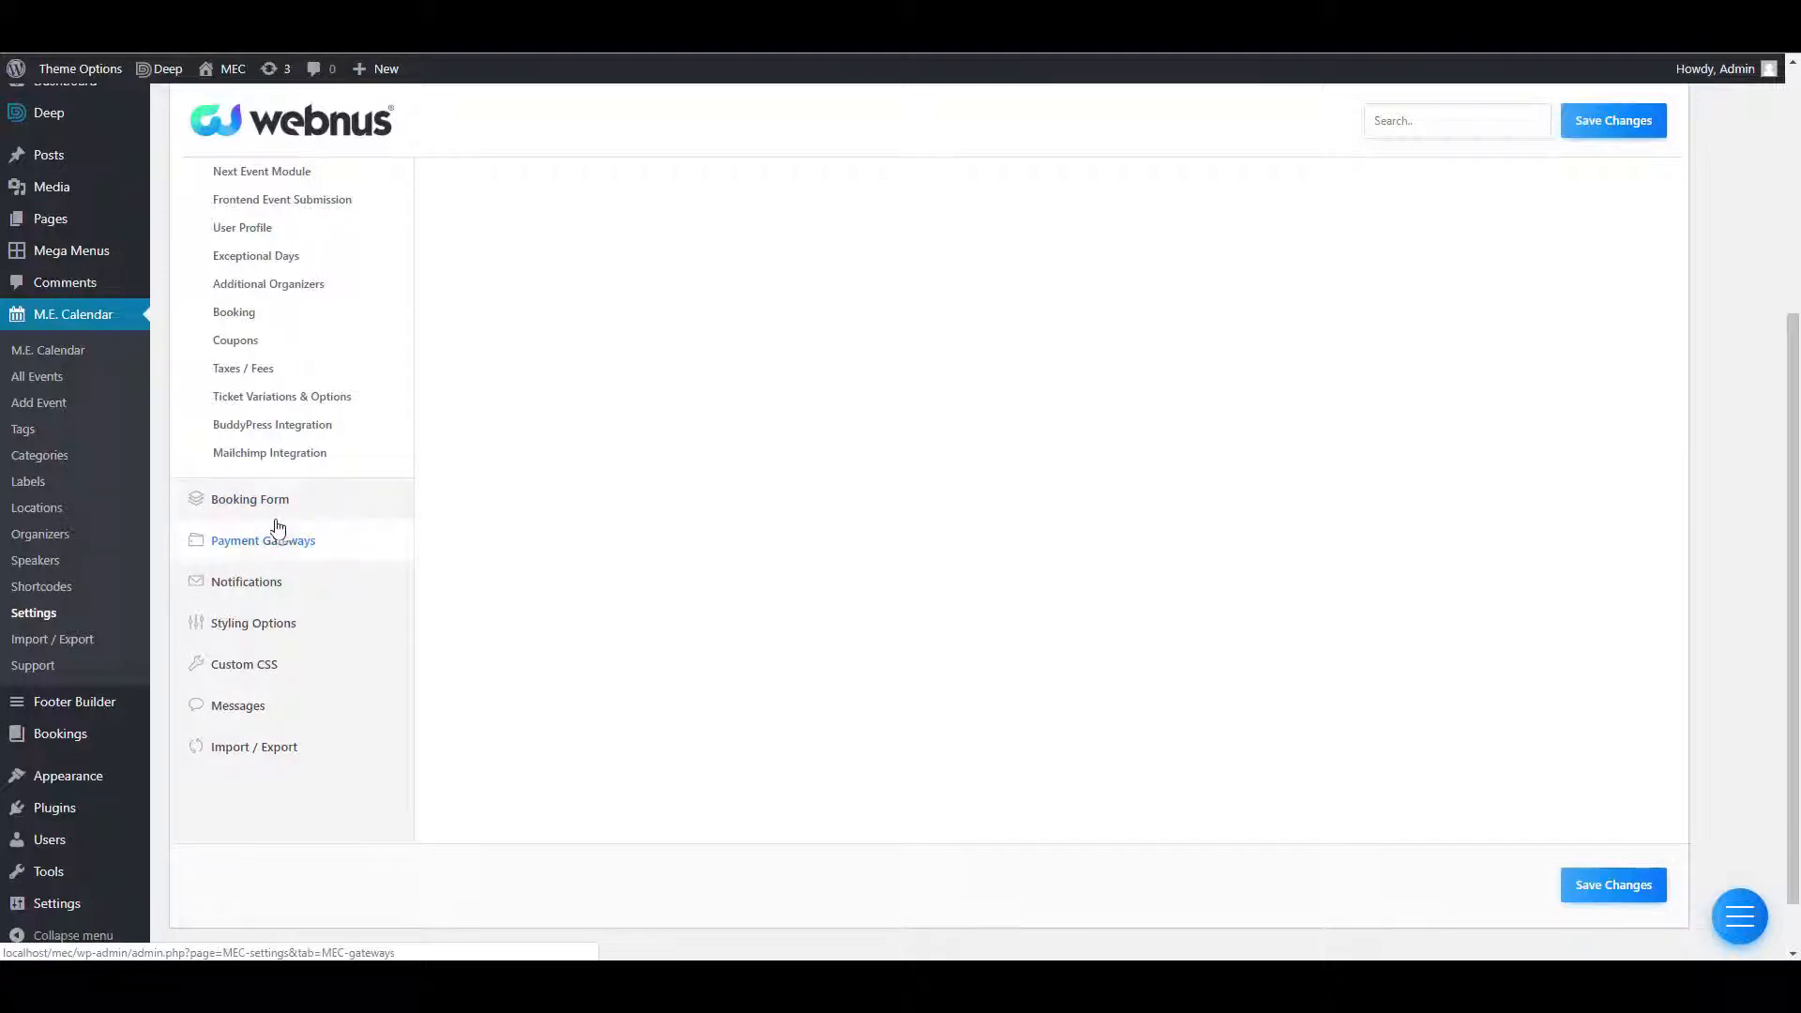
click(274, 518)
scroll(623, 254, down, 3)
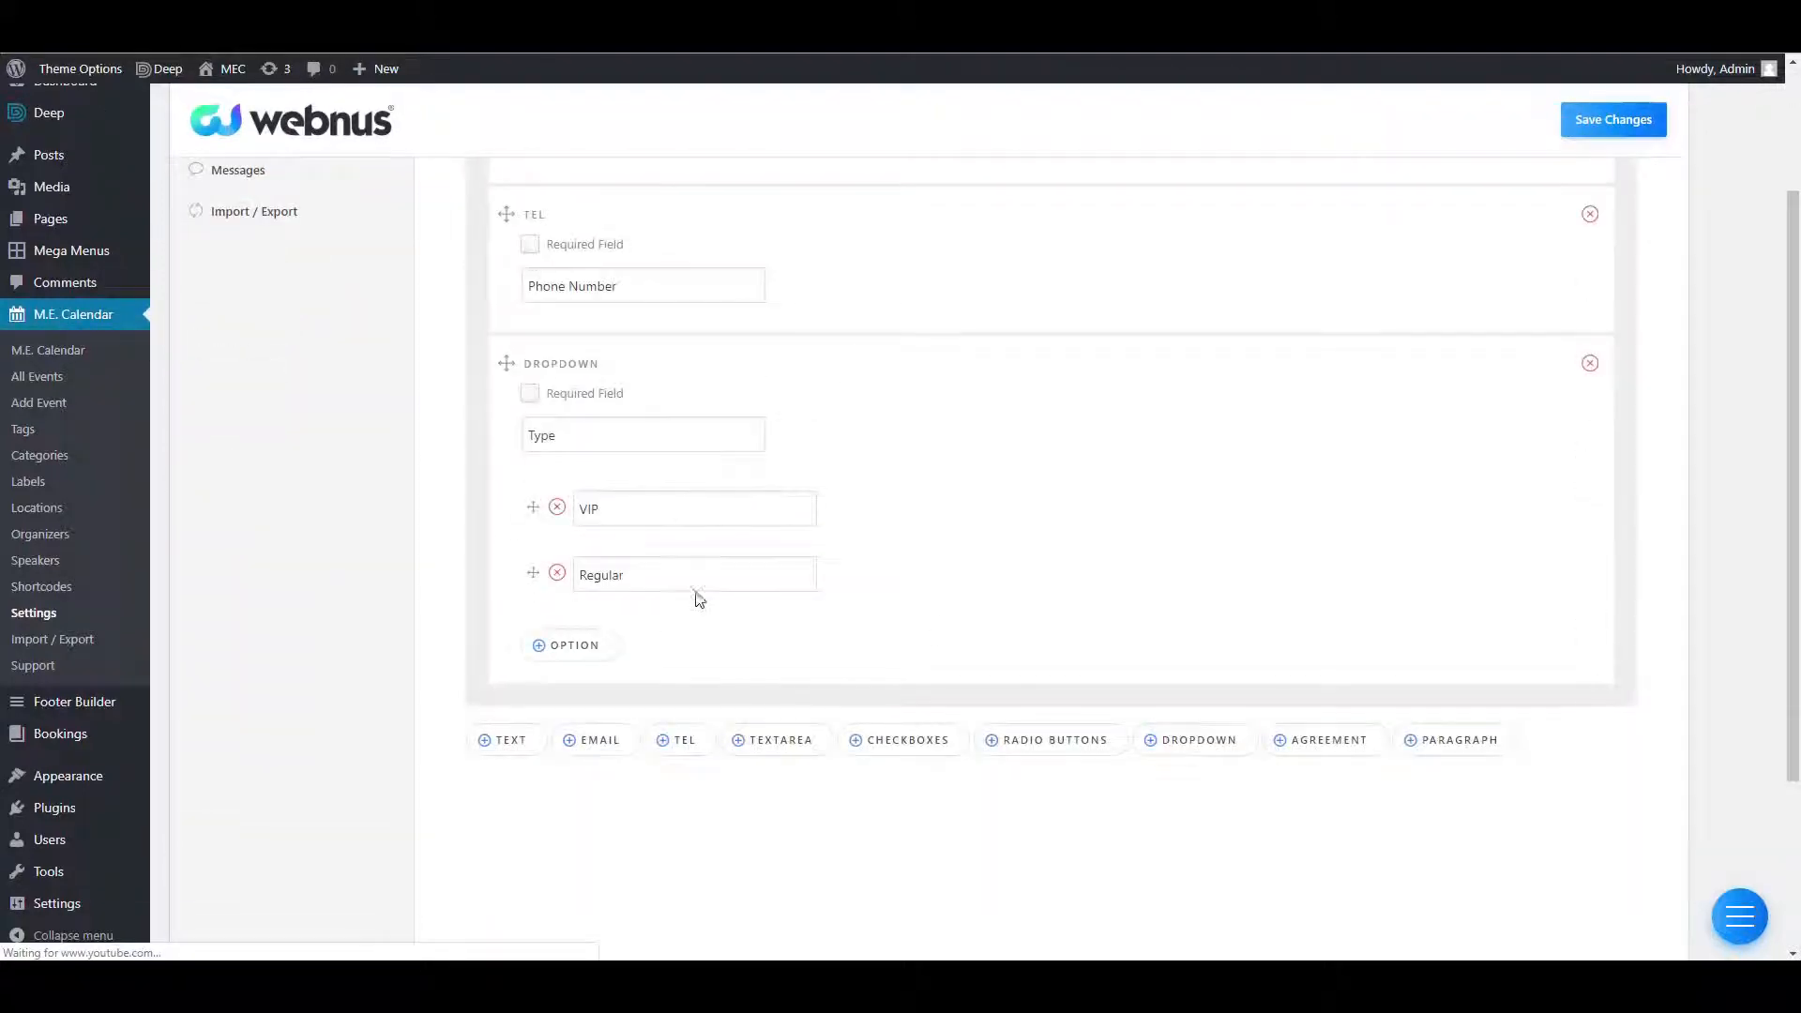
scroll(696, 595, up, 3)
scroll(746, 482, down, 1)
scroll(747, 482, down, 3)
scroll(687, 615, up, 3)
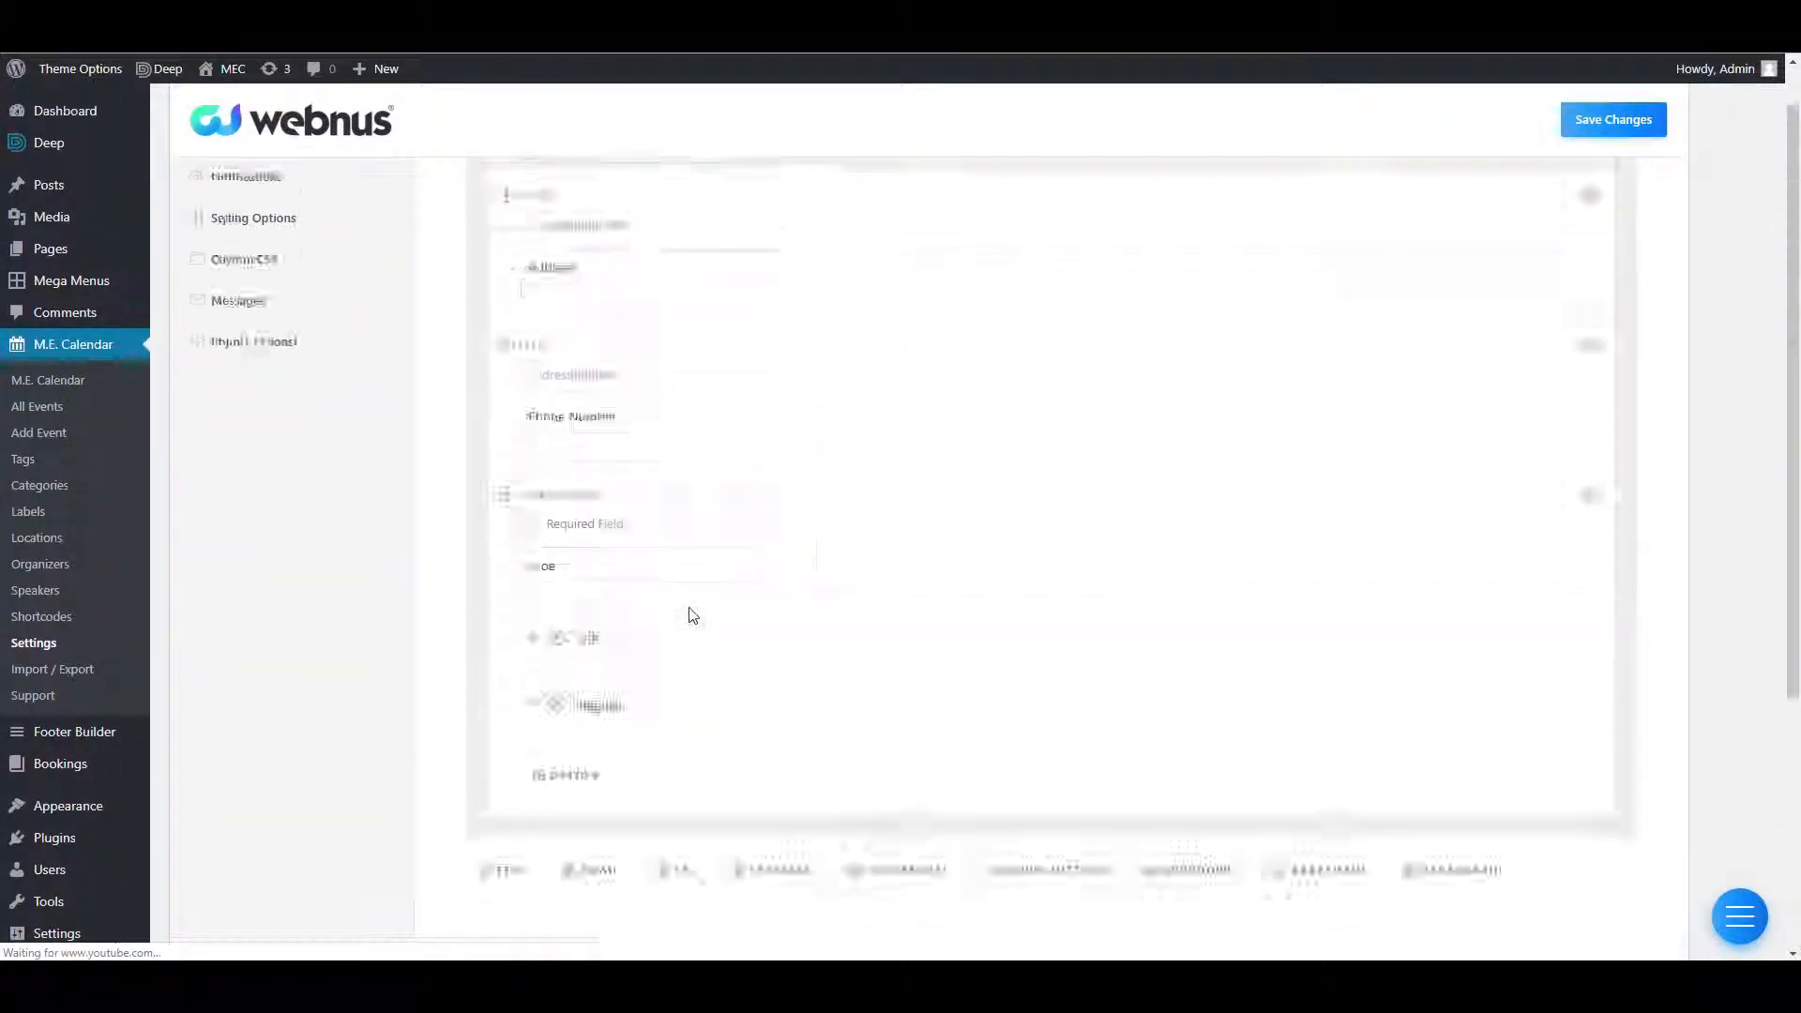
scroll(687, 624, down, 3)
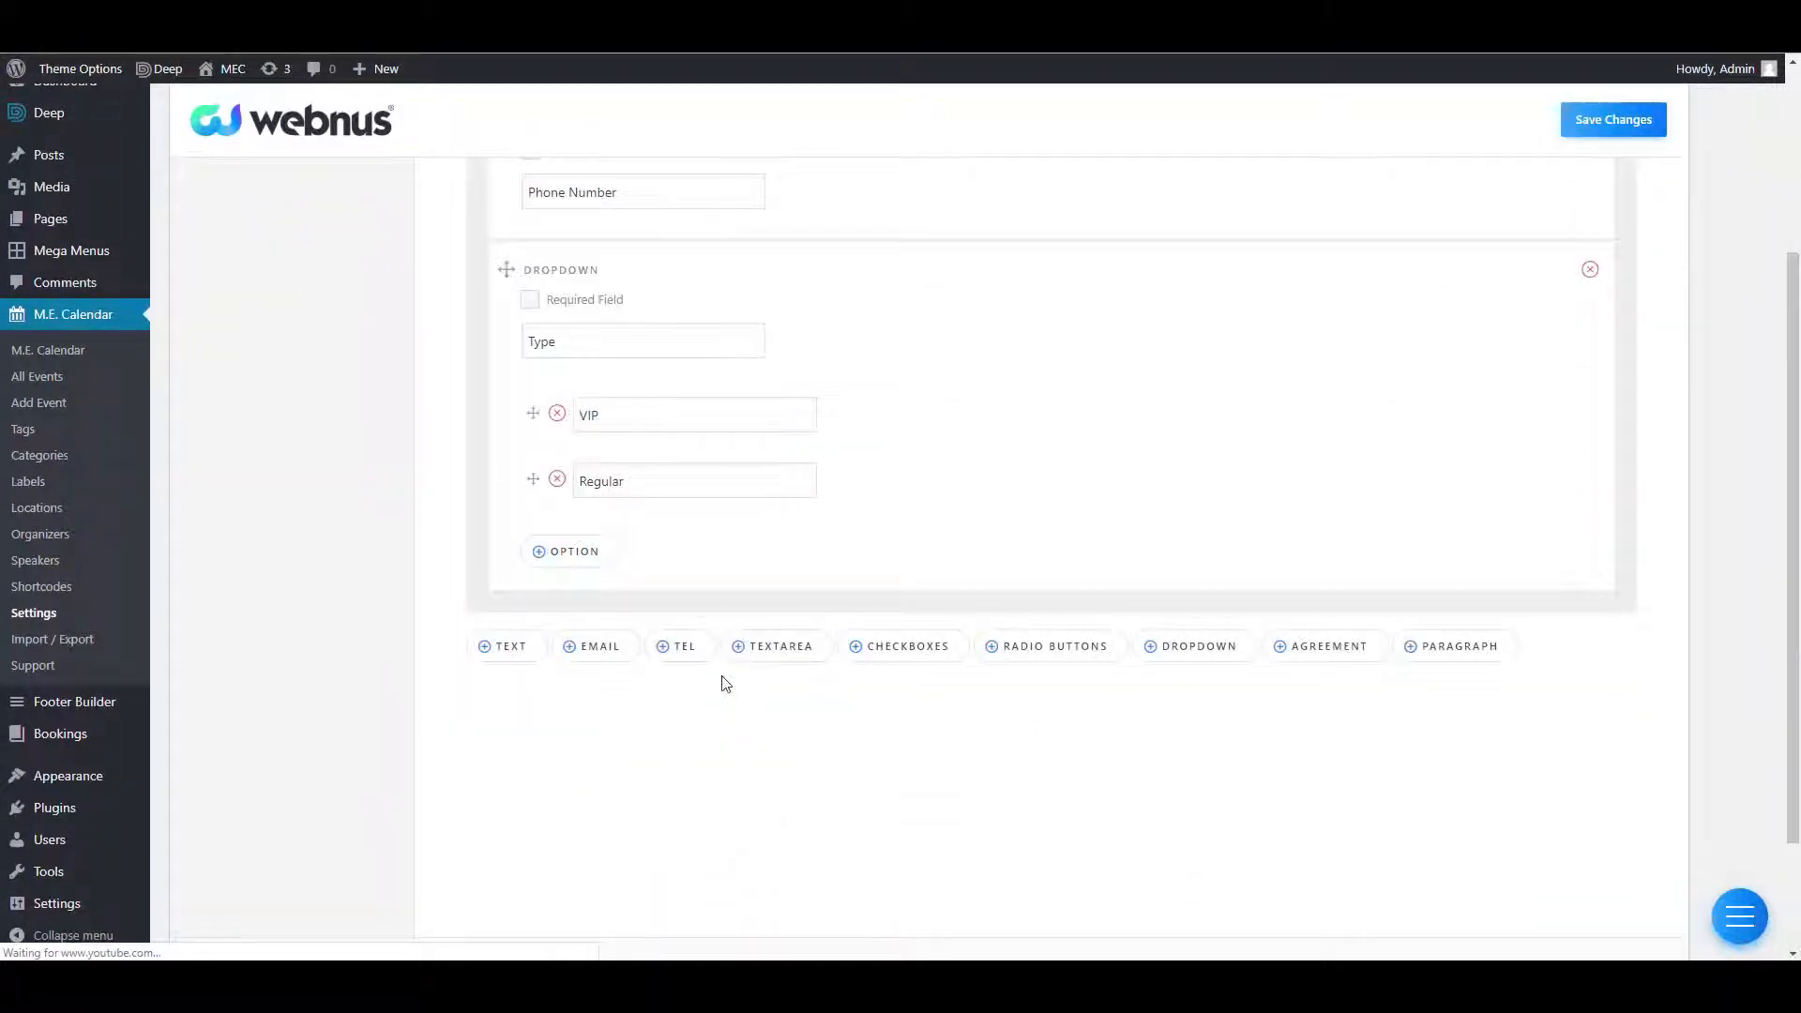
scroll(1085, 663, up, 4)
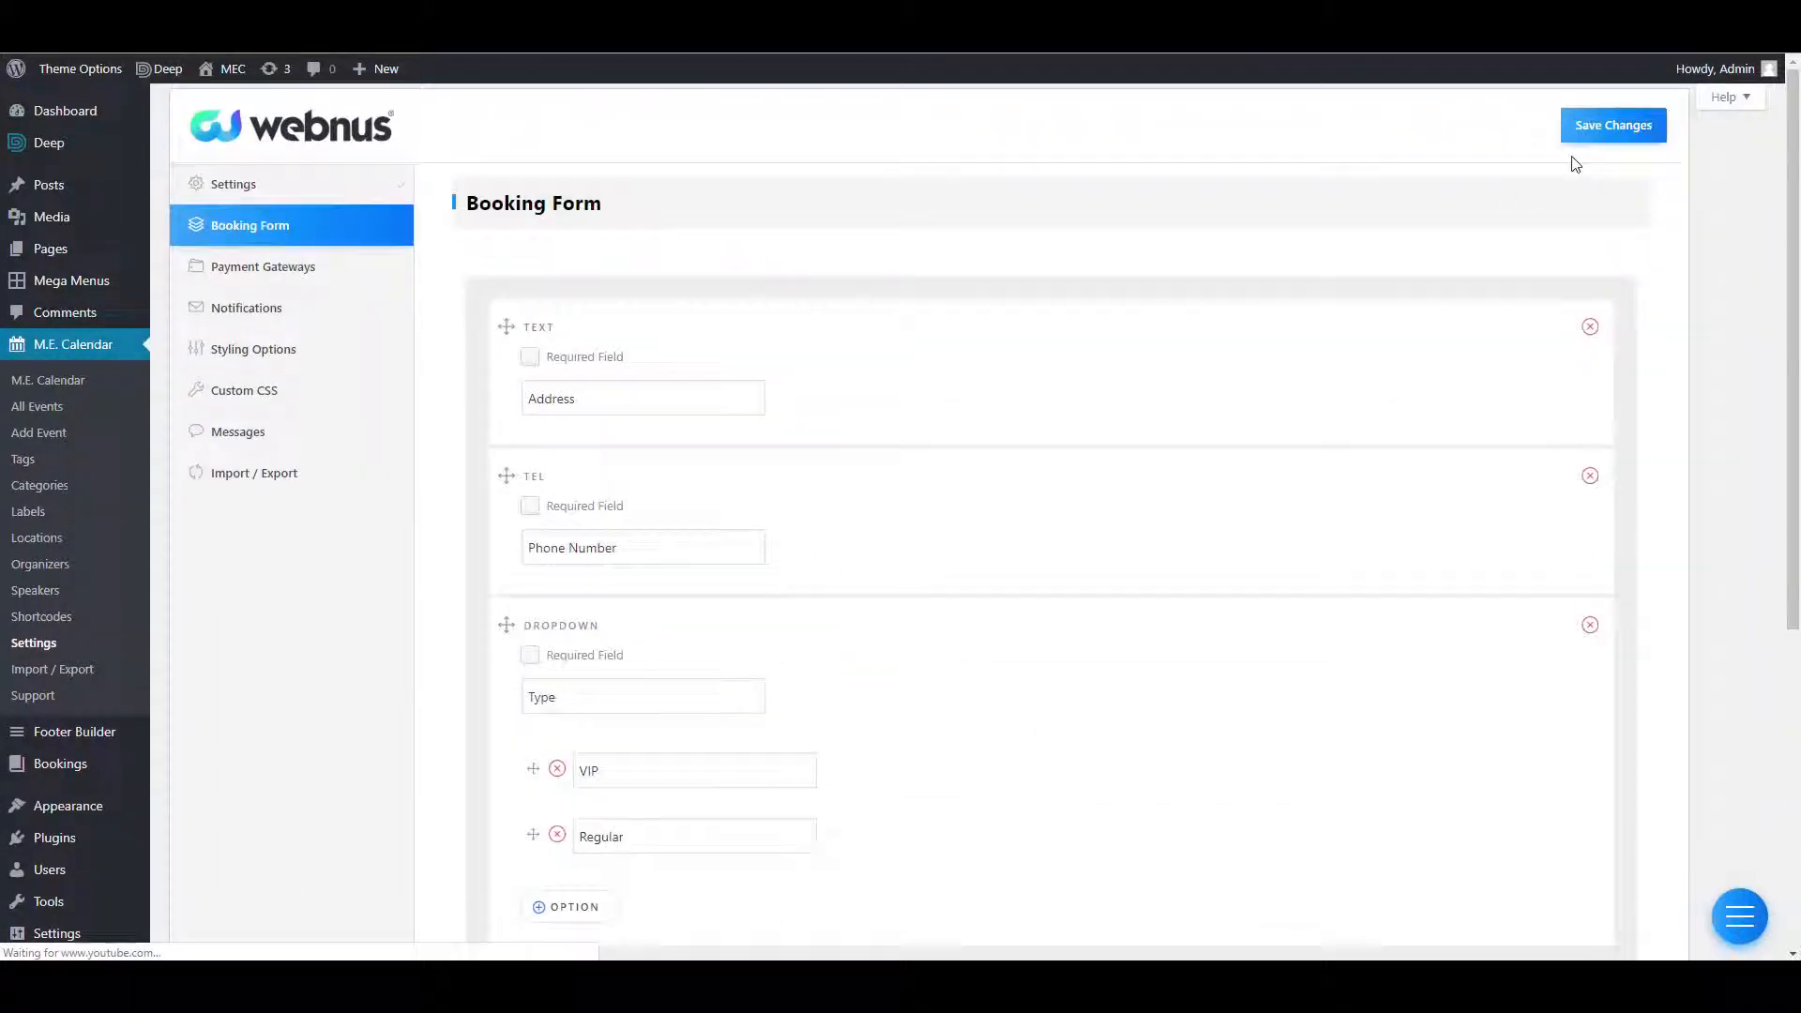
Open the Payment Gateways settings and try the PayPal Express and Pay by WooCommerce options, turning each off again.
click(234, 272)
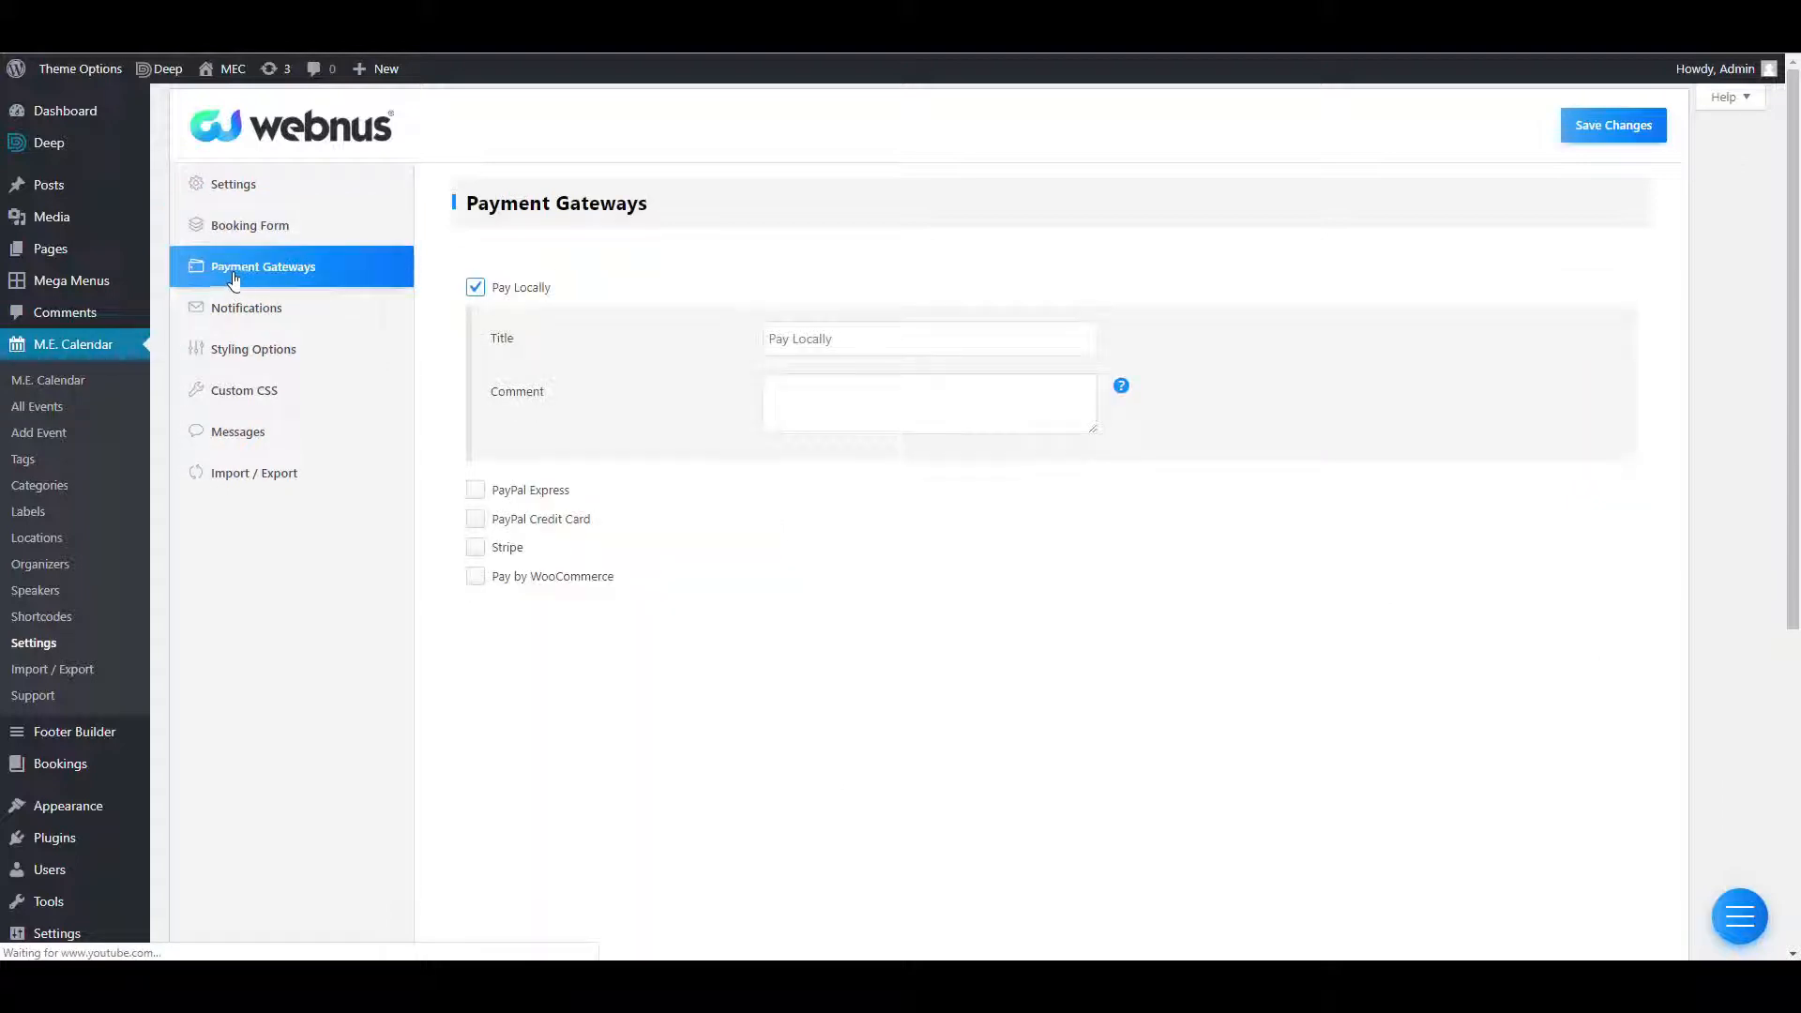
click(502, 491)
click(504, 497)
click(524, 581)
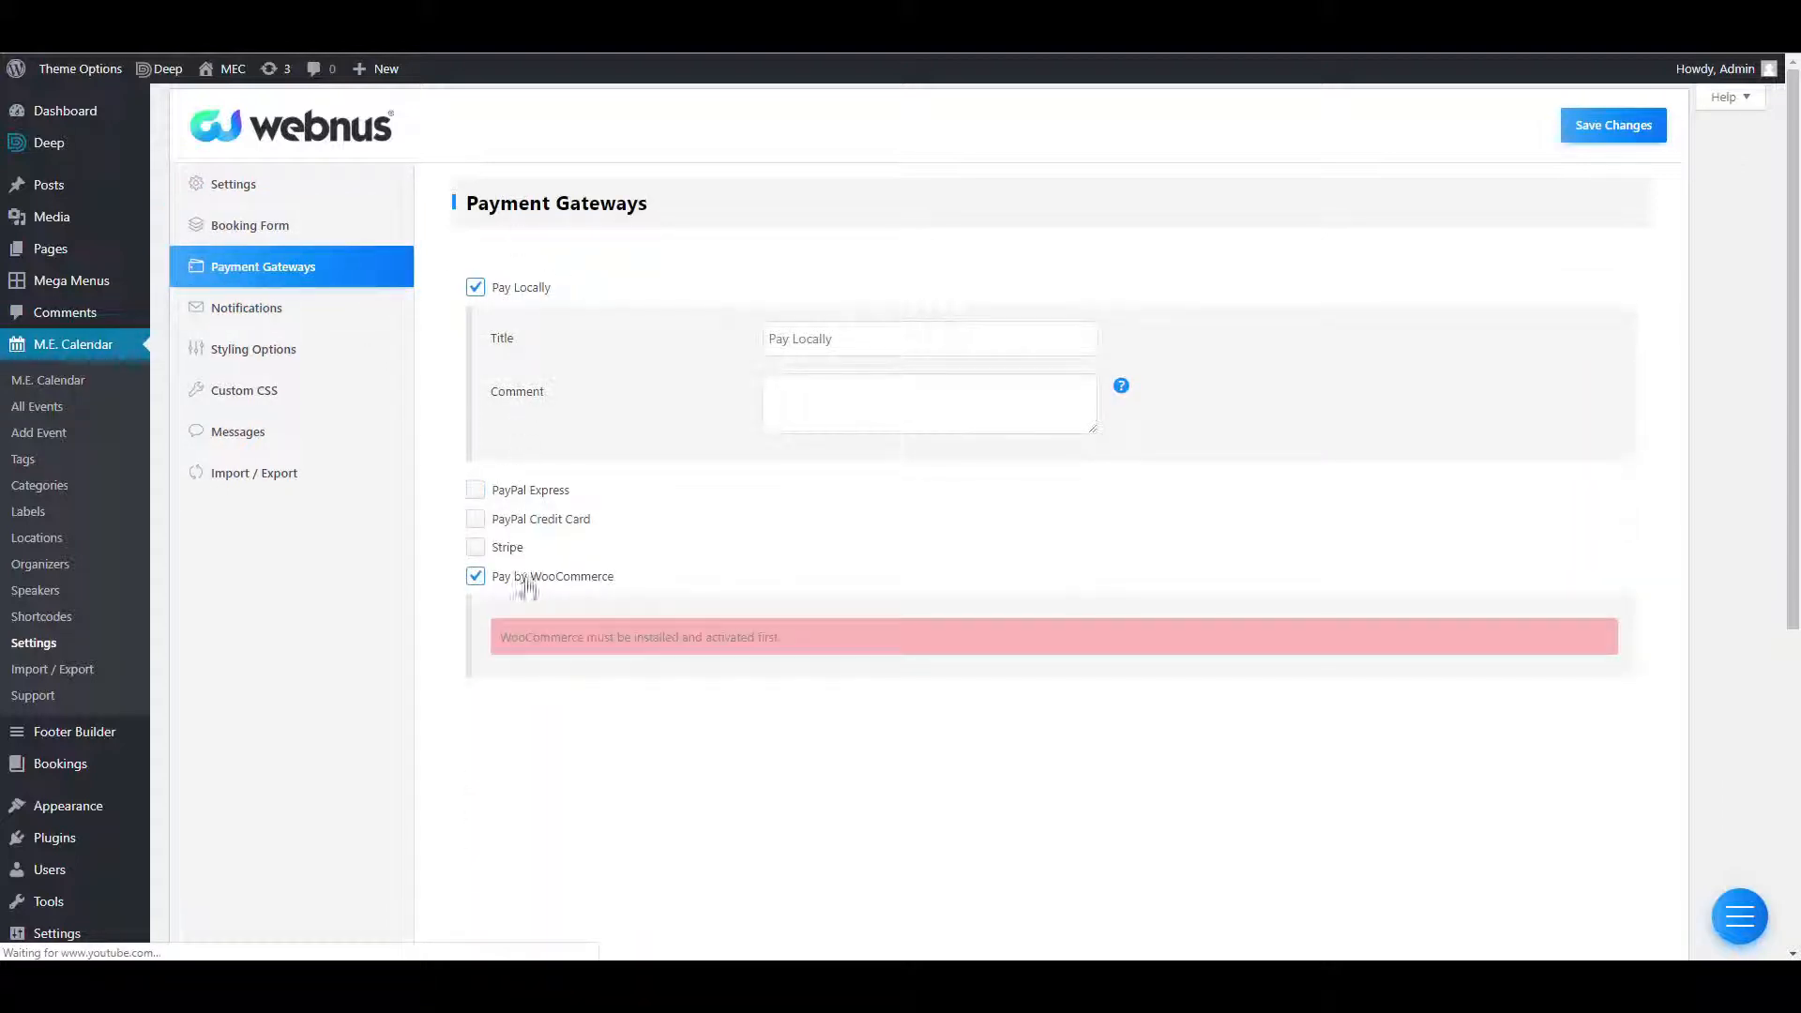
drag(952, 653, 488, 639)
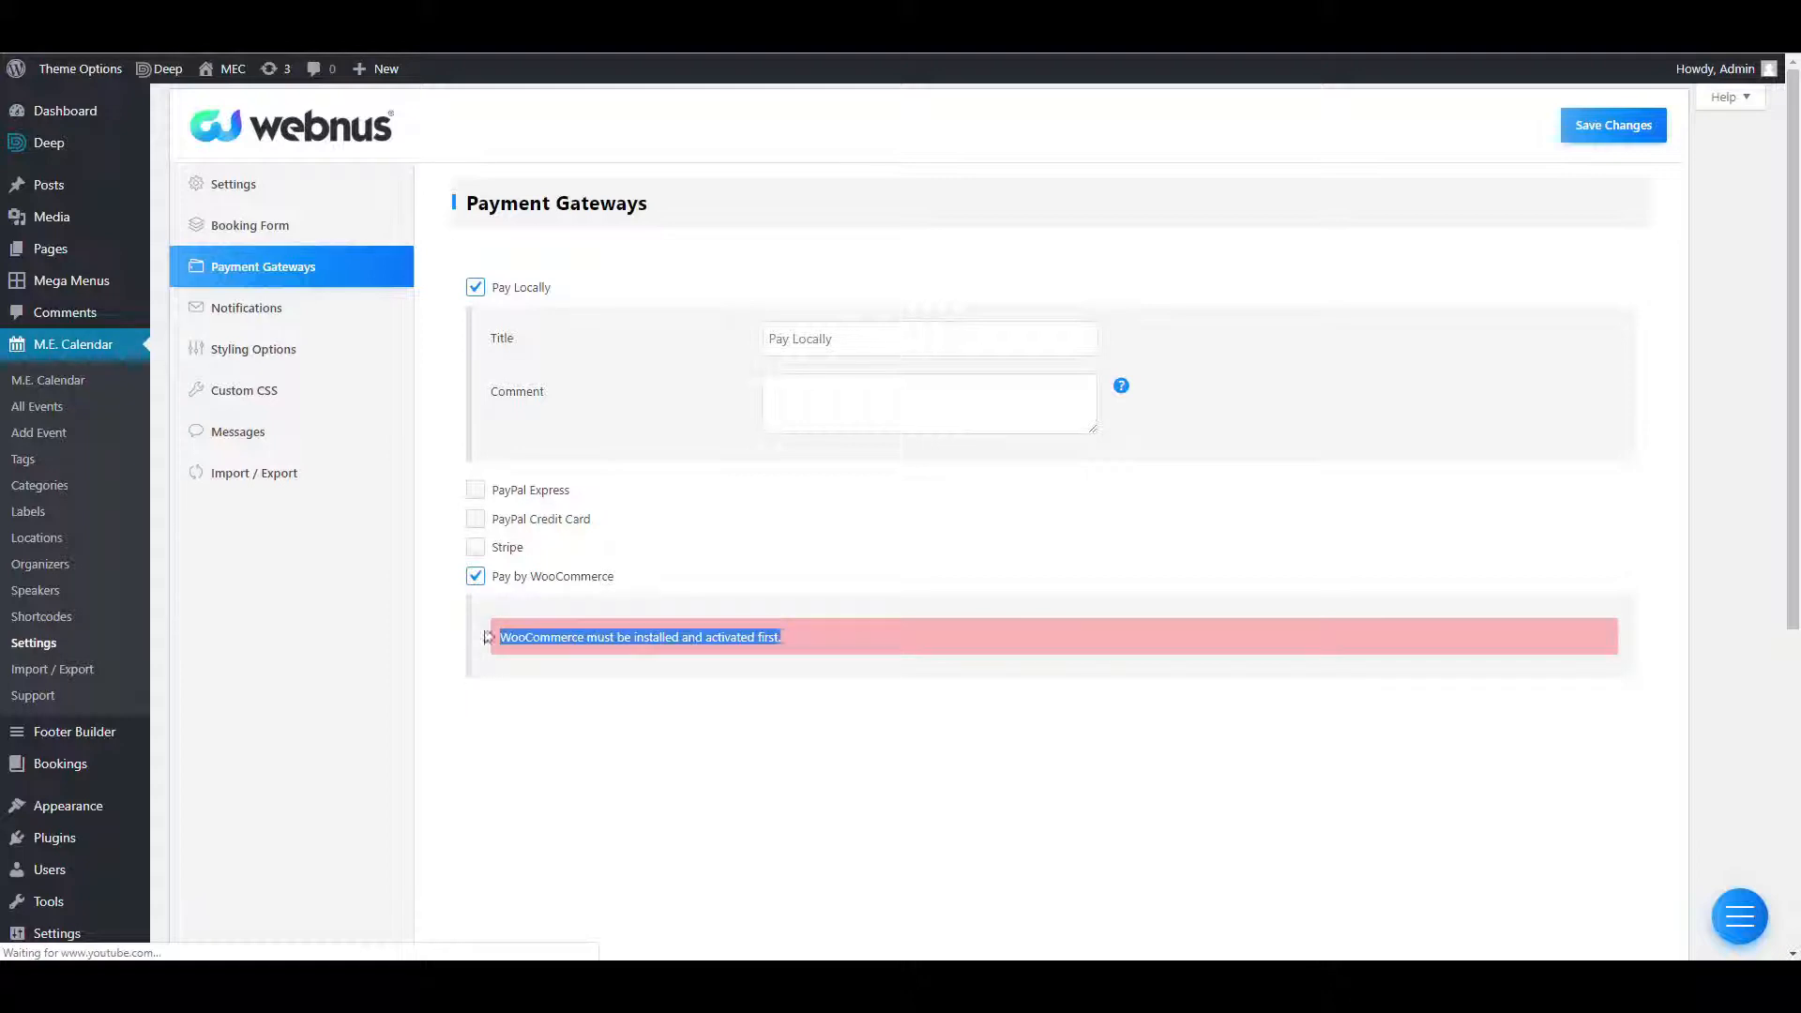
click(512, 577)
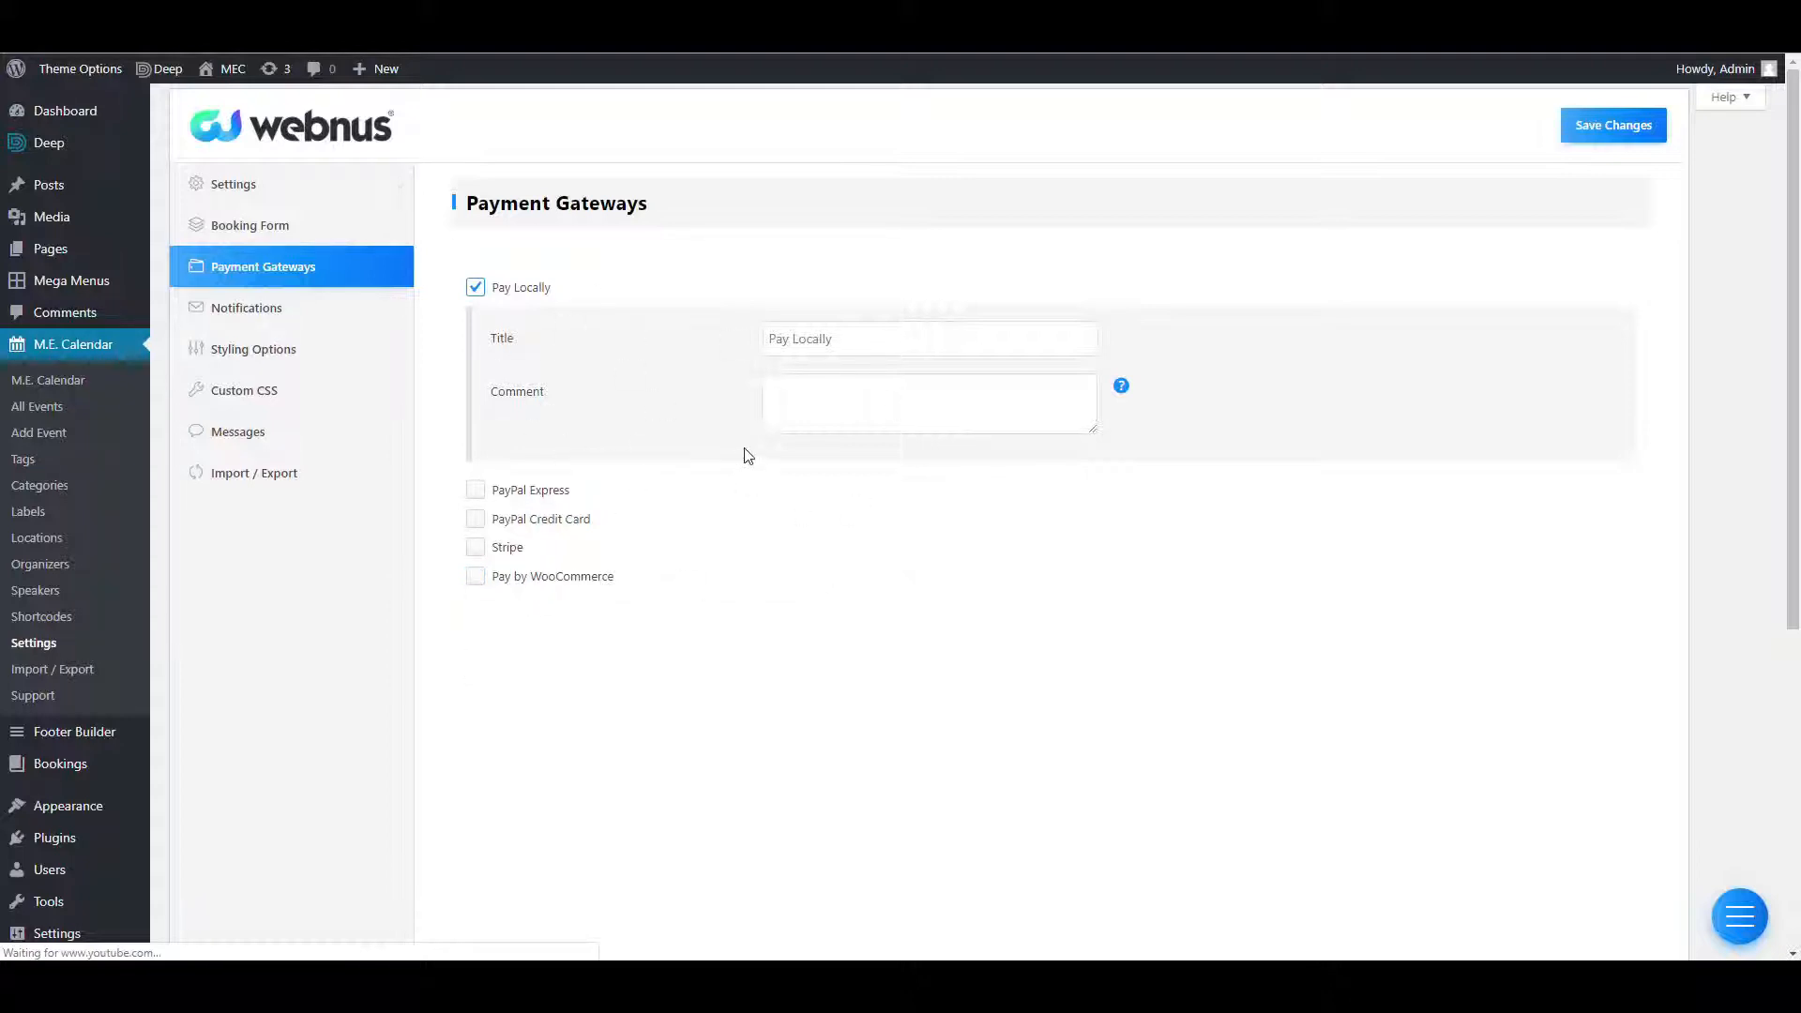
Enable the coupons module in the calendar settings and save the changes.
click(310, 184)
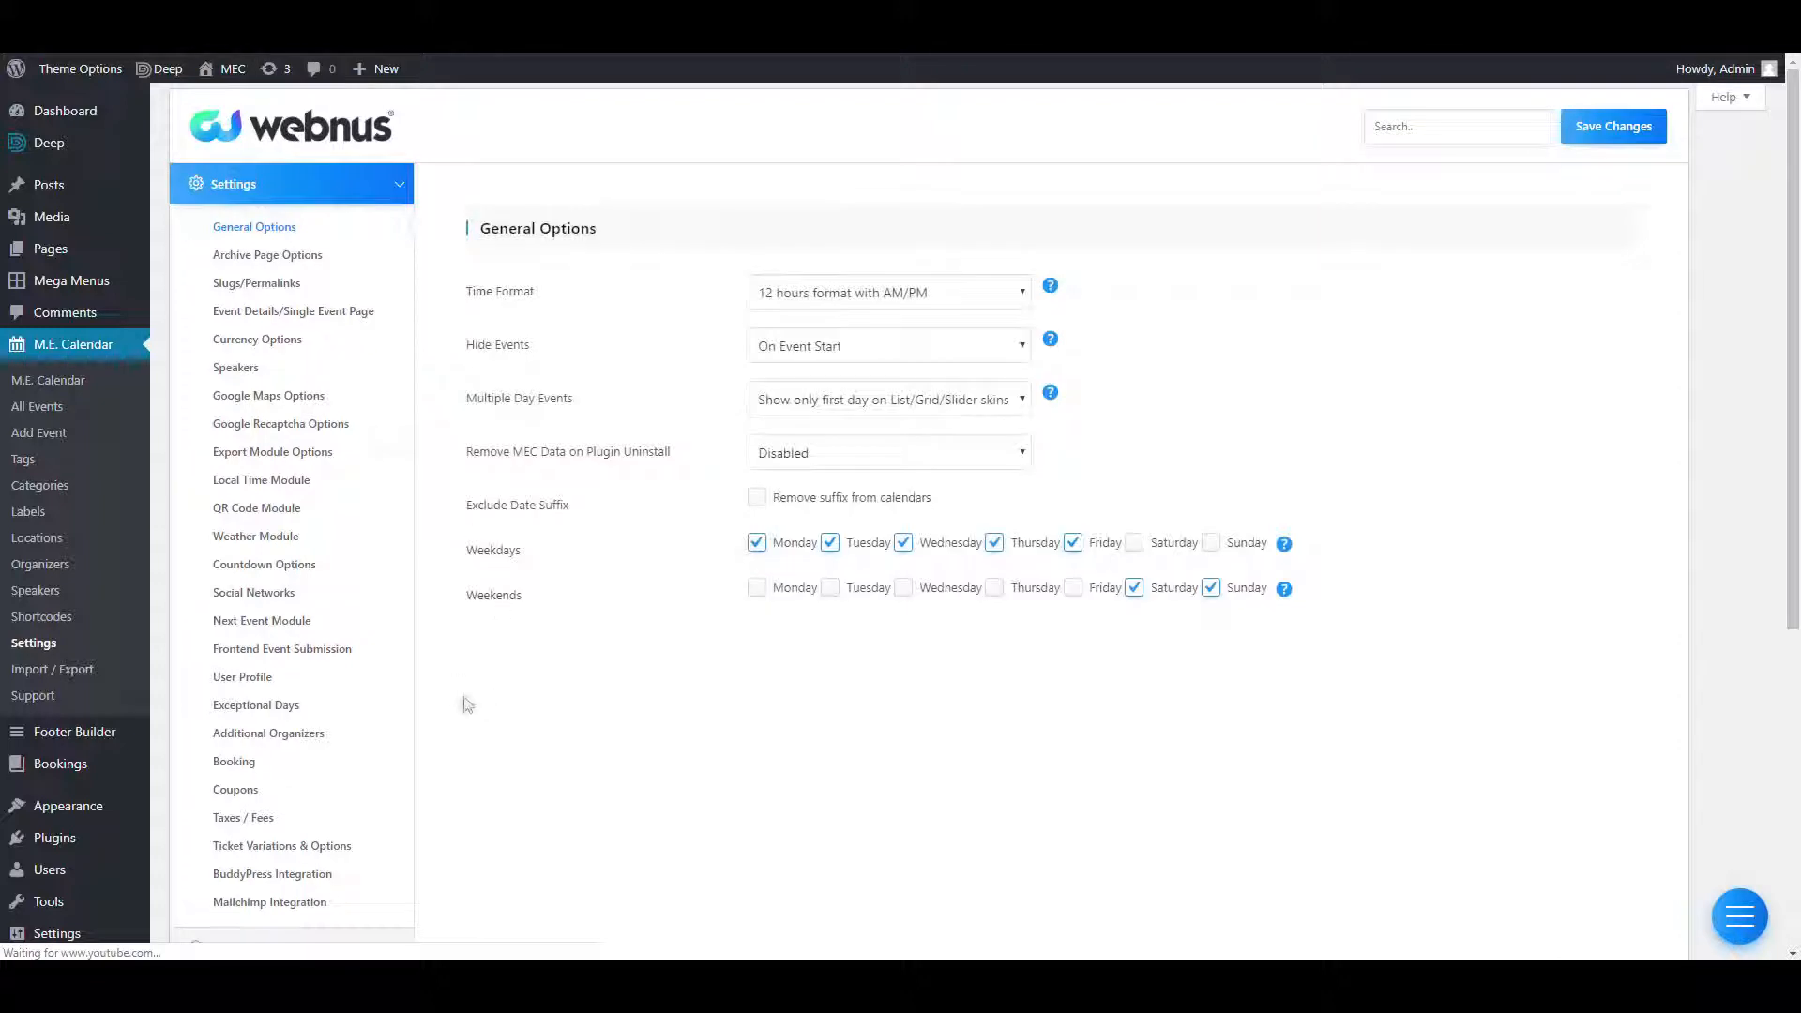
scroll(391, 610, down, 3)
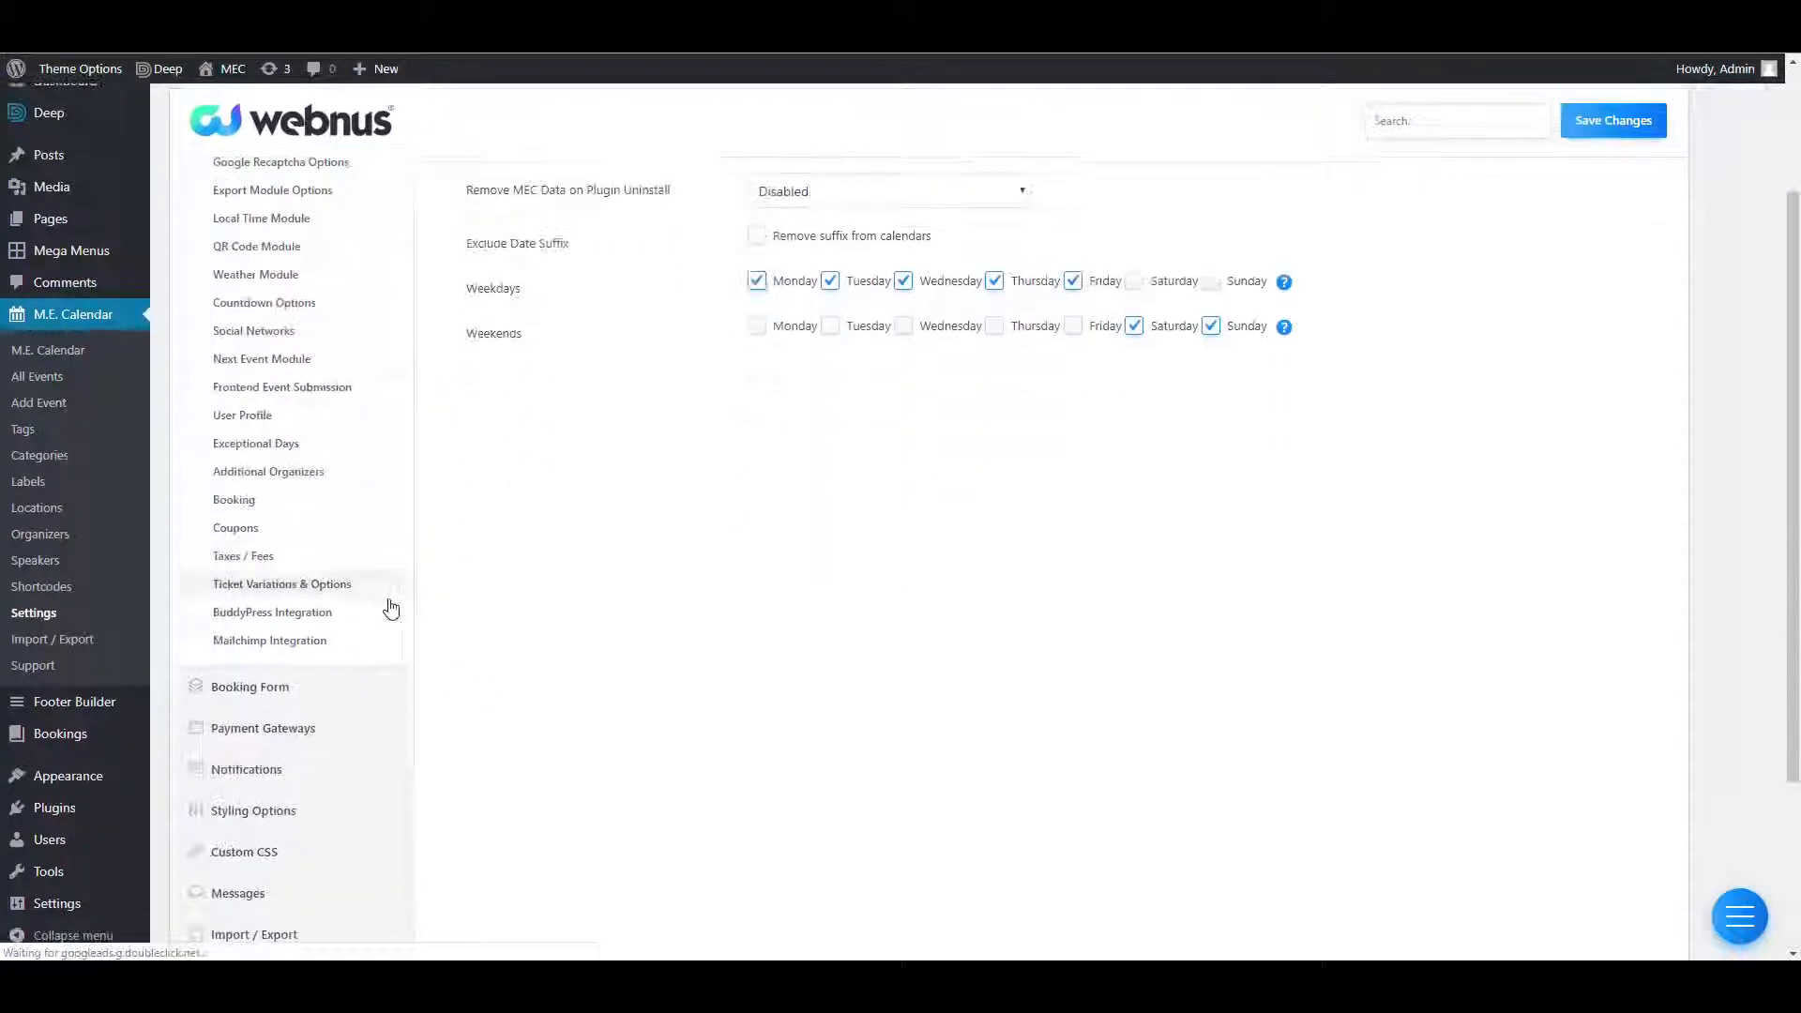
click(226, 532)
click(475, 284)
click(1630, 124)
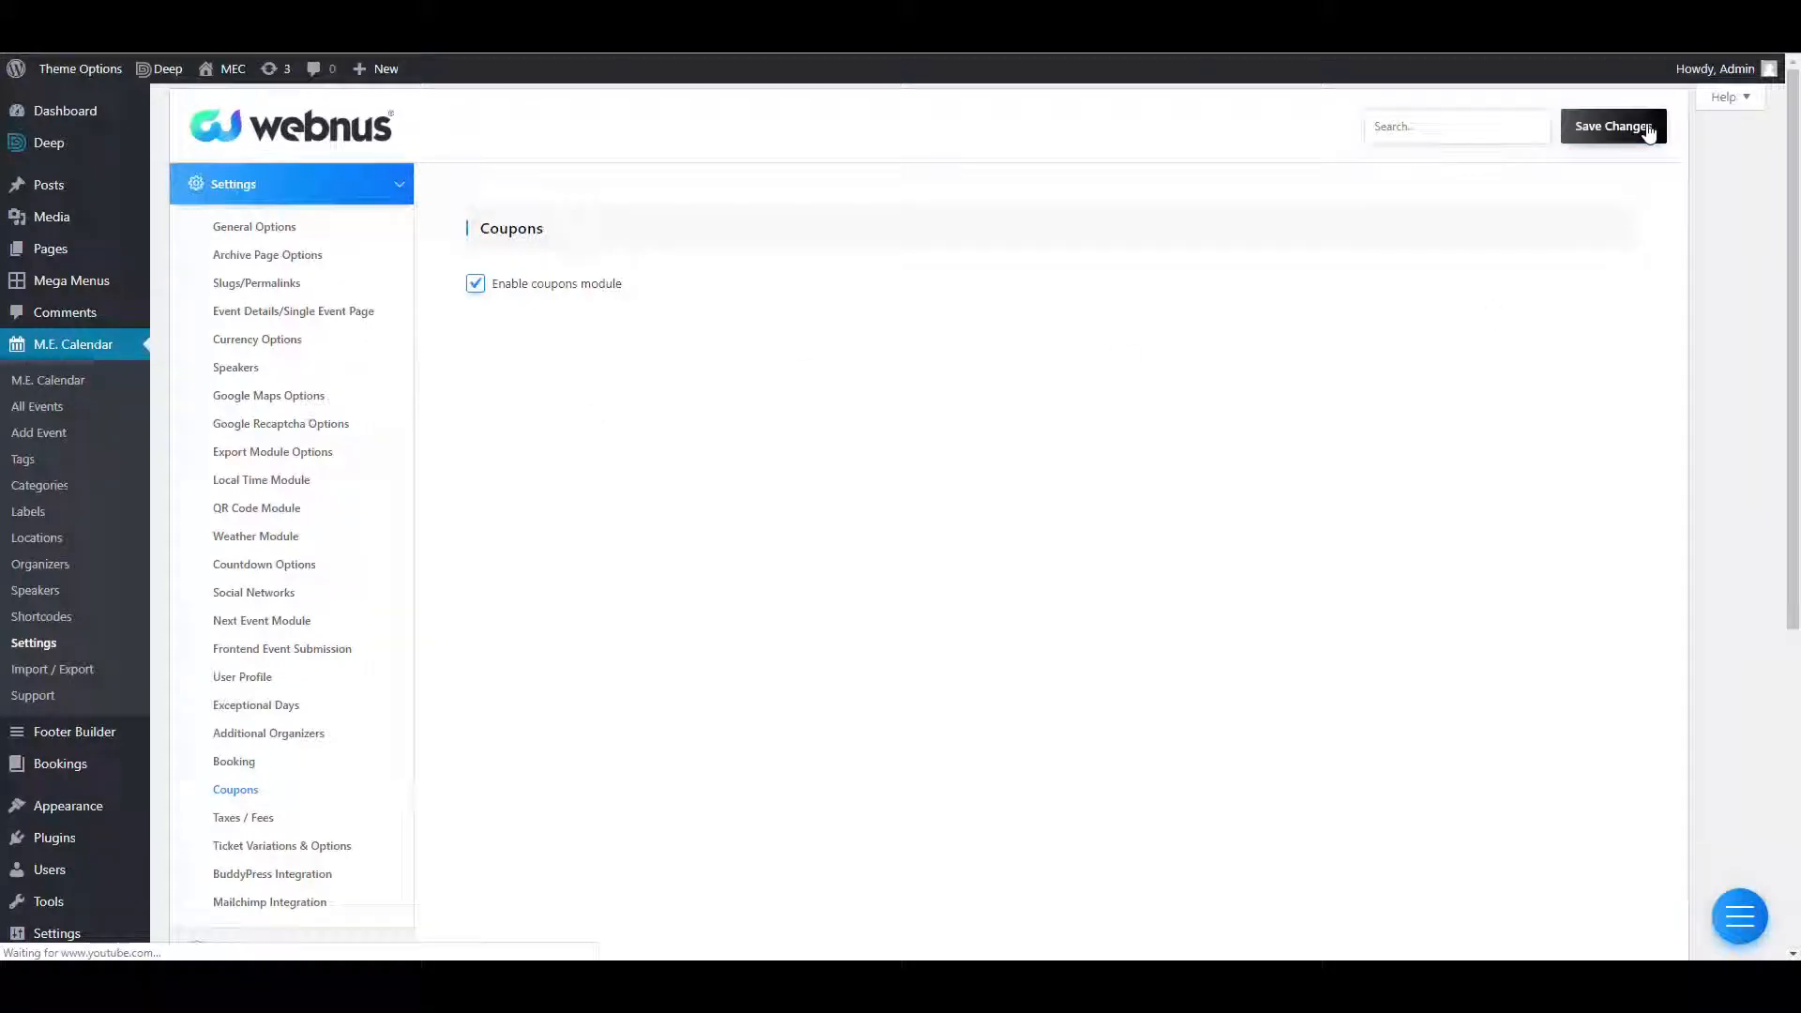
mouse_move(37, 758)
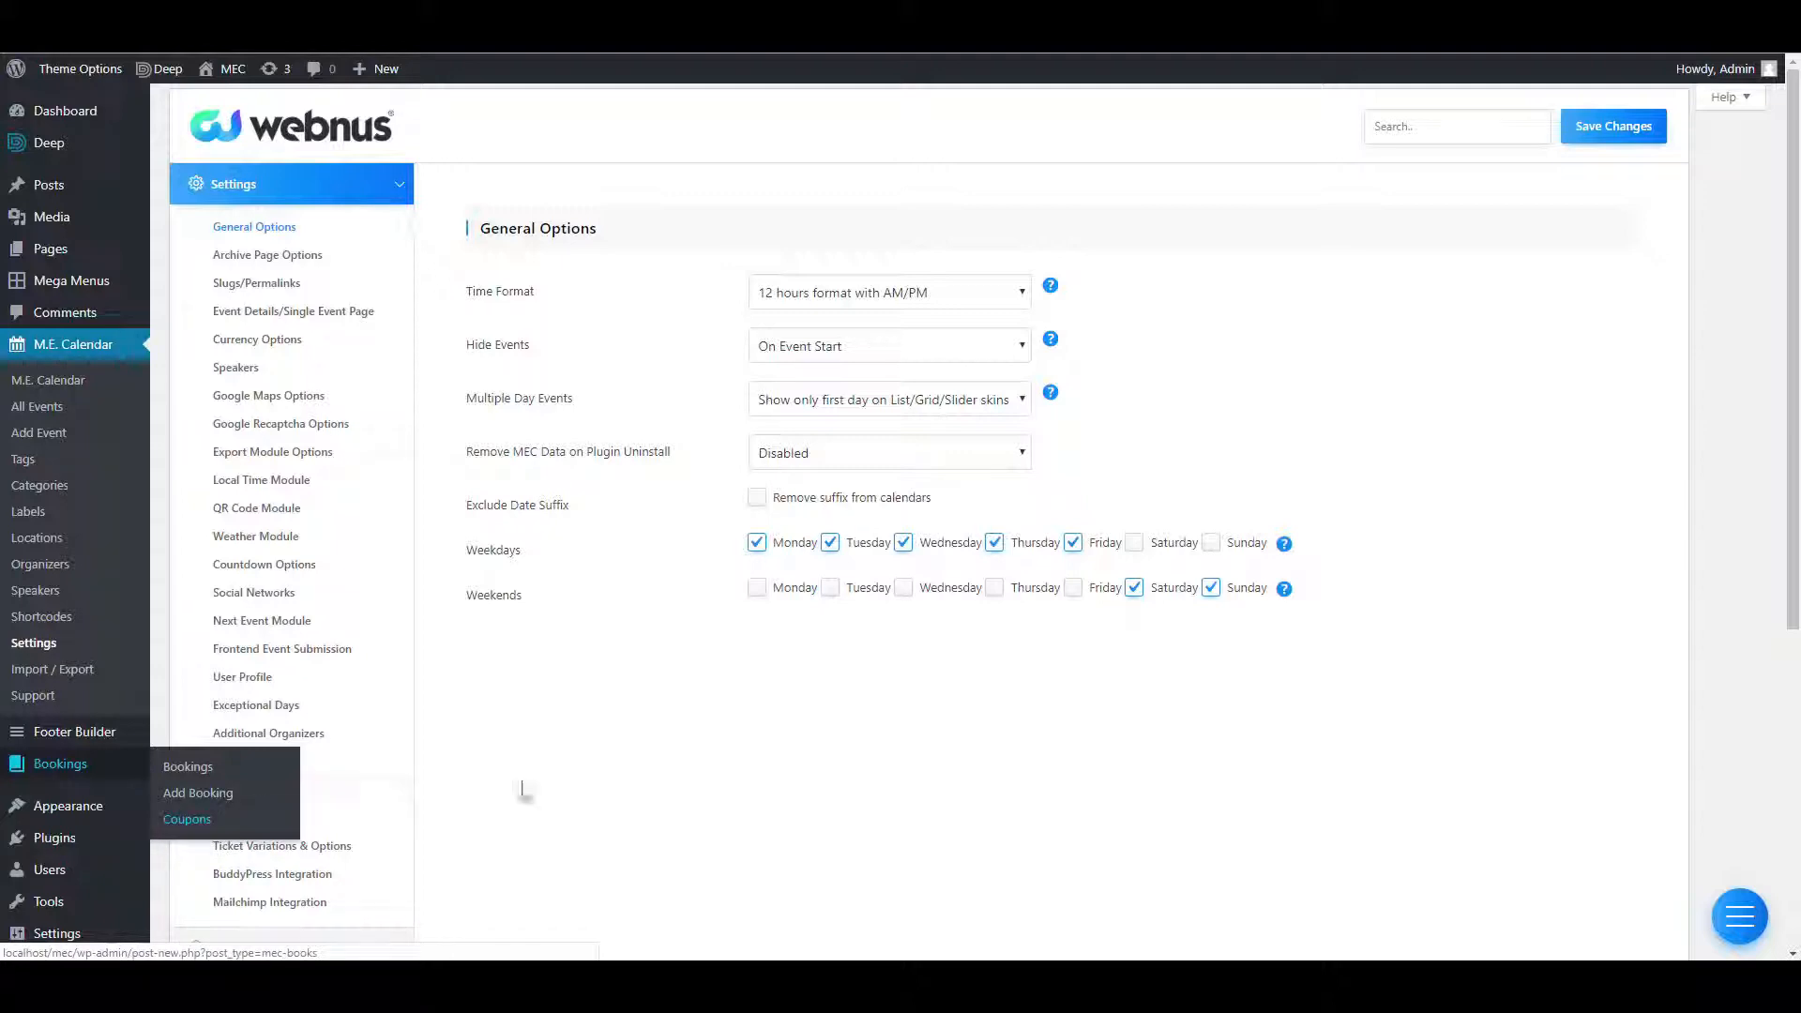
Try the taxes / fees module by enabling it and adding a blank fee, and disable the module again.
scroll(526, 619, down, 2)
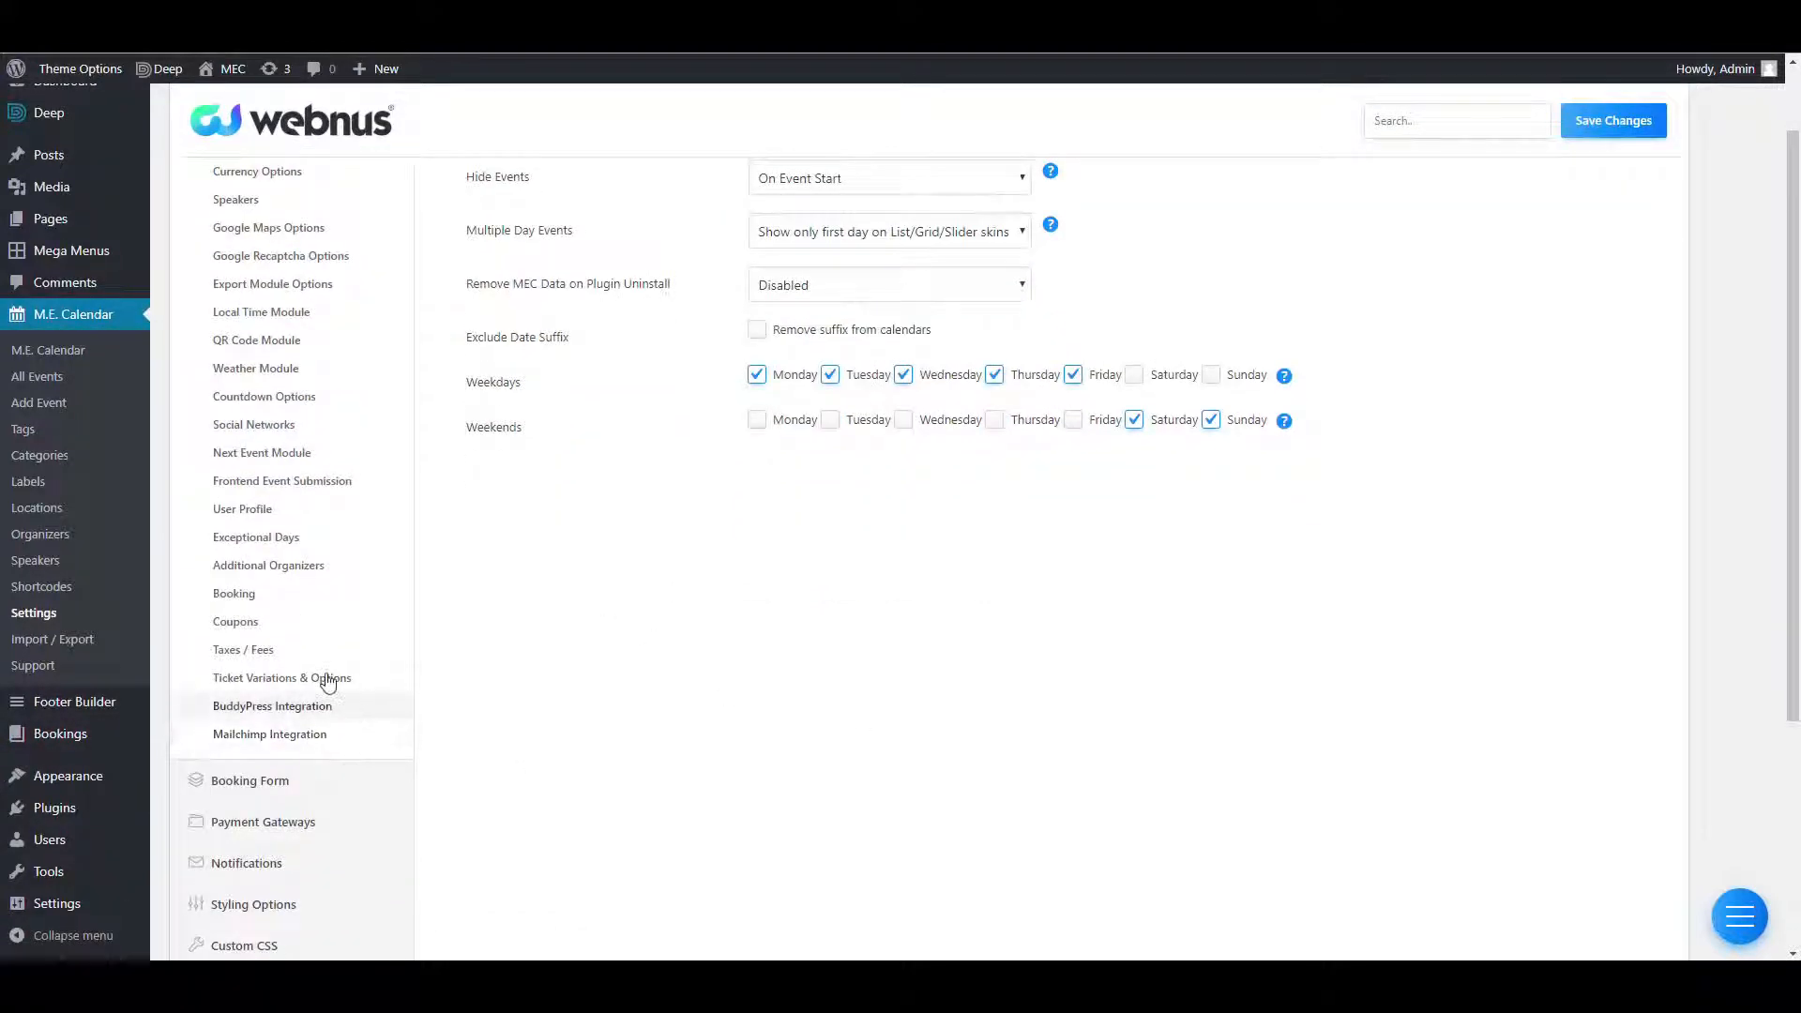
click(250, 655)
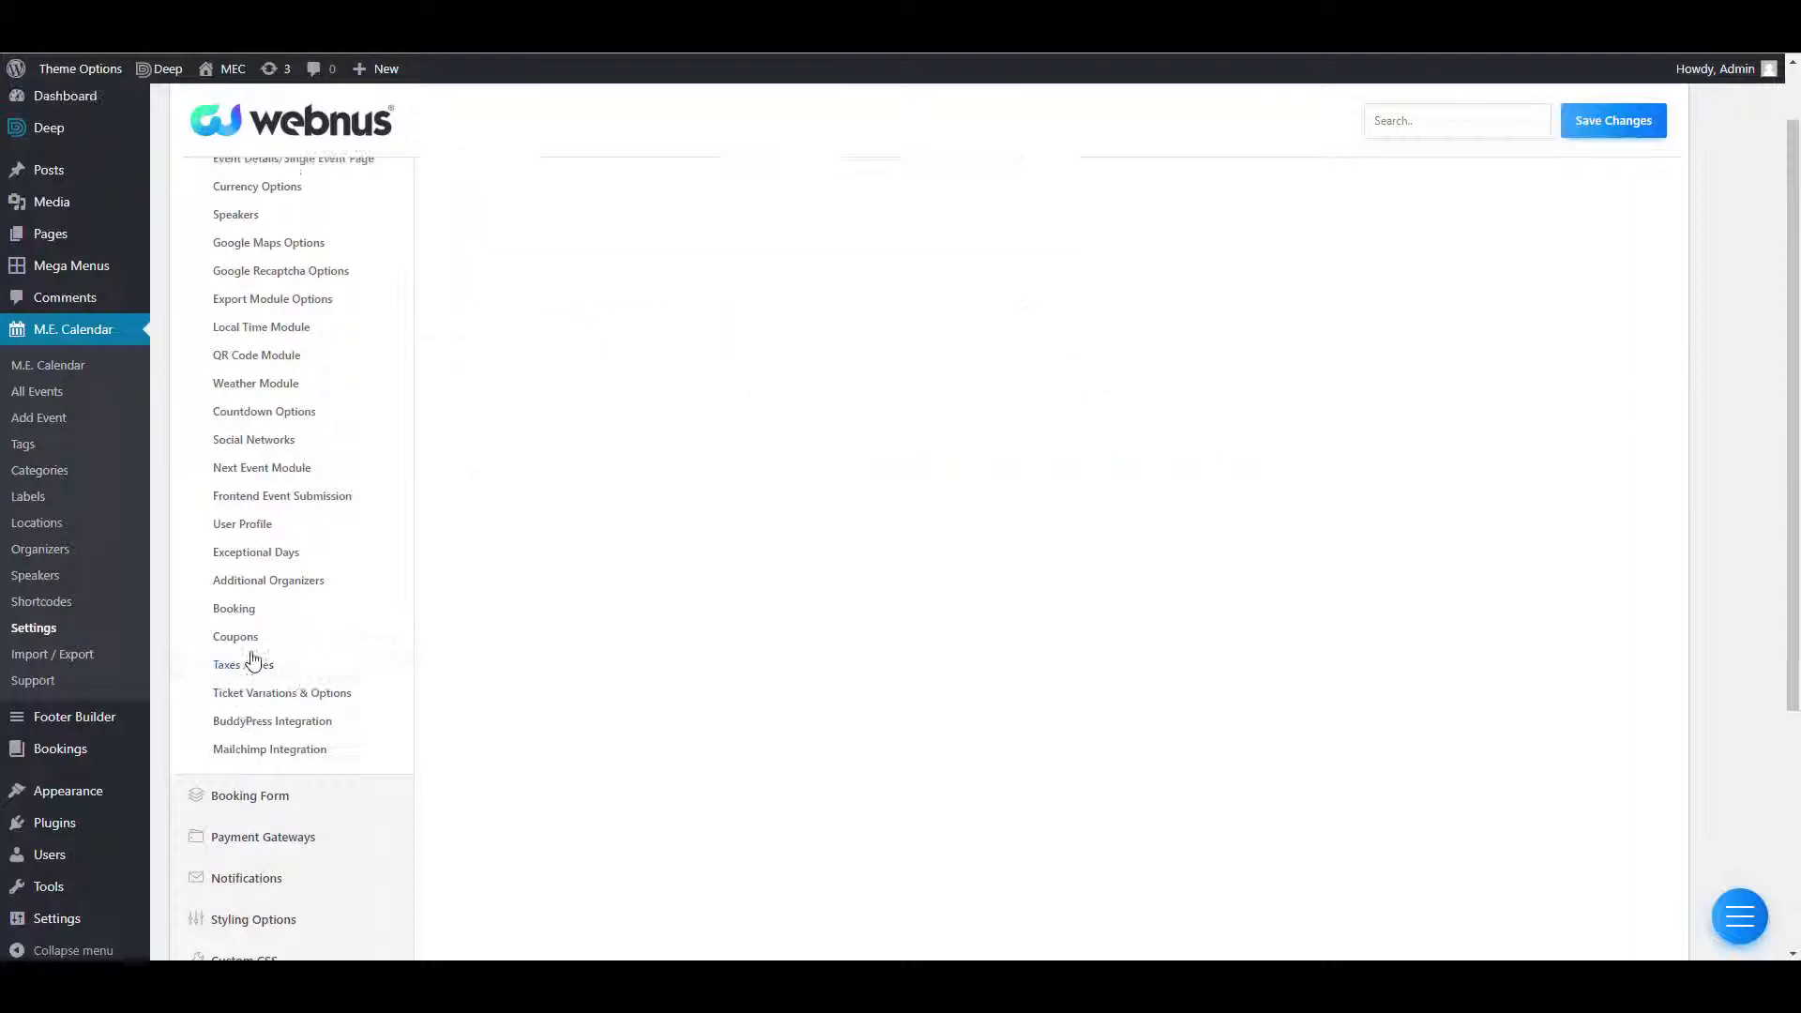
click(475, 284)
click(498, 319)
click(571, 373)
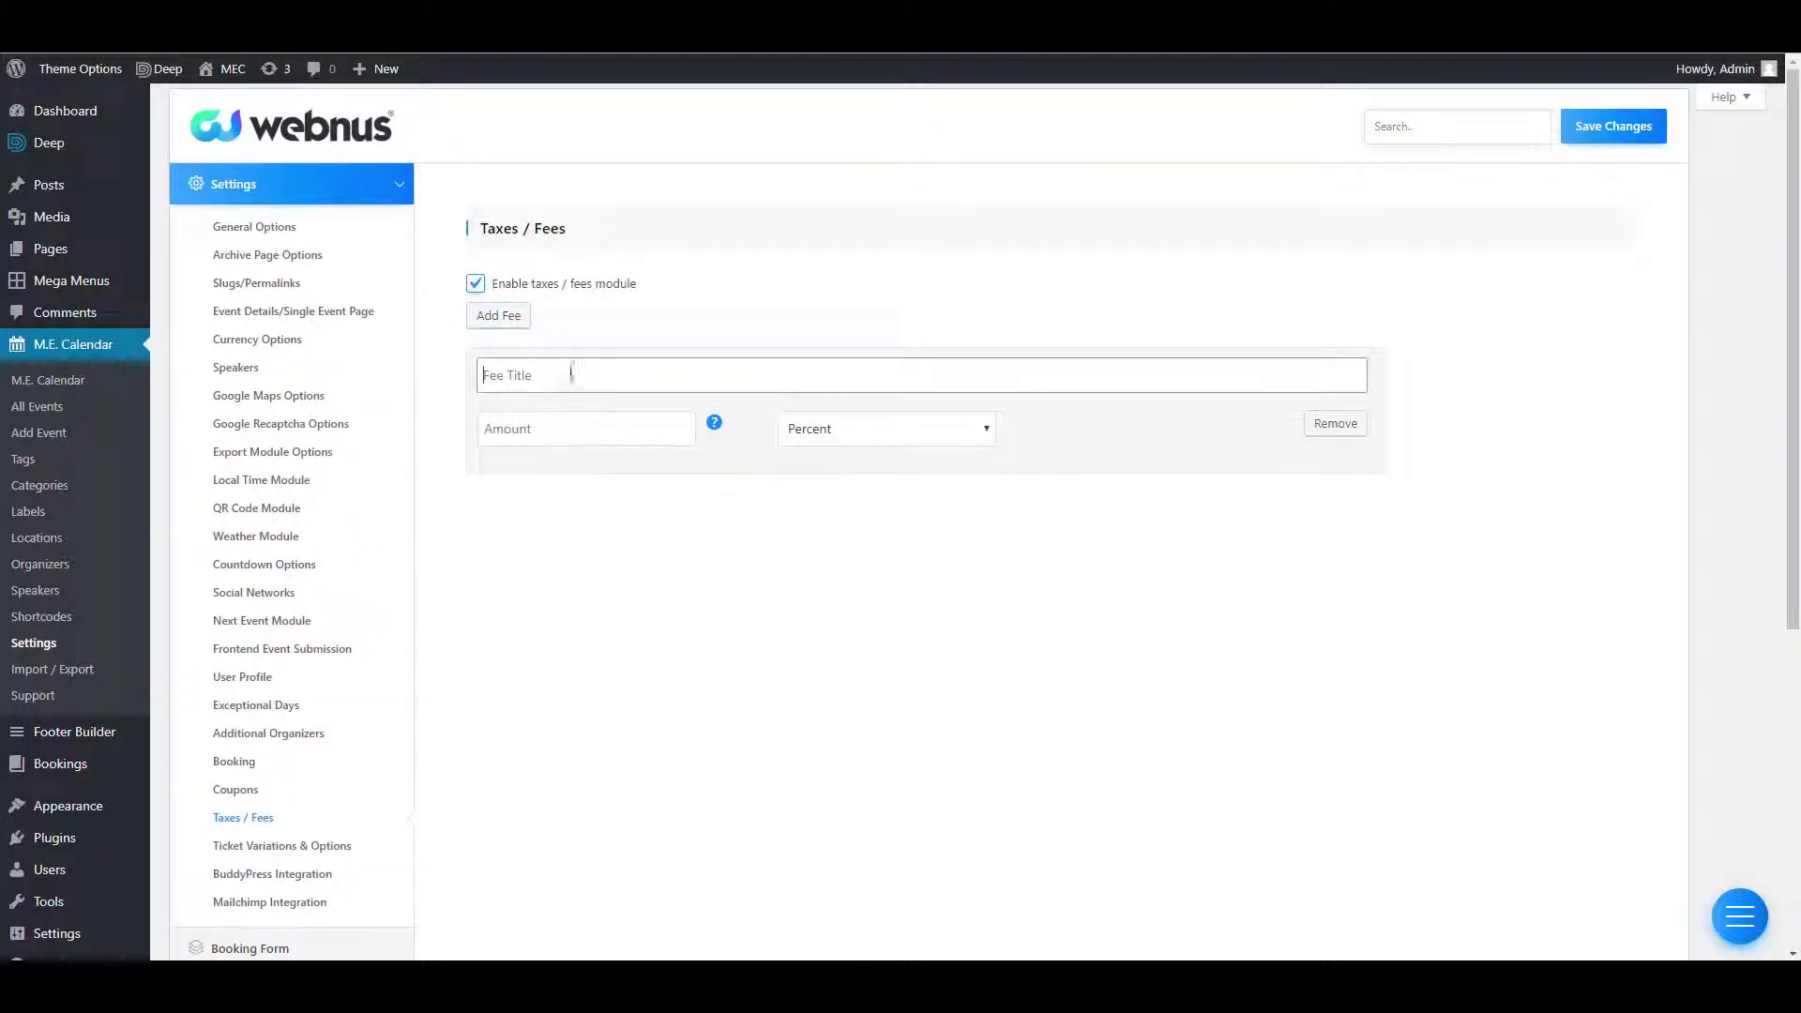
click(480, 291)
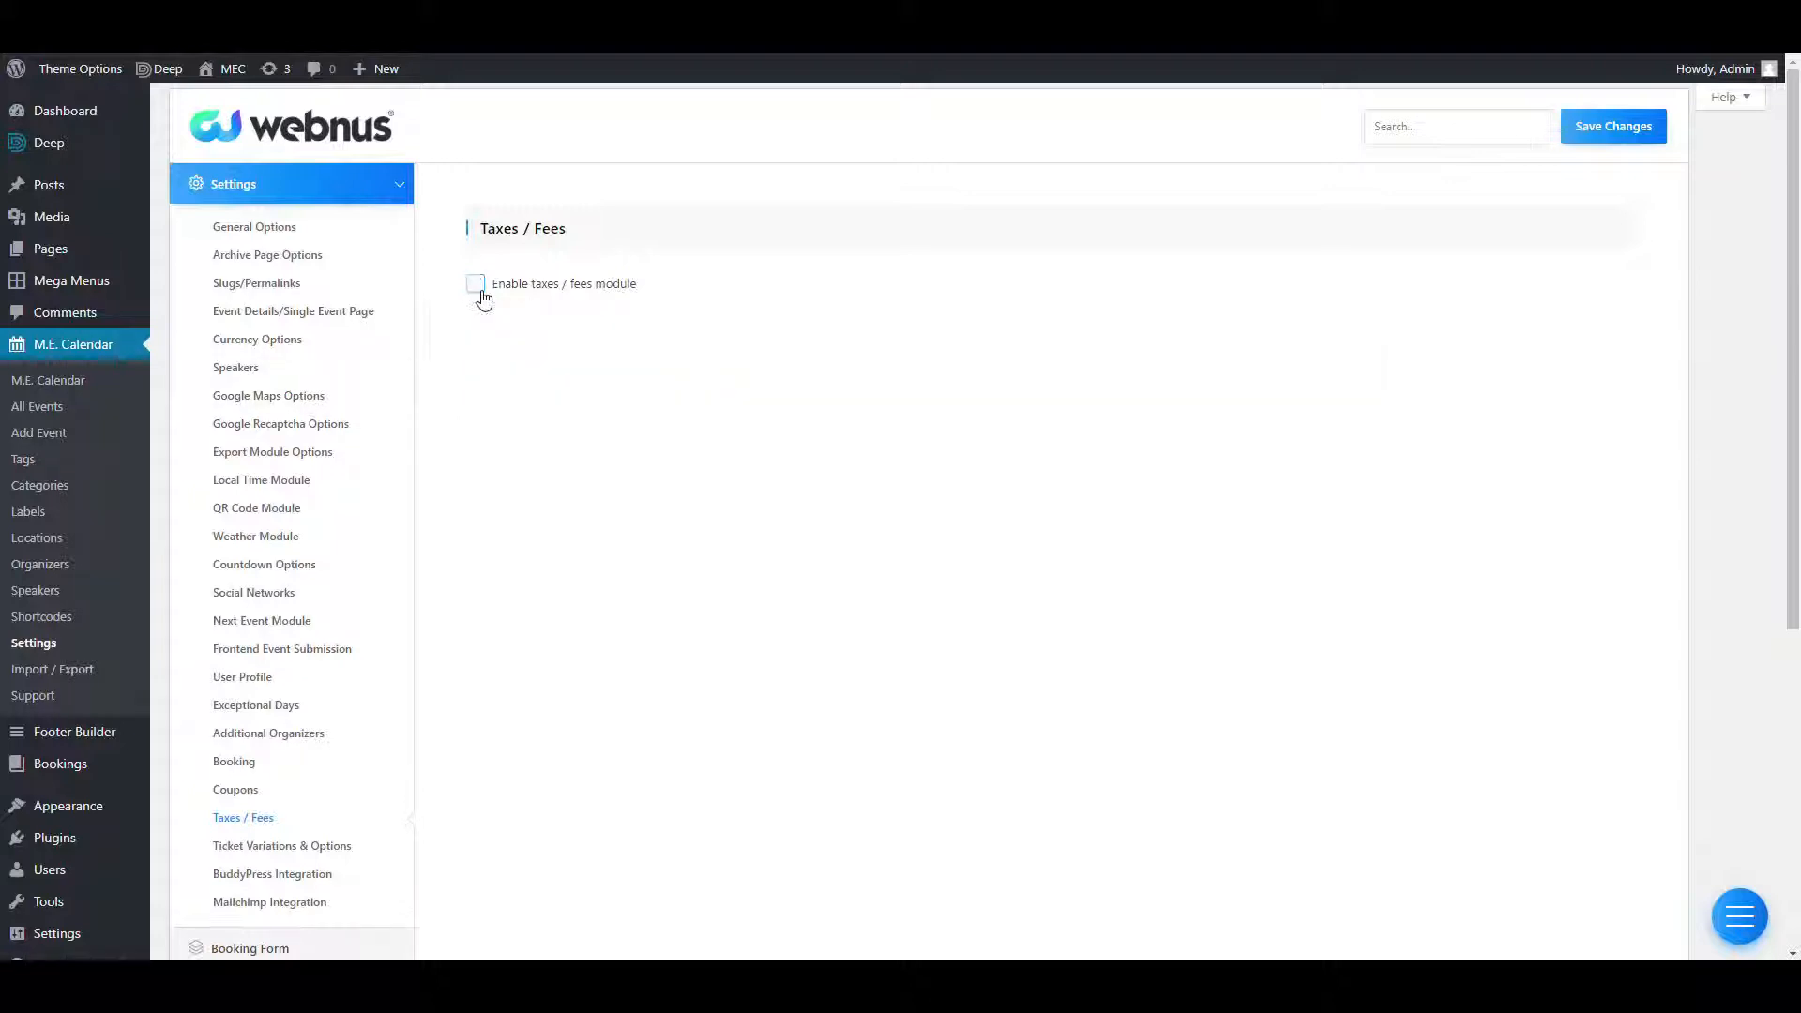
Try the ticket options module by adding a blank variation and inspecting its title, price and limit fields, and disable the module again.
scroll(354, 651, down, 3)
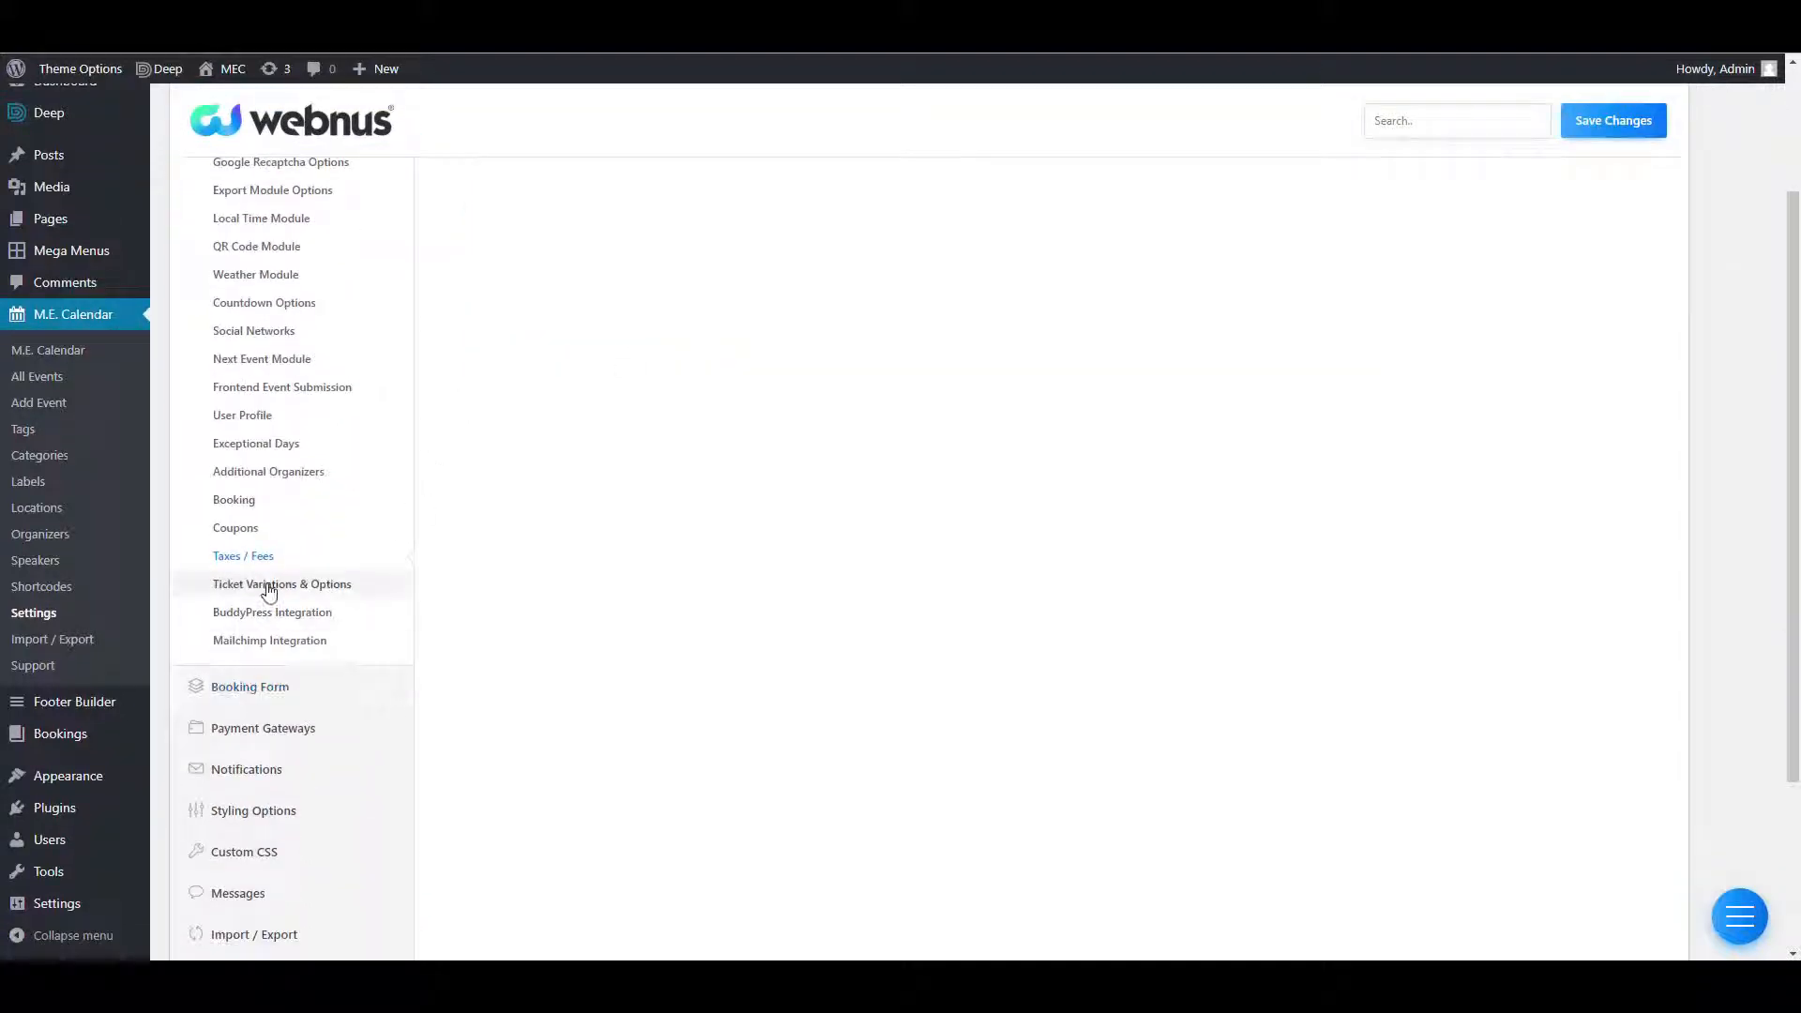
click(269, 589)
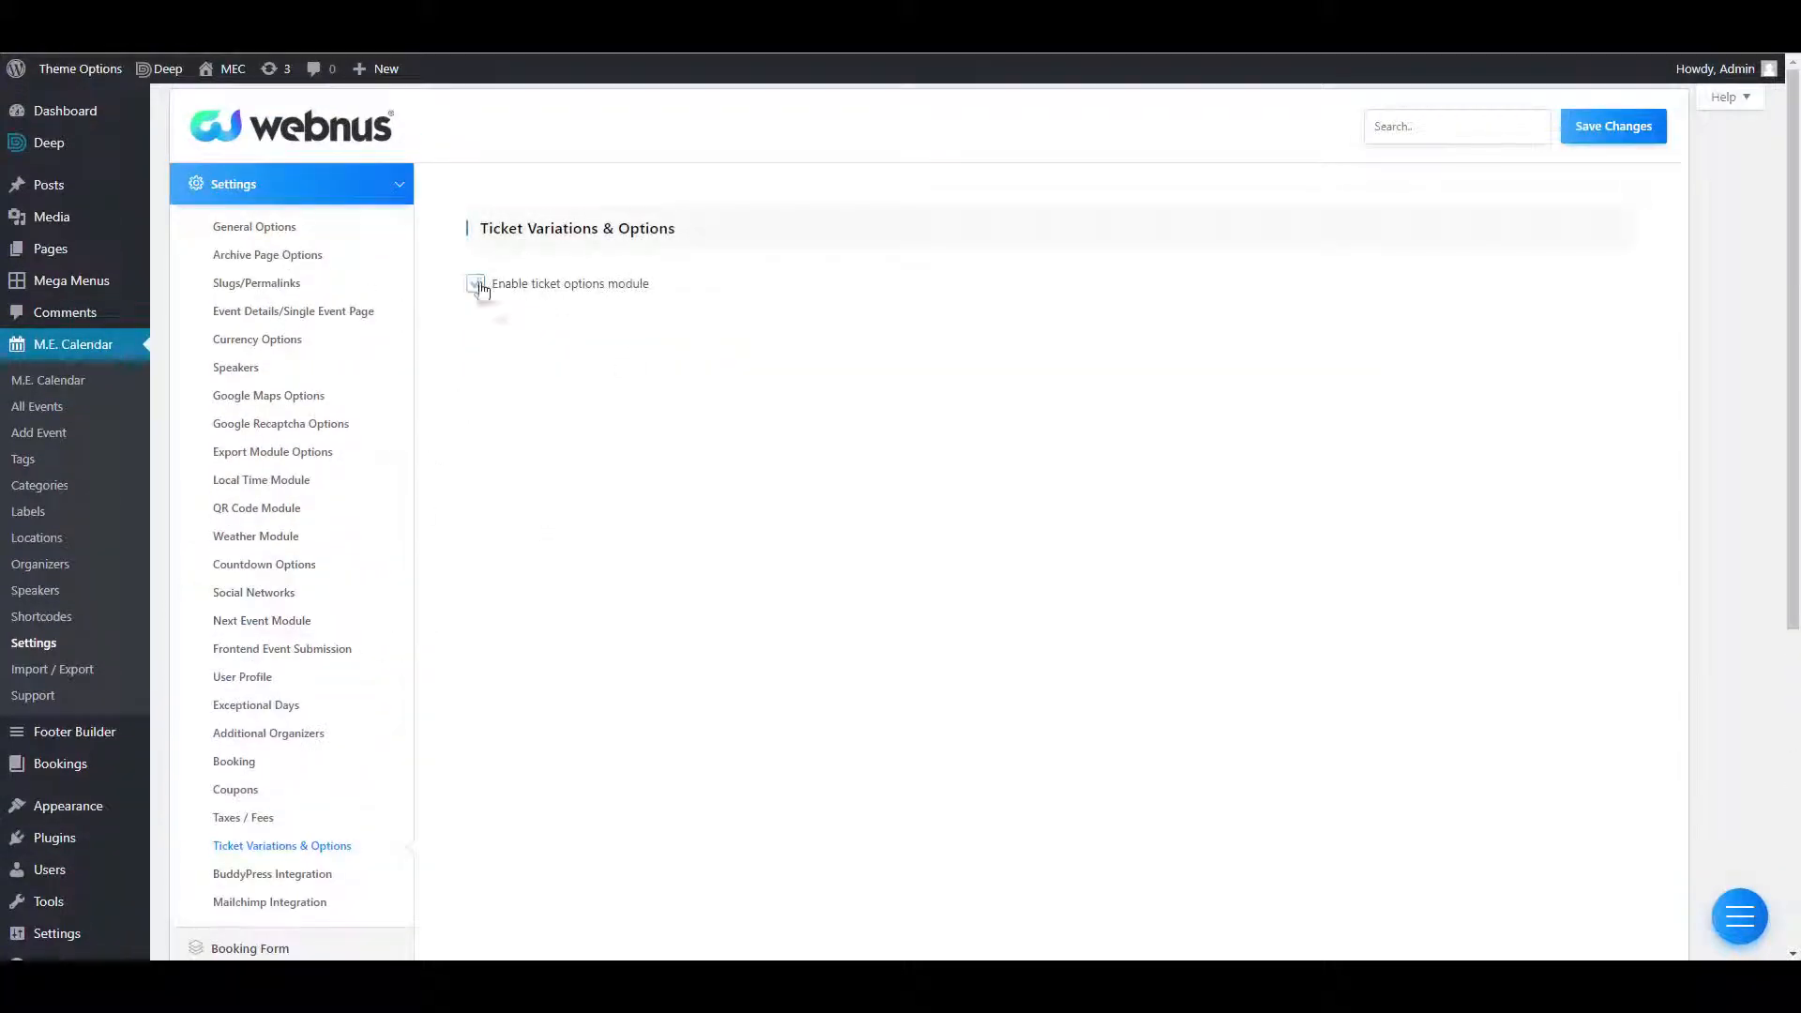
click(476, 284)
click(489, 318)
click(550, 384)
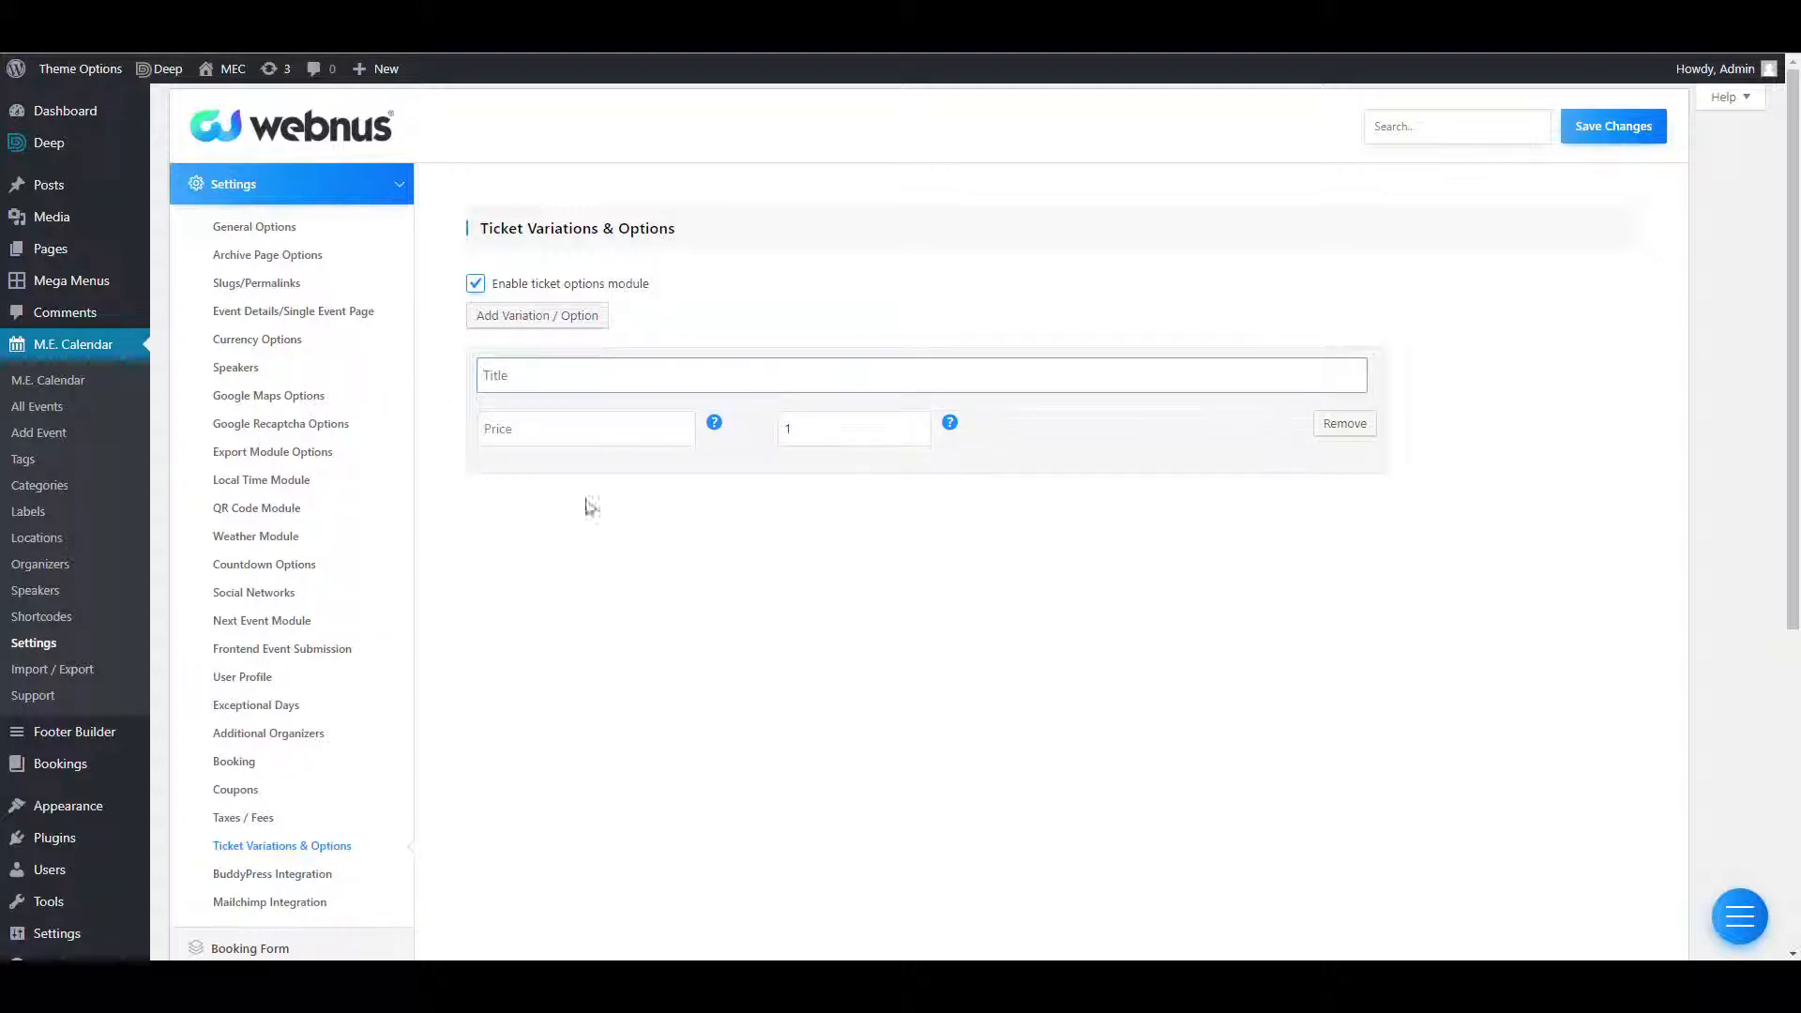
click(566, 436)
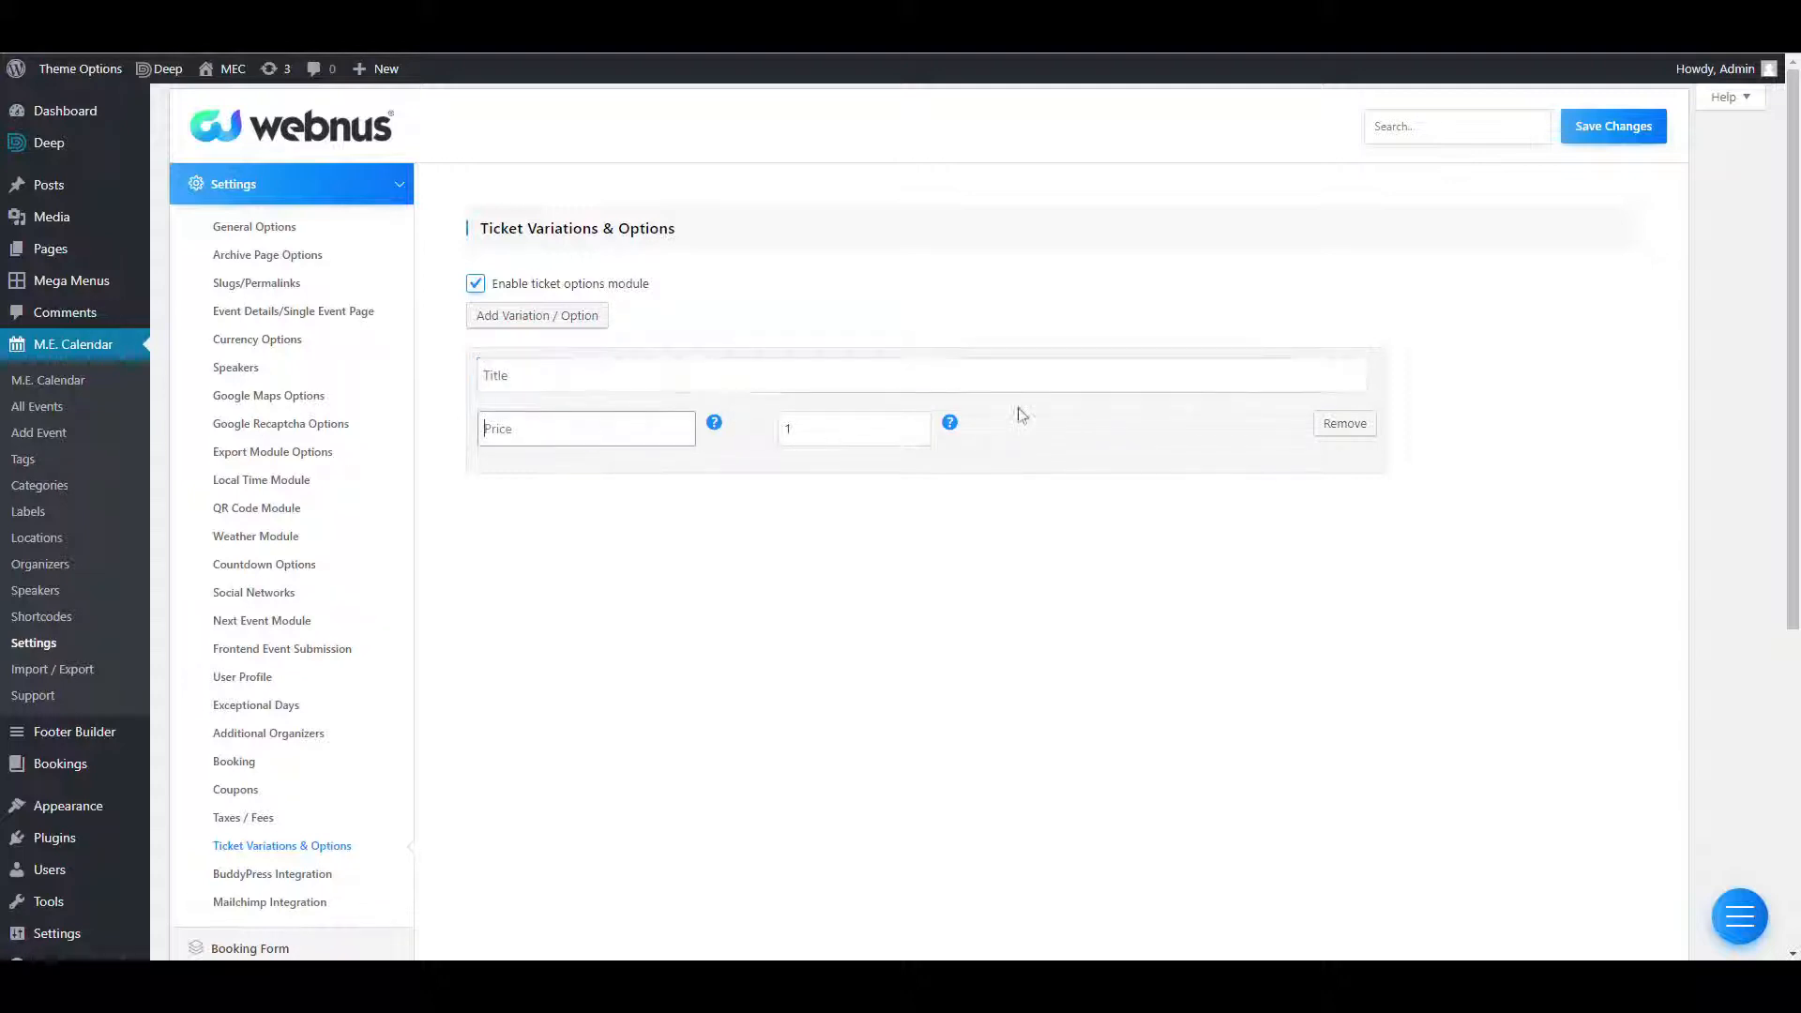
click(861, 439)
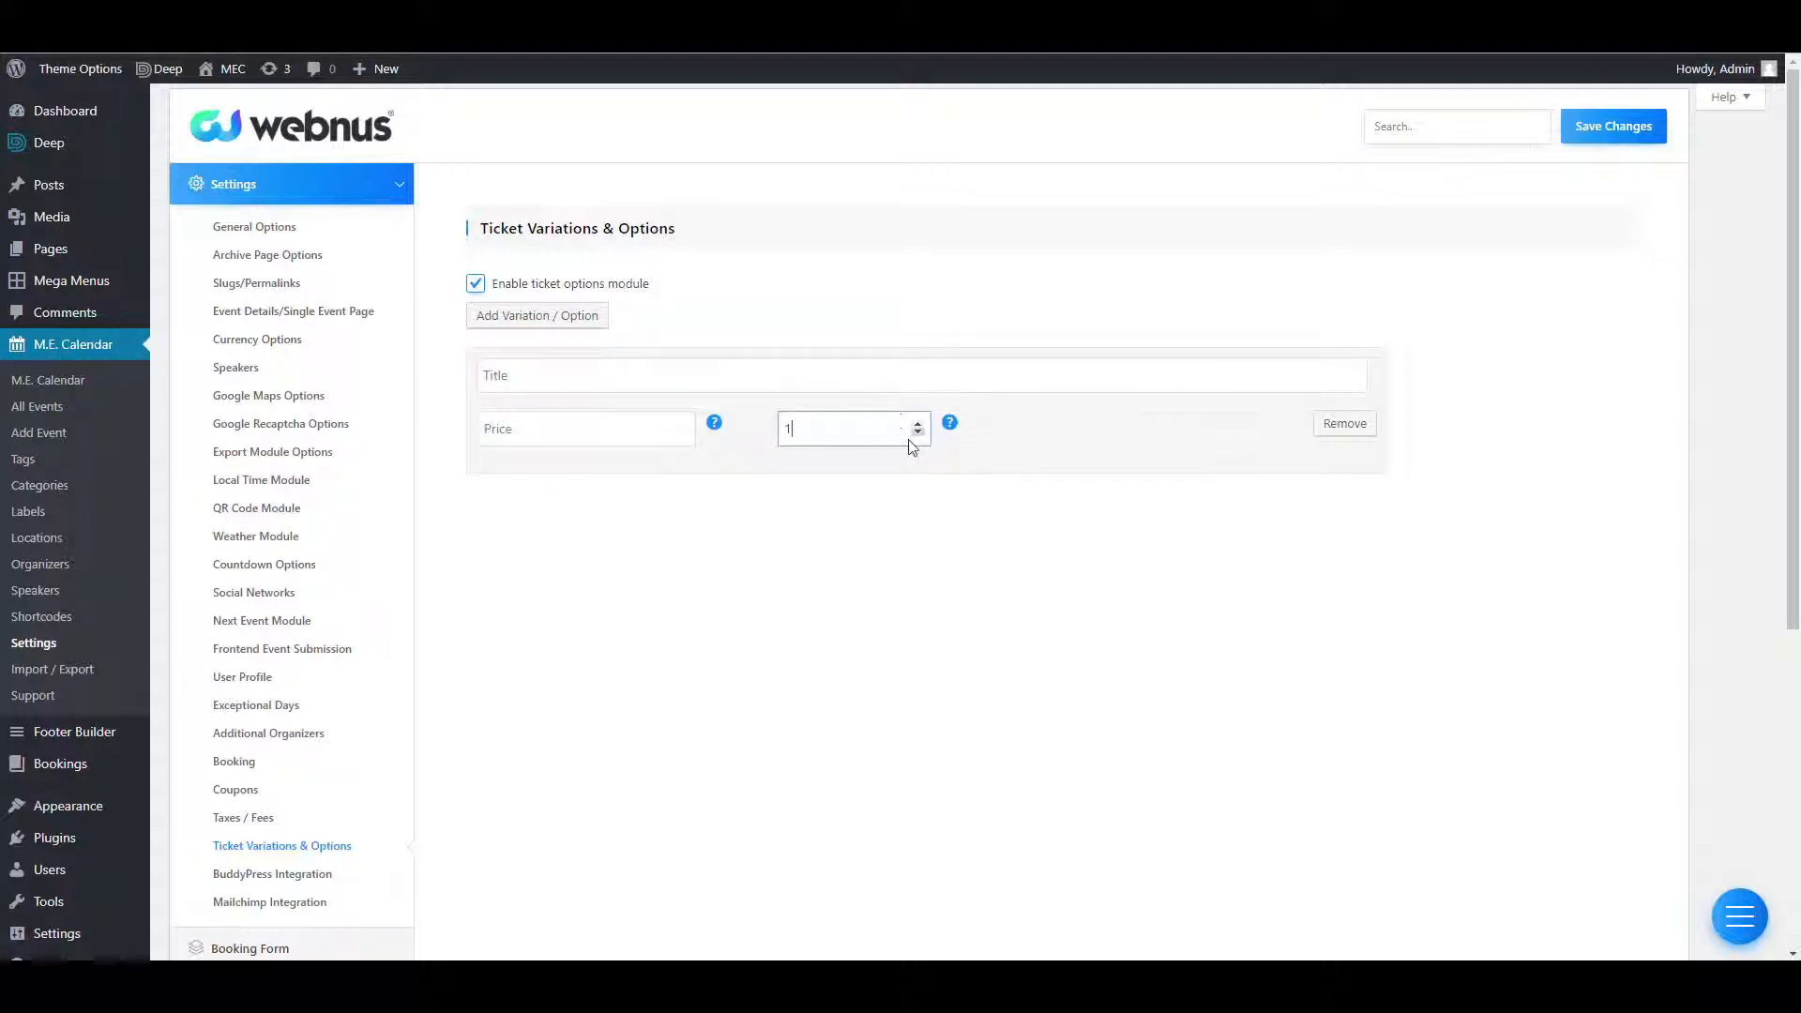
click(587, 283)
Try the BuddyPress integration and its option to add booking activity to the user profile, and disable the integration again.
scroll(300, 741, down, 3)
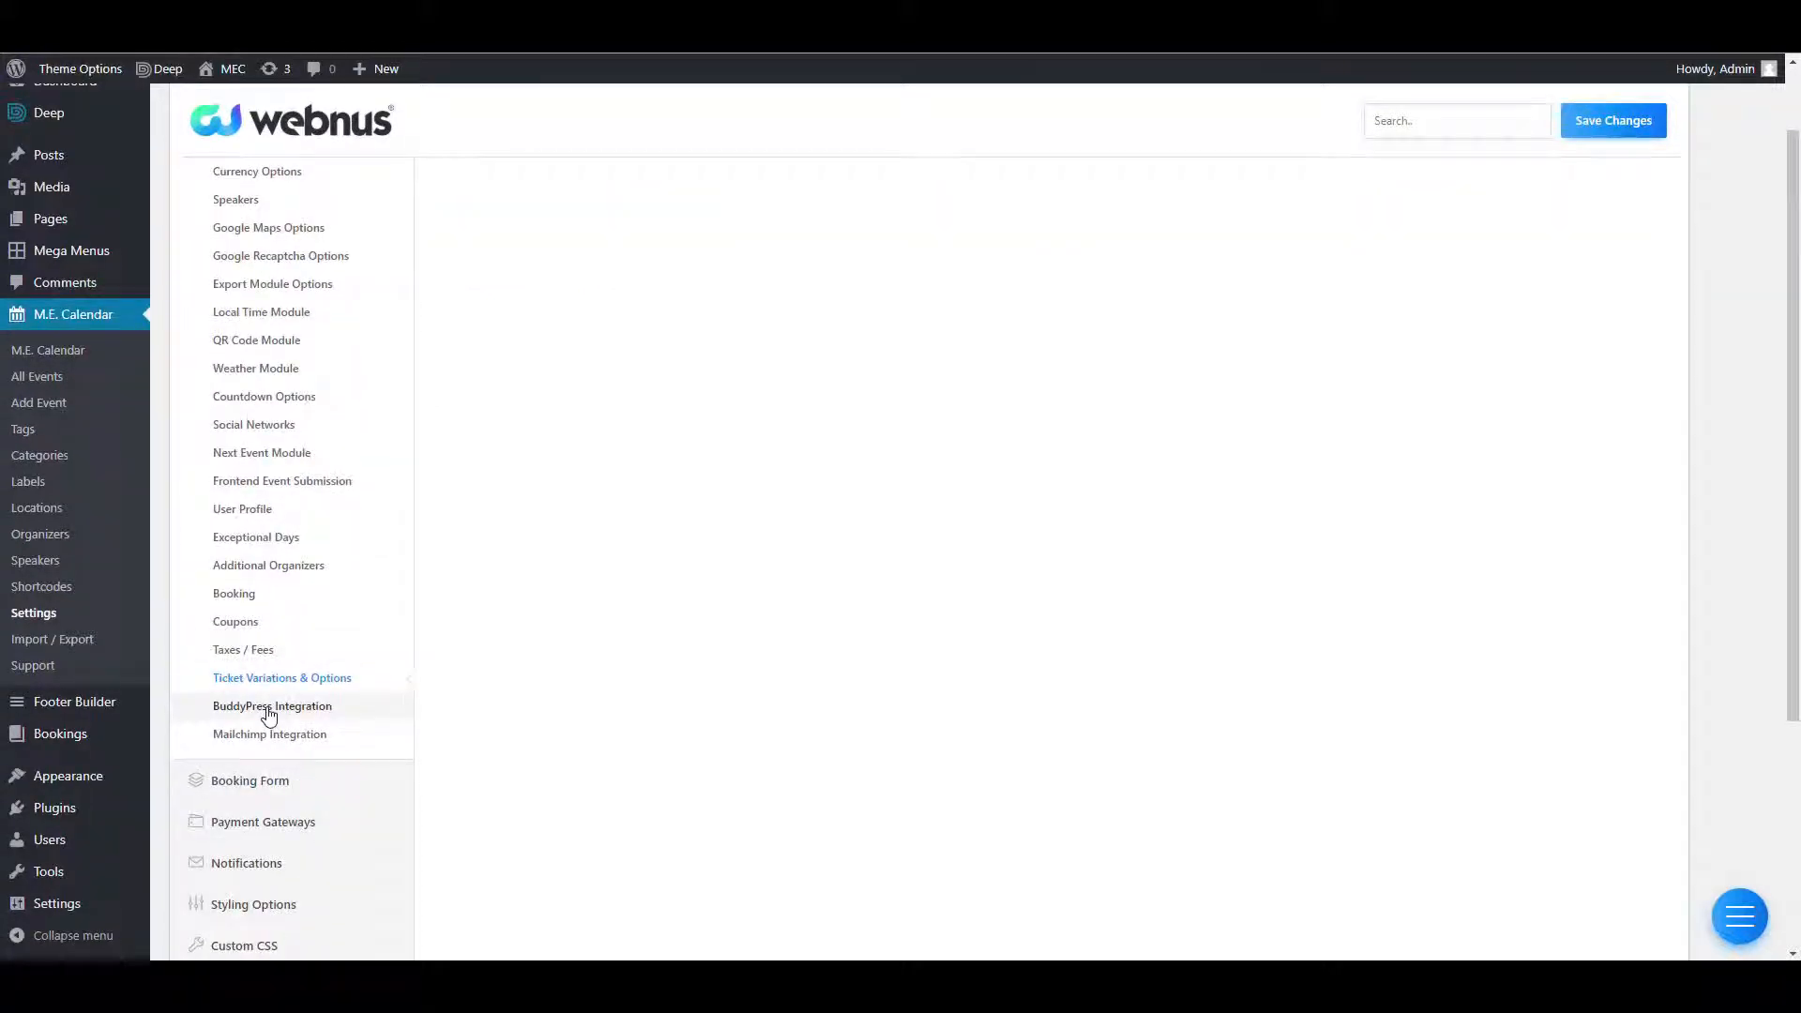
click(270, 709)
click(475, 283)
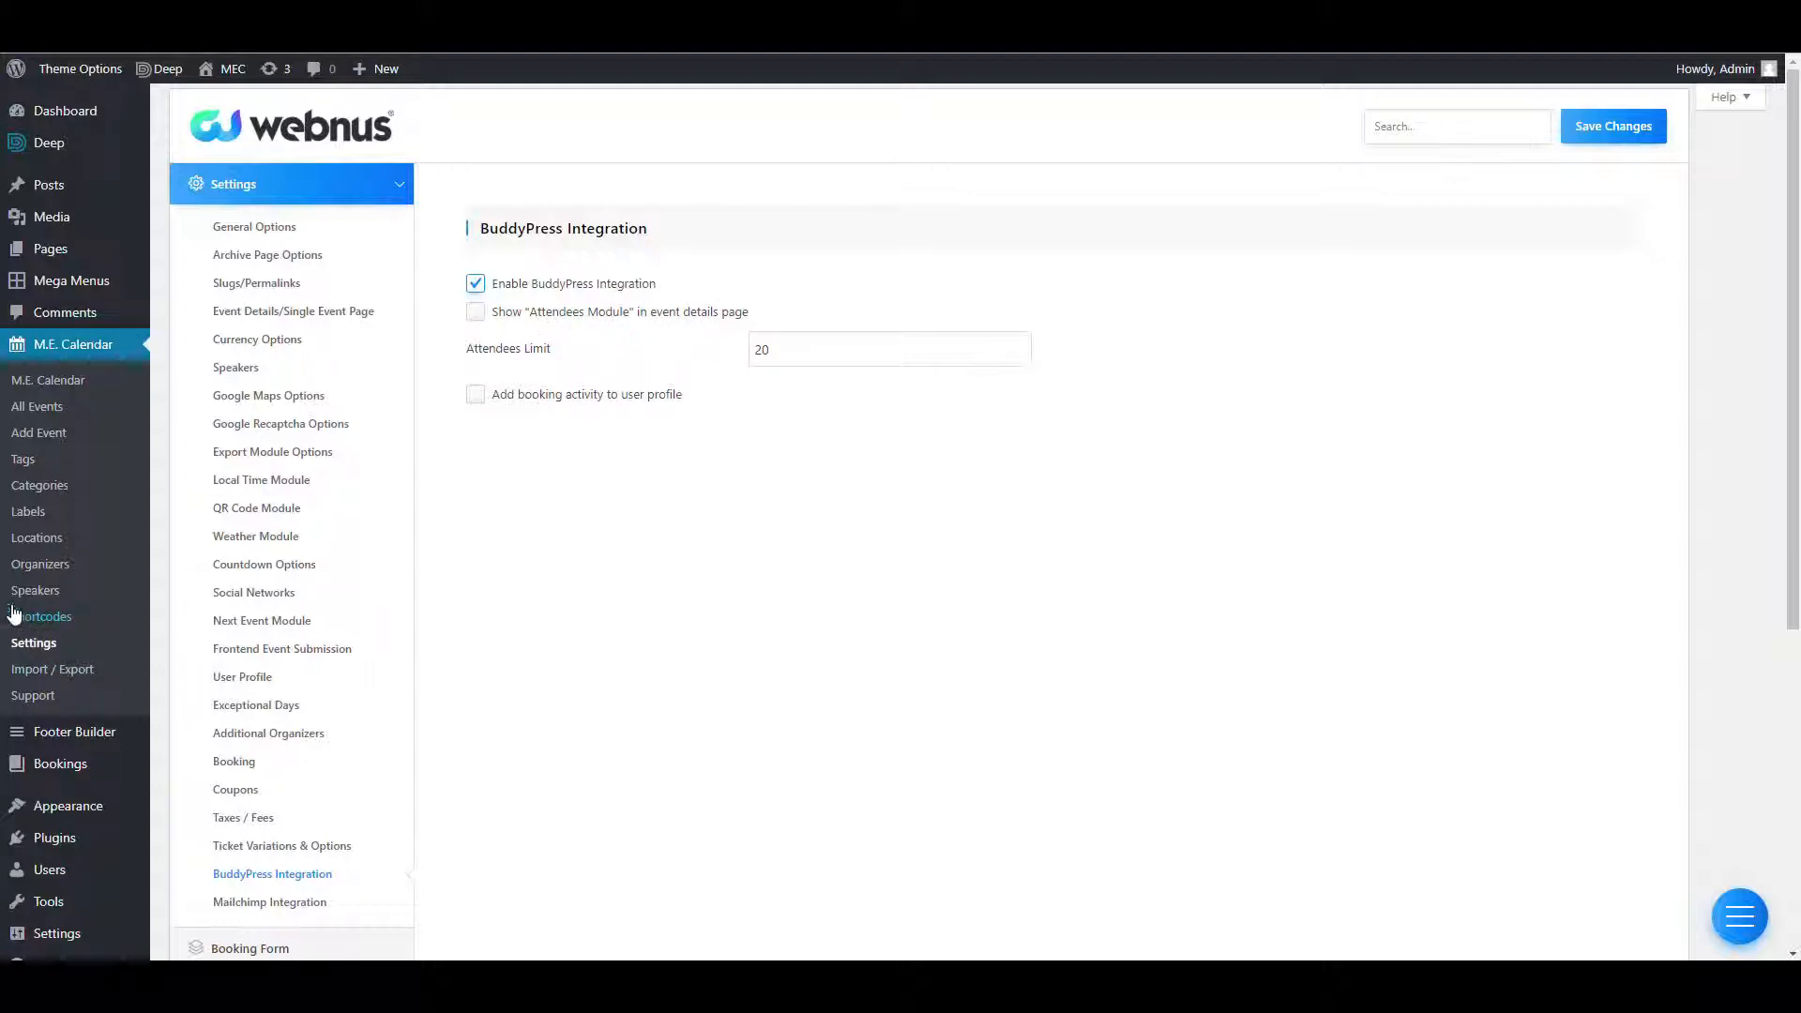
mouse_move(100, 812)
click(477, 396)
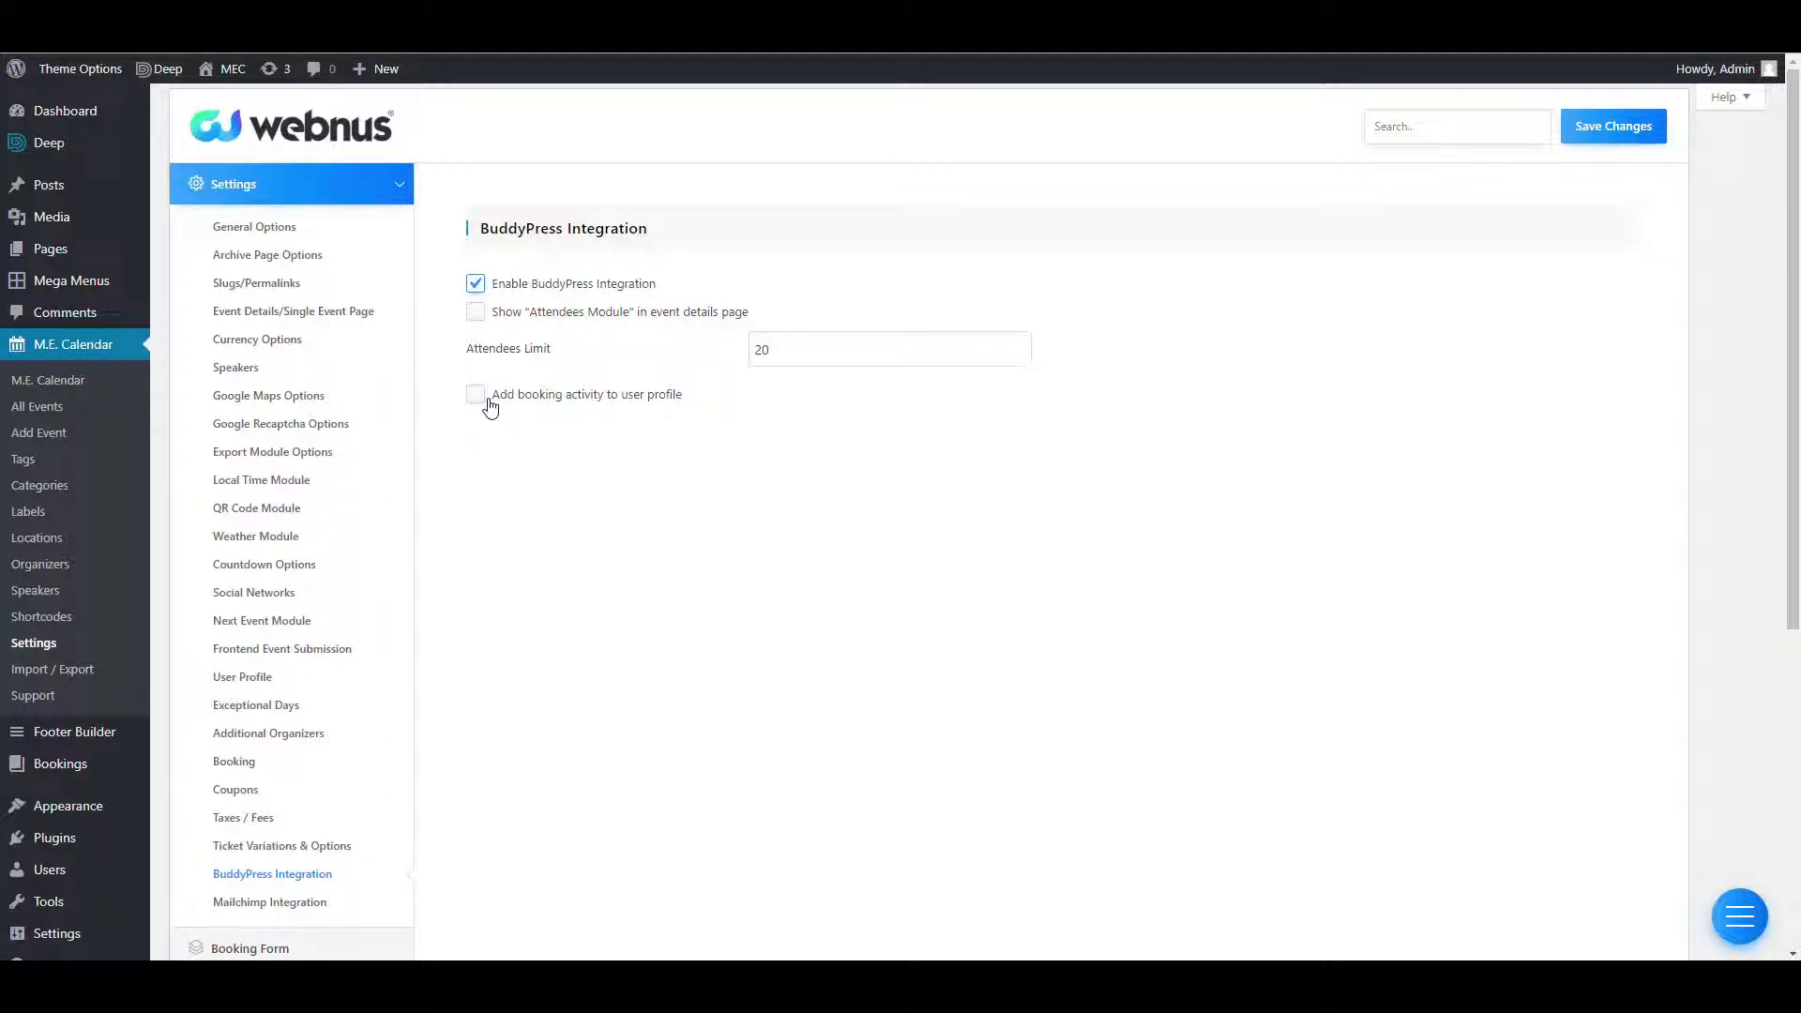
click(485, 282)
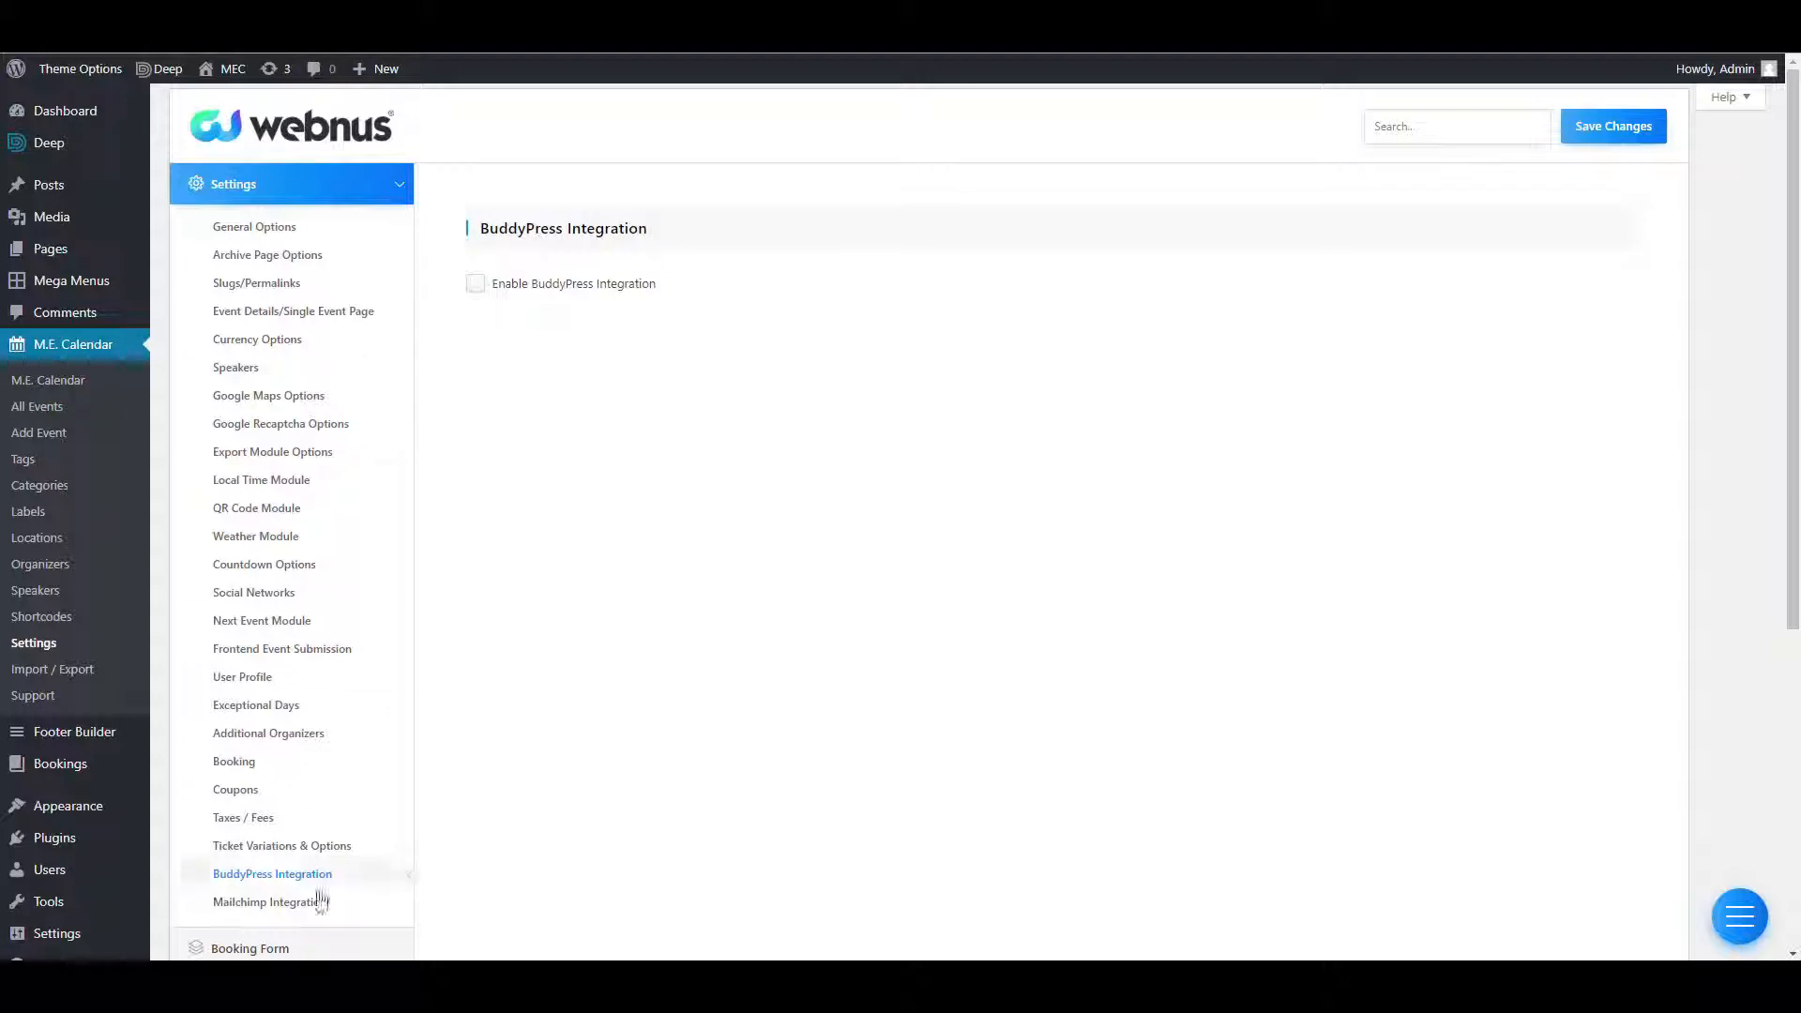
Enable the Mailchimp integration and inspect its API key, list ID and subscription status options.
click(282, 903)
click(502, 287)
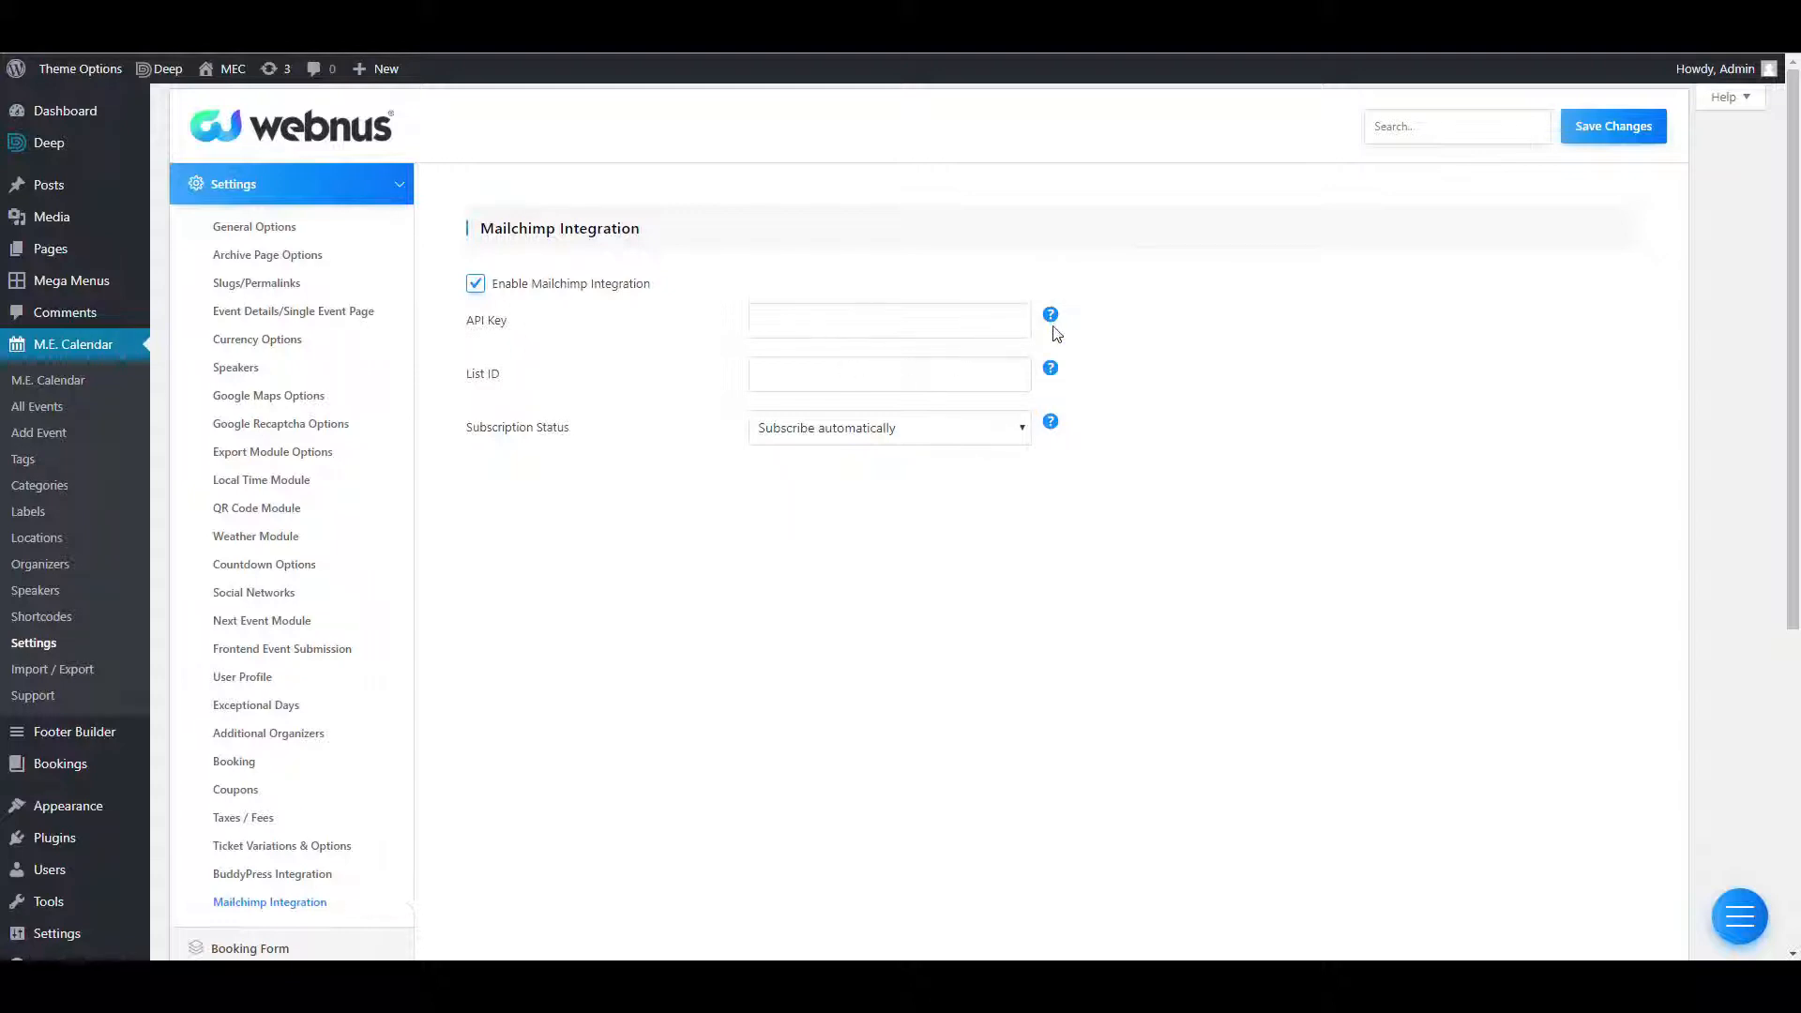
mouse_move(1051, 421)
click(916, 436)
click(756, 456)
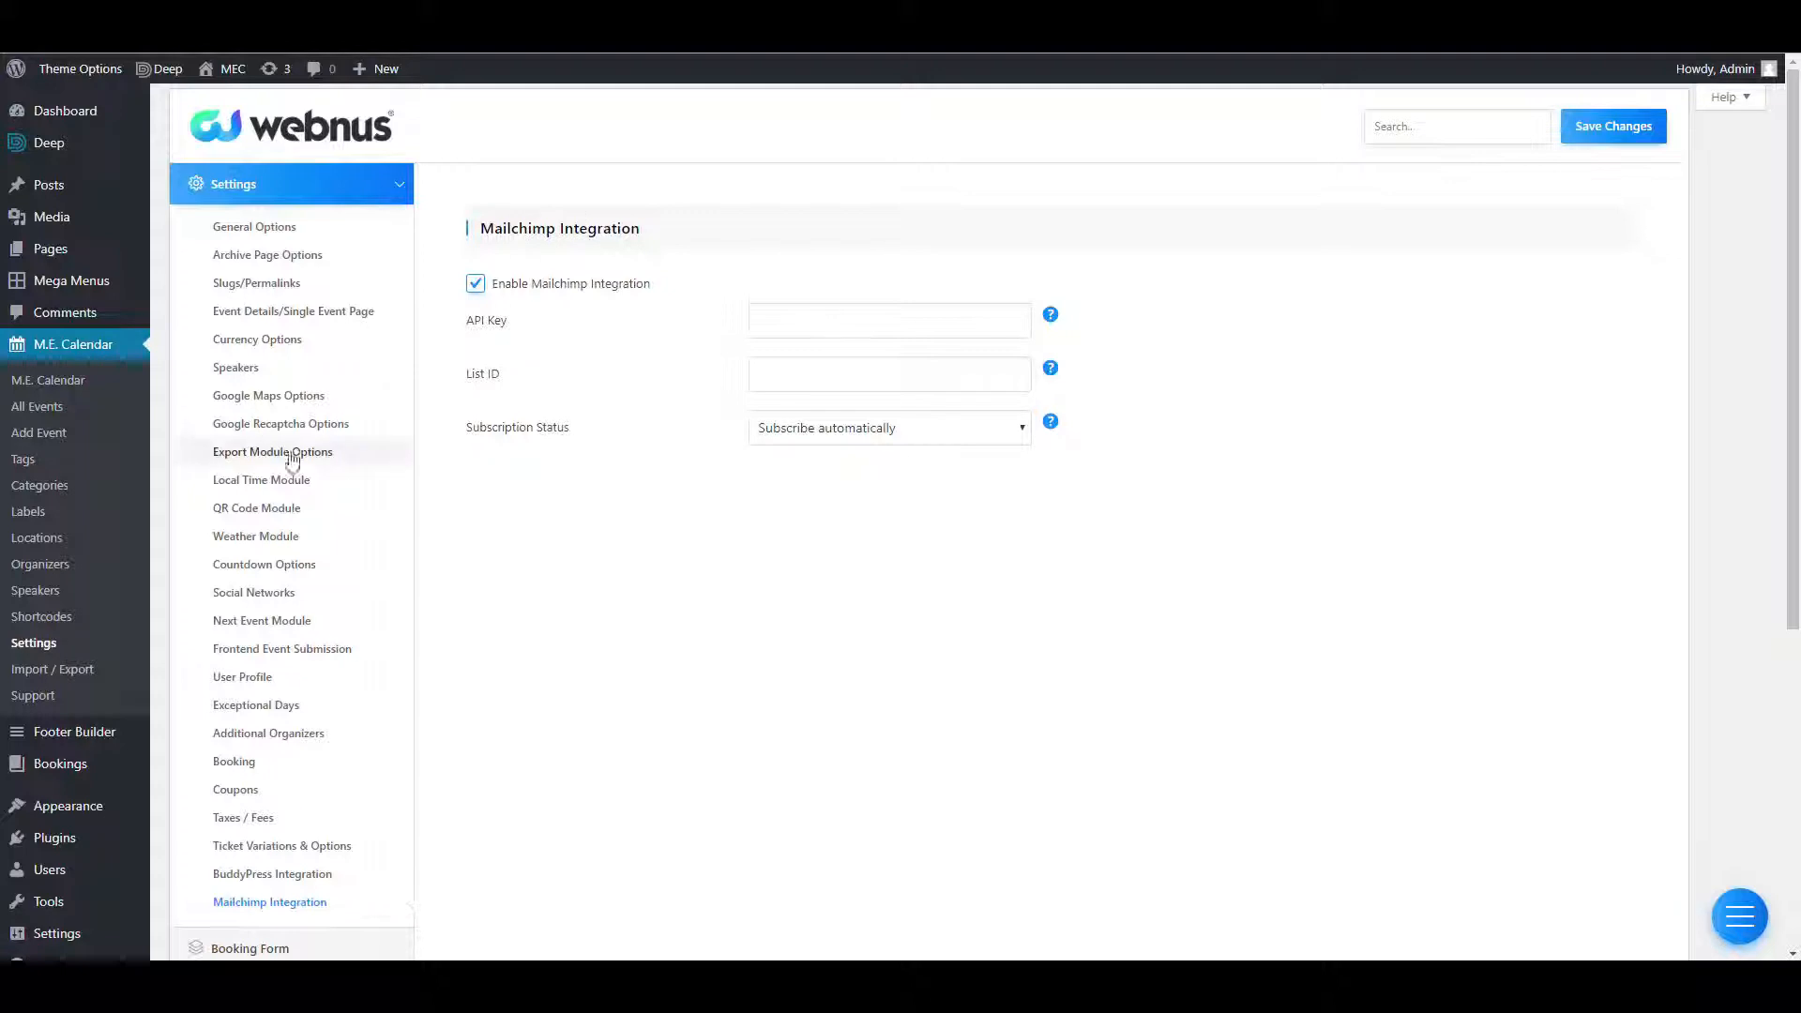
Look over the booking notification's email subject, recipients, content and available placeholders in the notification settings.
scroll(292, 460, down, 5)
click(248, 586)
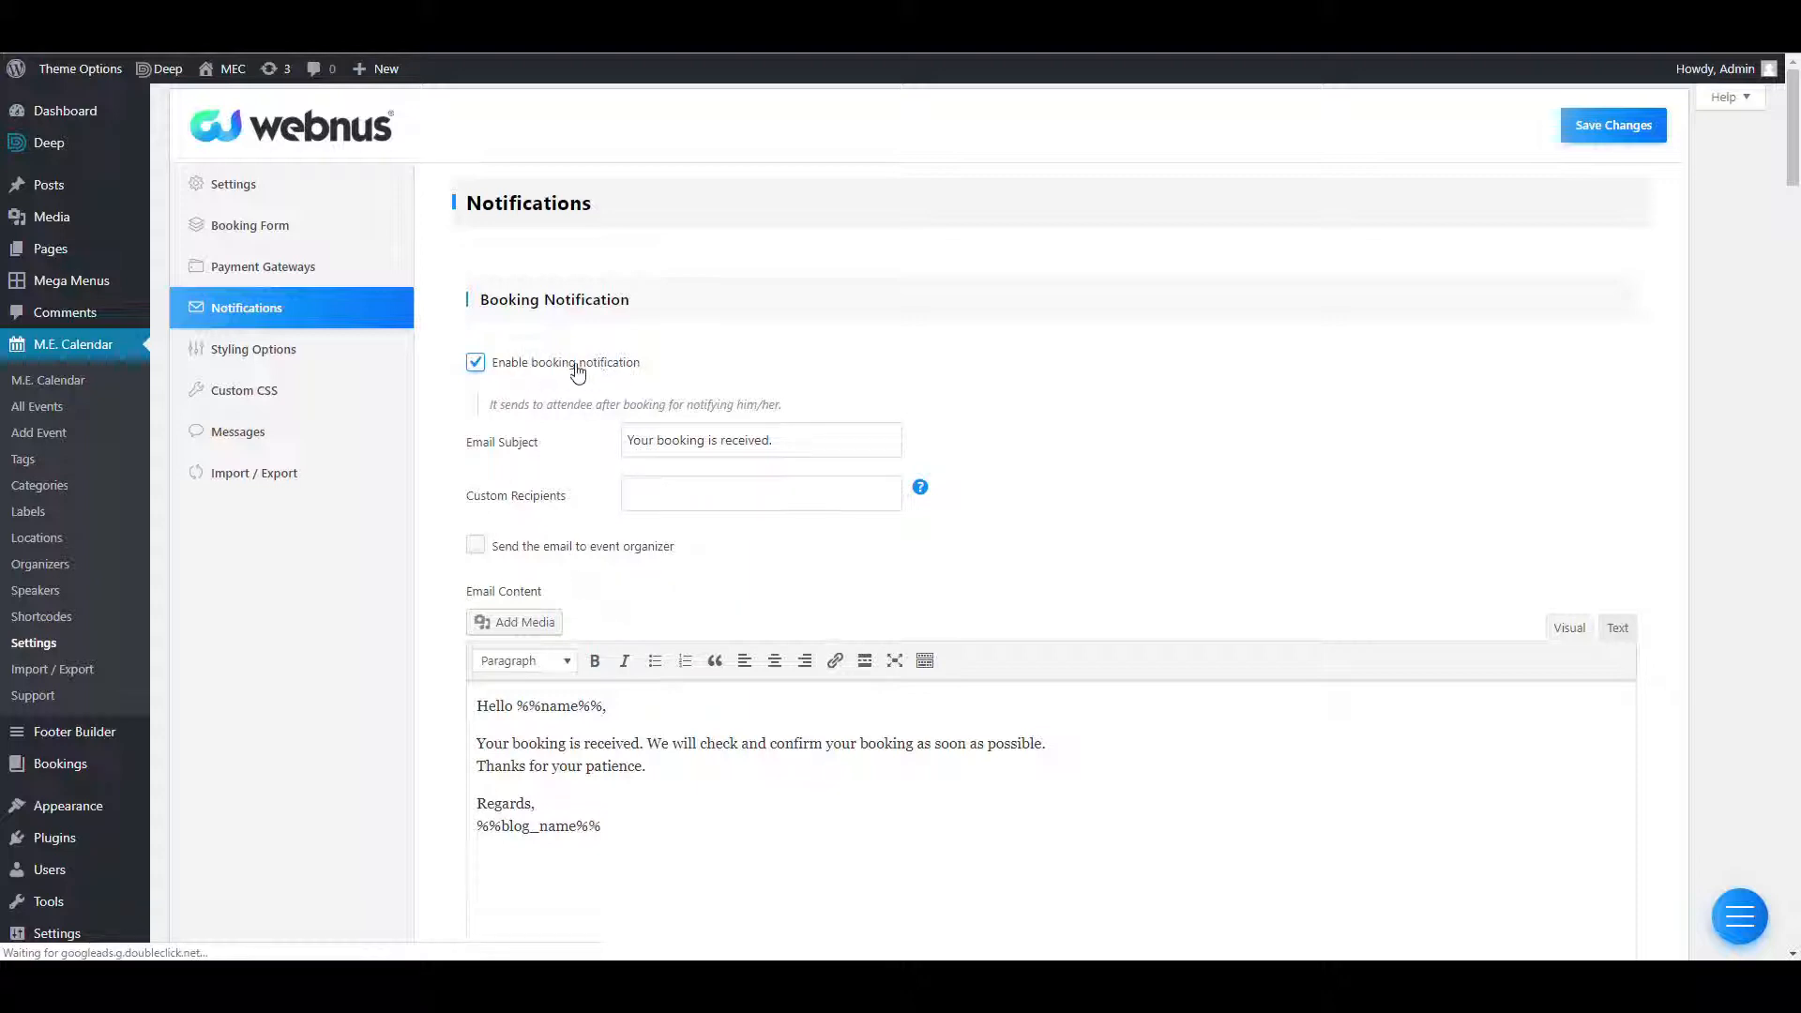
scroll(577, 372, down, 3)
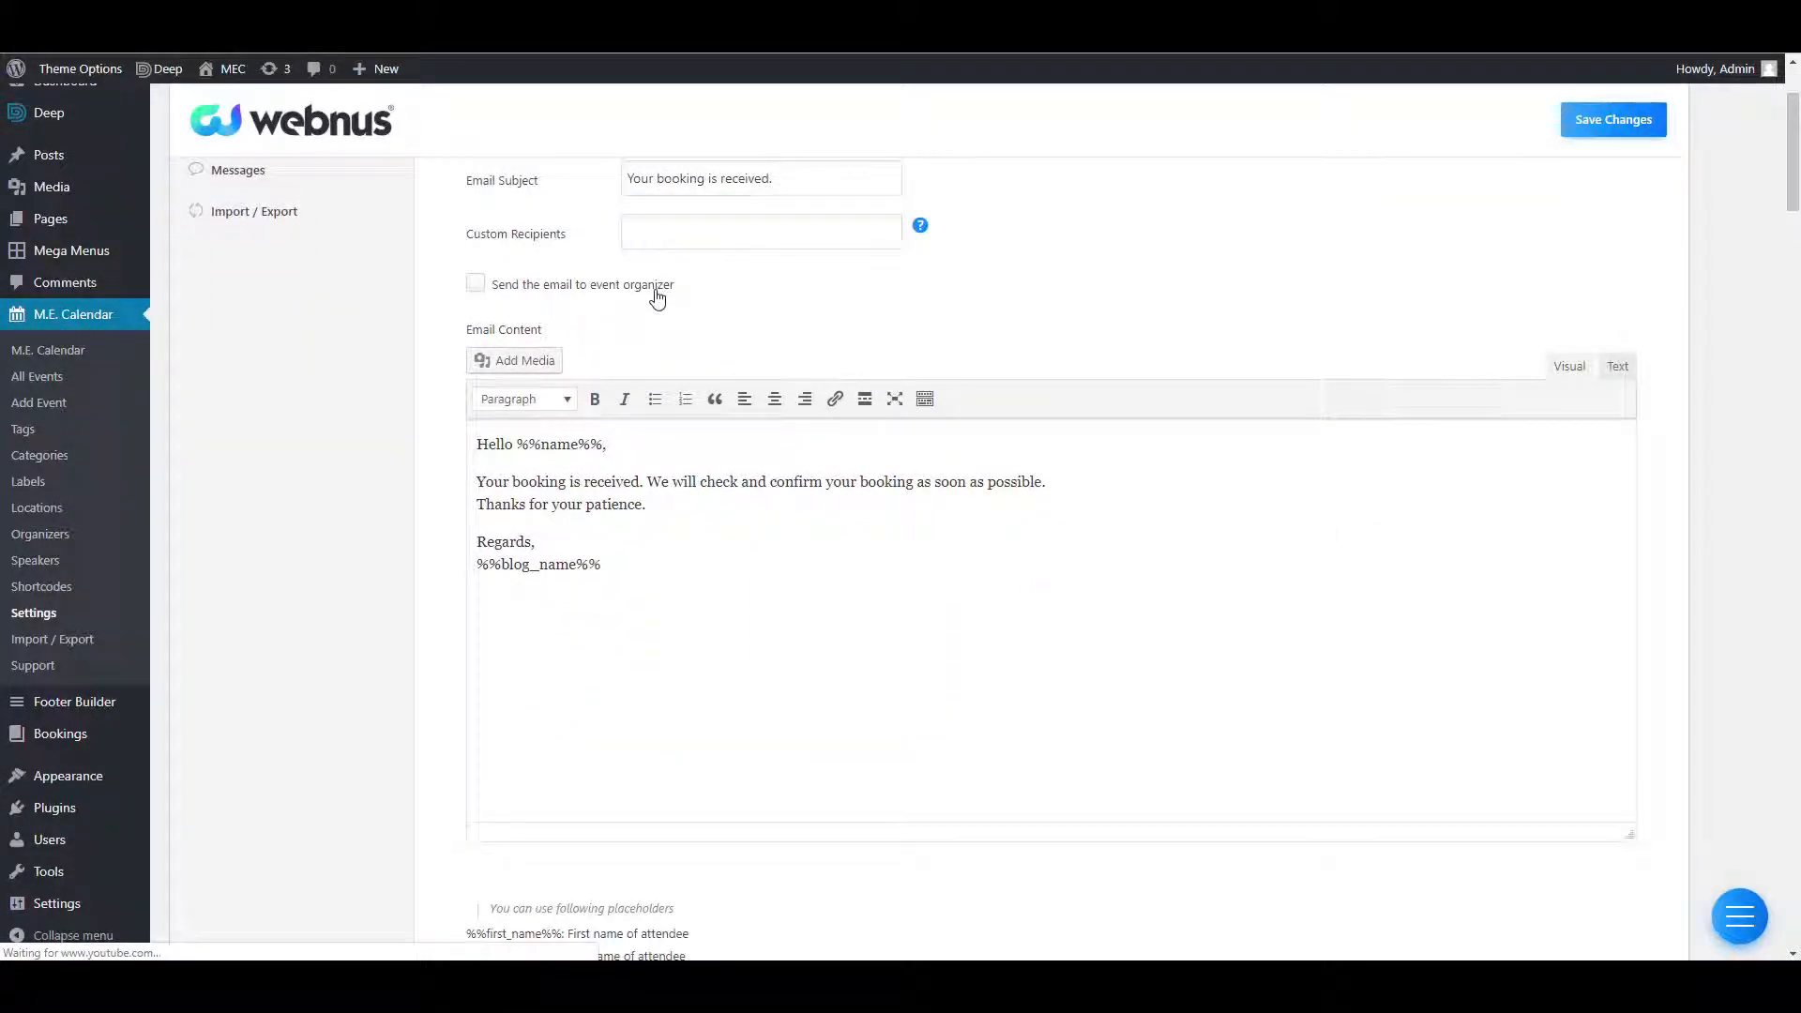
scroll(561, 486, down, 2)
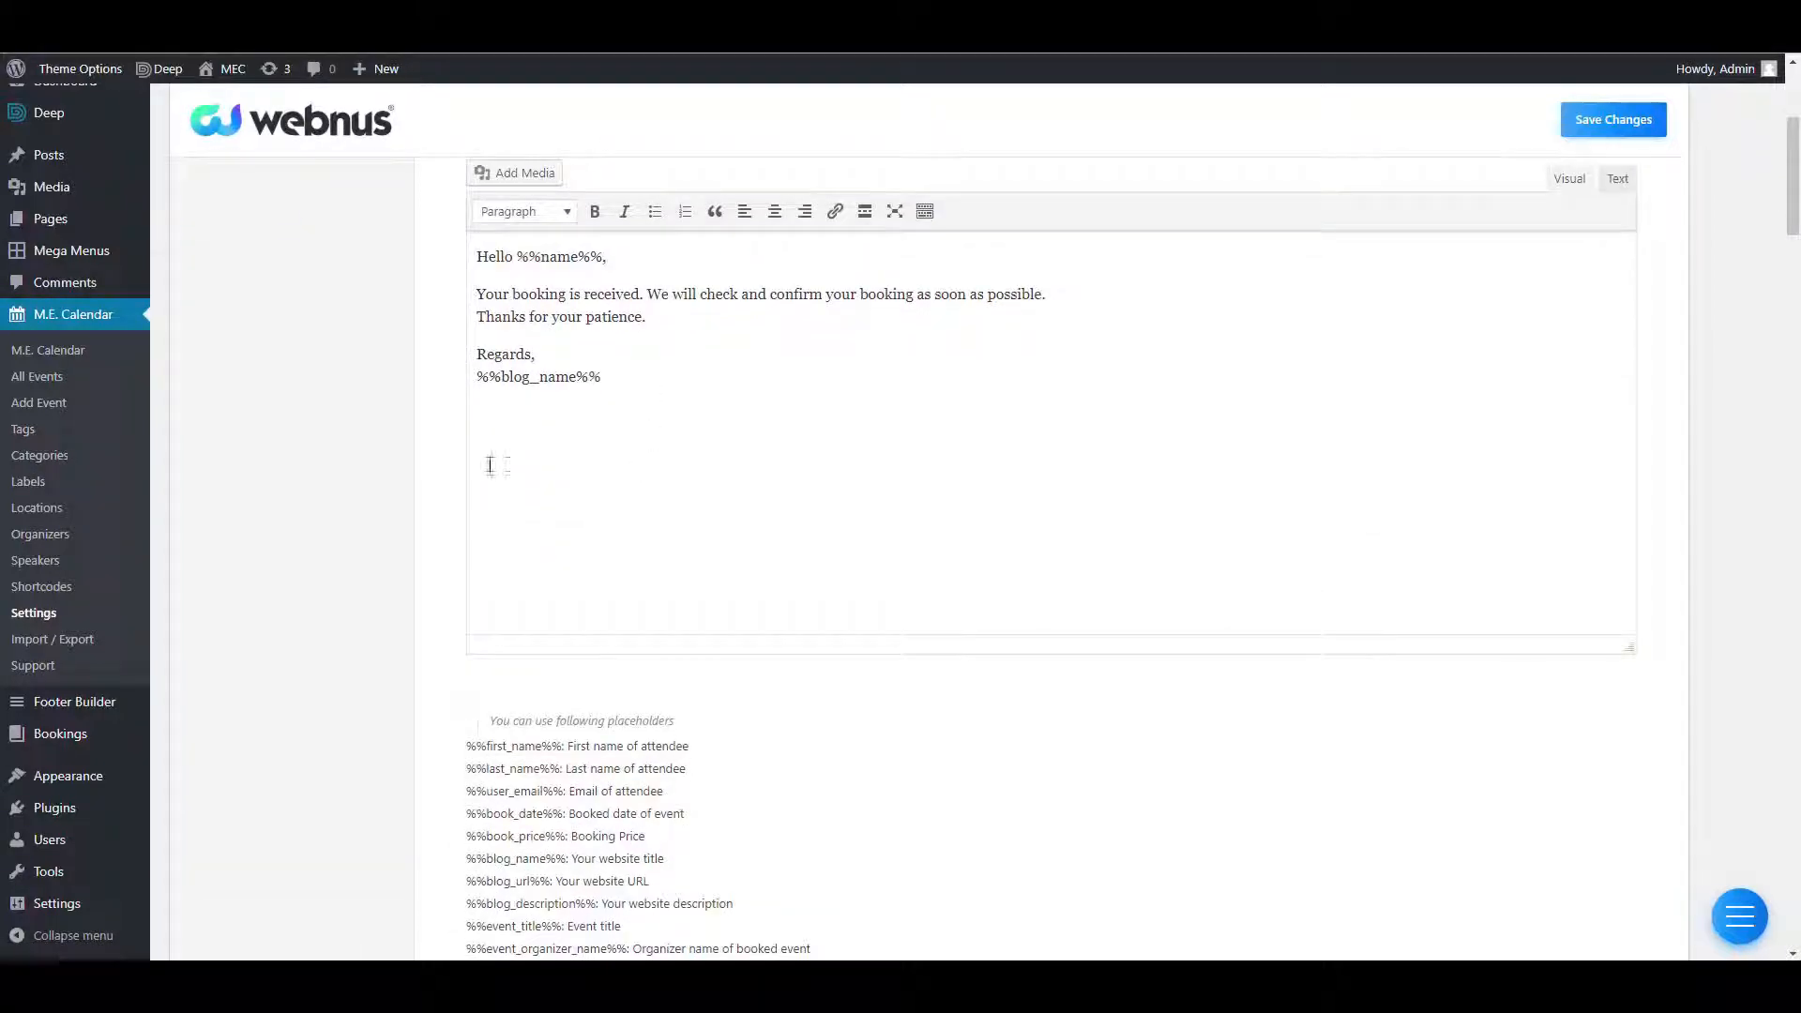
scroll(744, 394, up, 5)
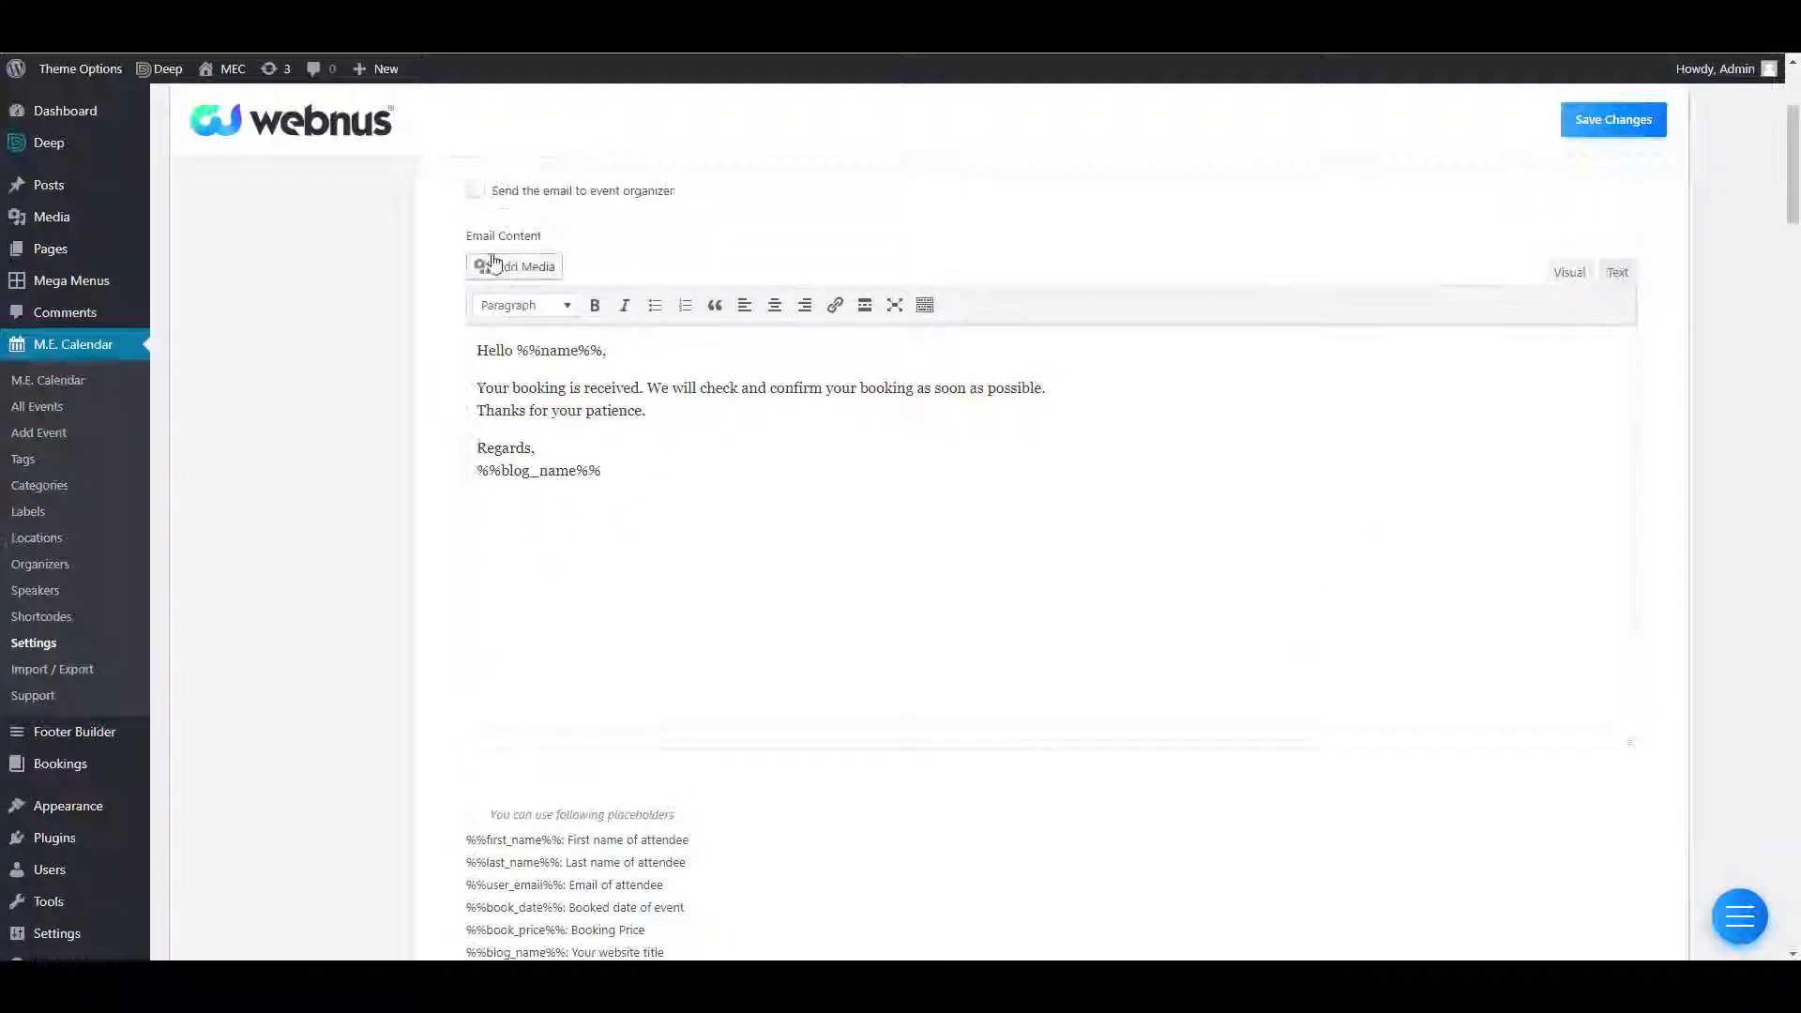
drag(702, 314, 474, 313)
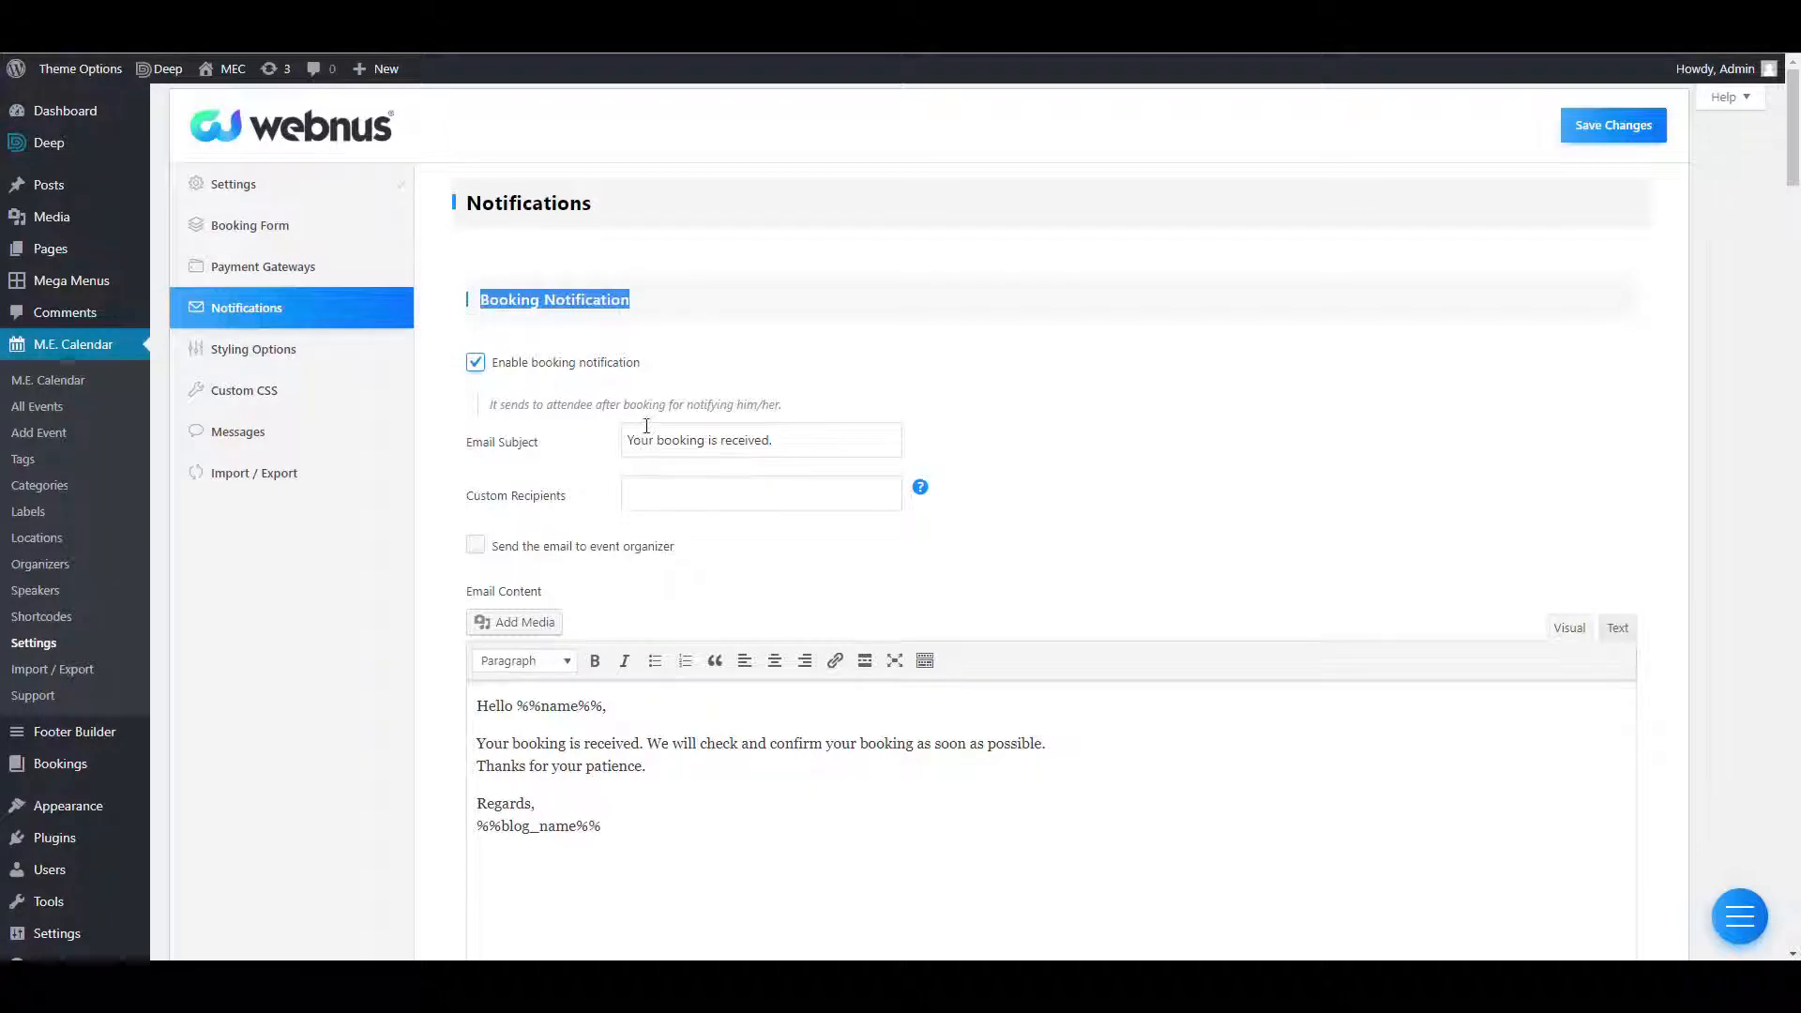
scroll(645, 422, down, 7)
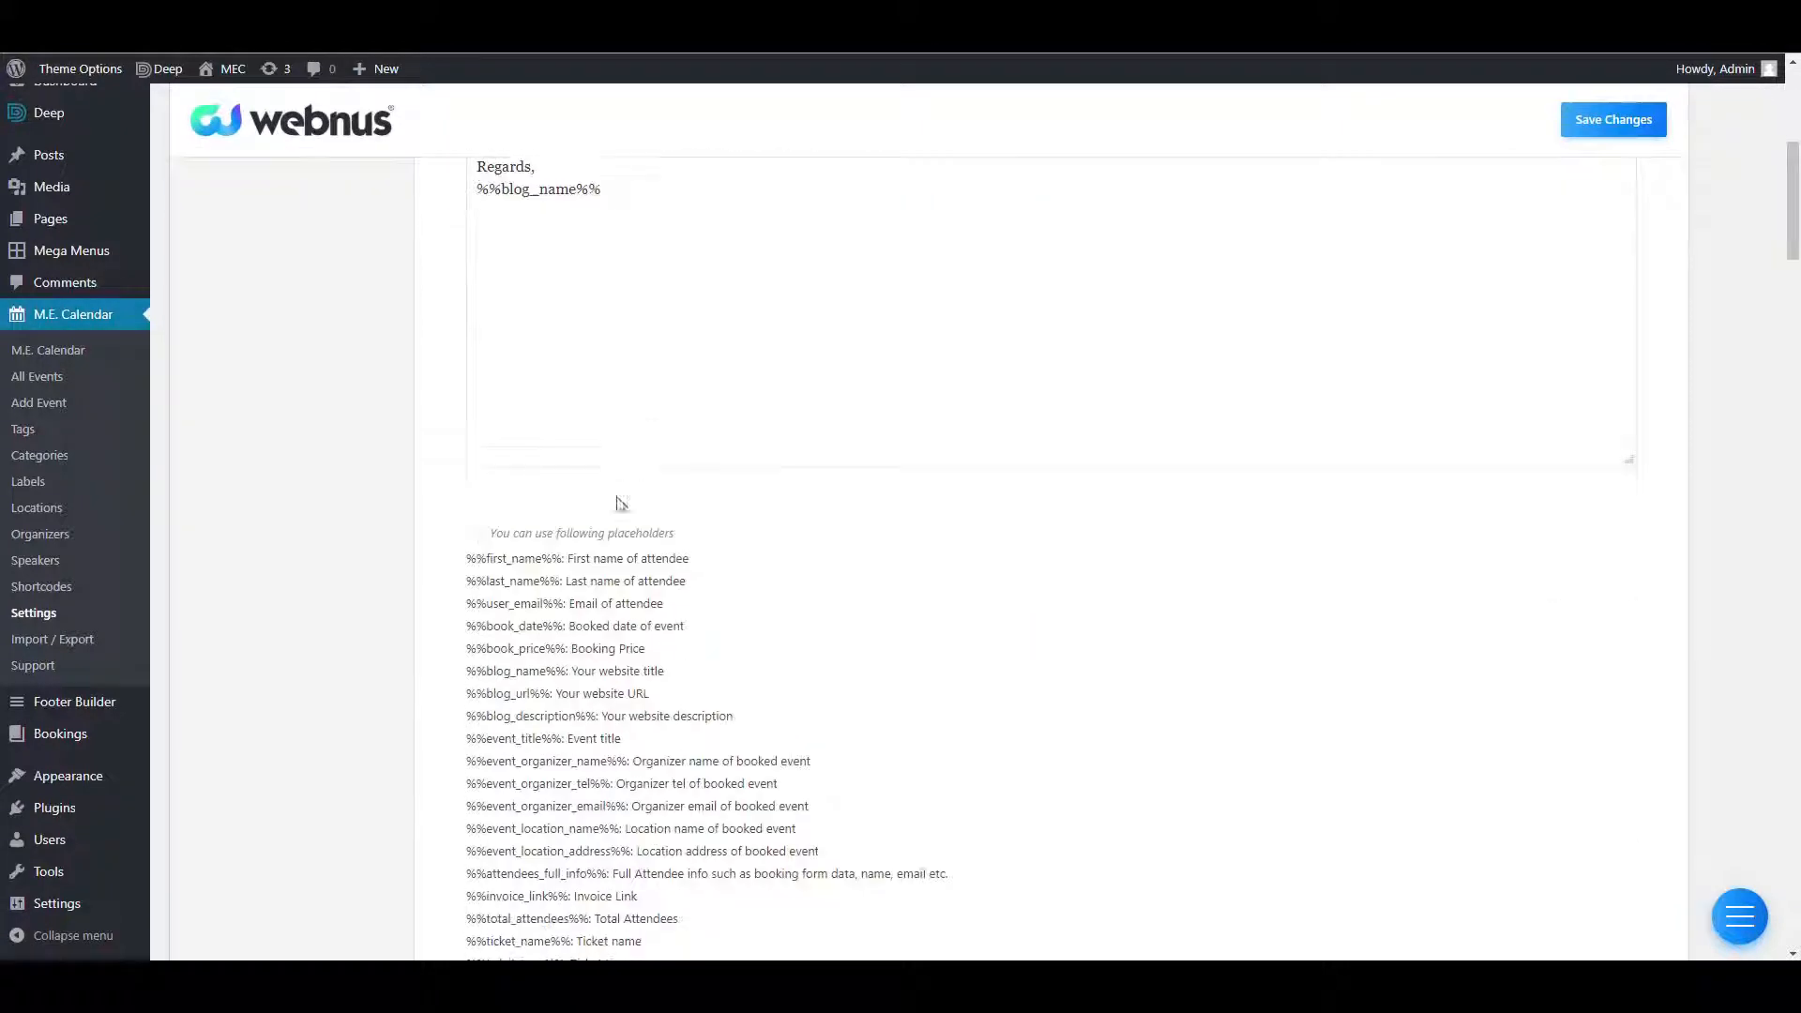
drag(571, 561, 704, 567)
click(564, 564)
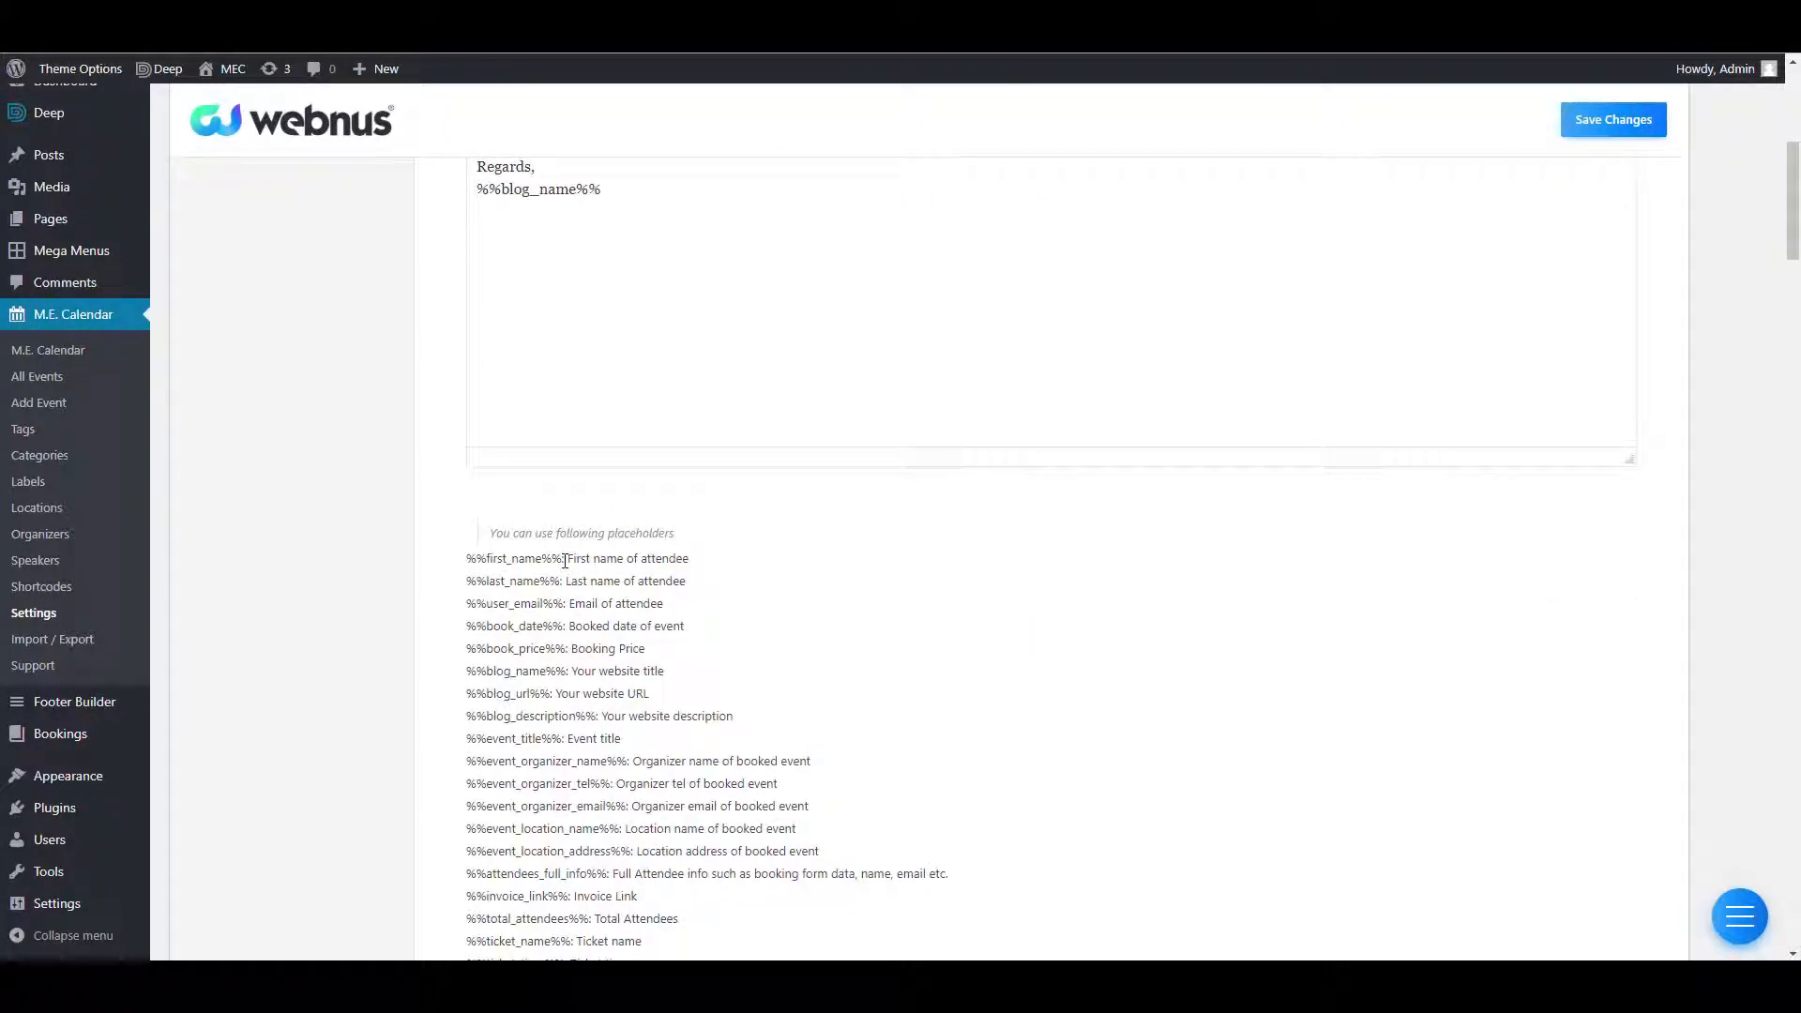
Copy the %%first_name%% placeholder into a new line at the end of the booking notification's email content.
drag(563, 560, 449, 569)
key(ctrl+c)
click(645, 279)
key(Return)
key(ctrl+v)
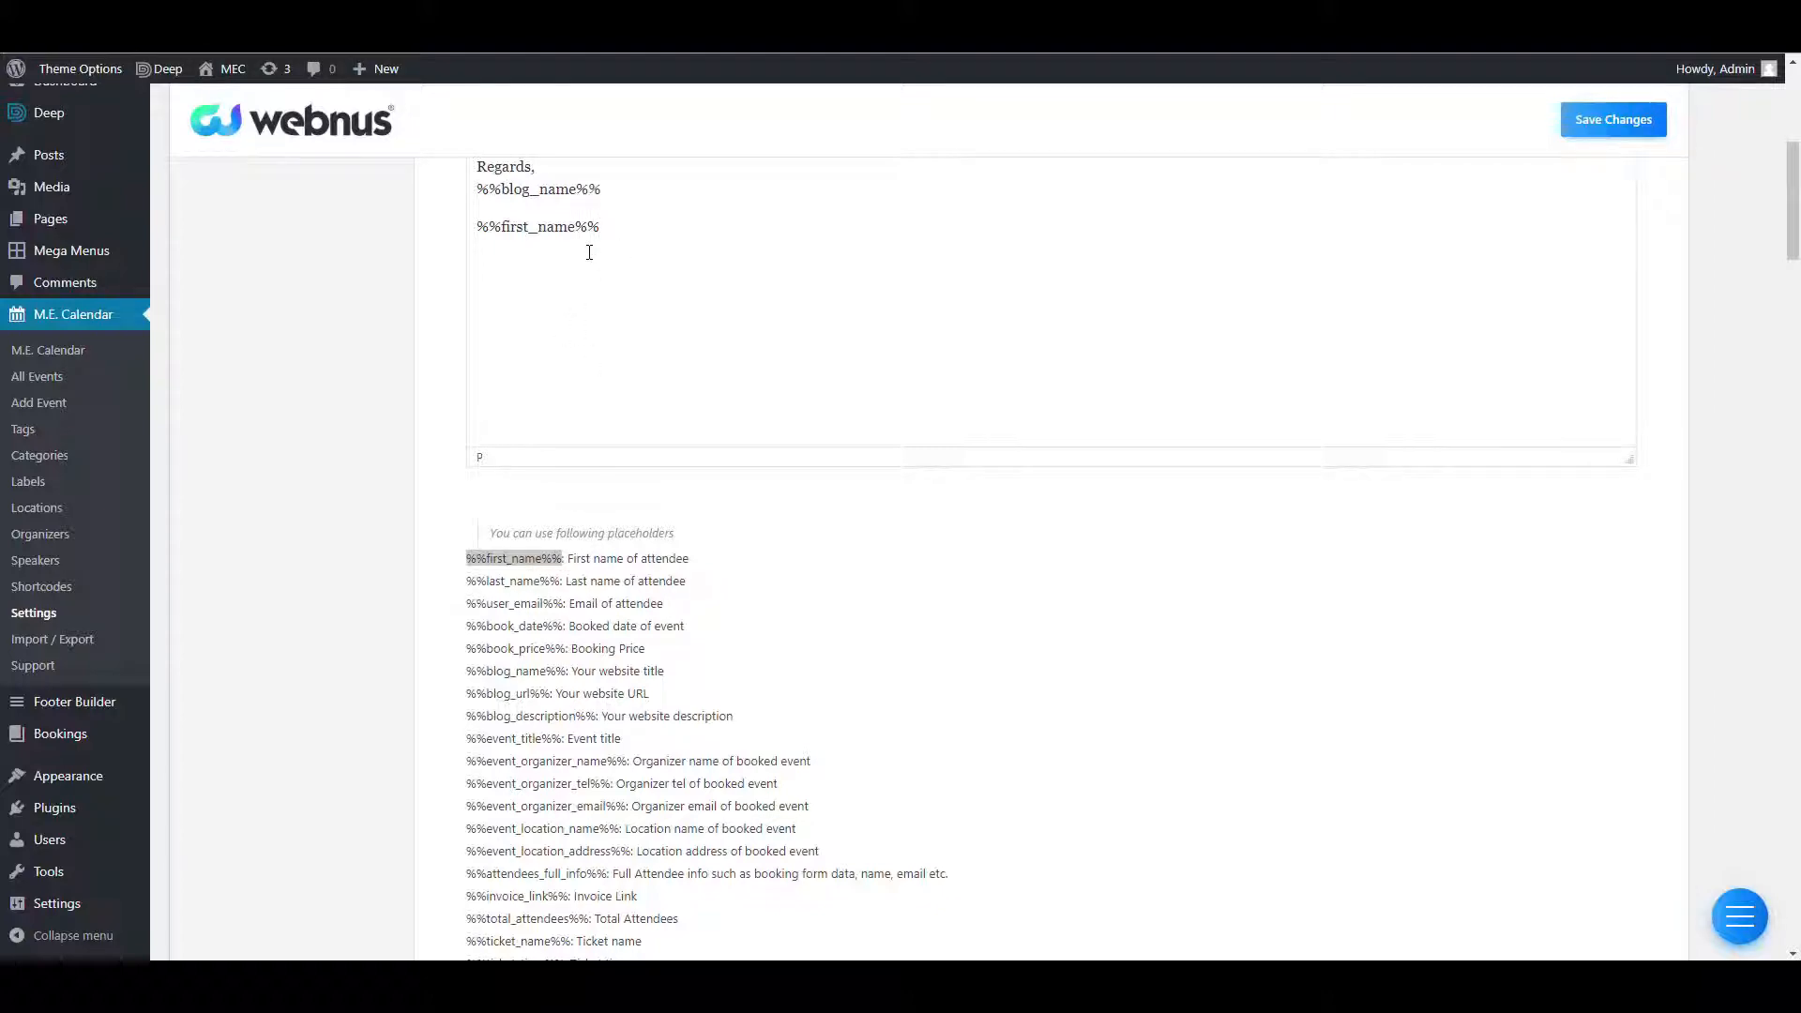
scroll(1282, 353, up, 2)
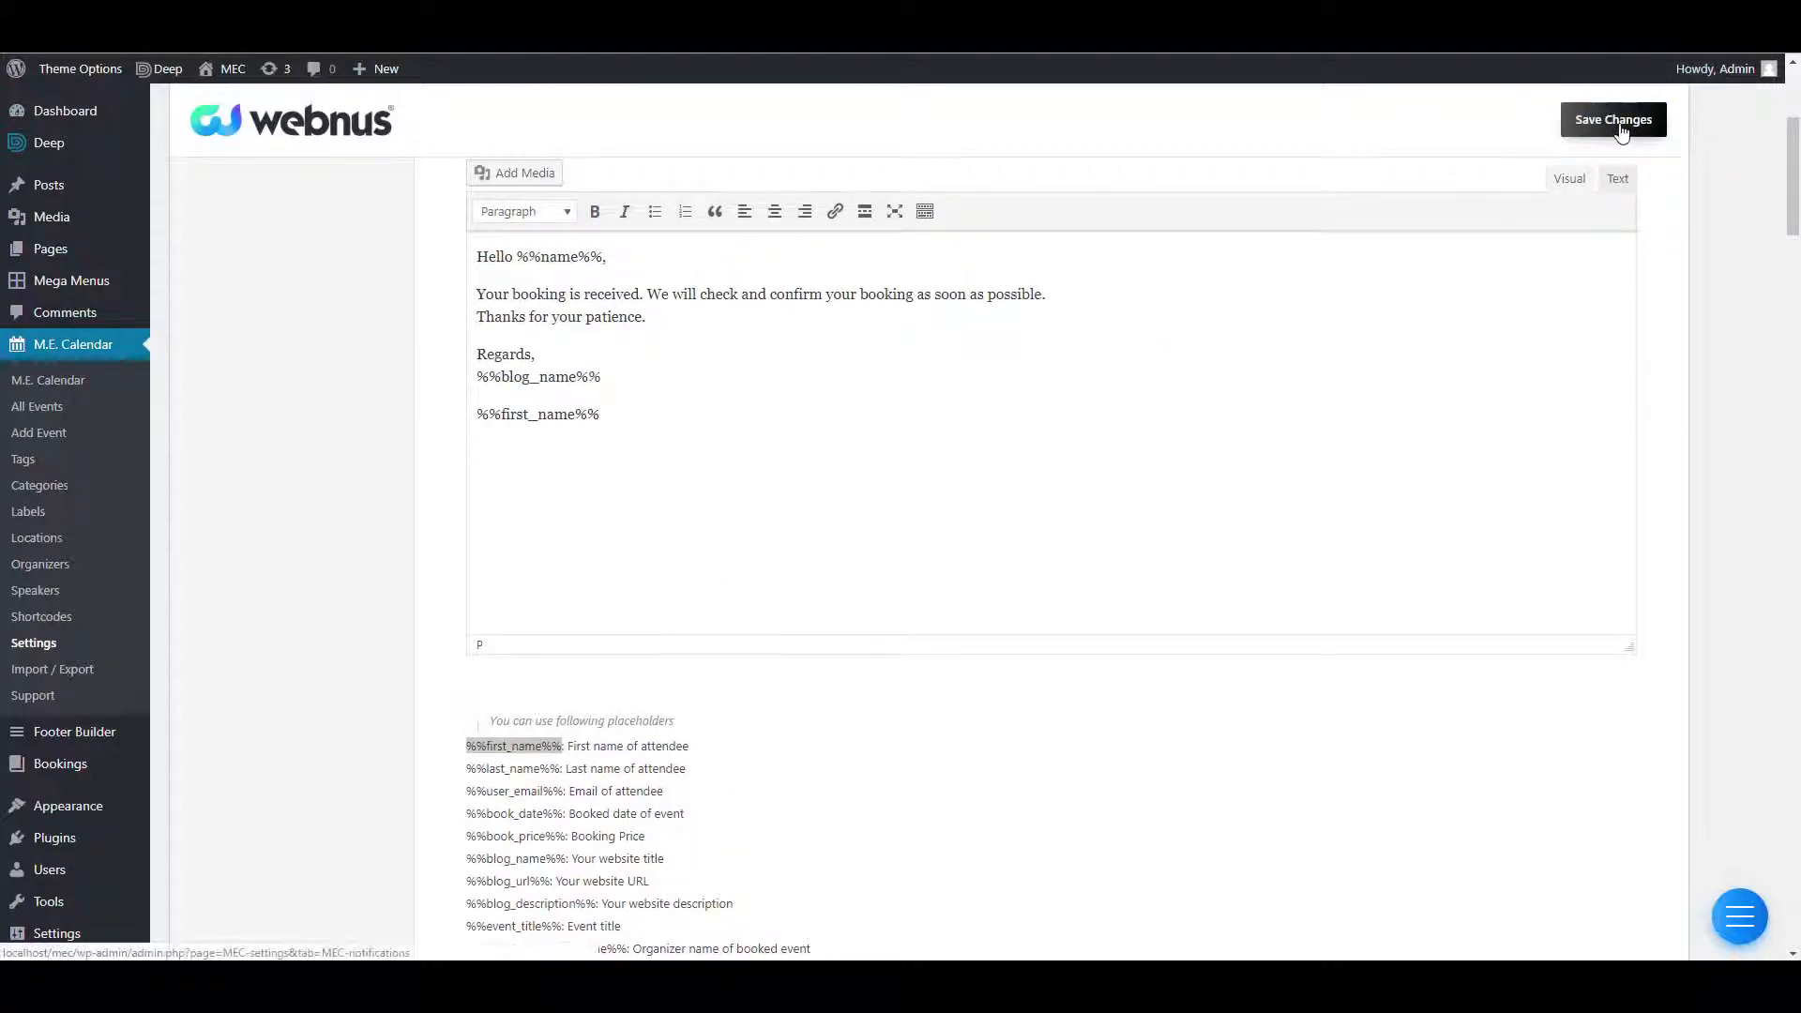
Review the remaining notification templates, including booking verification, booking confirmation and admin notification.
scroll(892, 583, up, 5)
scroll(728, 426, down, 20)
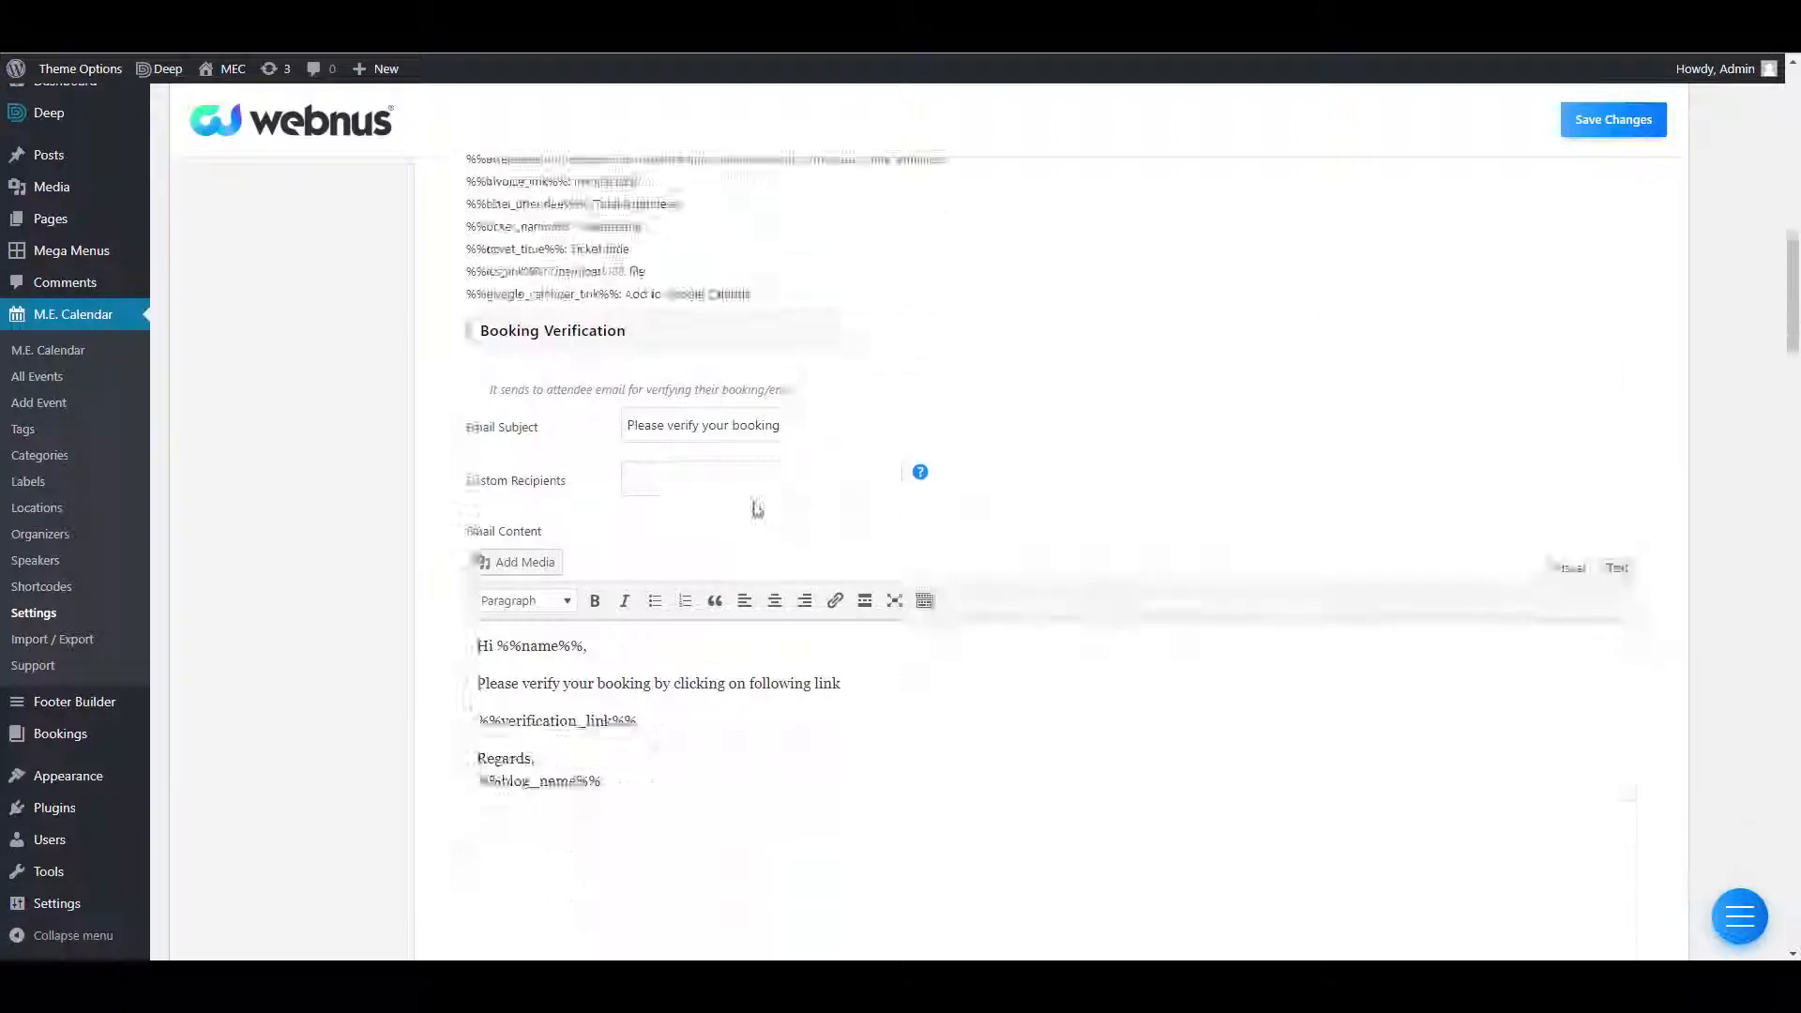
scroll(762, 504, down, 8)
scroll(695, 319, down, 20)
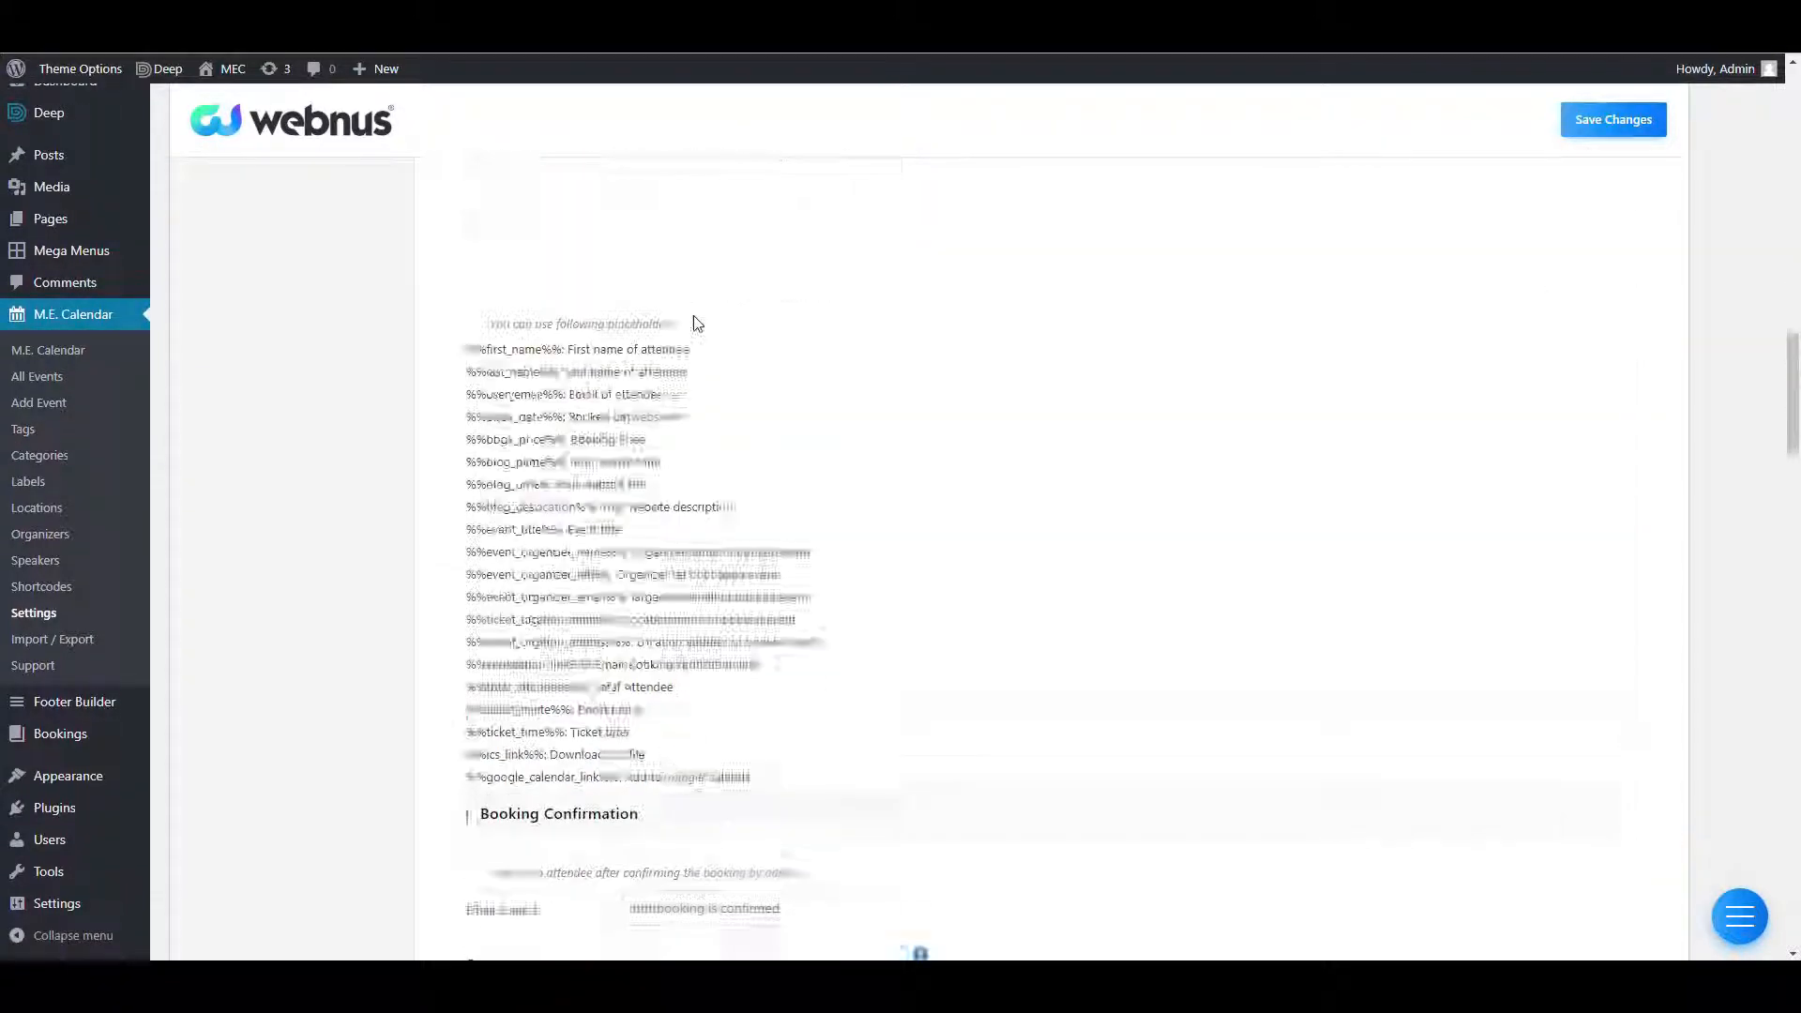
scroll(880, 306, down, 8)
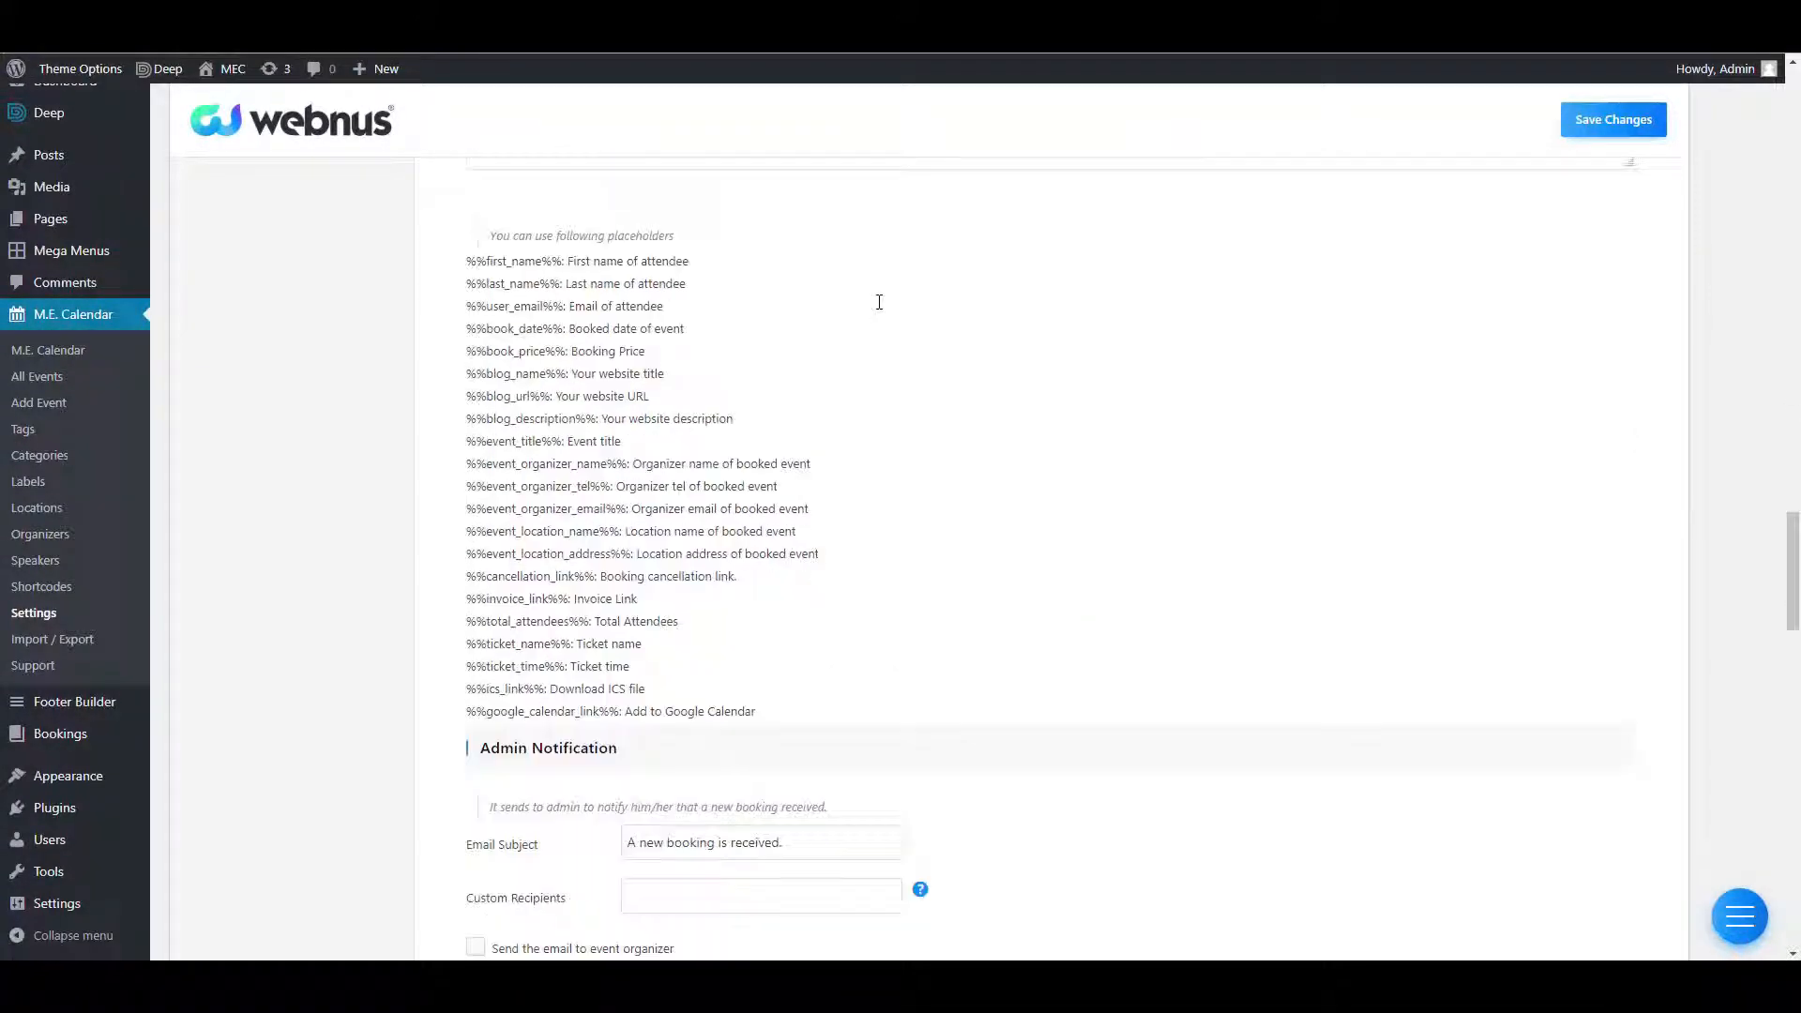
scroll(750, 282, up, 20)
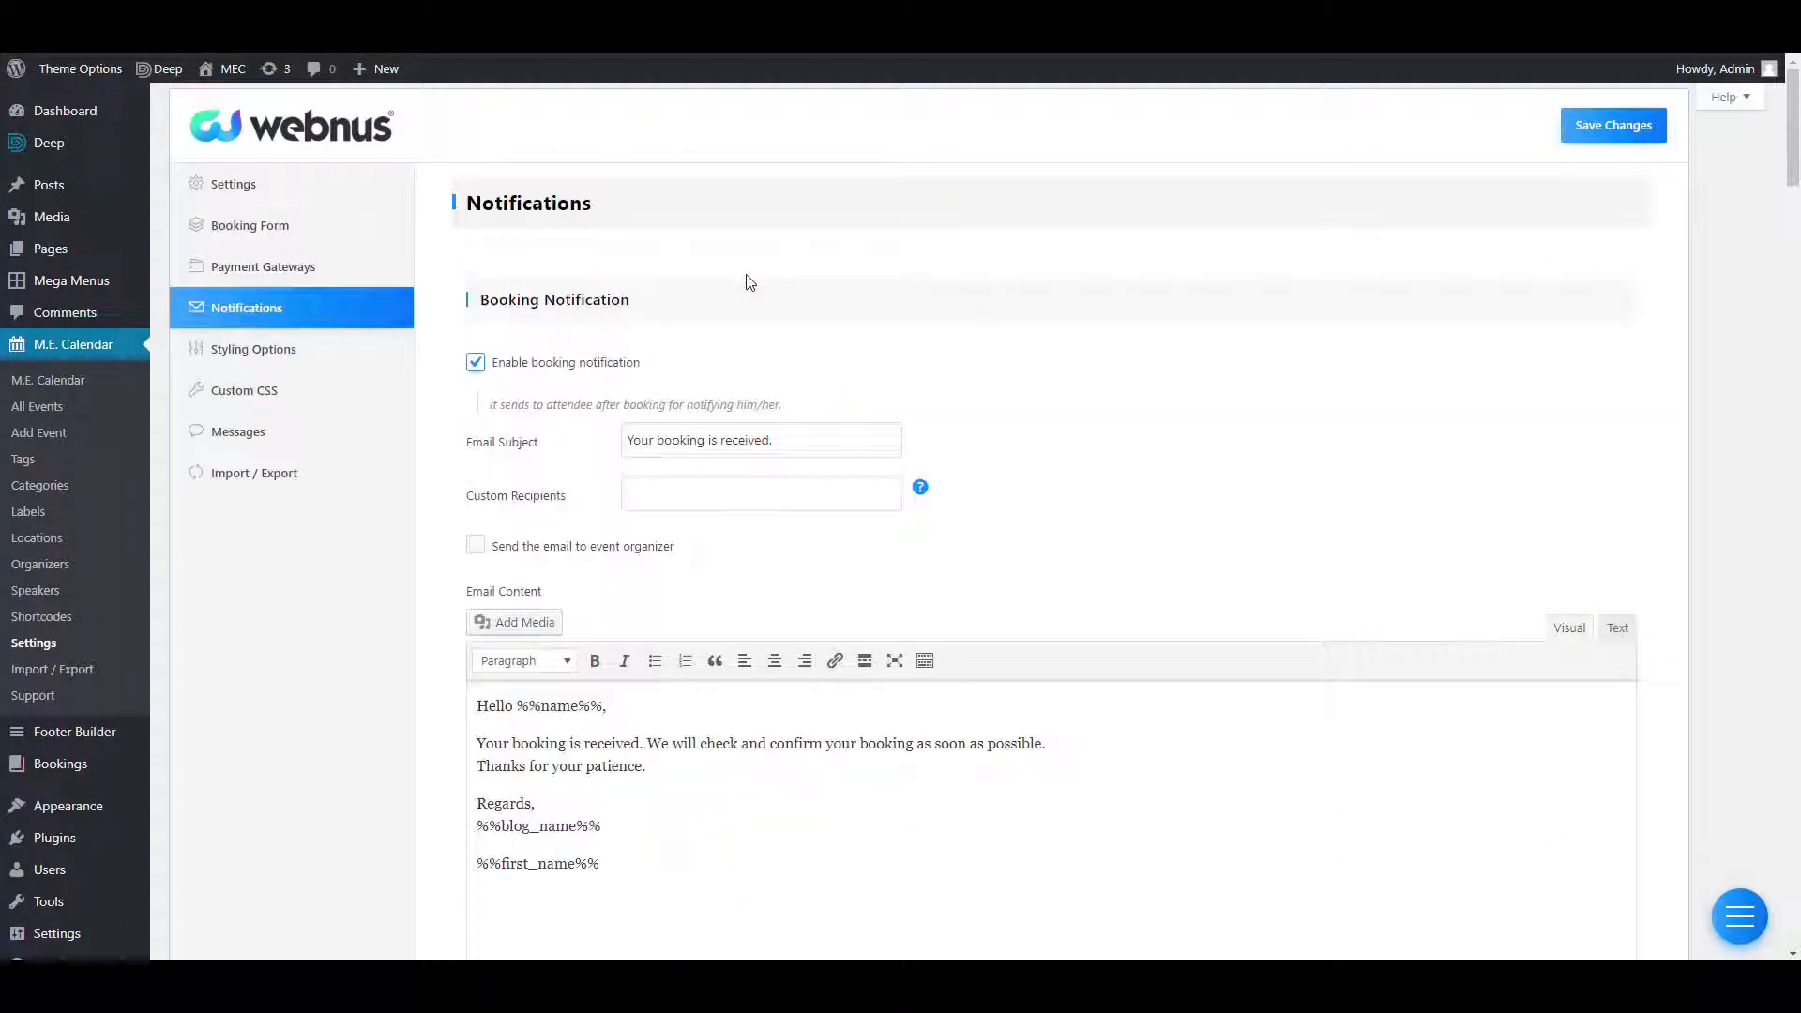
Set the calendar's predefined color skin to lime green in the styling options and save the changes.
click(267, 358)
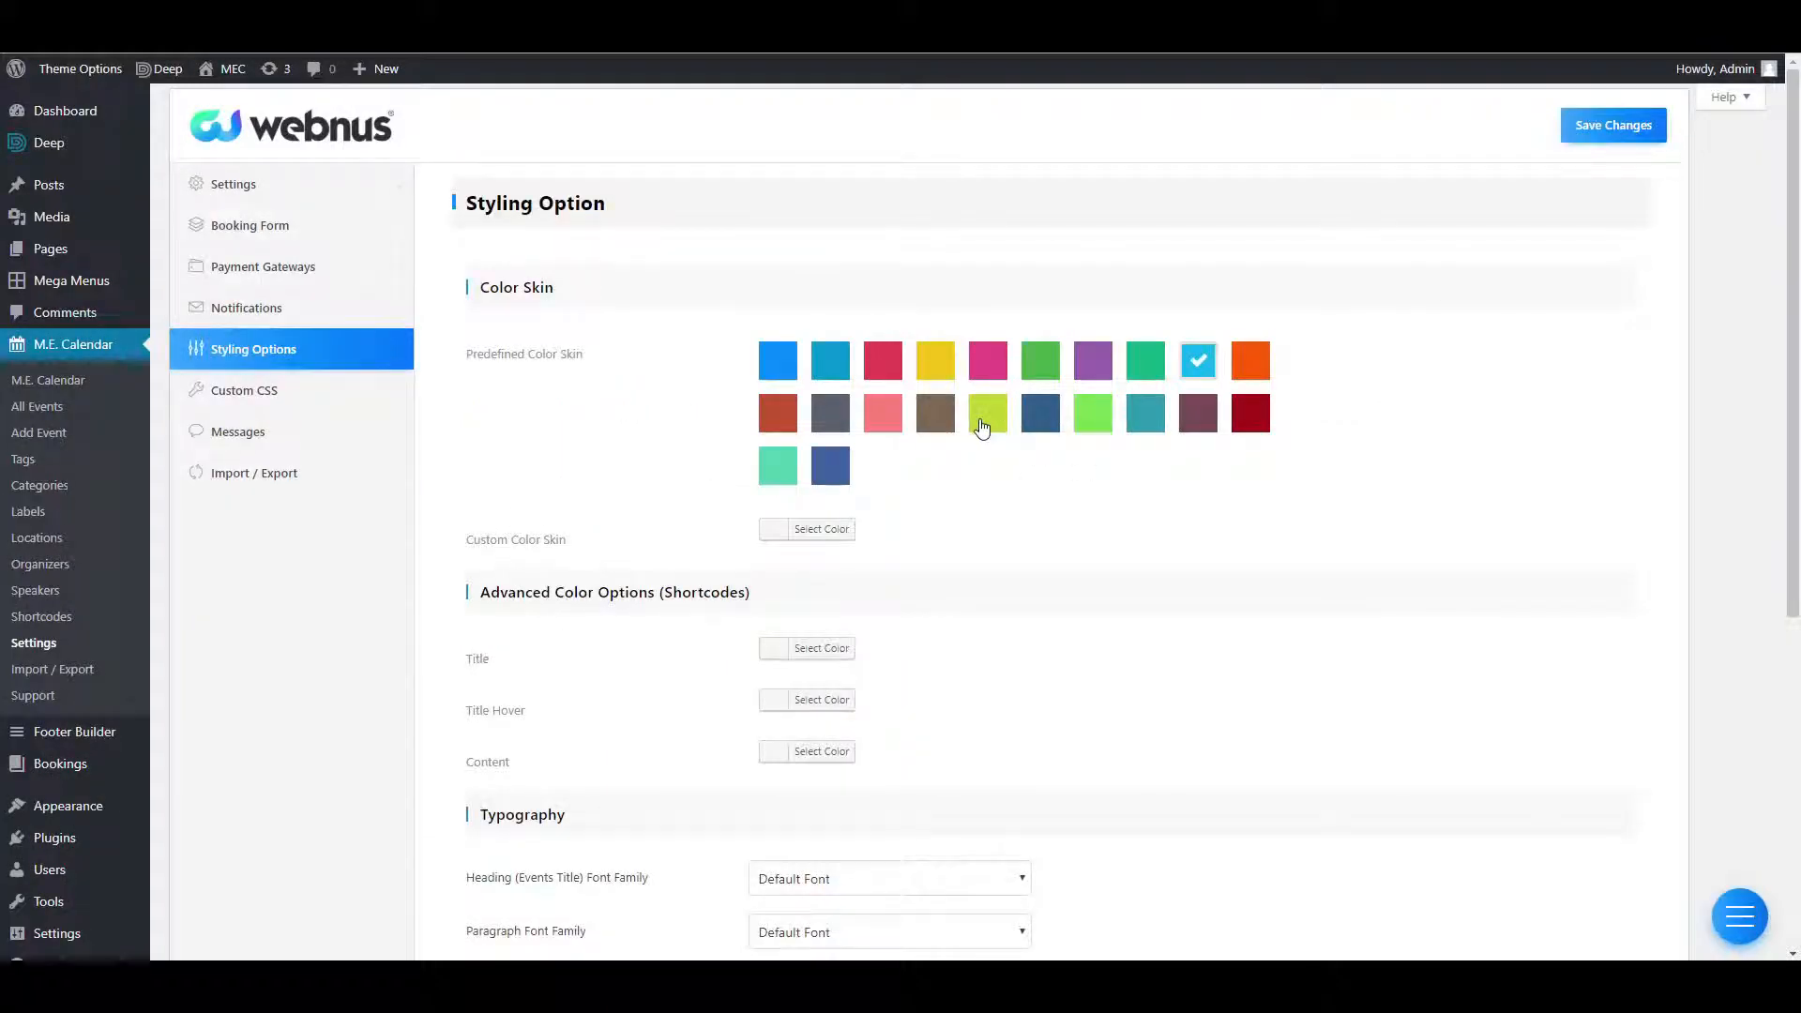
click(982, 428)
click(1585, 131)
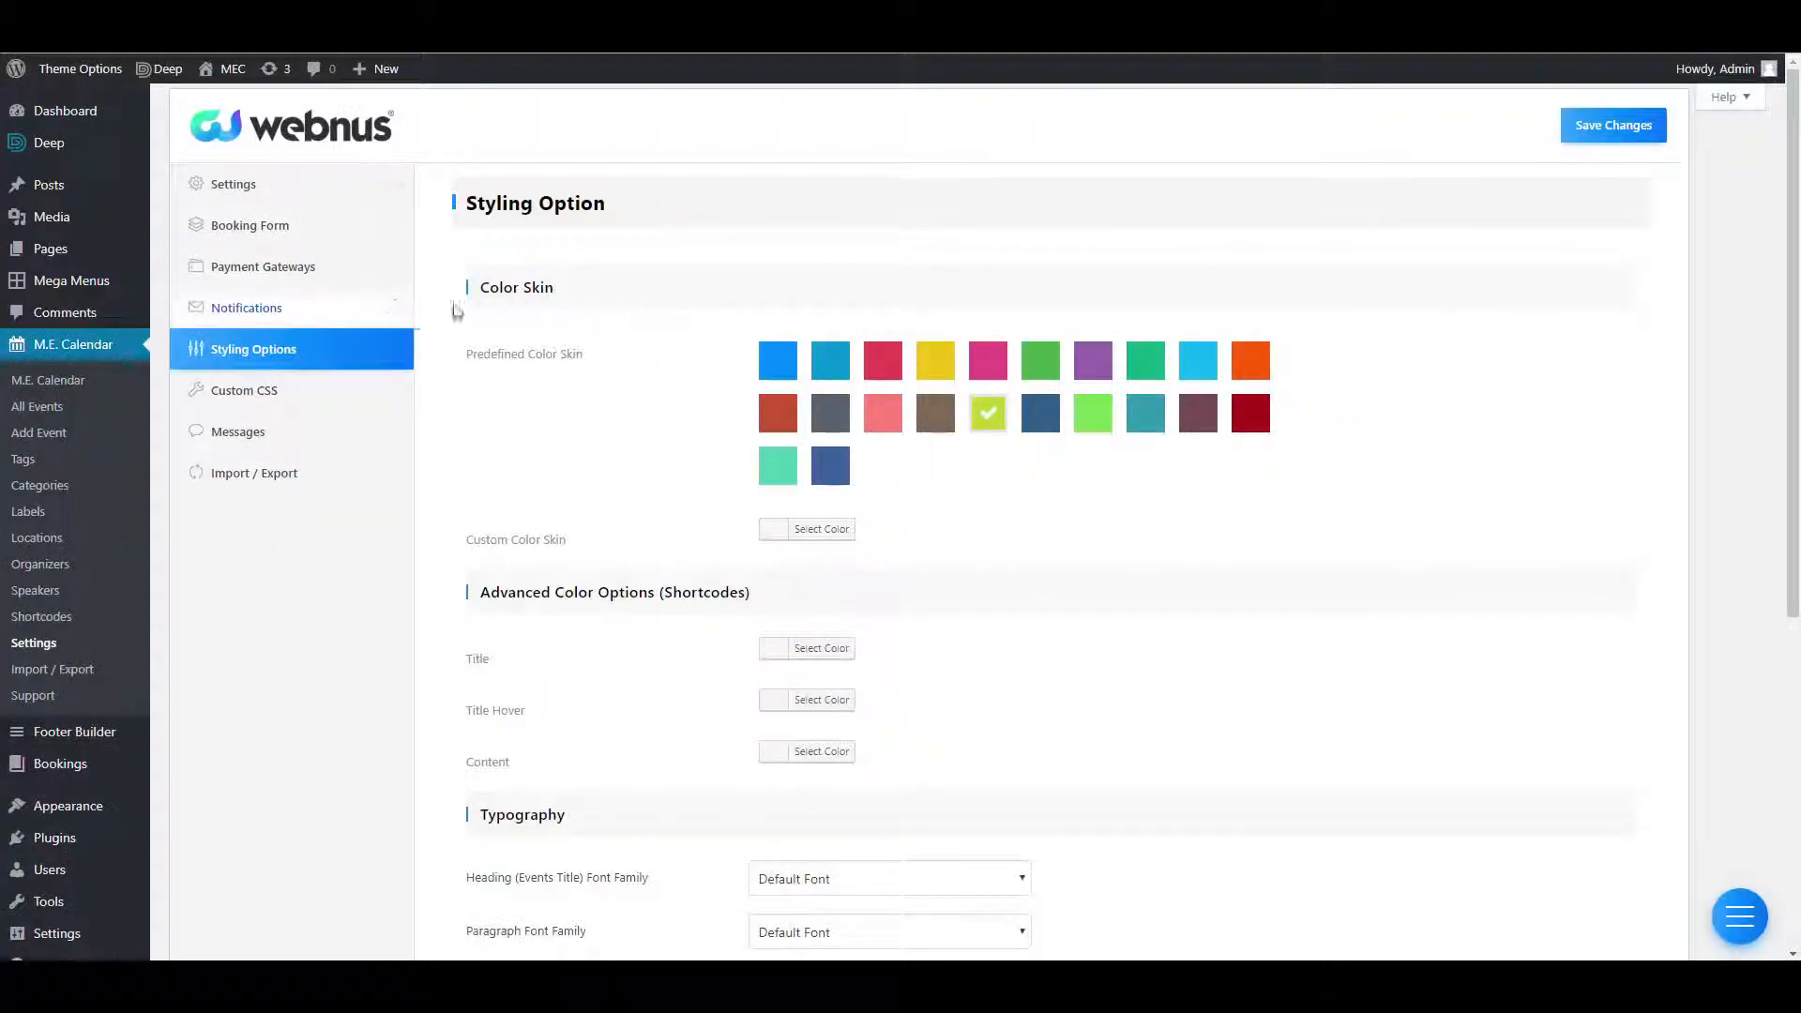
Look over the advanced color, typography and container width styling options.
scroll(600, 338, down, 4)
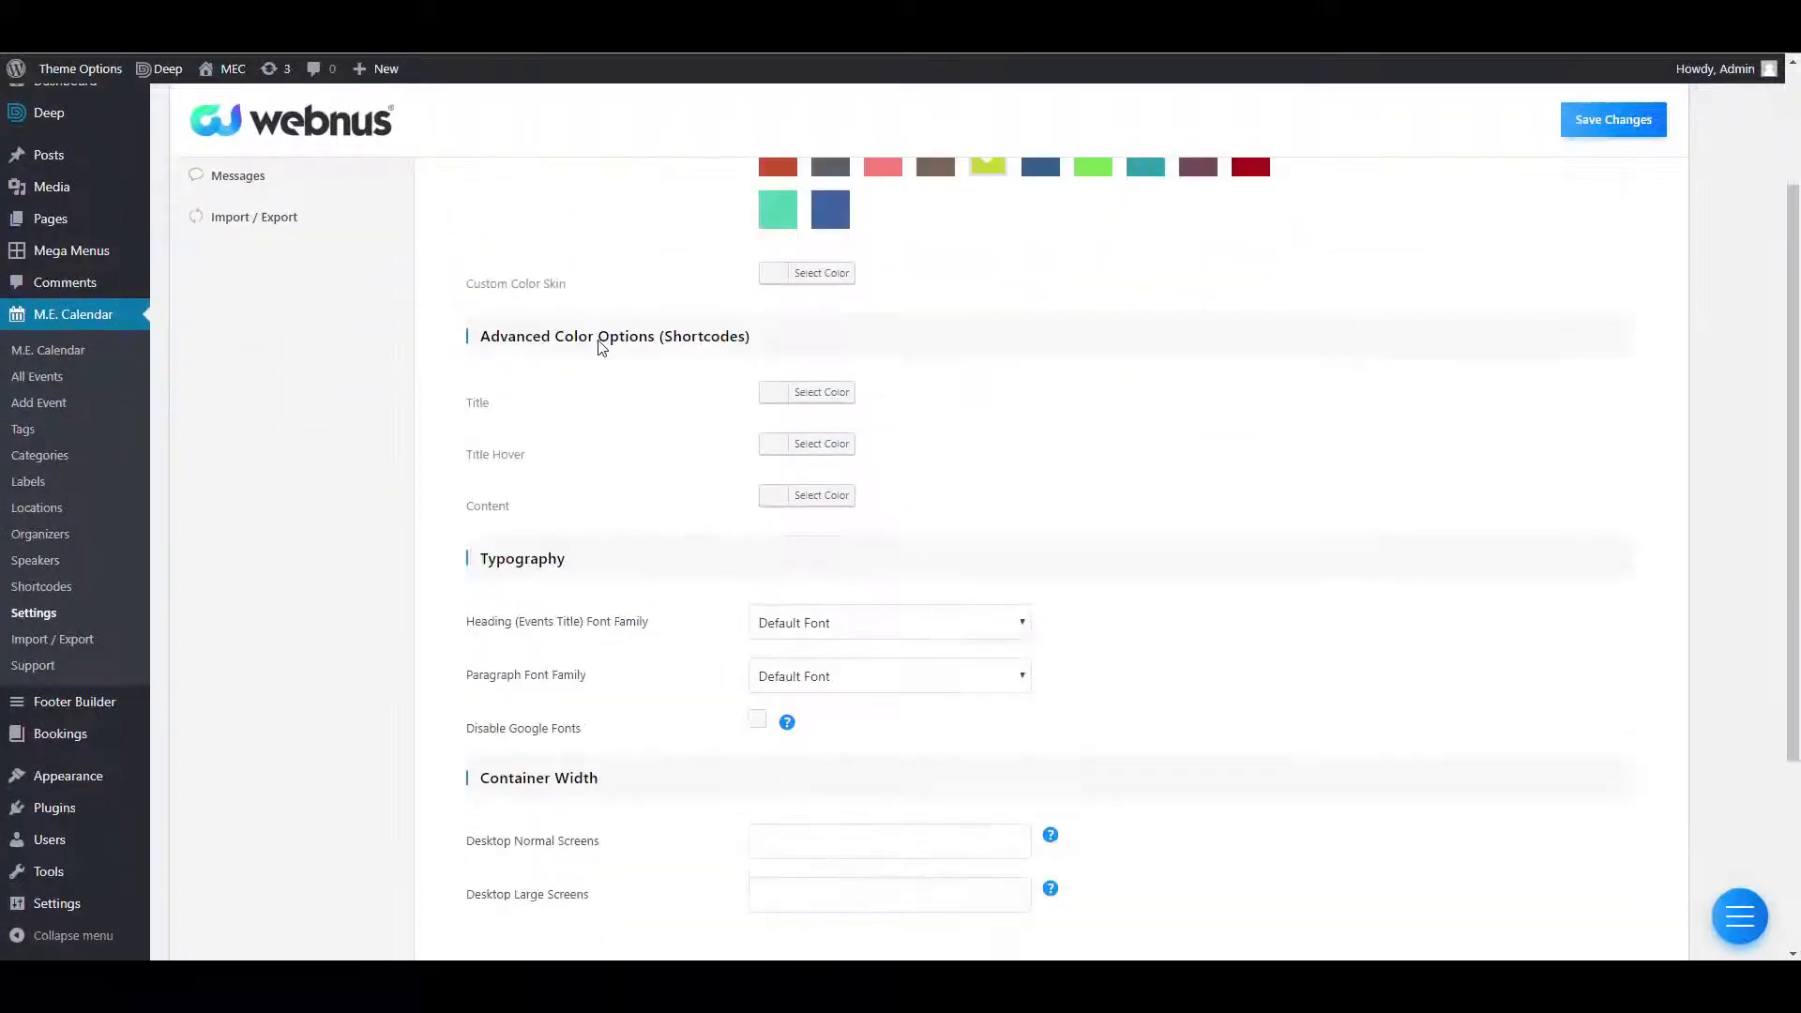
double_click(476, 303)
drag(525, 359, 480, 358)
scroll(577, 474, down, 1)
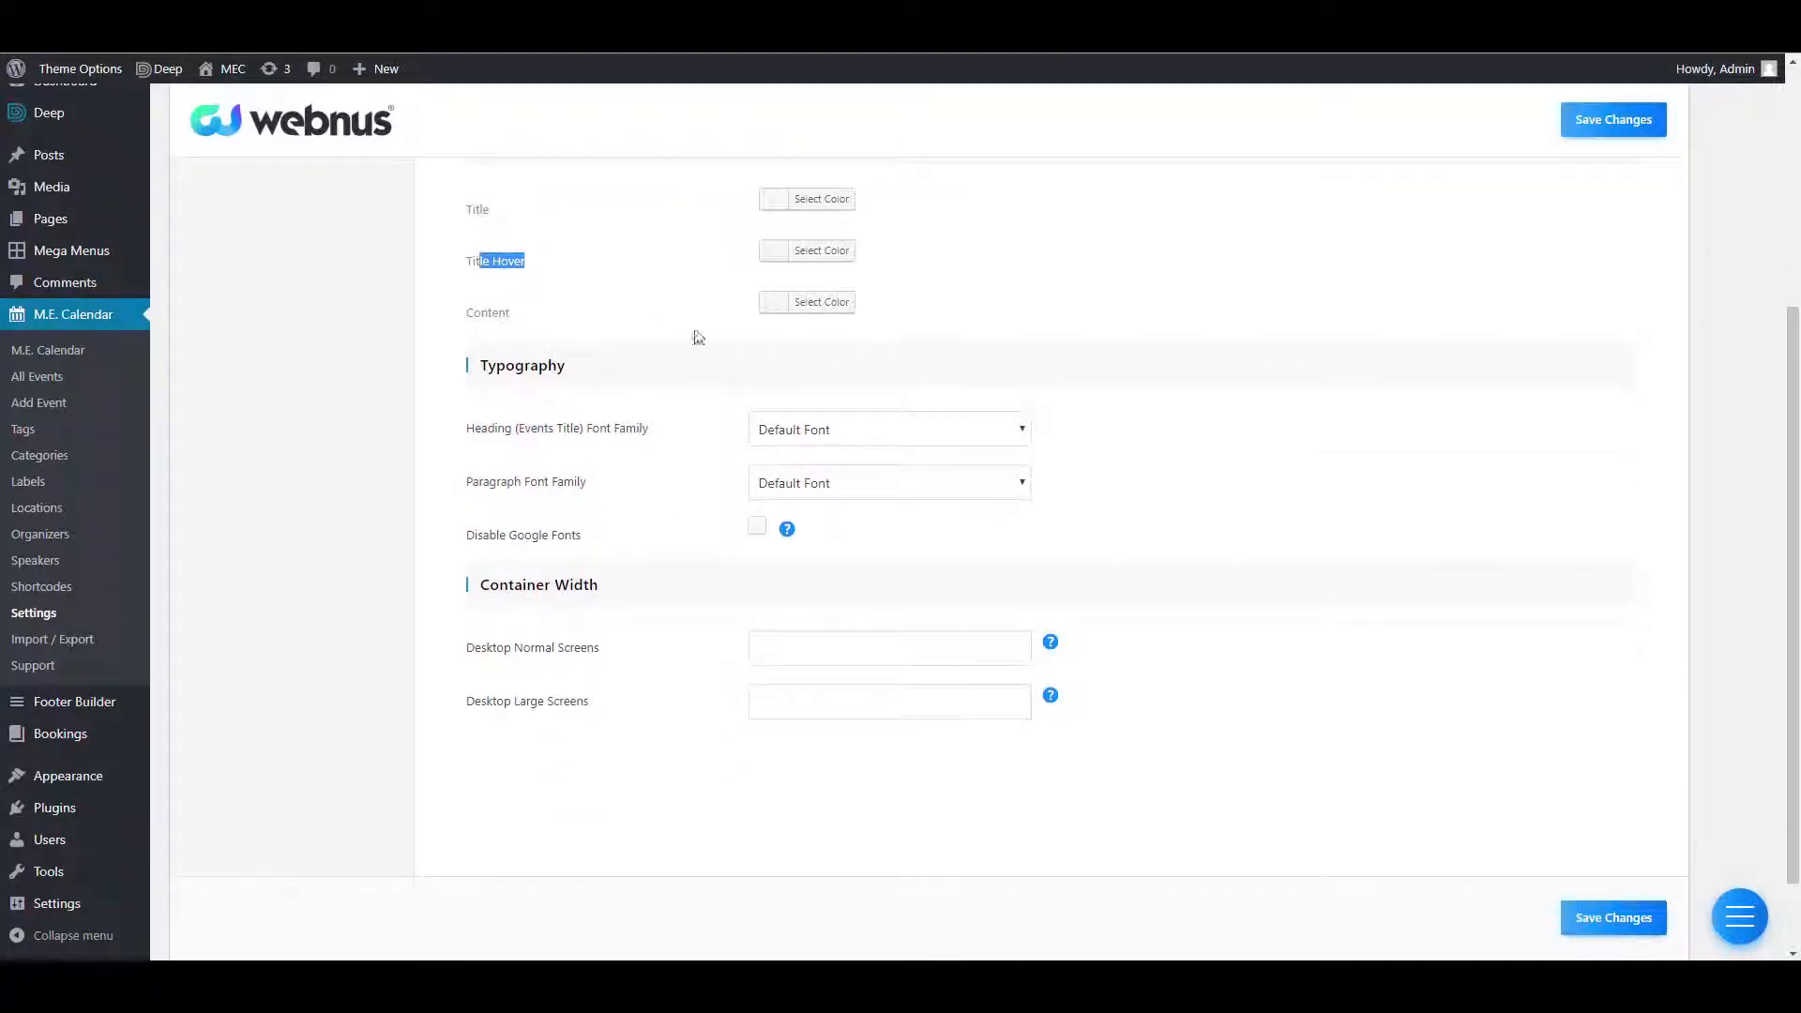
scroll(696, 469, down, 1)
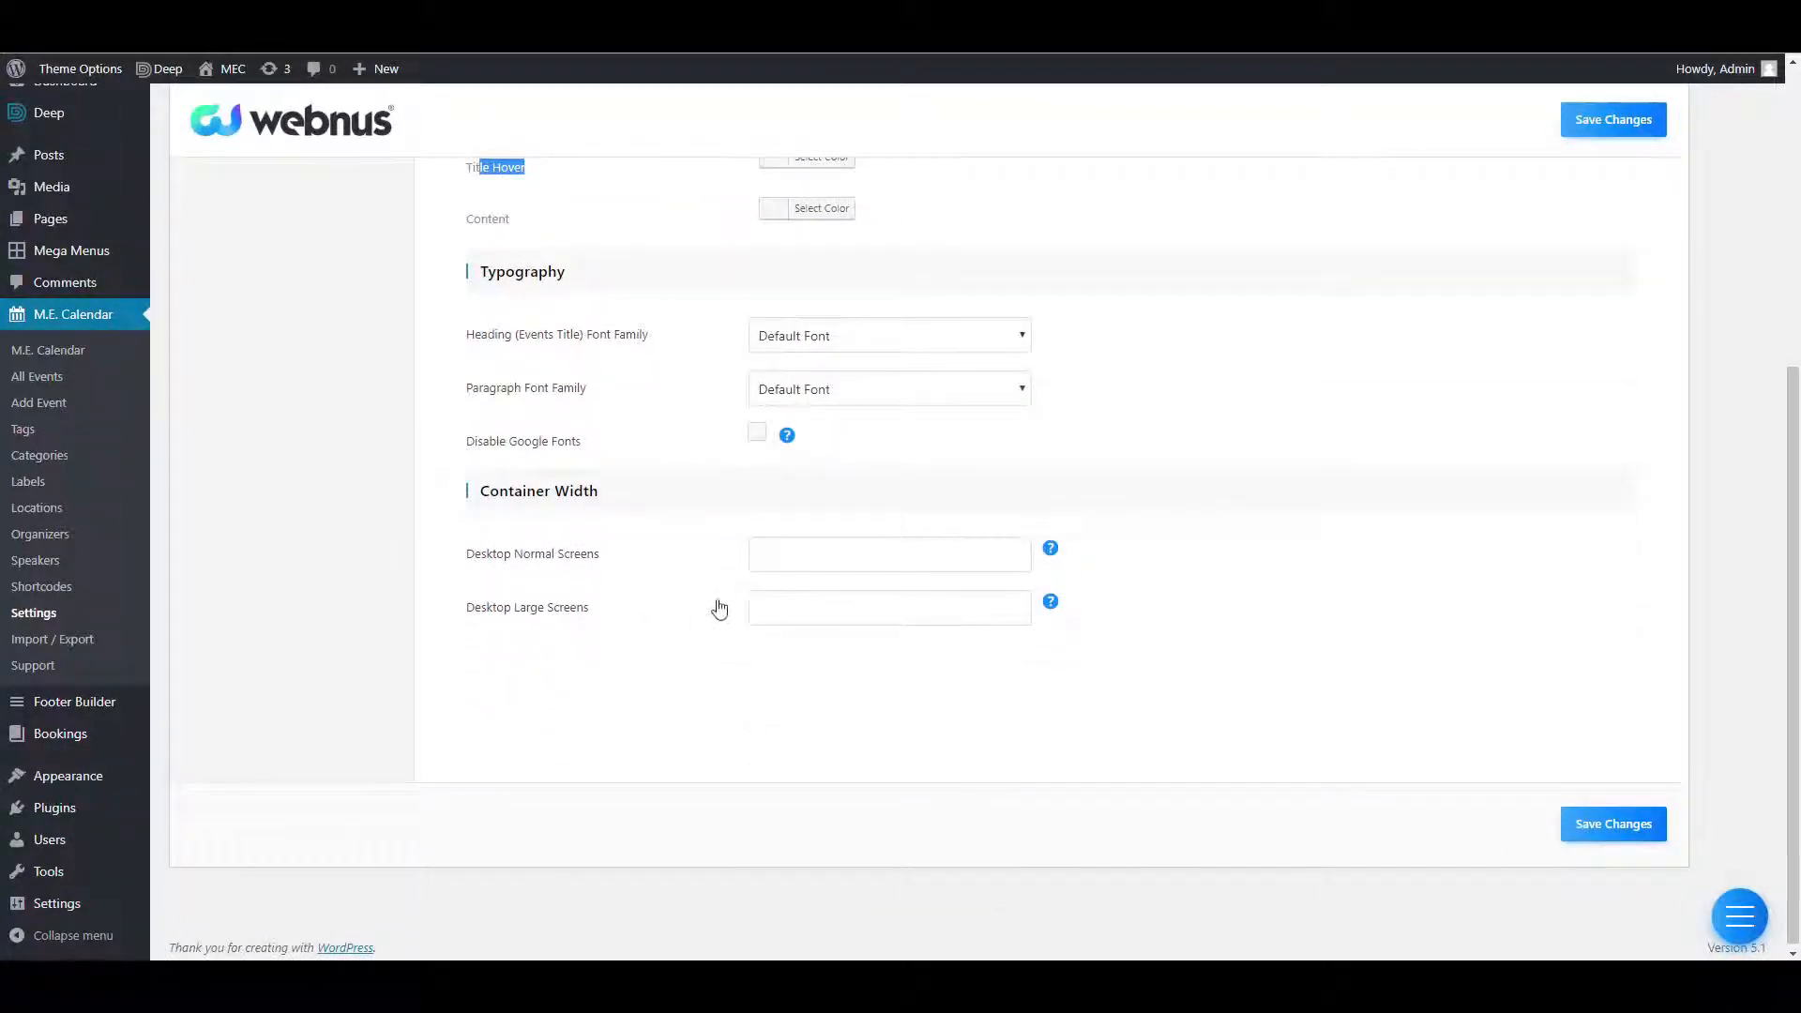
scroll(981, 707, up, 6)
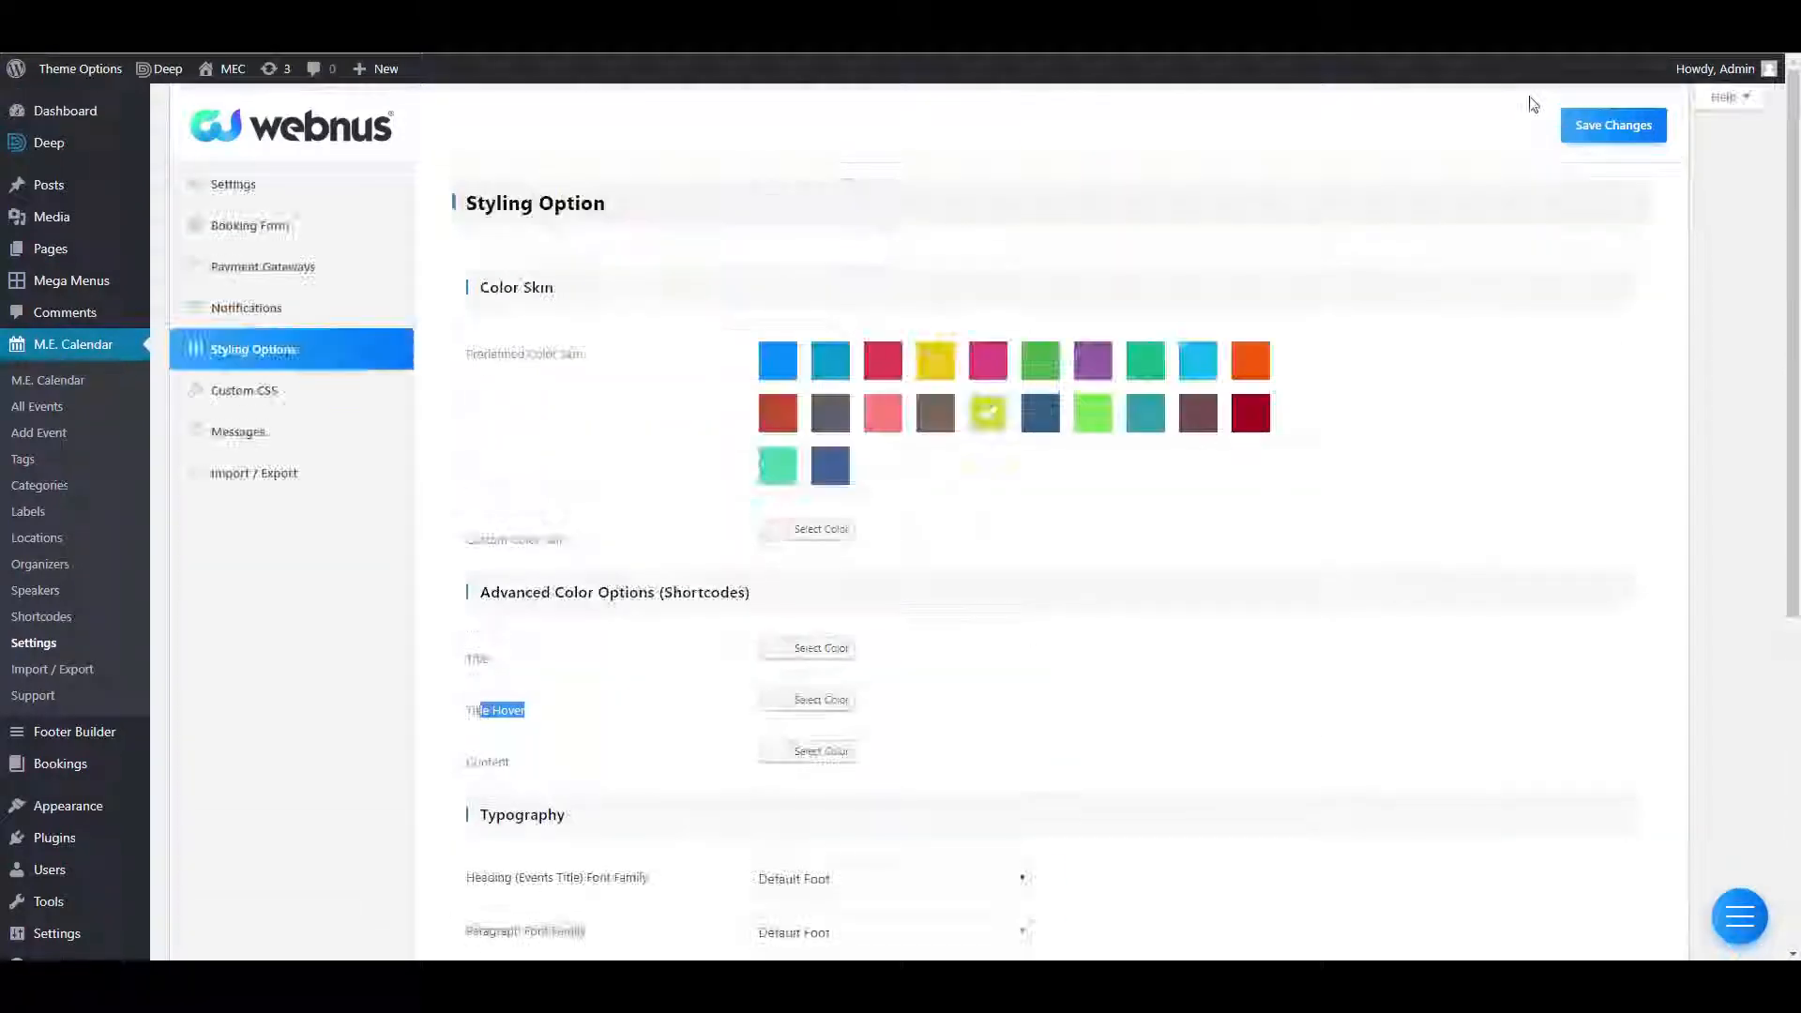
Look over the custom CSS area and the editable message texts in the Others group.
click(317, 394)
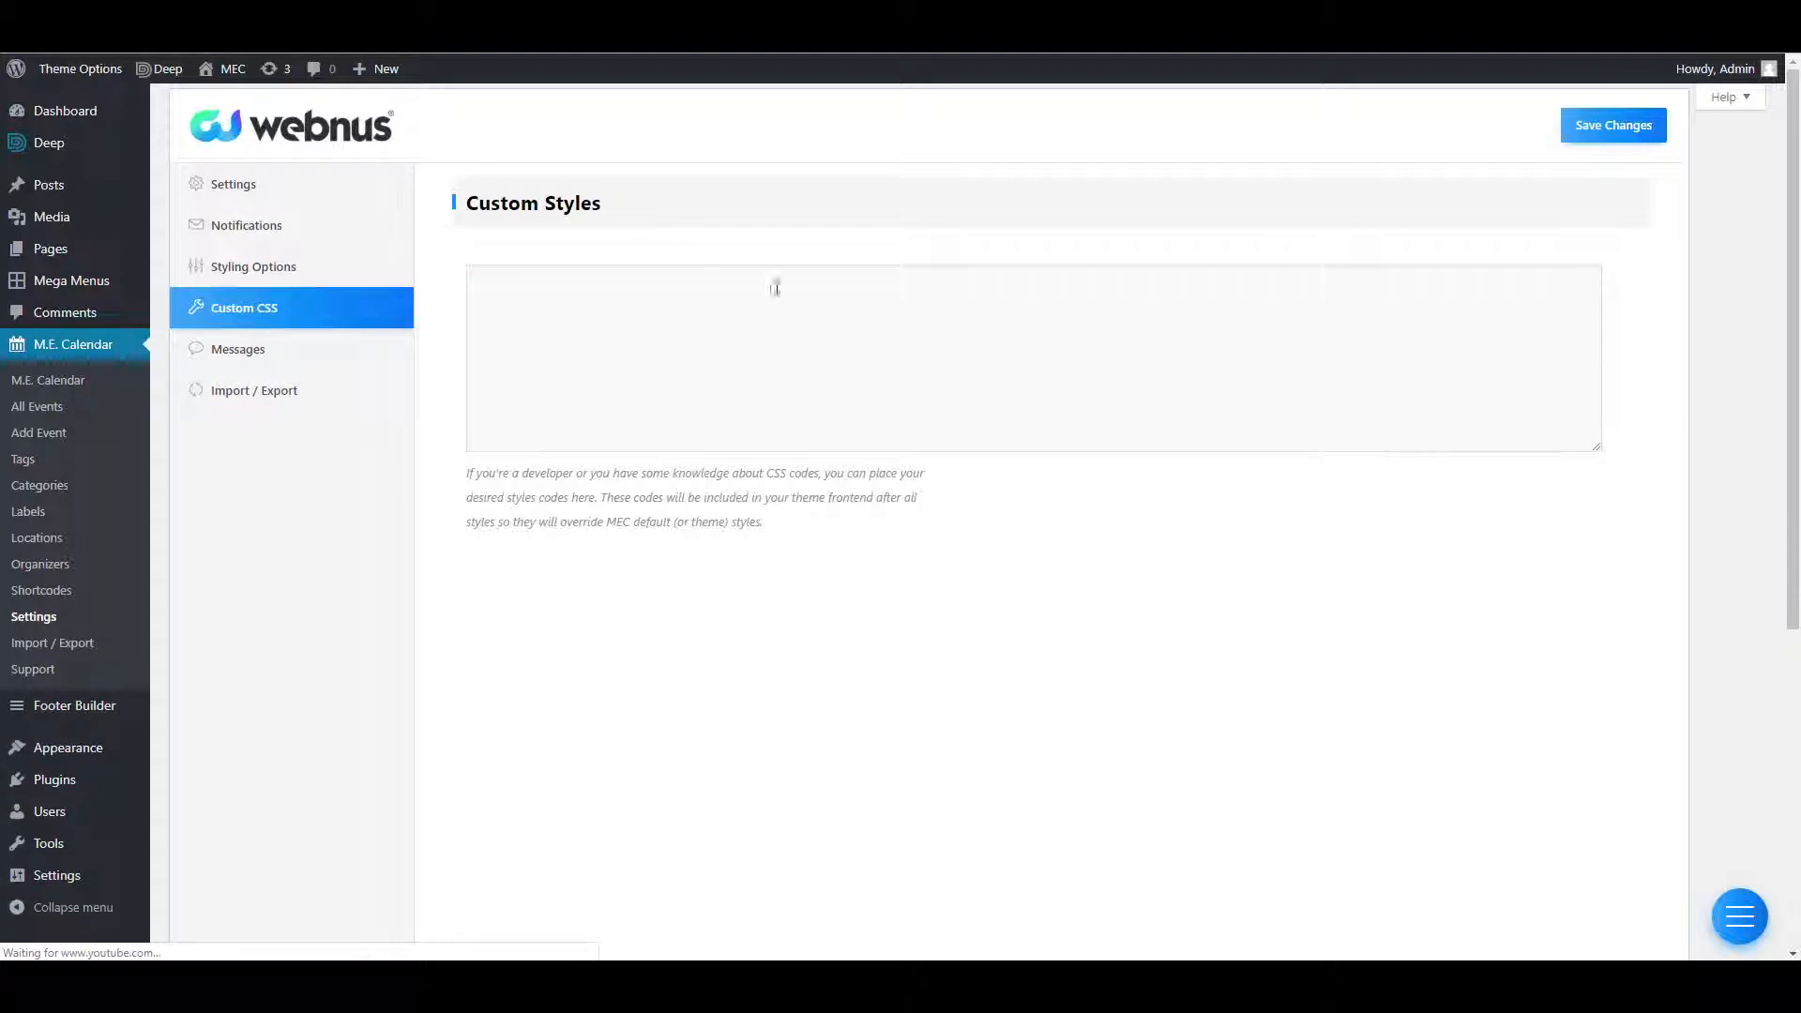
click(632, 345)
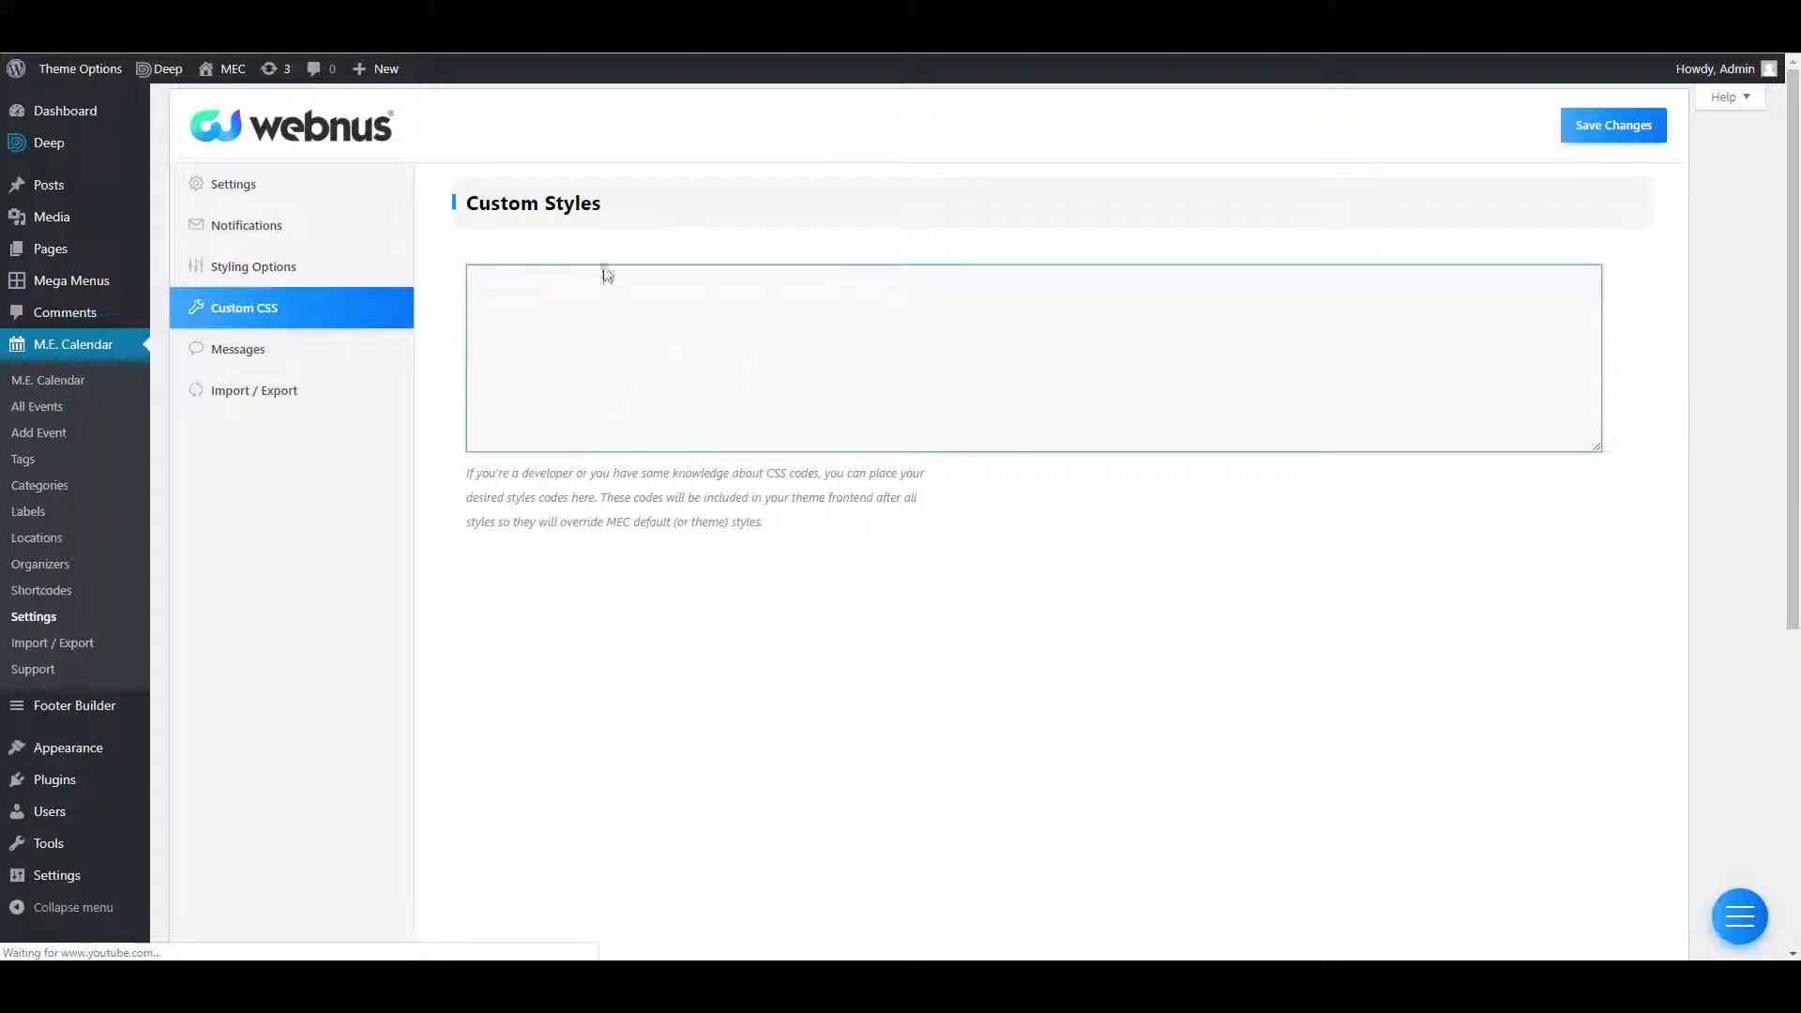
click(259, 358)
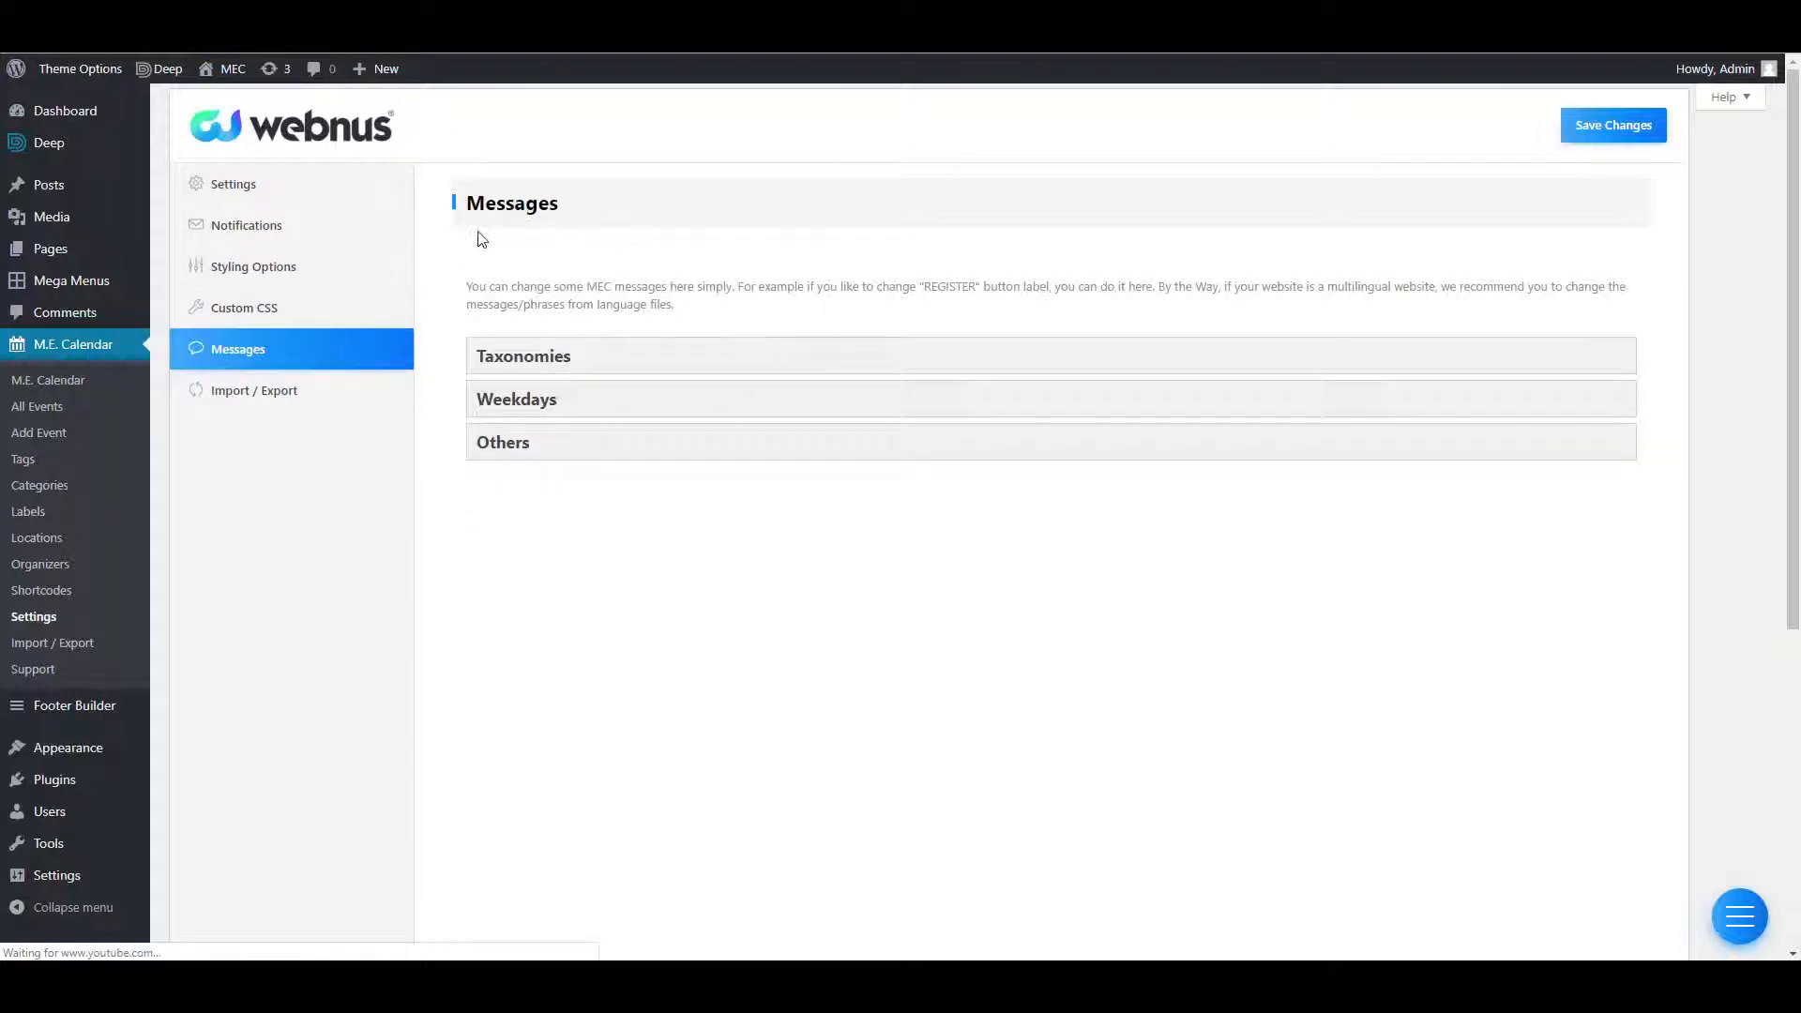
click(575, 452)
scroll(575, 563, down, 4)
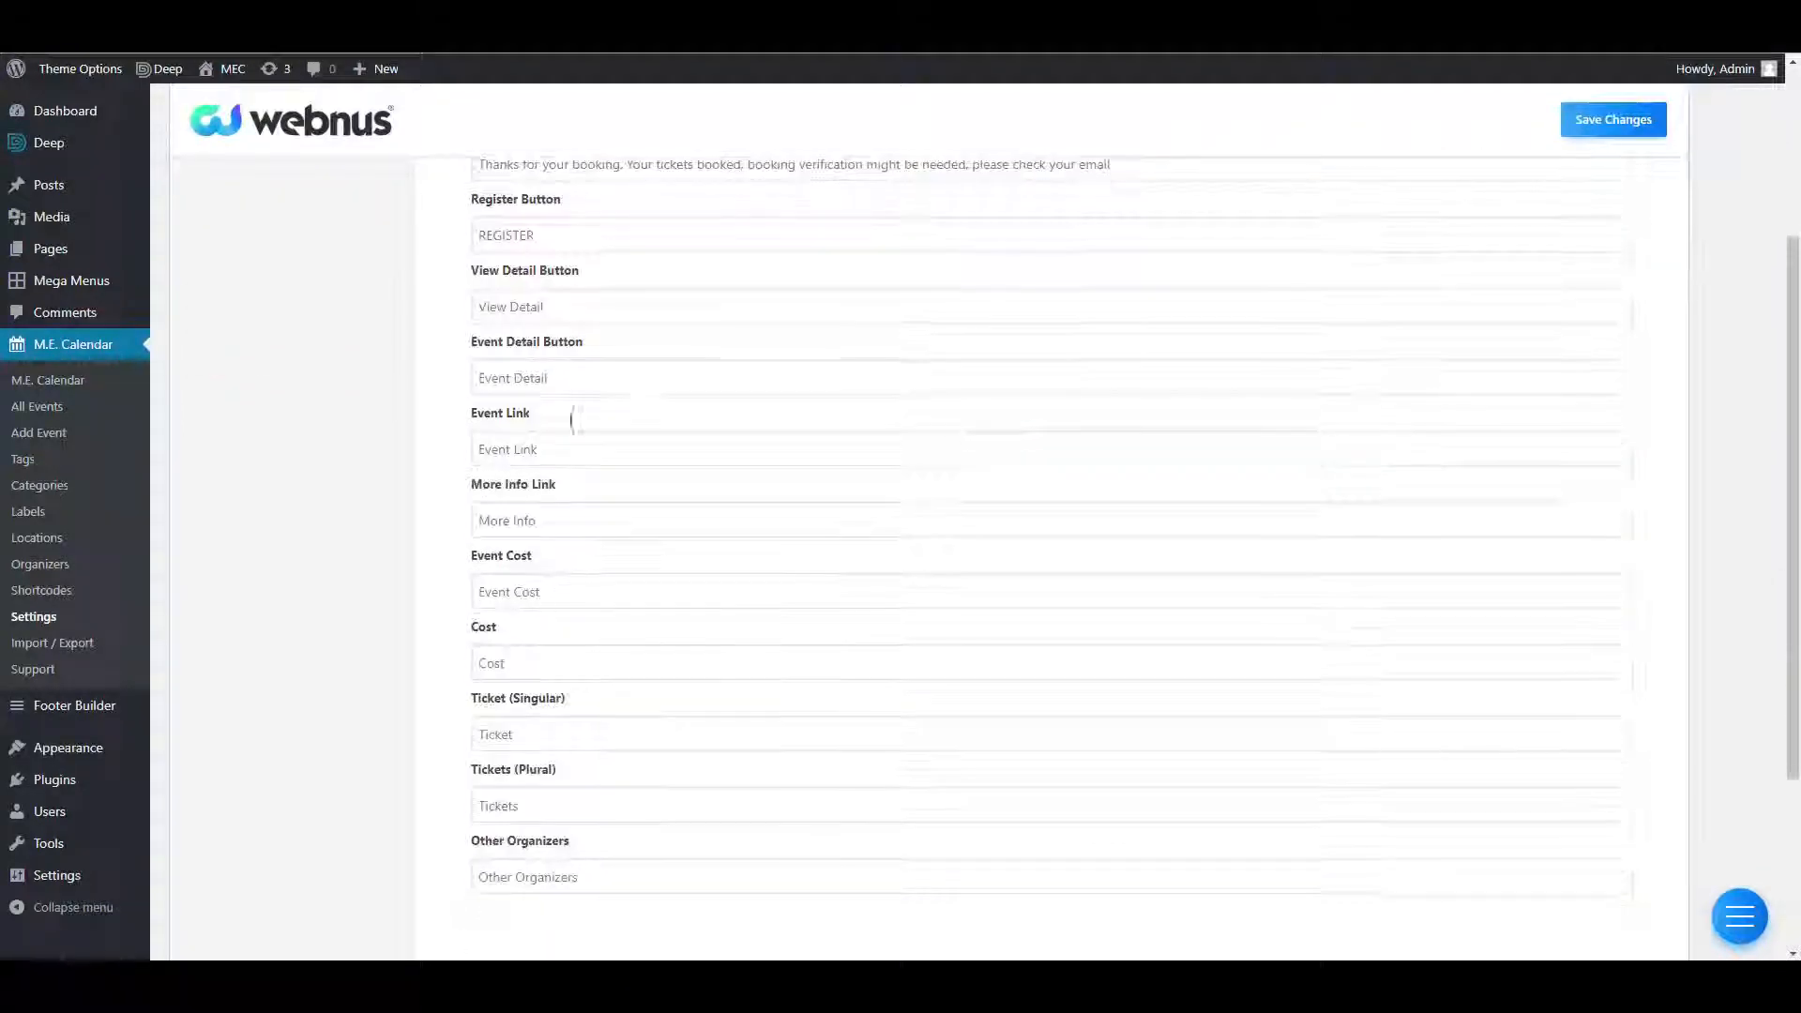
scroll(594, 816, down, 3)
scroll(594, 471, up, 6)
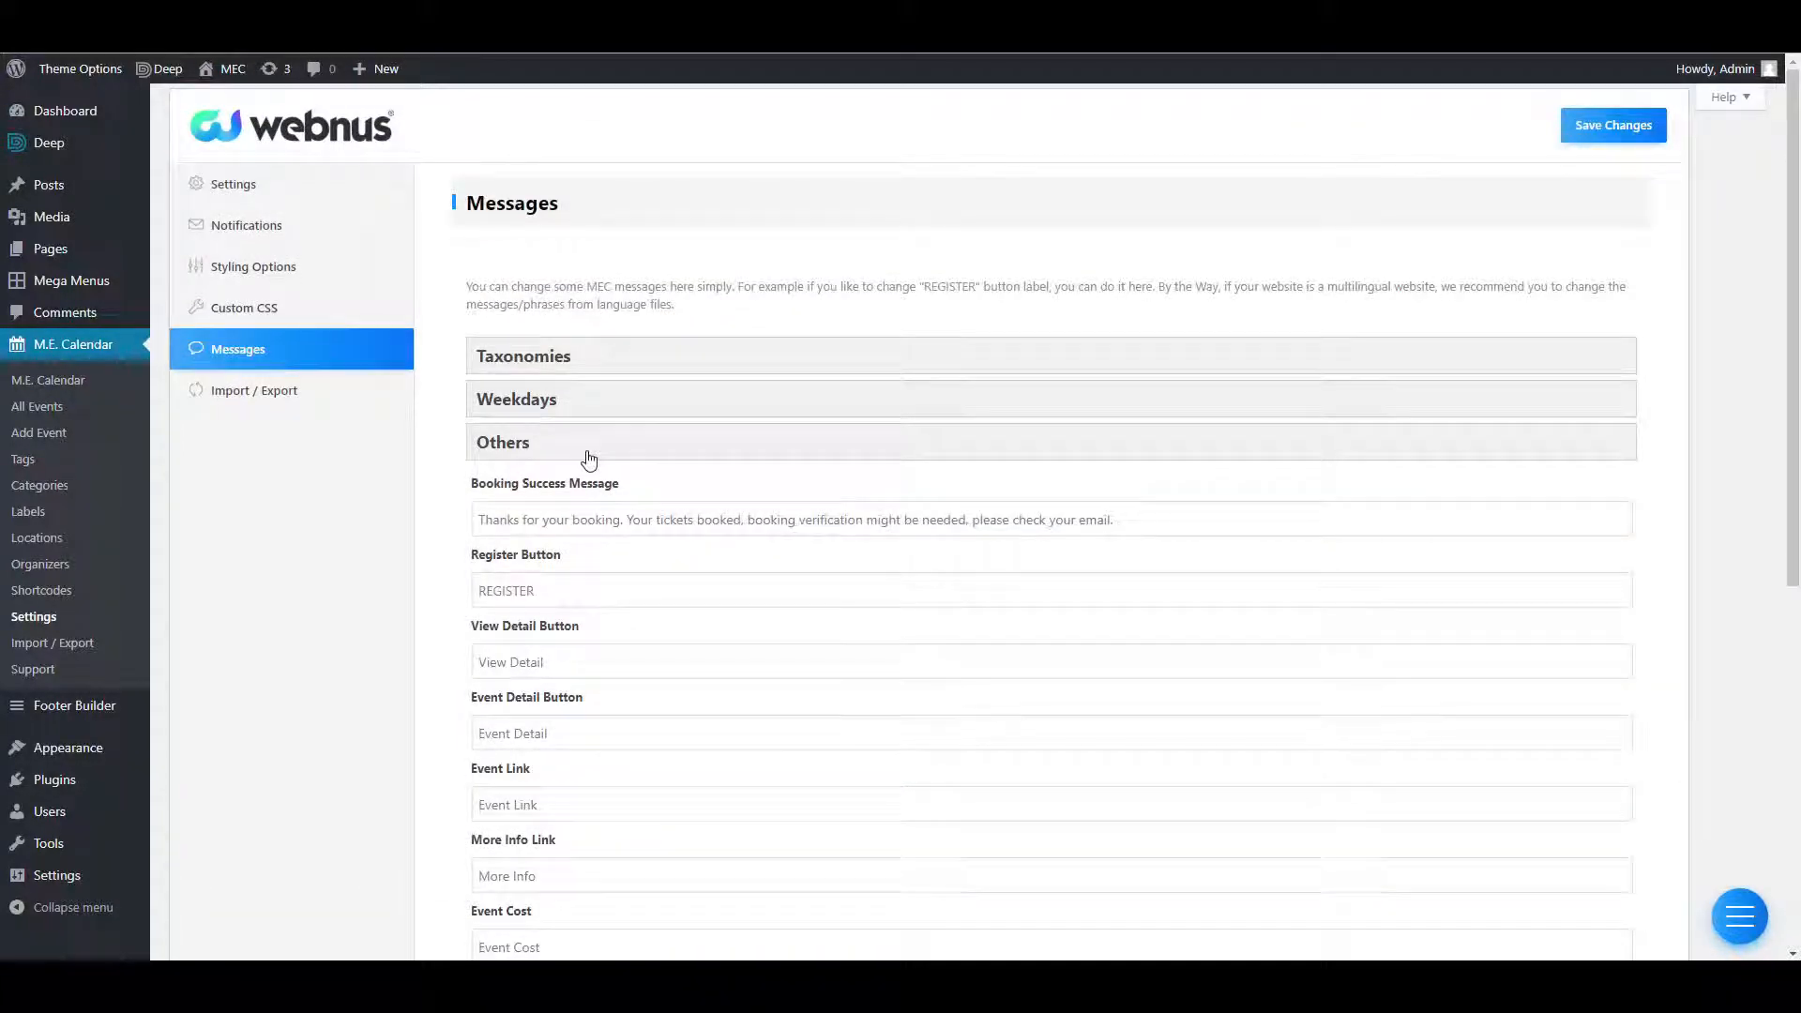
click(589, 458)
Export the calendar settings to a file and copy its entire contents from the text editor.
click(267, 386)
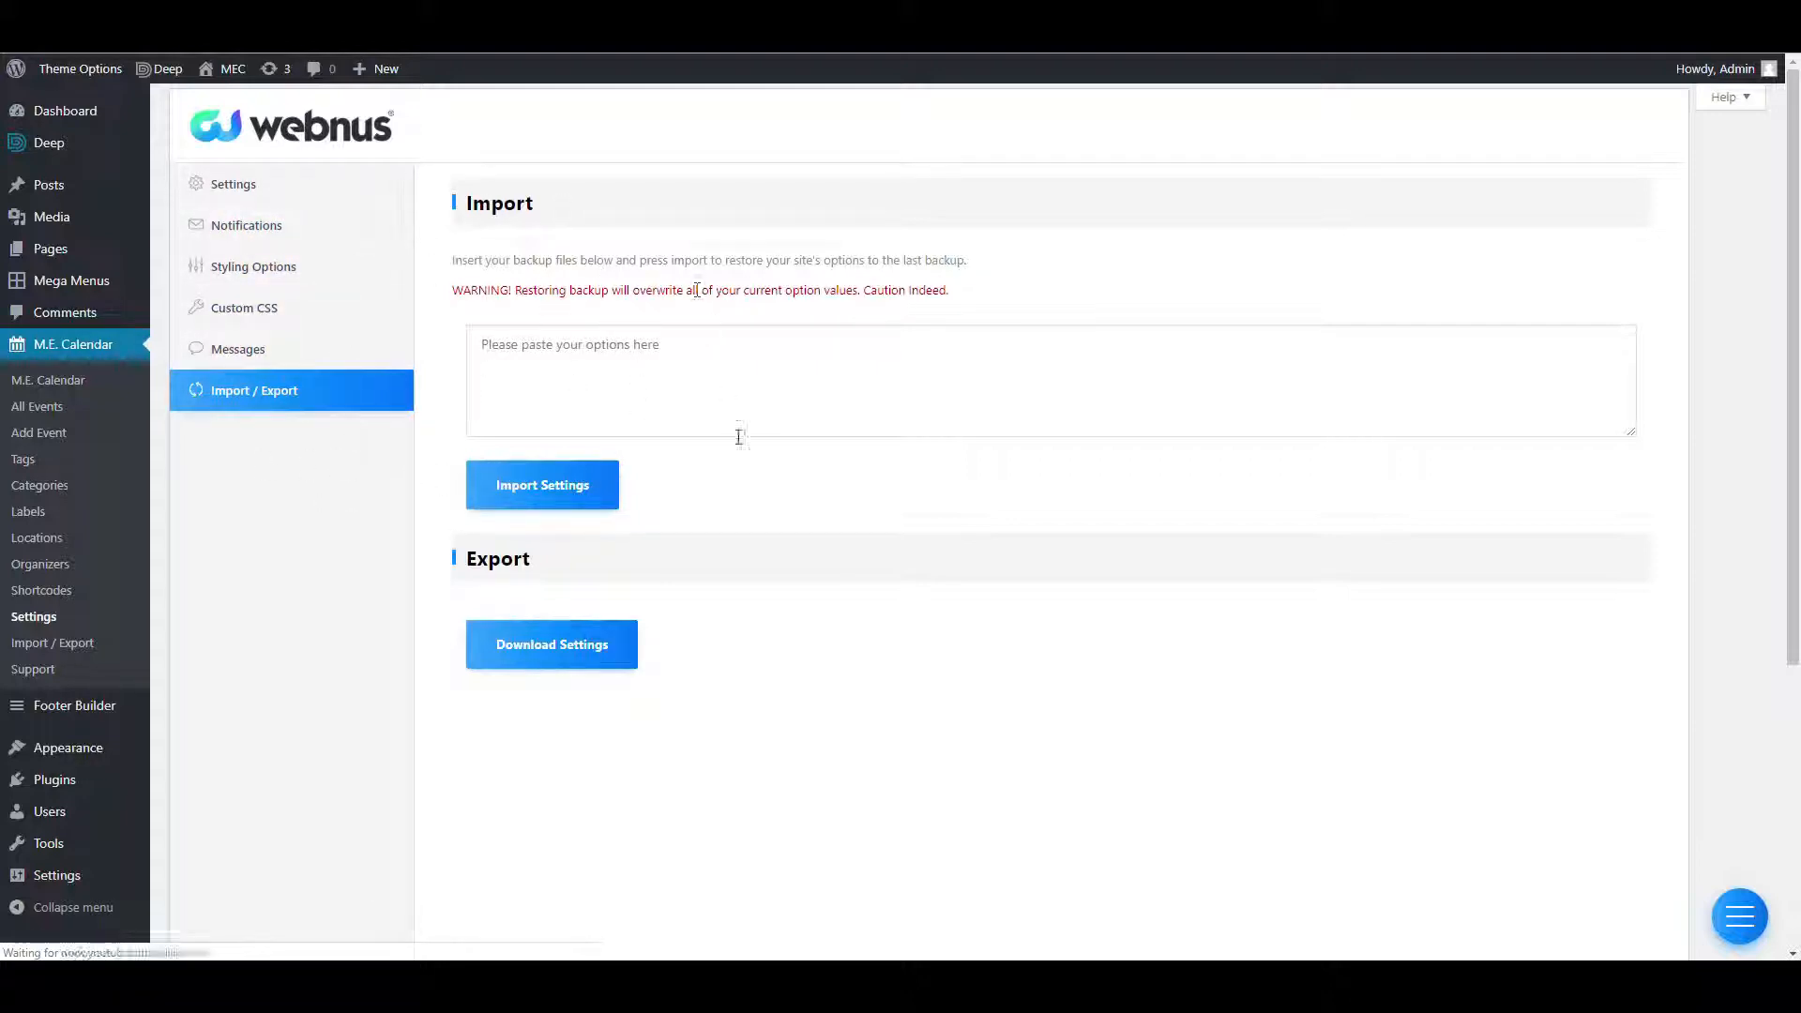
click(533, 638)
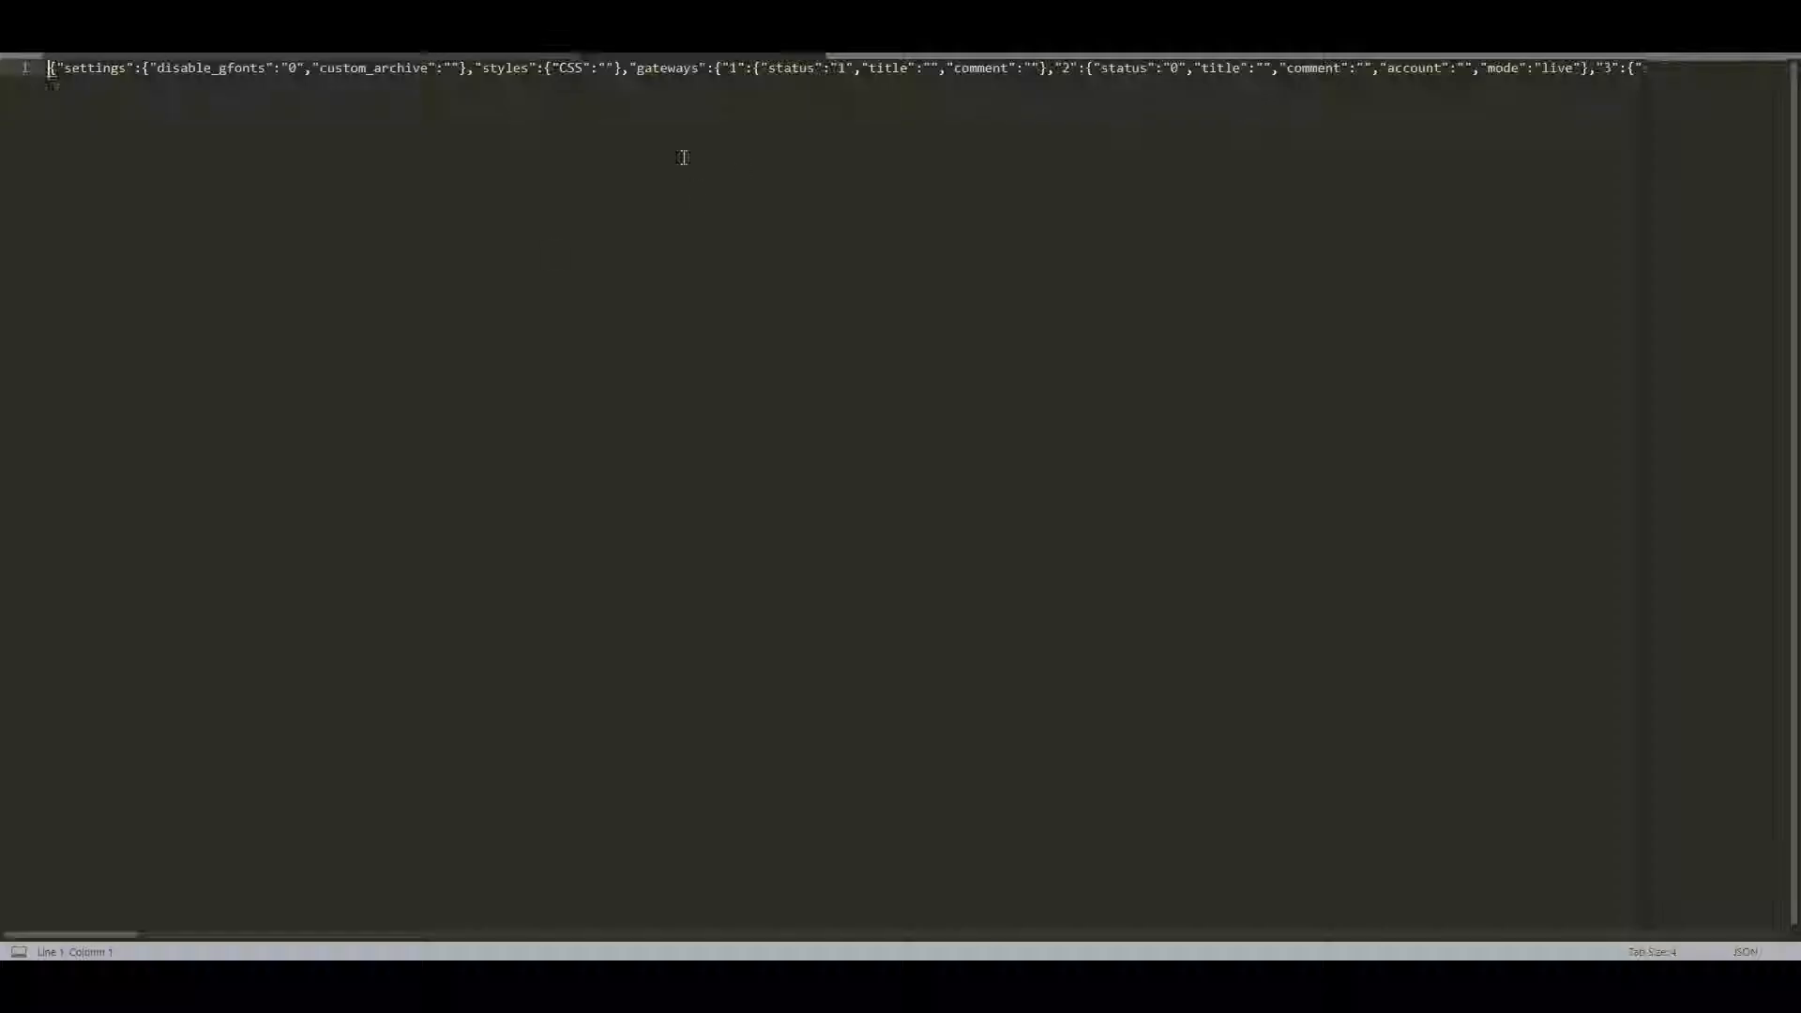
key(End)
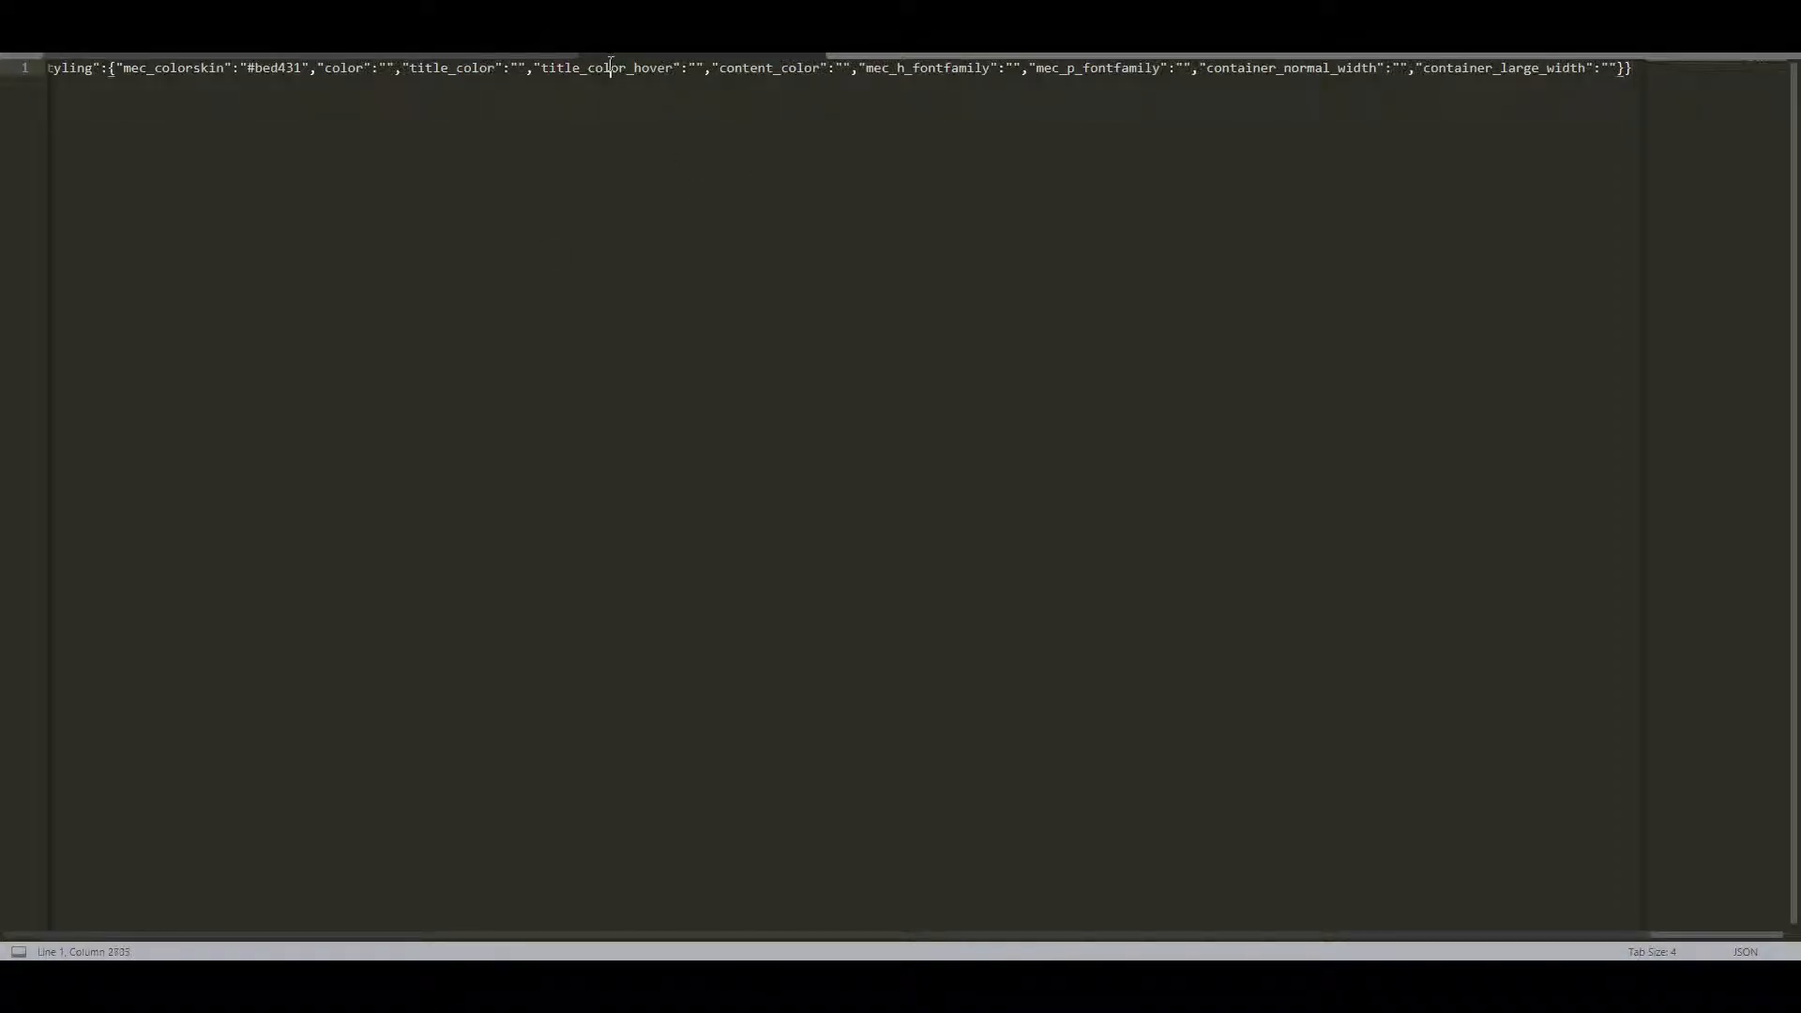
key(ctrl+a)
key(ctrl+c)
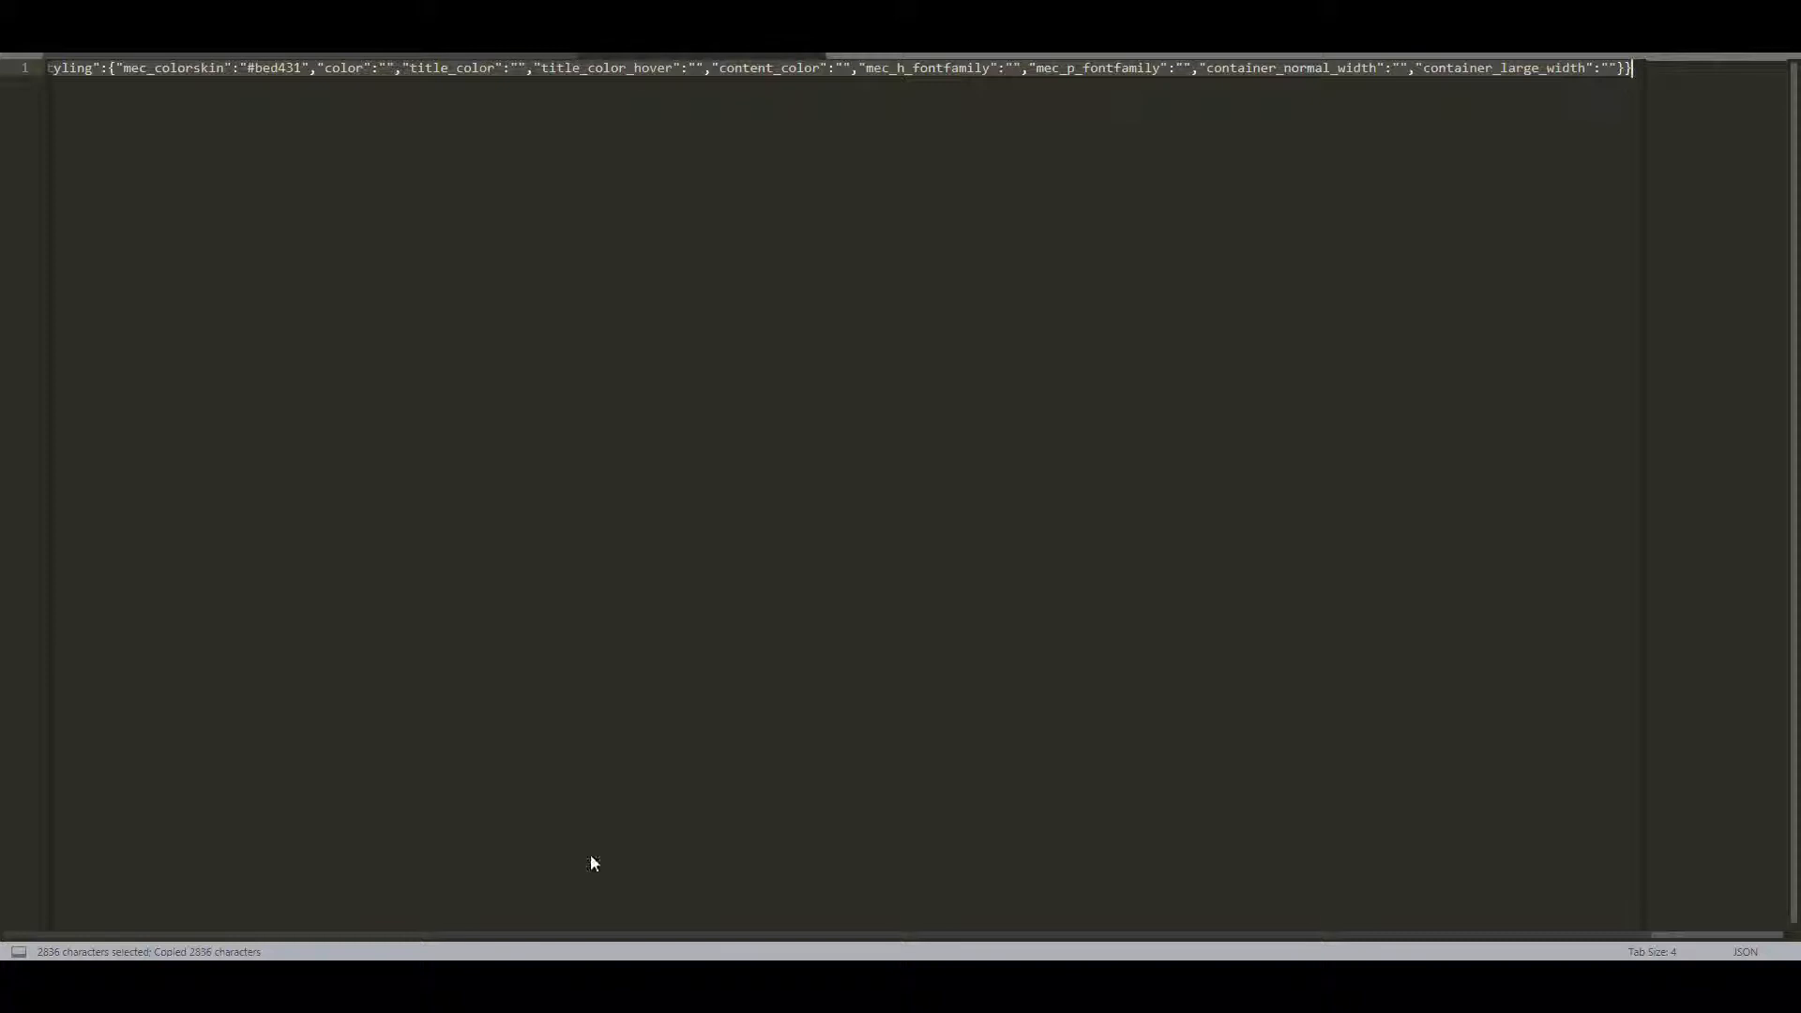
Switch back to WordPress, paste the copied settings with their licence purchase code into the import field, and import them.
key(alt+Tab)
click(667, 414)
key(ctrl+v)
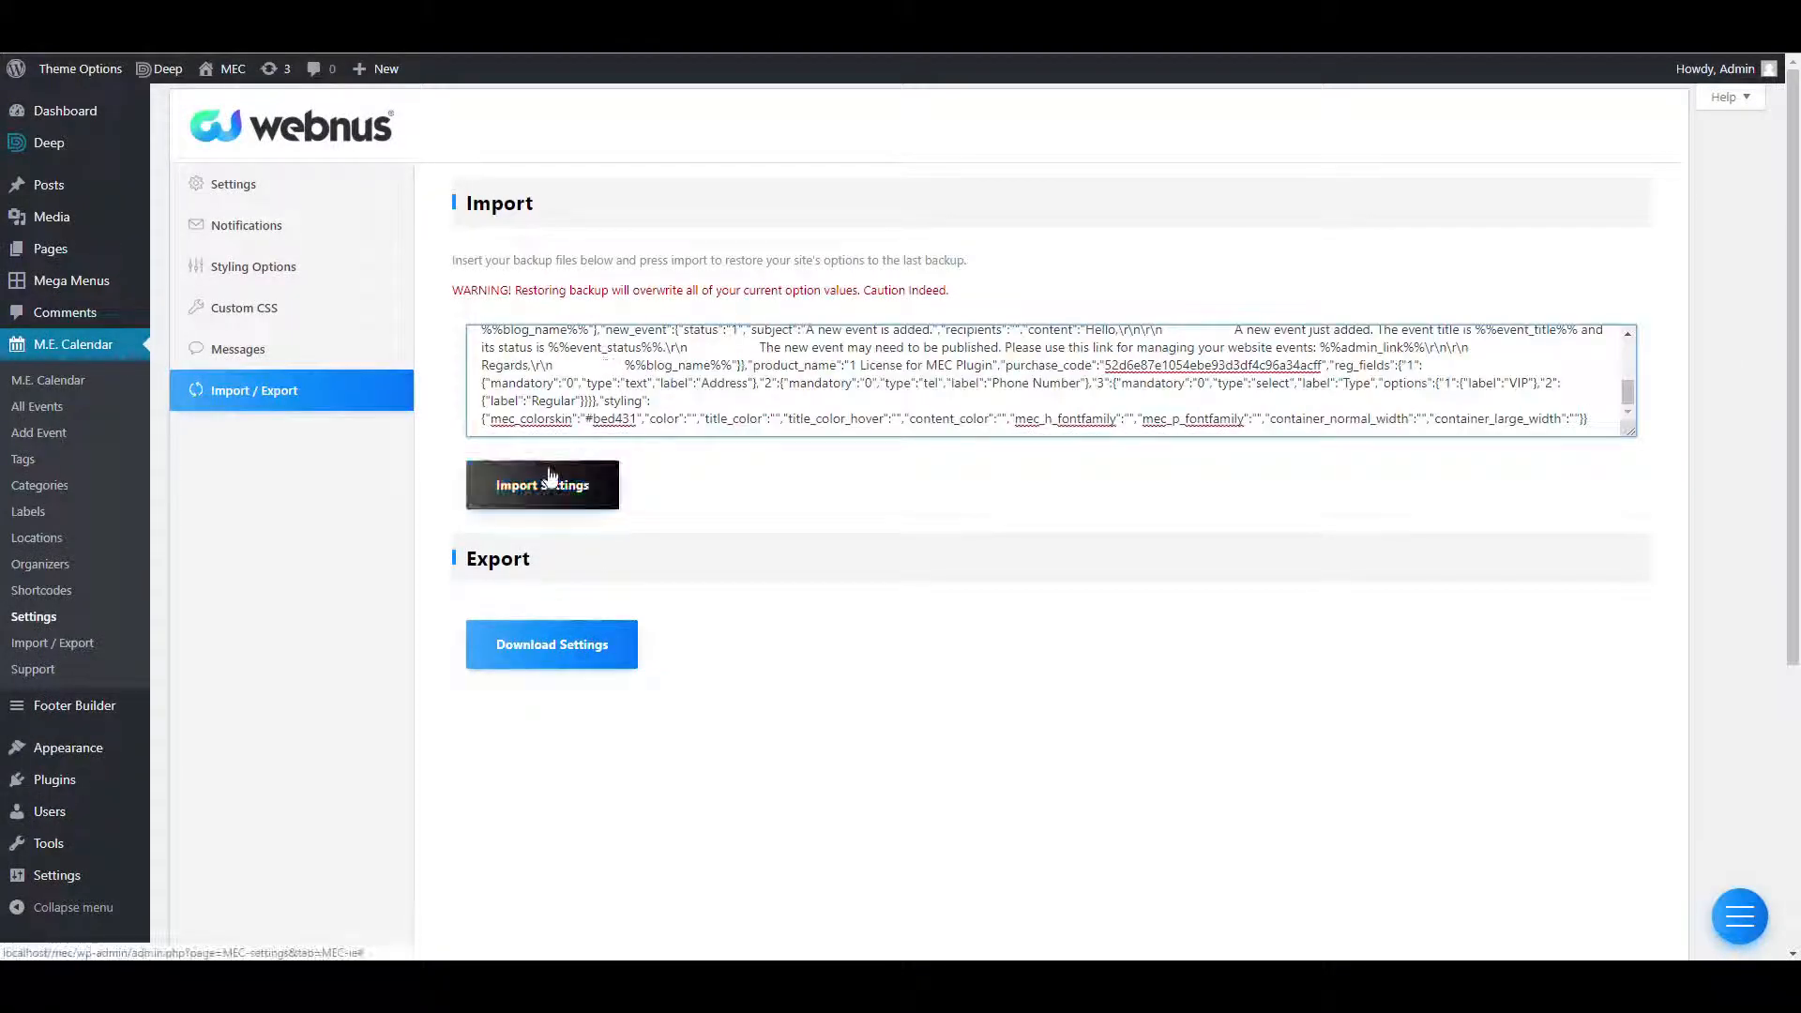
click(551, 481)
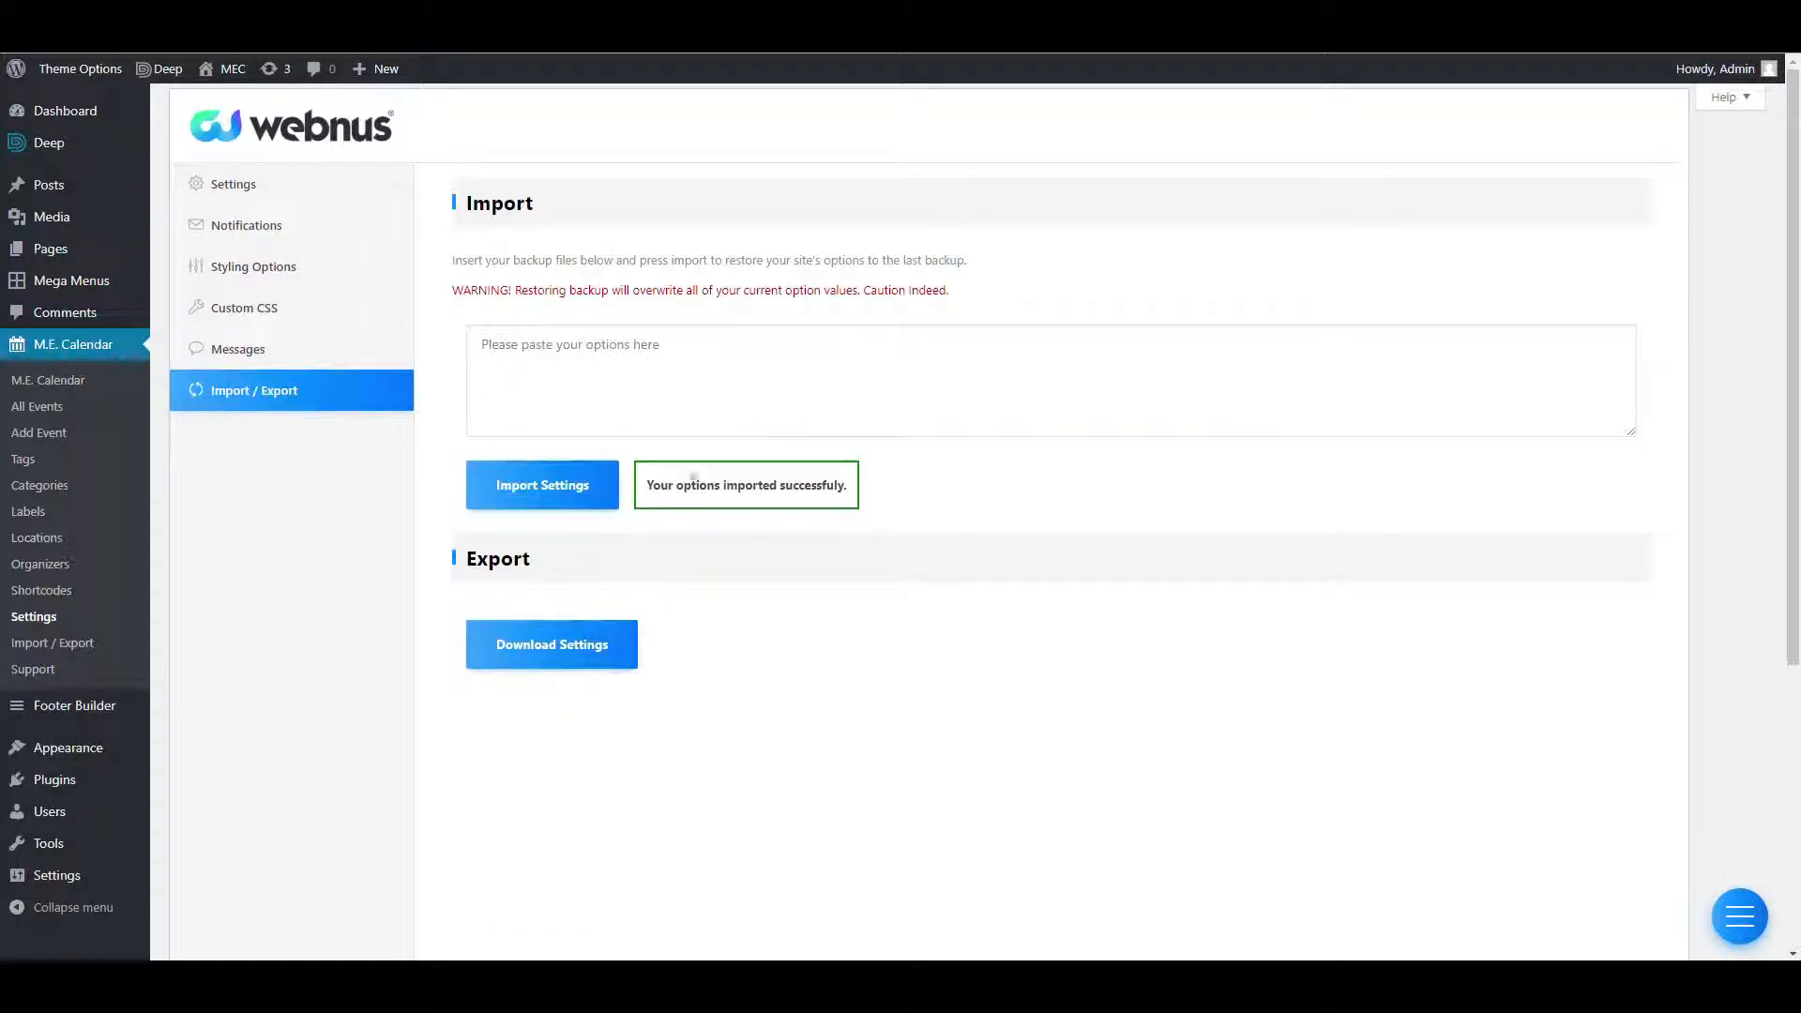
drag(659, 482, 884, 484)
click(905, 517)
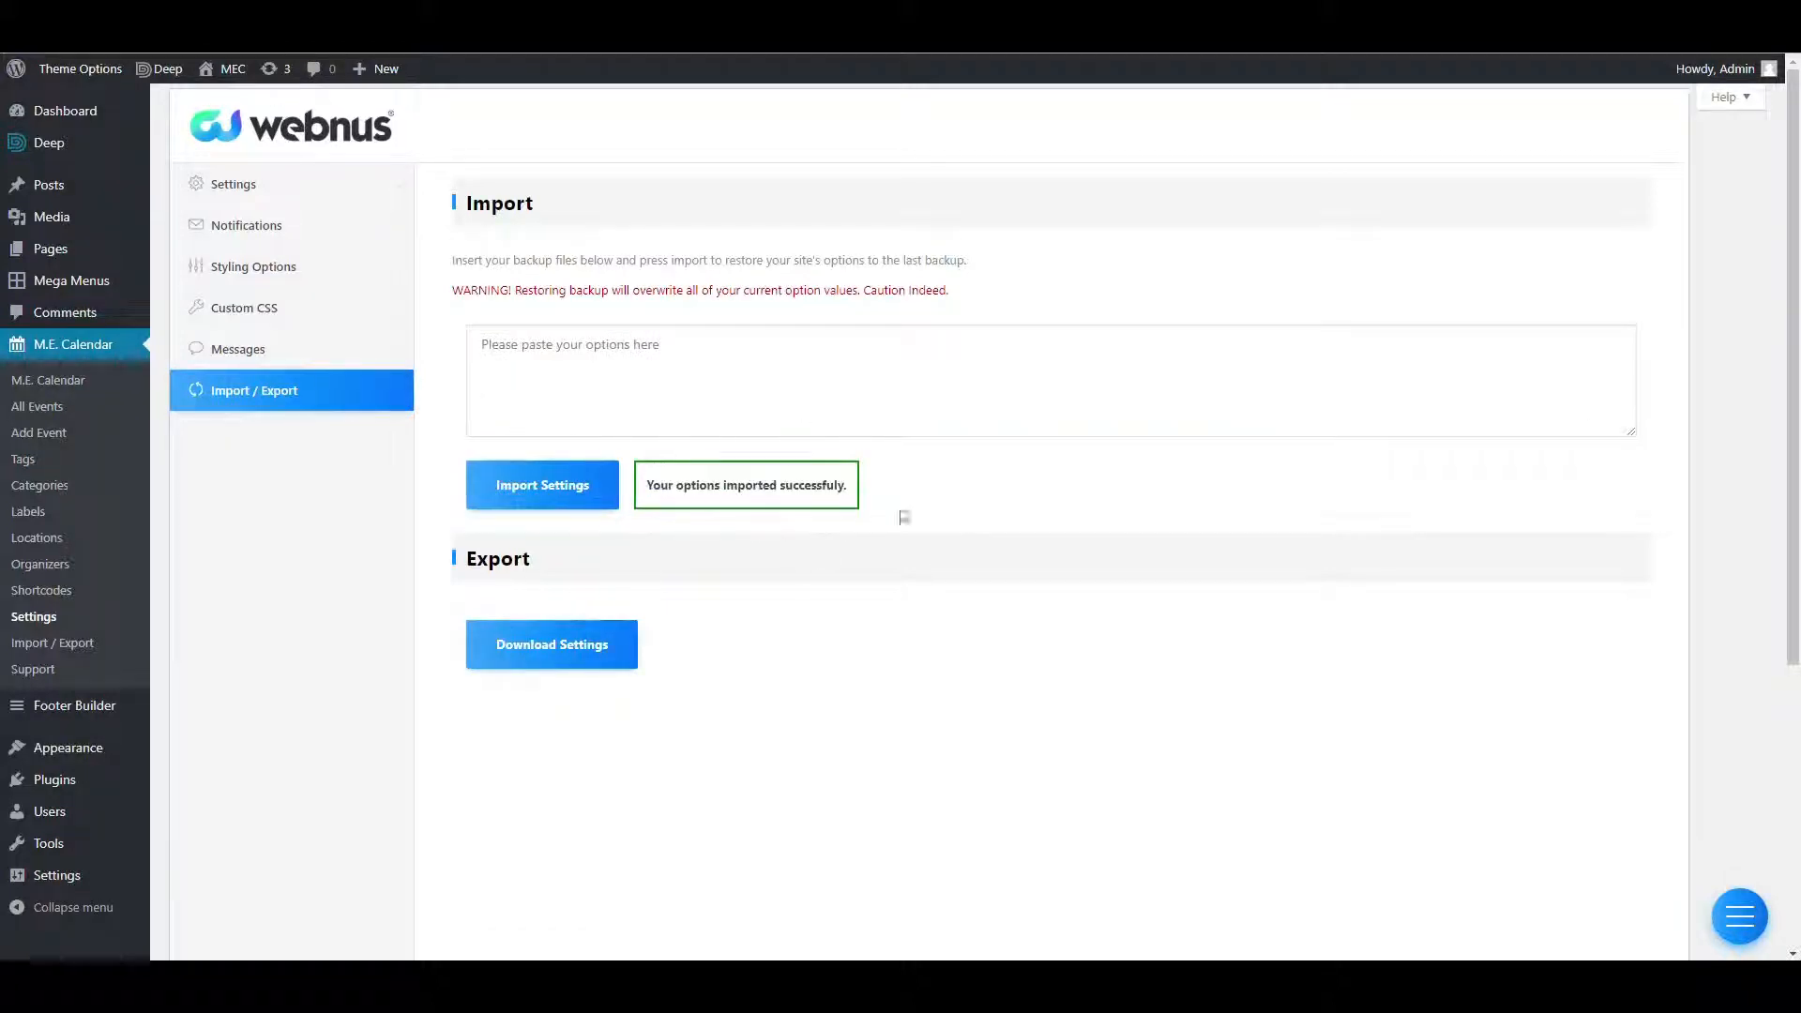